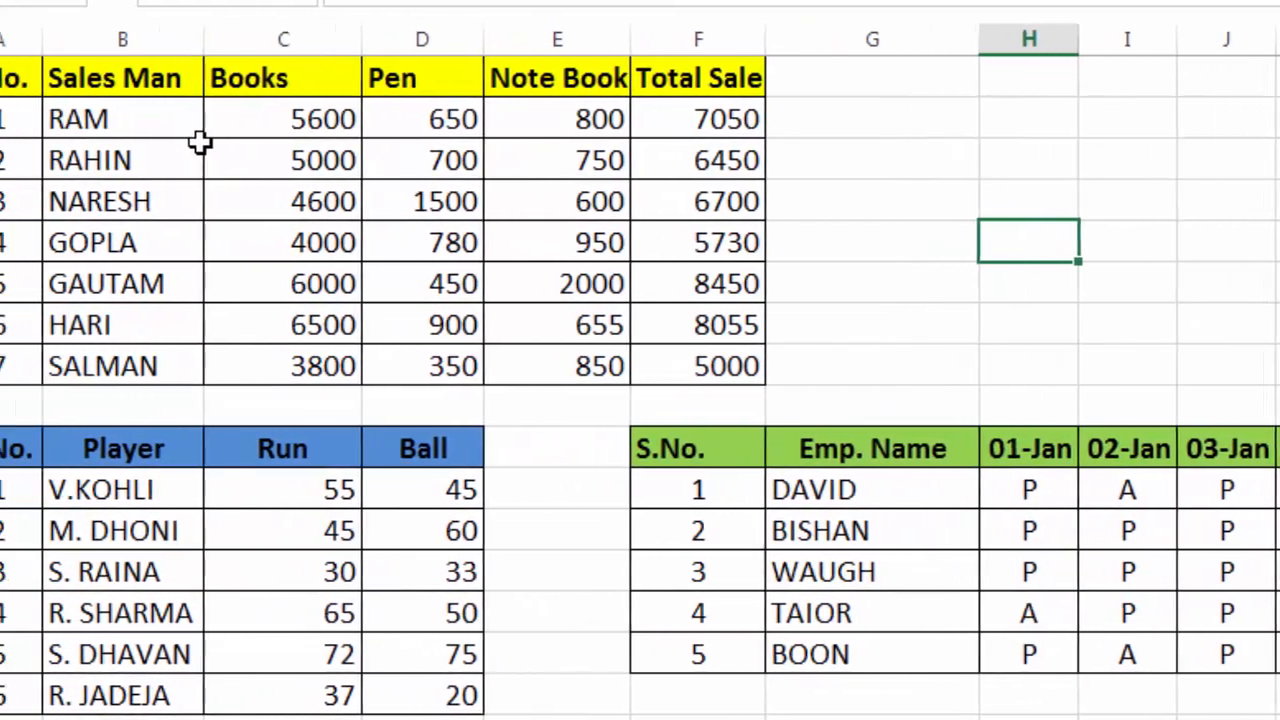
Look over the Books, Pen, Note Book and Total Sale figures in the sales table
drag(297, 116, 297, 285)
drag(453, 133, 451, 257)
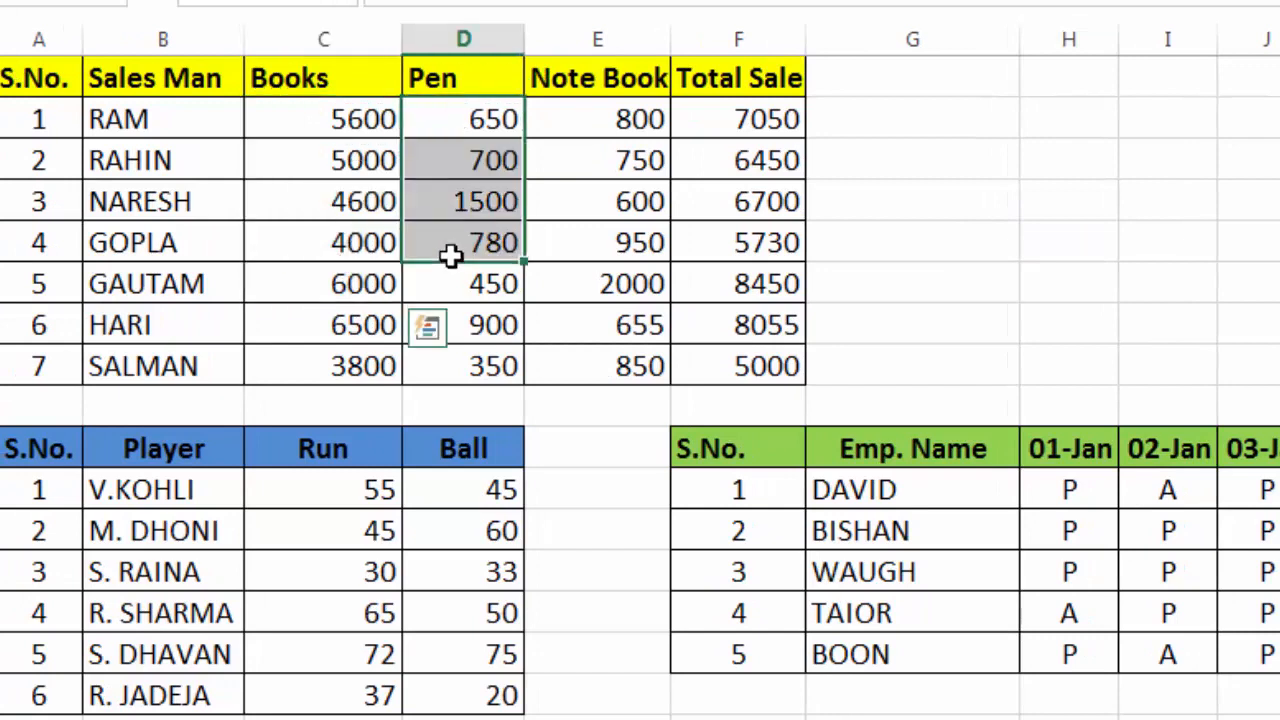
drag(569, 160, 569, 262)
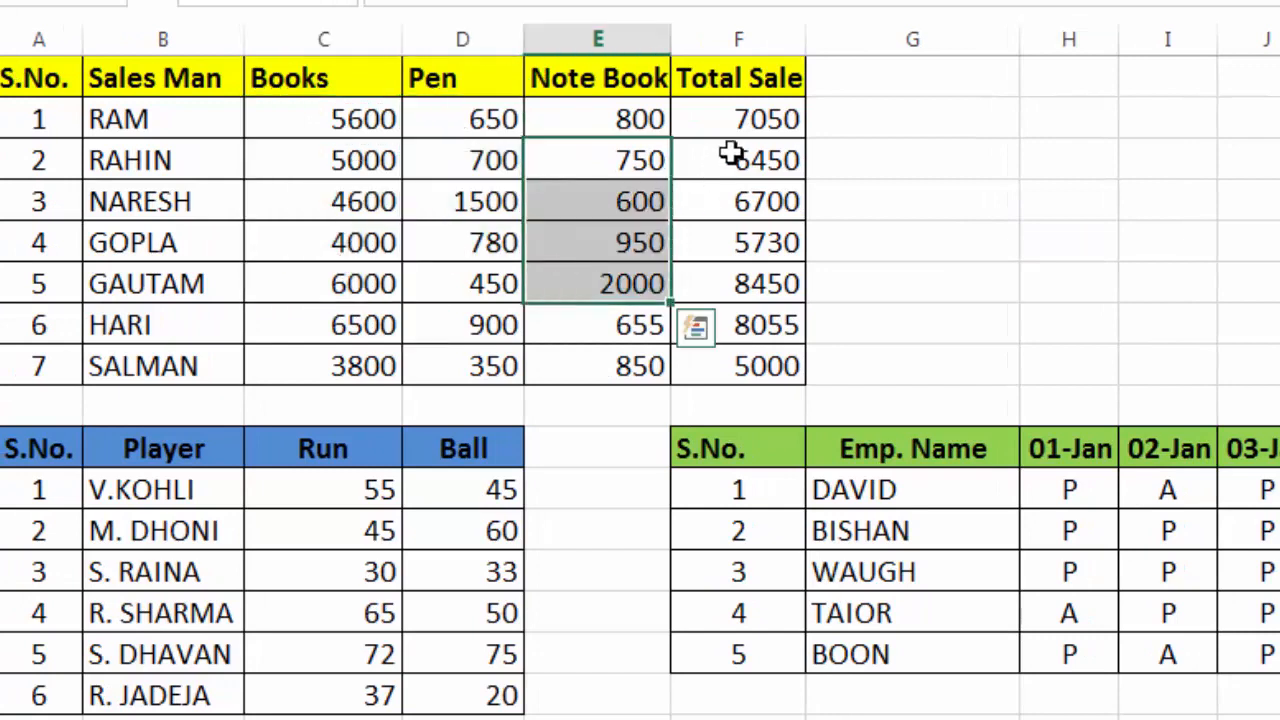
drag(733, 153, 731, 246)
click(890, 243)
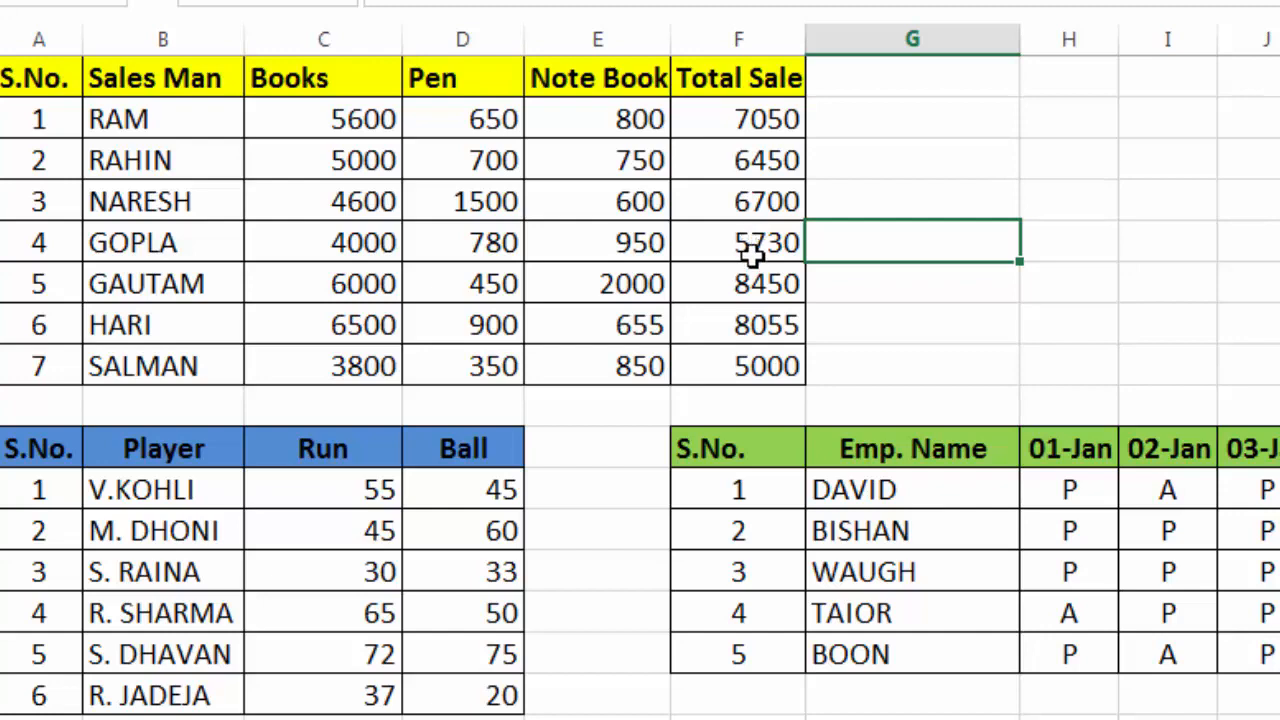
Fill the Total Sale cell F6 with yellow and clear it again with No Fill
click(752, 290)
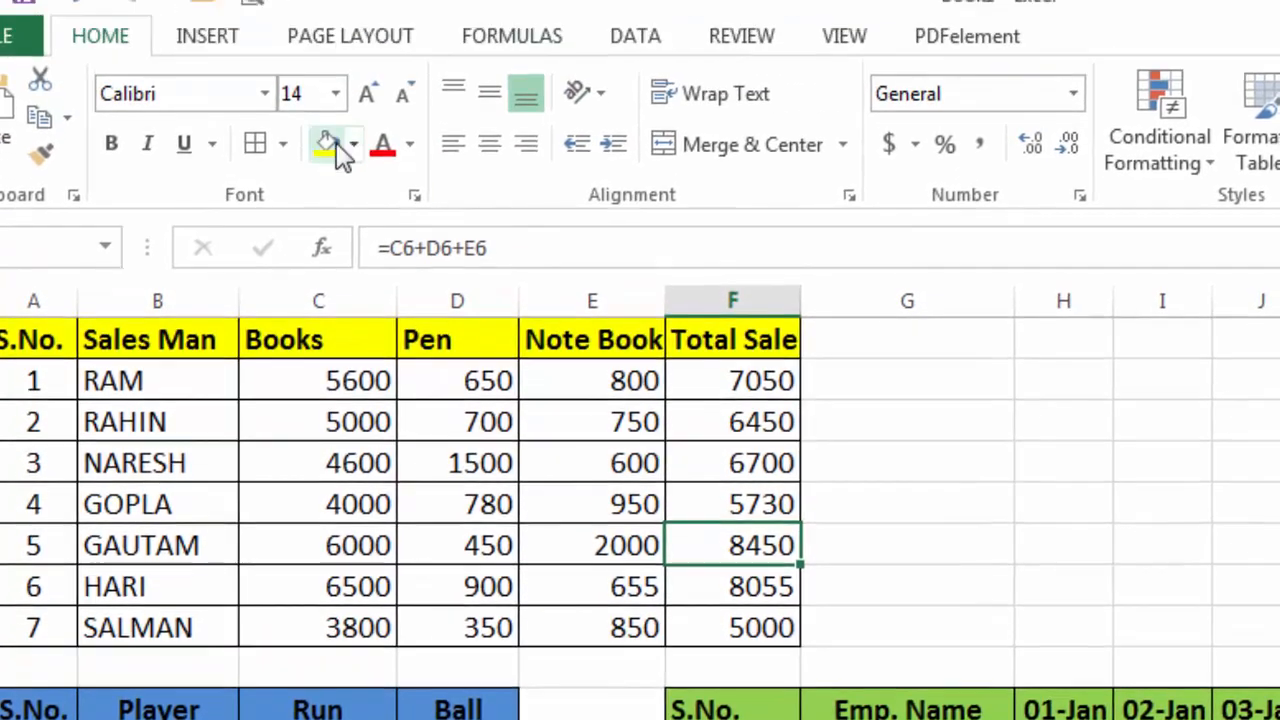
click(338, 142)
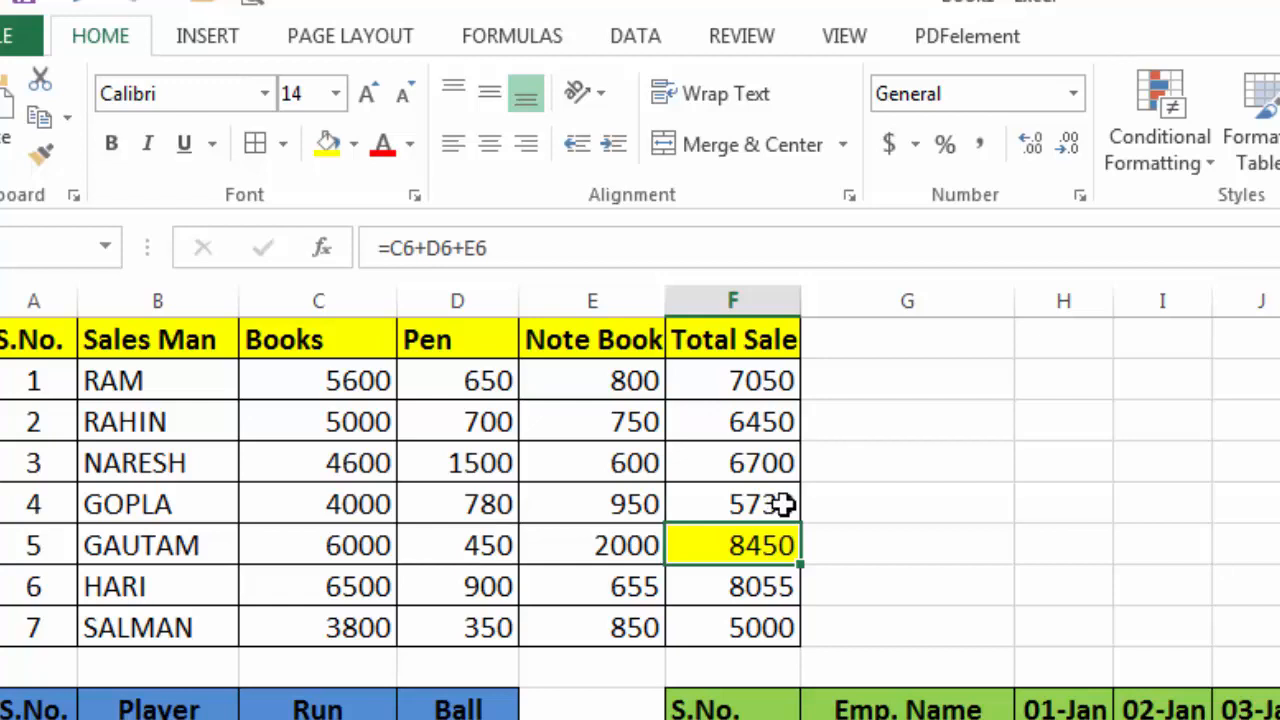
click(354, 147)
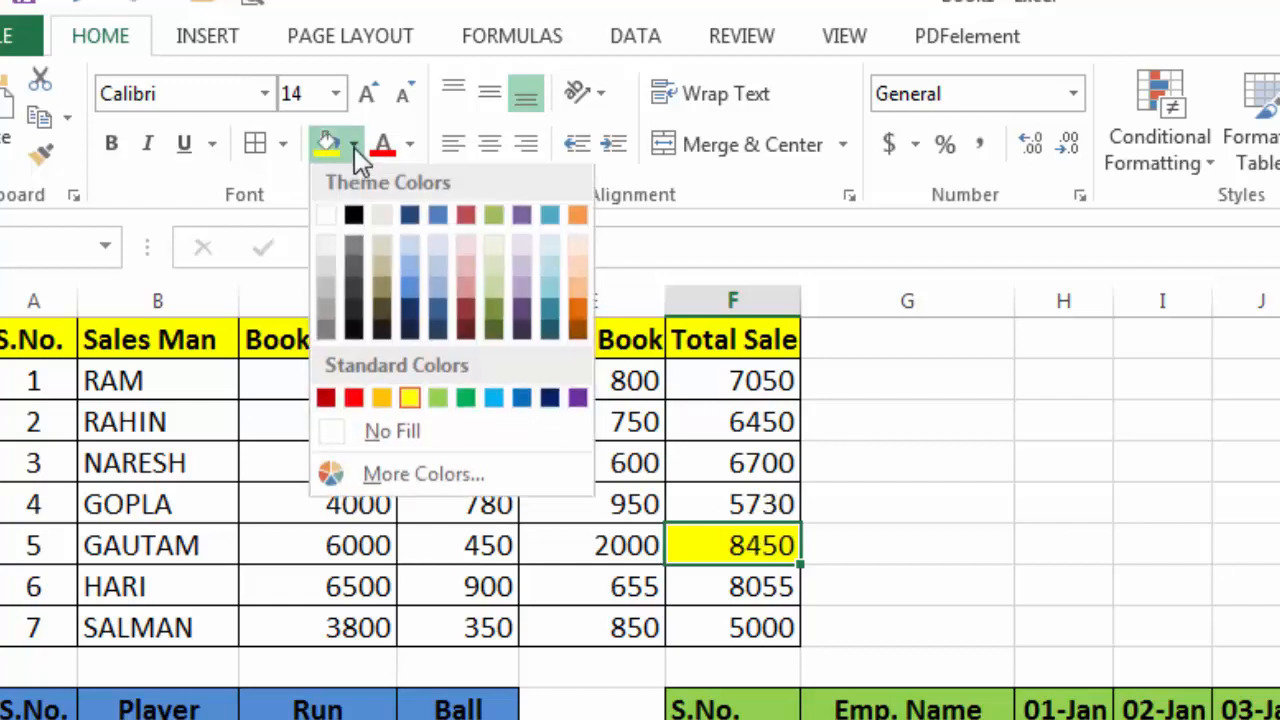
click(370, 434)
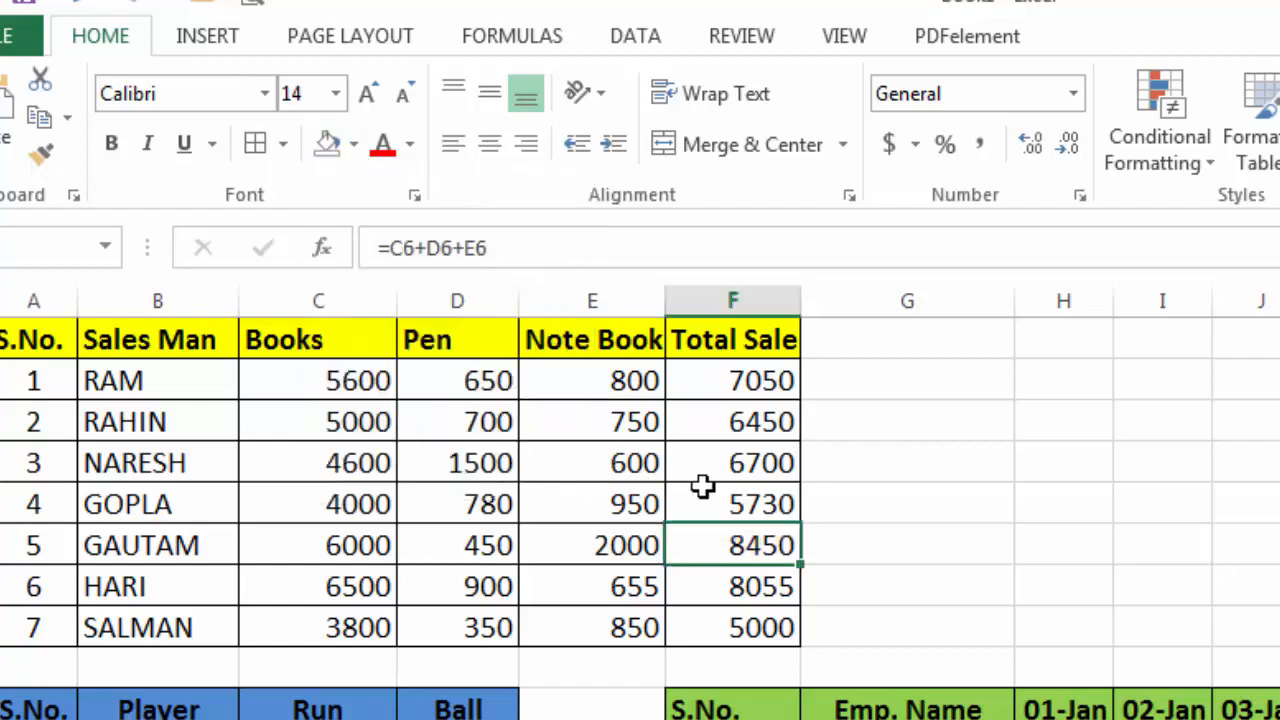
Enter the values 5, 6, 9, 8, 12, 8 and 9 in cells G2 to G8 beside the Total Sale column
click(786, 465)
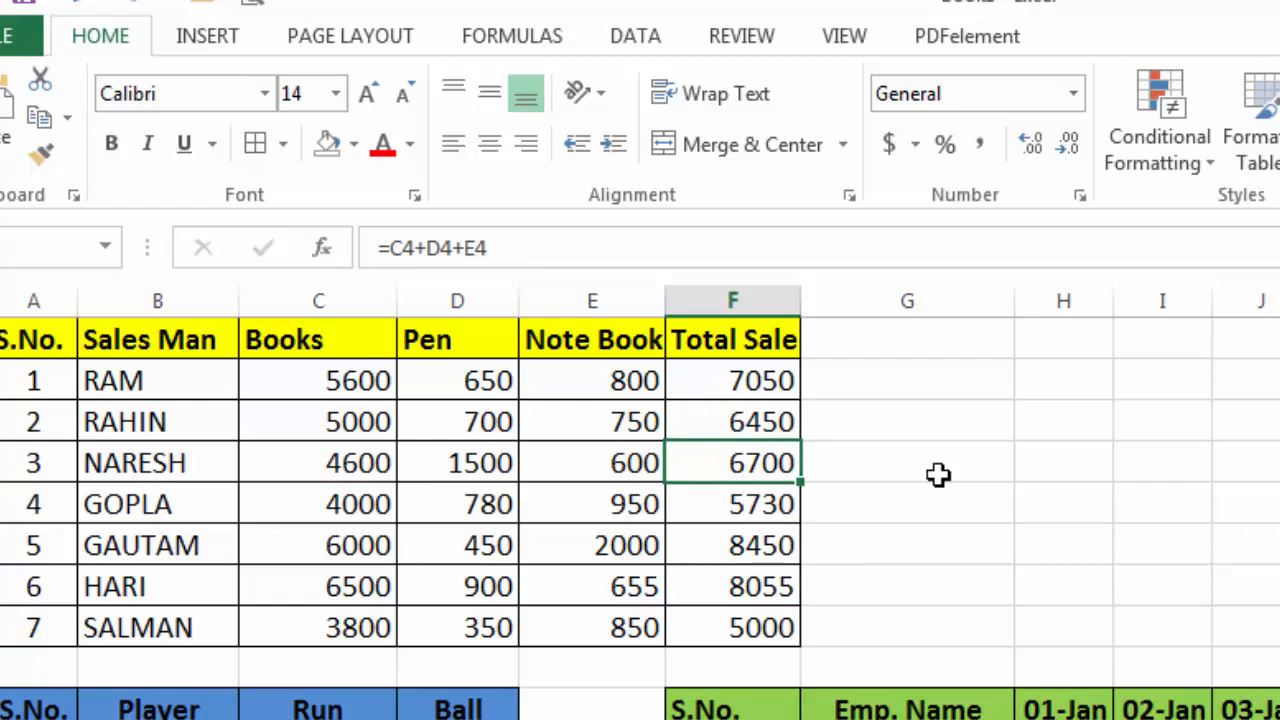
click(1150, 548)
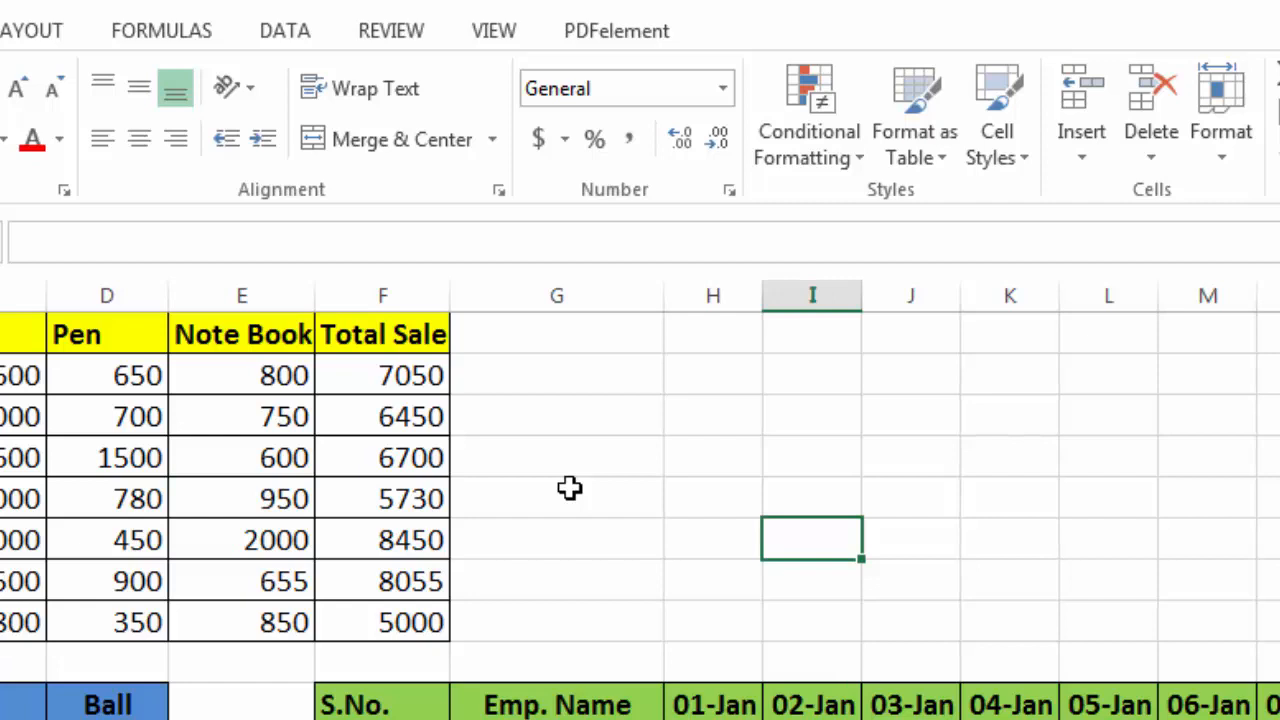
click(577, 365)
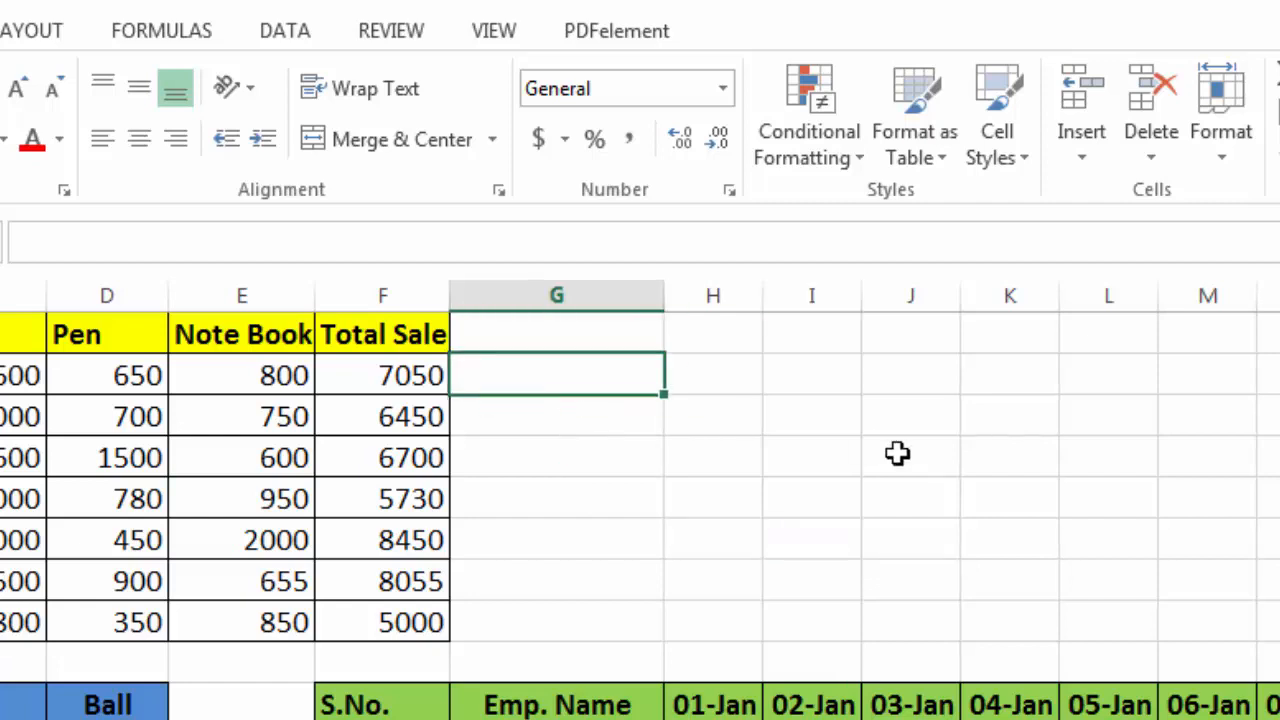
text(5)
key(Return)
text(6)
key(Return)
text(9)
key(Return)
text(8)
key(Return)
key(Up)
key(Up)
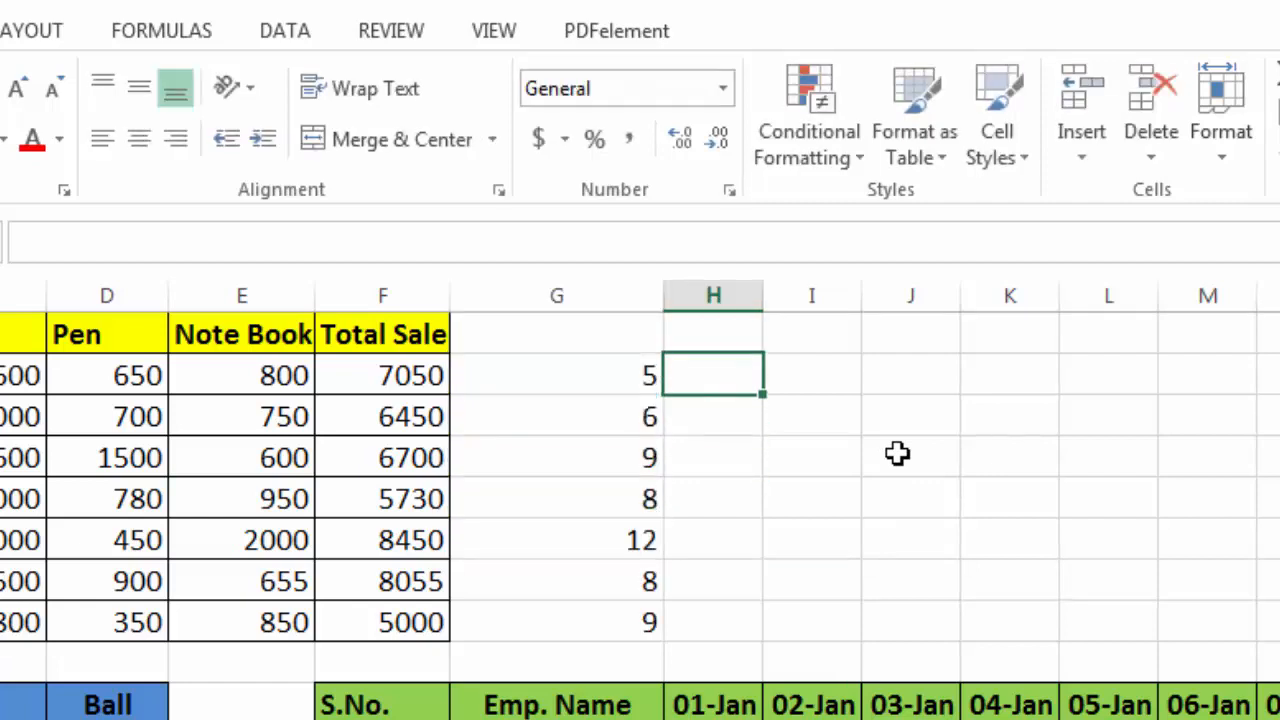
Enter the values 7, 9, 5, 2, 12, 9 and 15 in cells H2 to H8
text(7)
key(Return)
text(9)
key(Return)
text(5)
key(Return)
text(2)
key(Return)
text(12)
key(Return)
text(9)
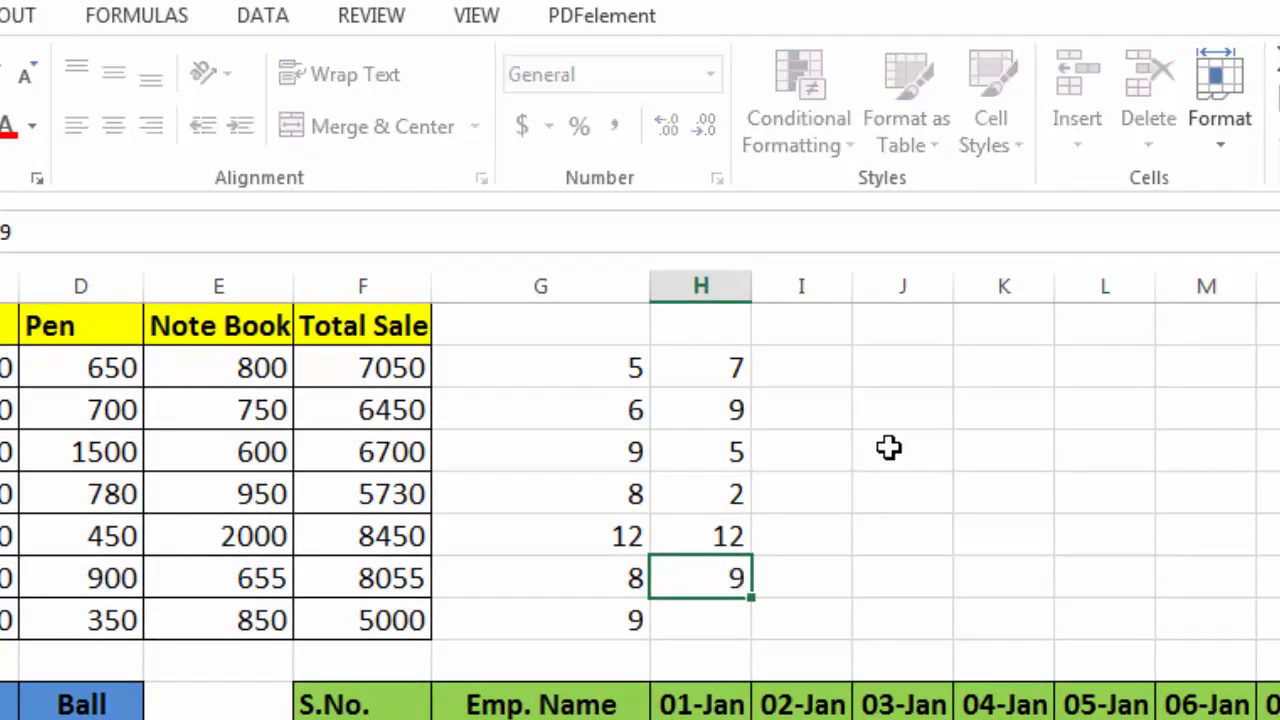
key(Return)
text(15)
key(Return)
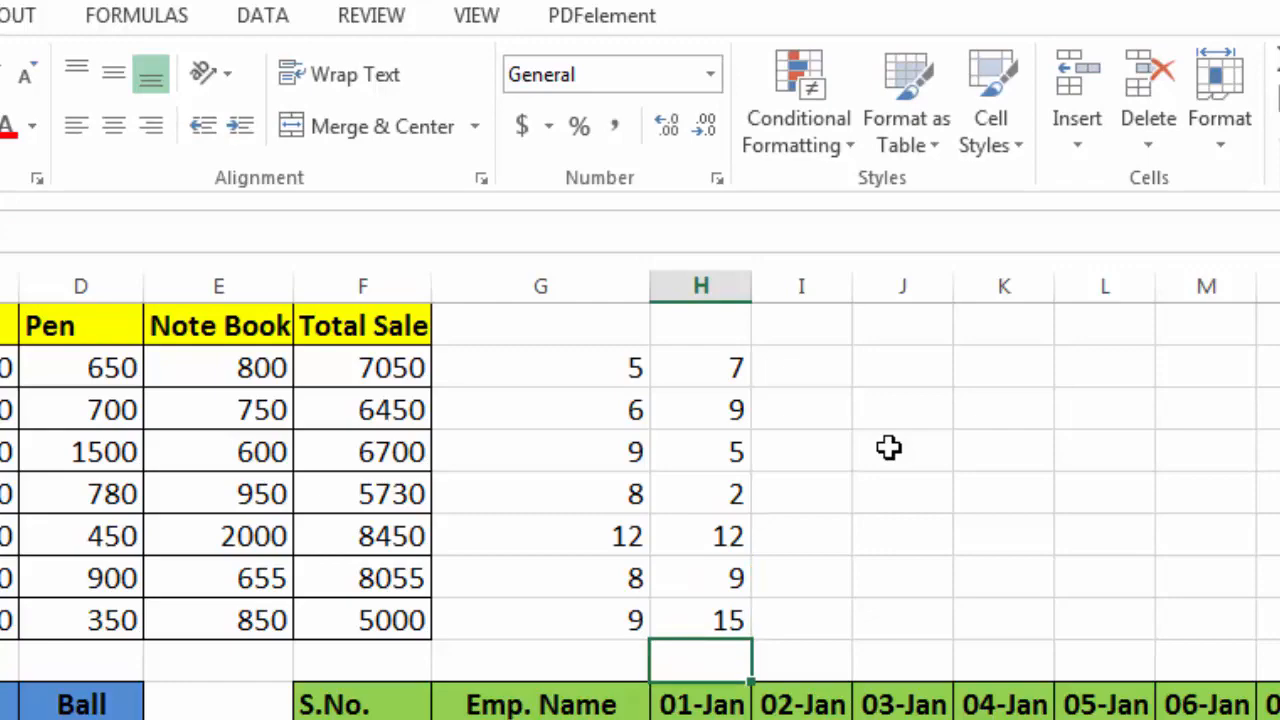
click(594, 436)
click(569, 395)
click(675, 378)
click(685, 450)
click(688, 494)
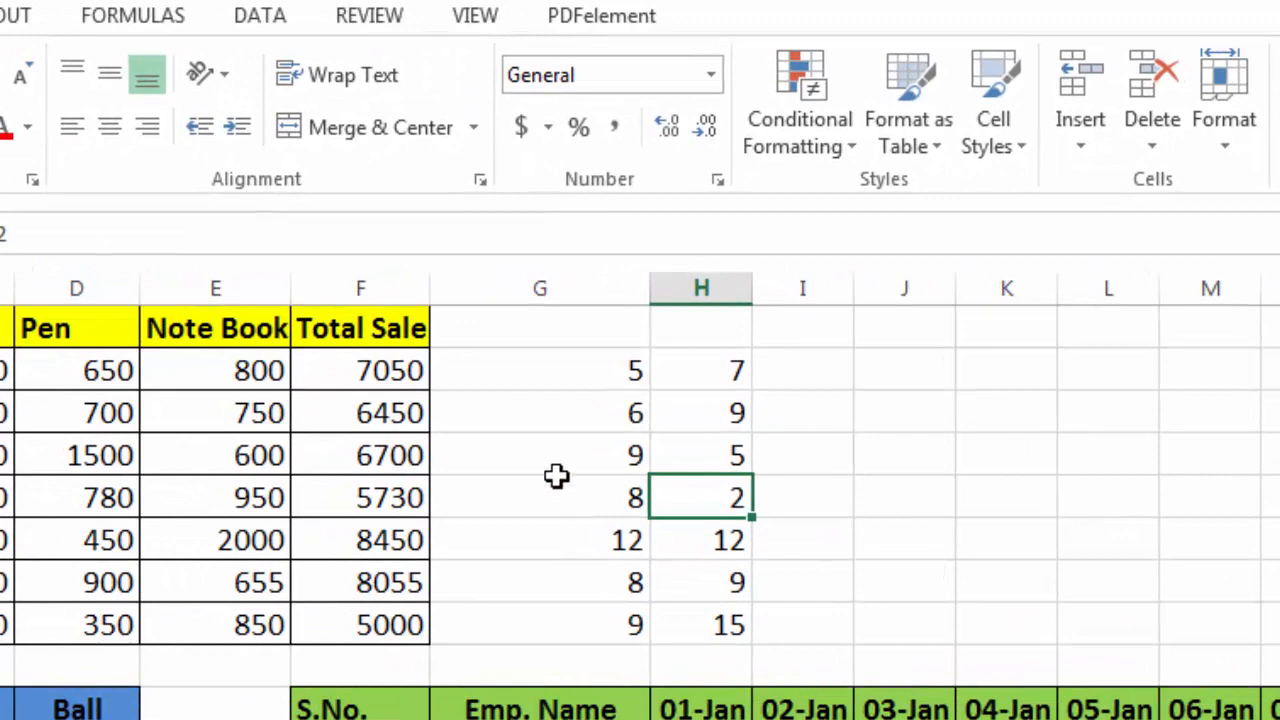
Start a Top 10 Items conditional formatting rule for cells G2 to G8, keeping the dialog clear of those cells
drag(549, 371, 544, 608)
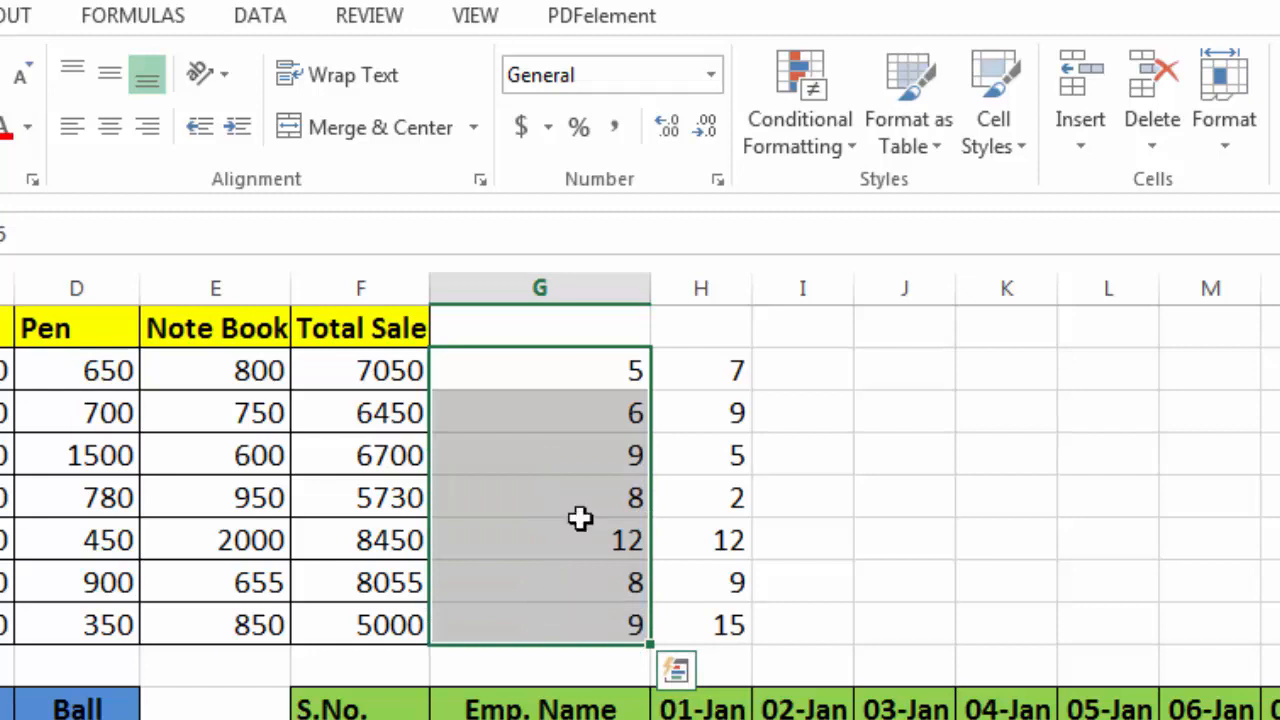
click(849, 158)
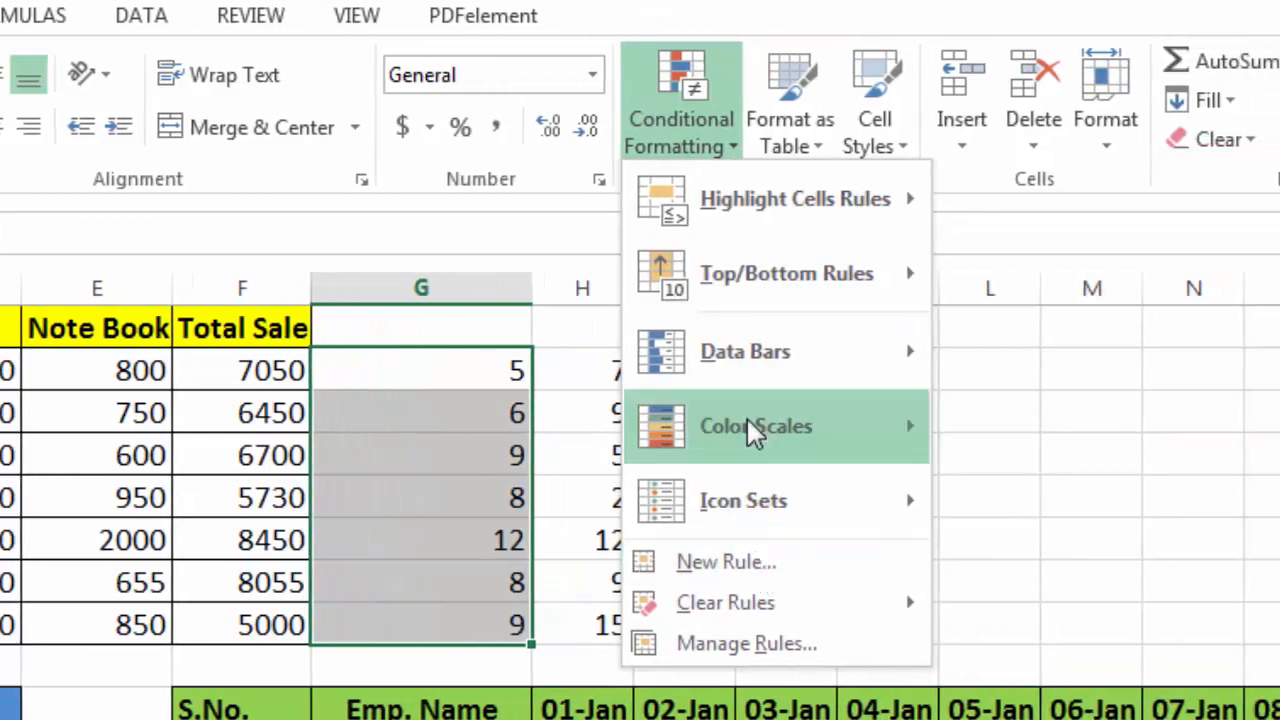
mouse_move(749, 200)
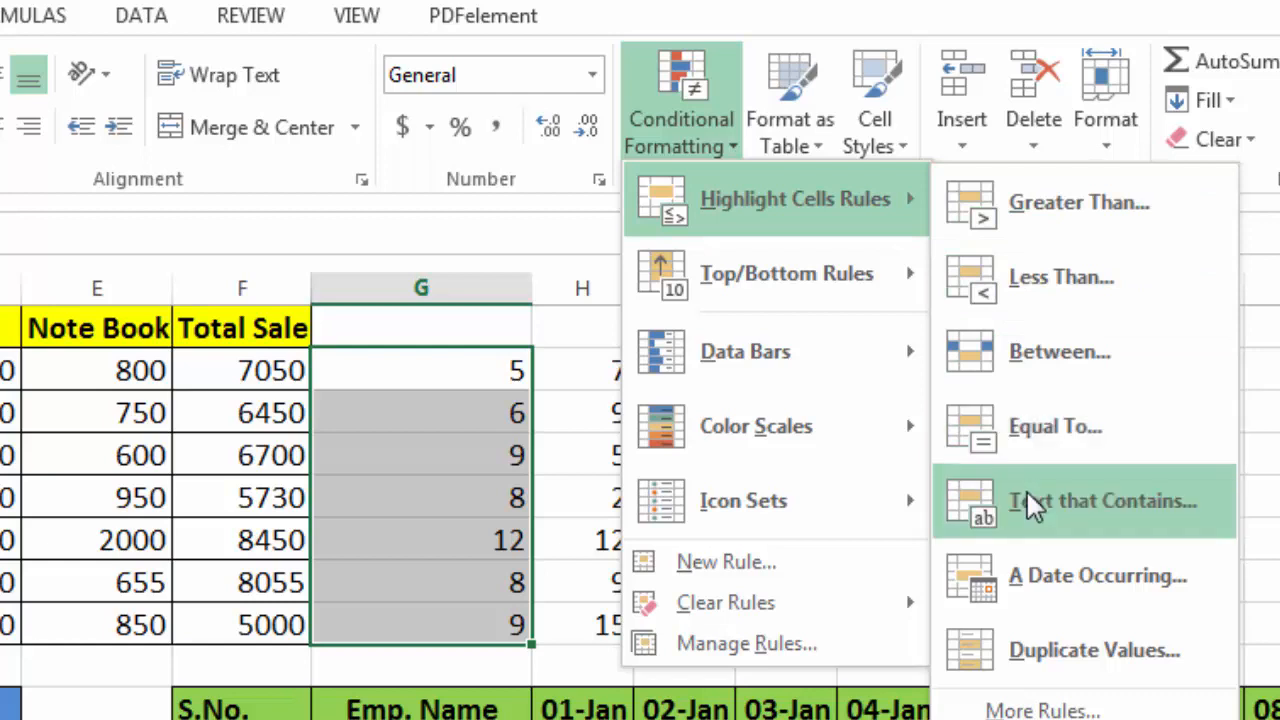
mouse_move(843, 301)
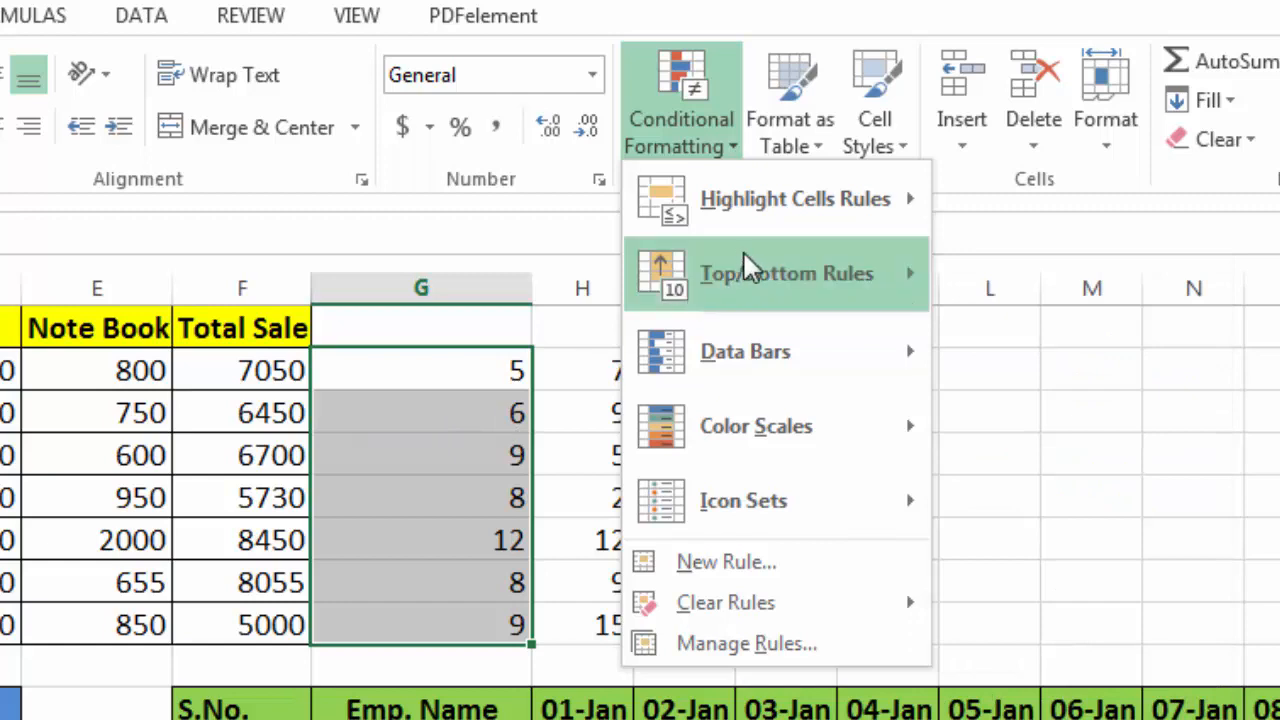
click(1047, 281)
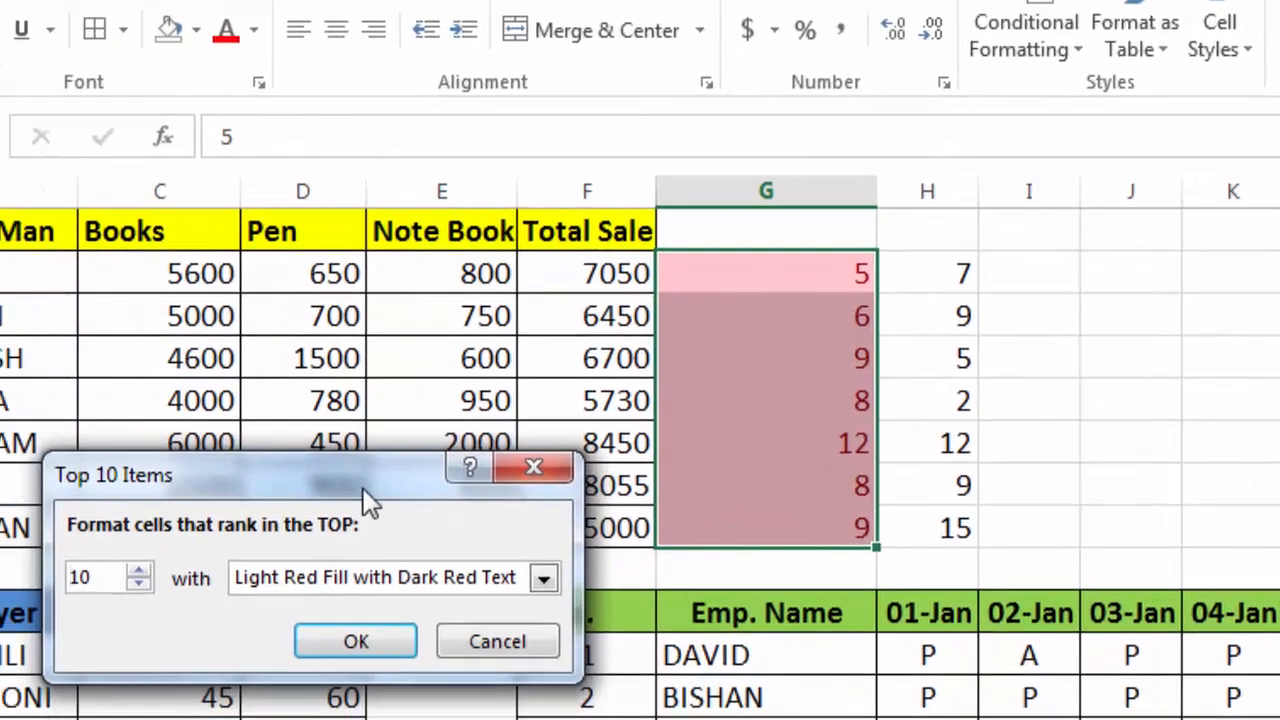
drag(156, 546, 181, 326)
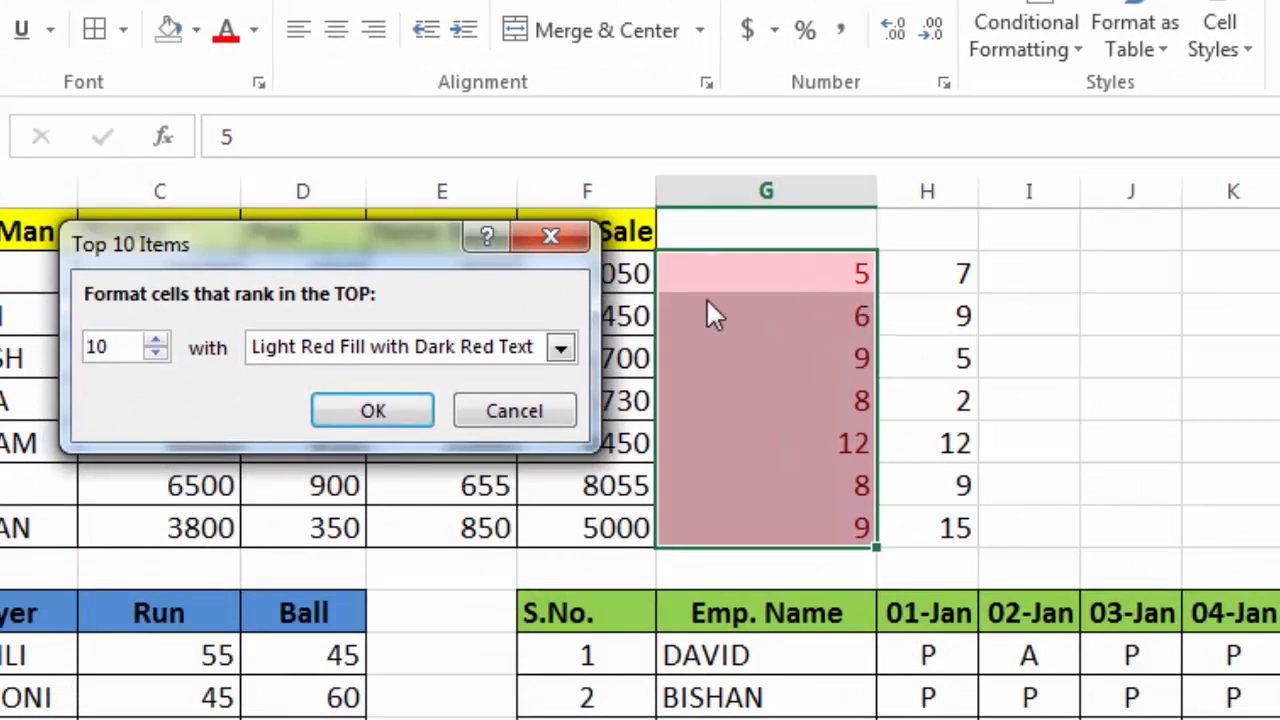
Set the rule to the top 5 items with Green Fill with Dark Green Text and apply it
click(156, 352)
click(156, 352)
click(156, 352)
click(156, 352)
click(156, 352)
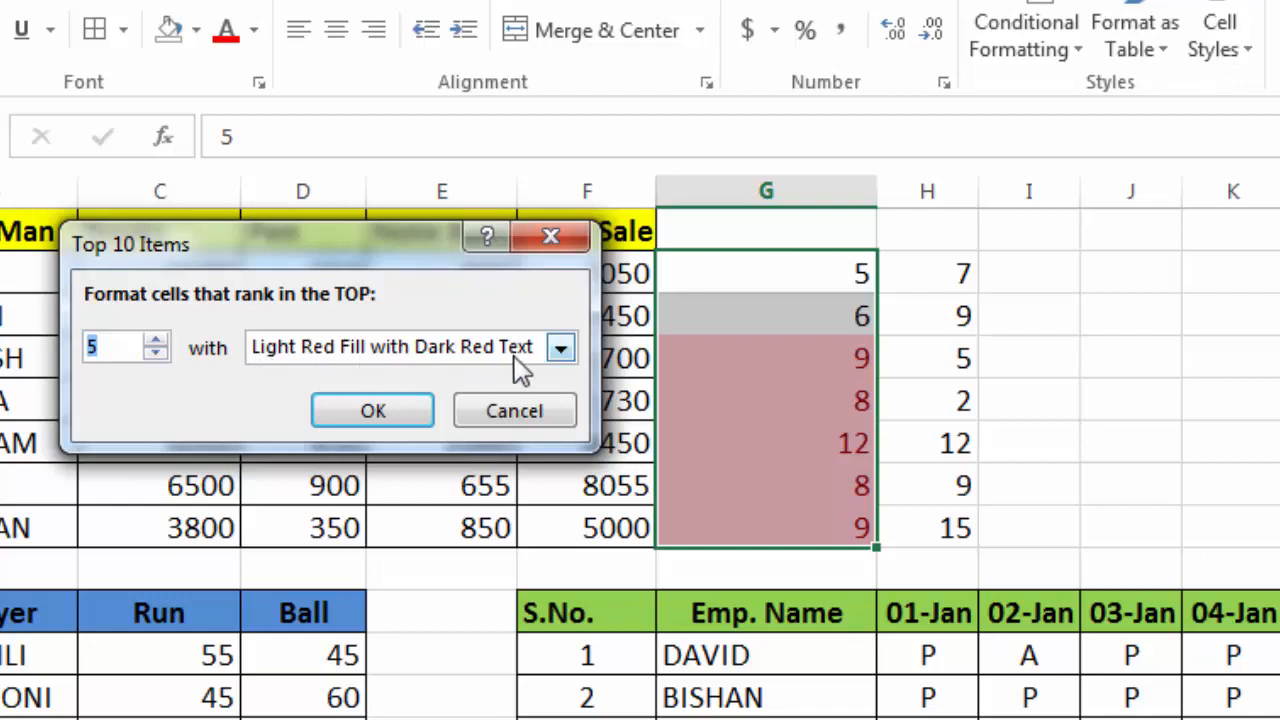
click(560, 350)
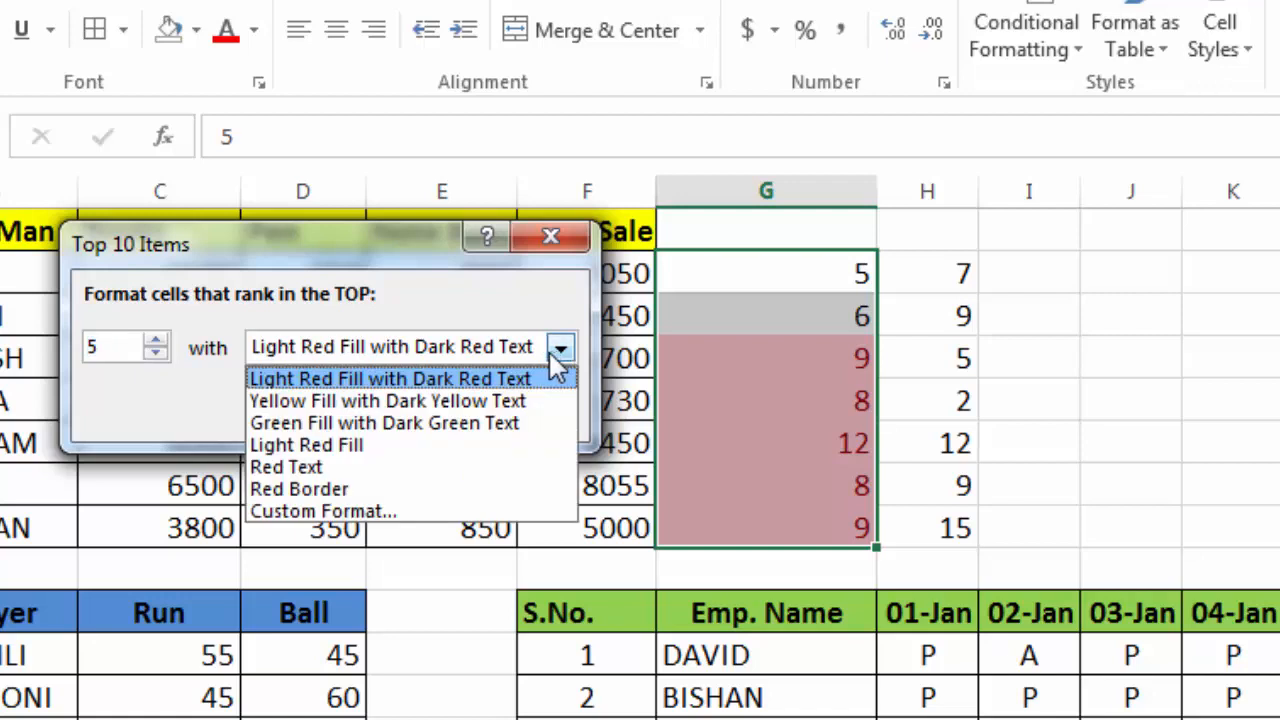
click(428, 423)
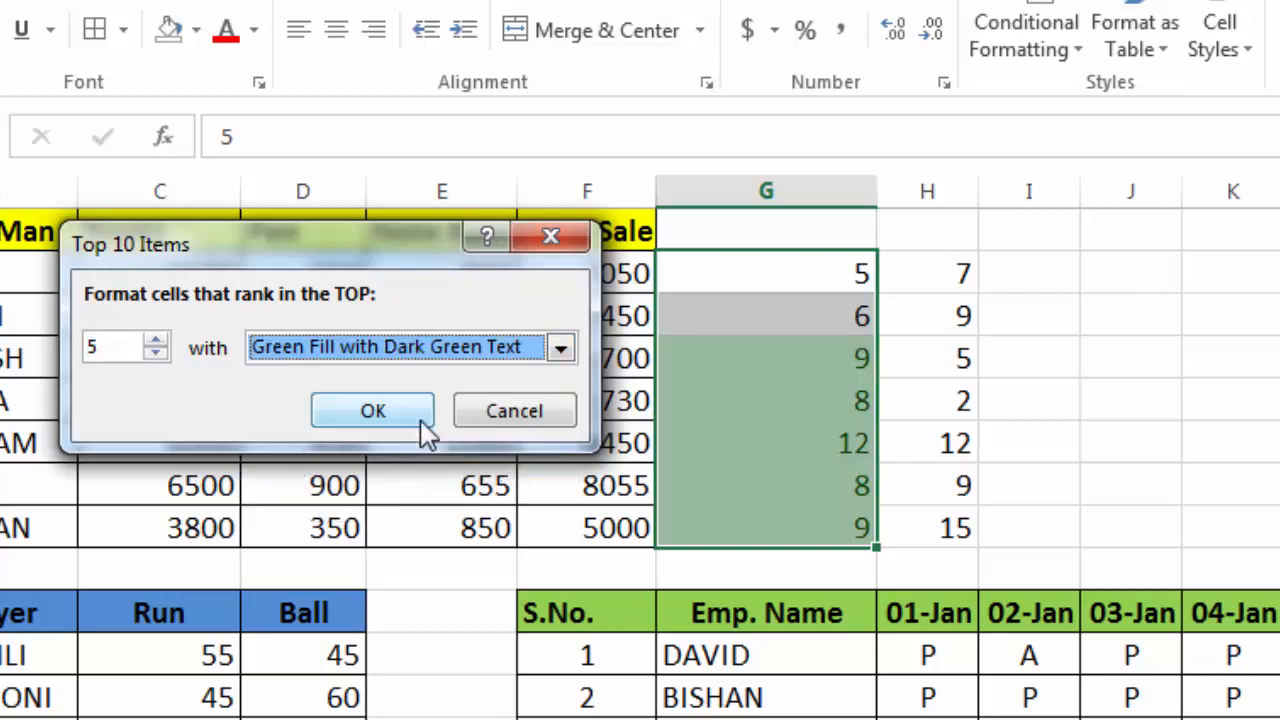
click(422, 420)
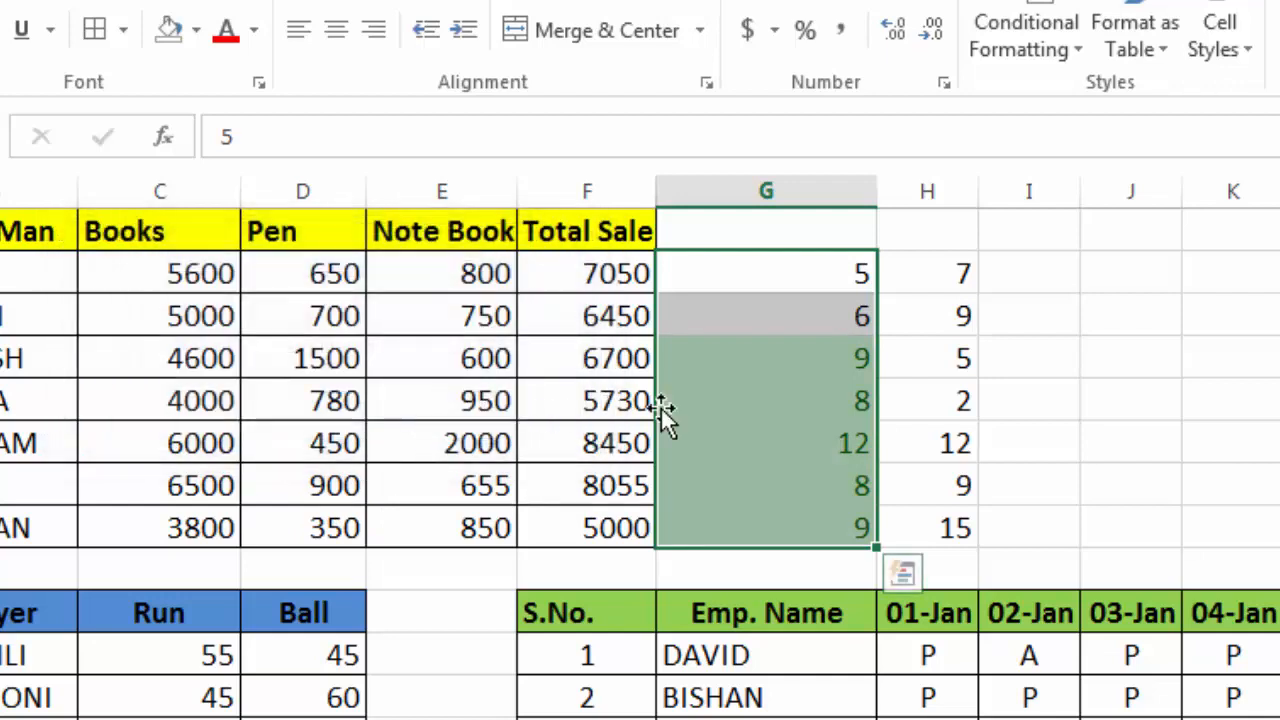
Change the value in cell G5 to 2 to test the top 5 rule
click(737, 405)
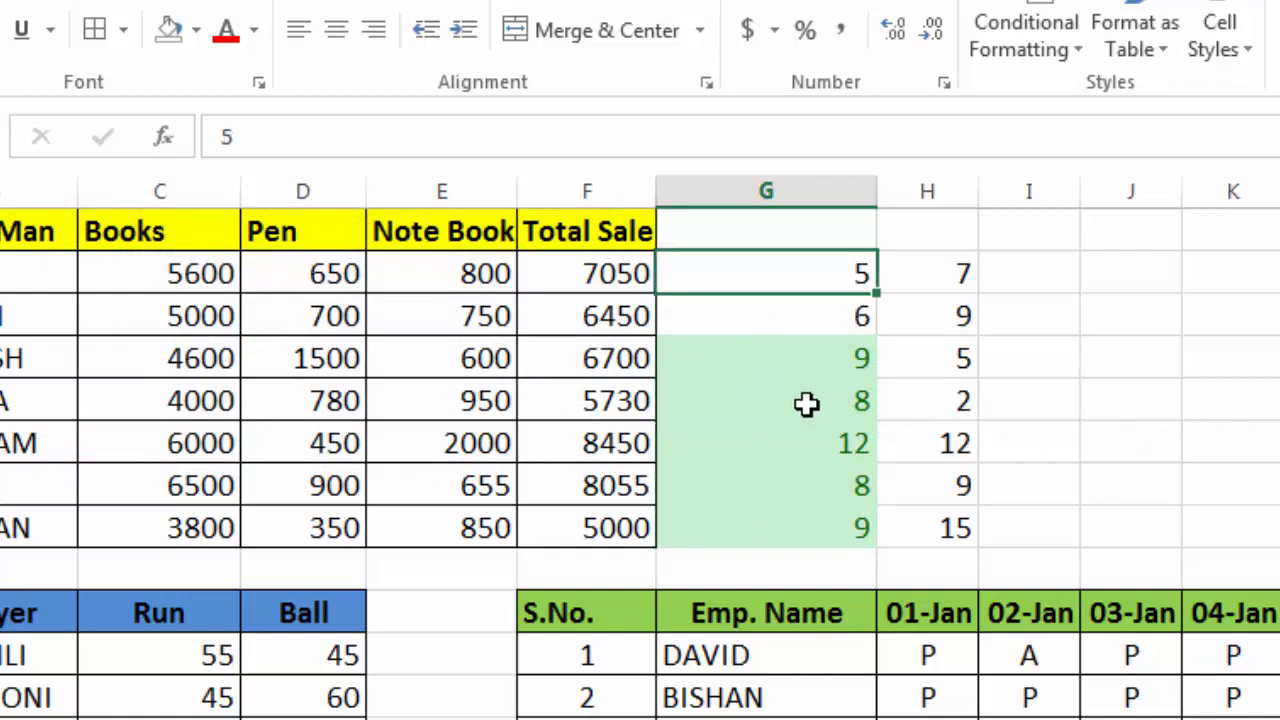
click(806, 403)
text(2)
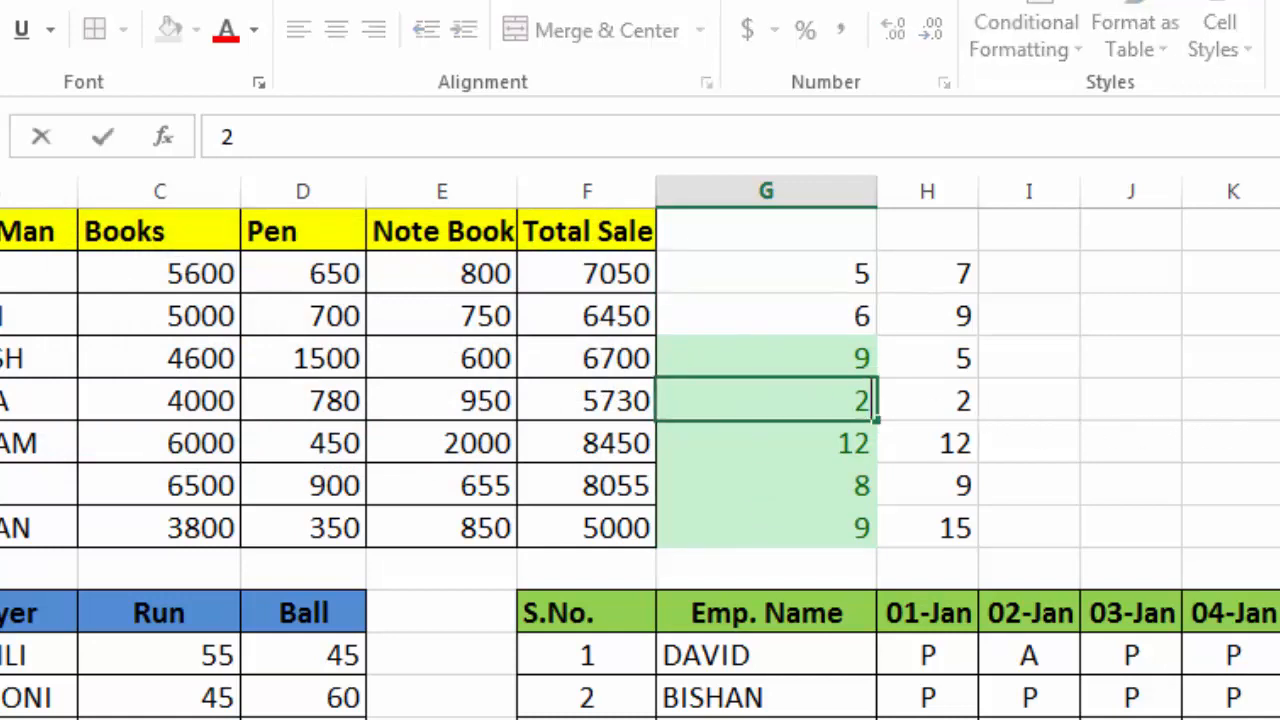
key(Return)
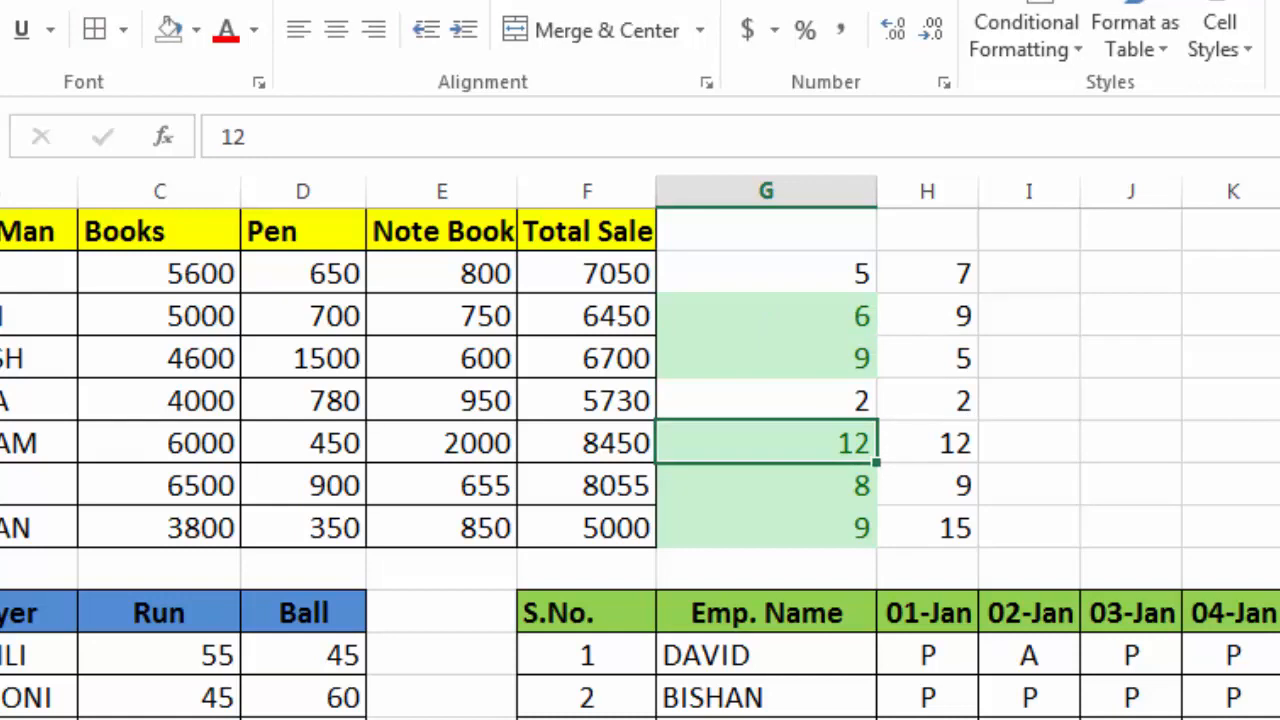
Check which cells in column G are highlighted and change the value in cell G8 to 3
click(810, 400)
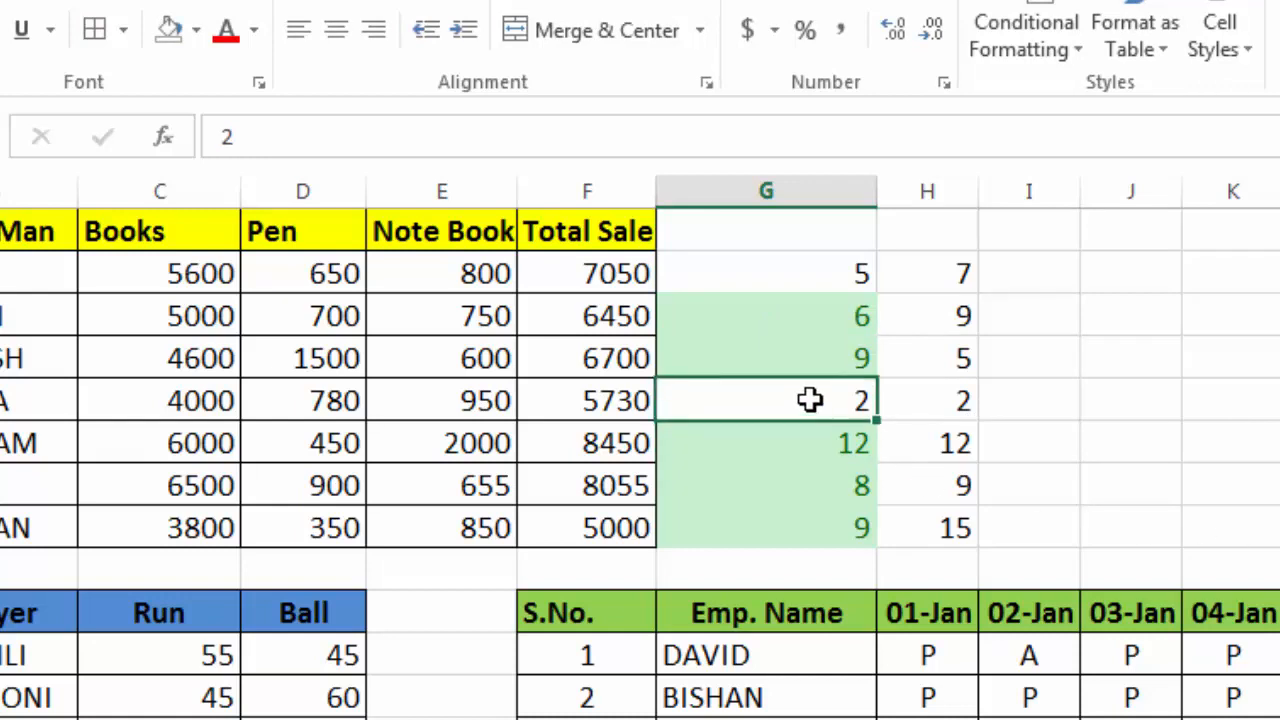
click(809, 314)
click(810, 369)
click(810, 450)
click(813, 485)
click(815, 516)
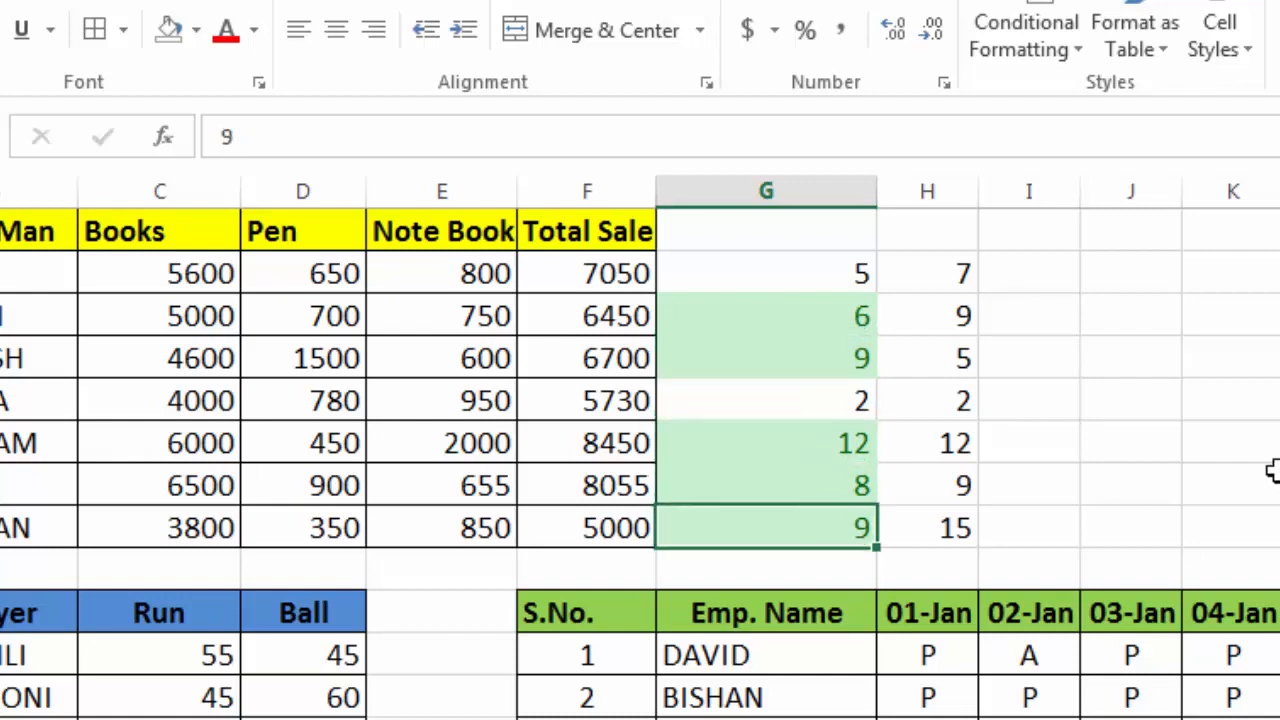
text(3)
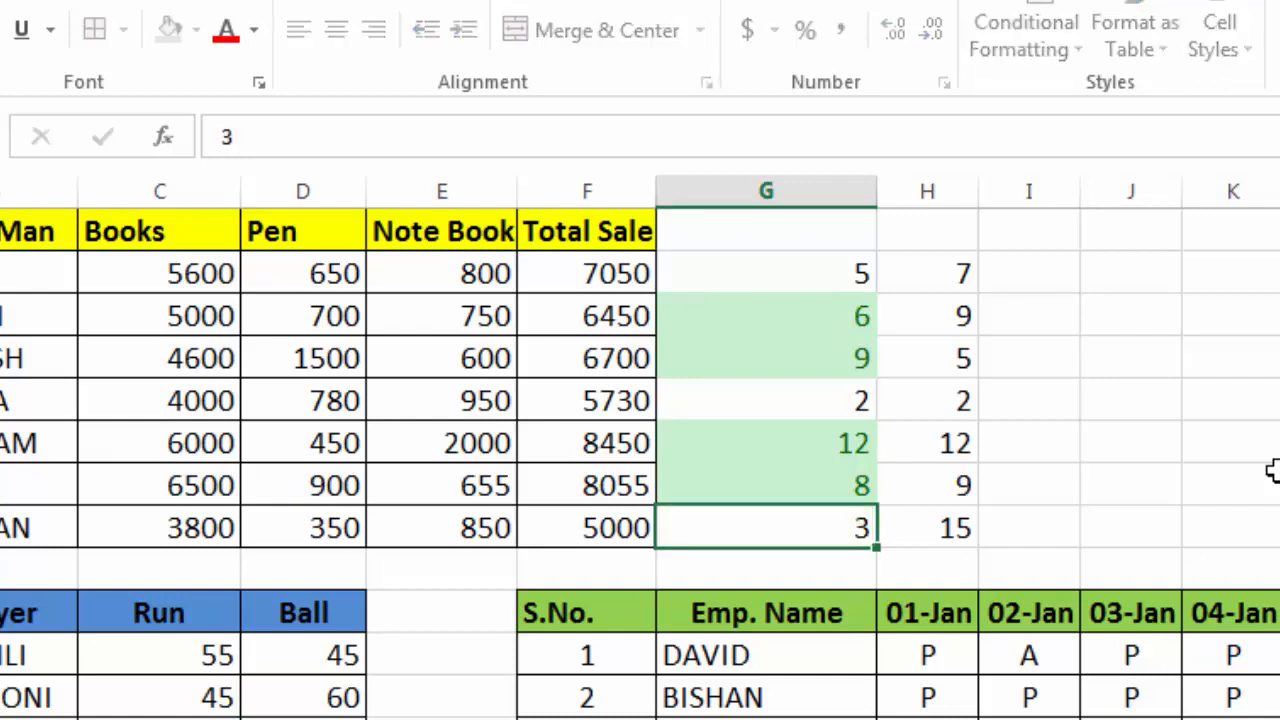
key(Return)
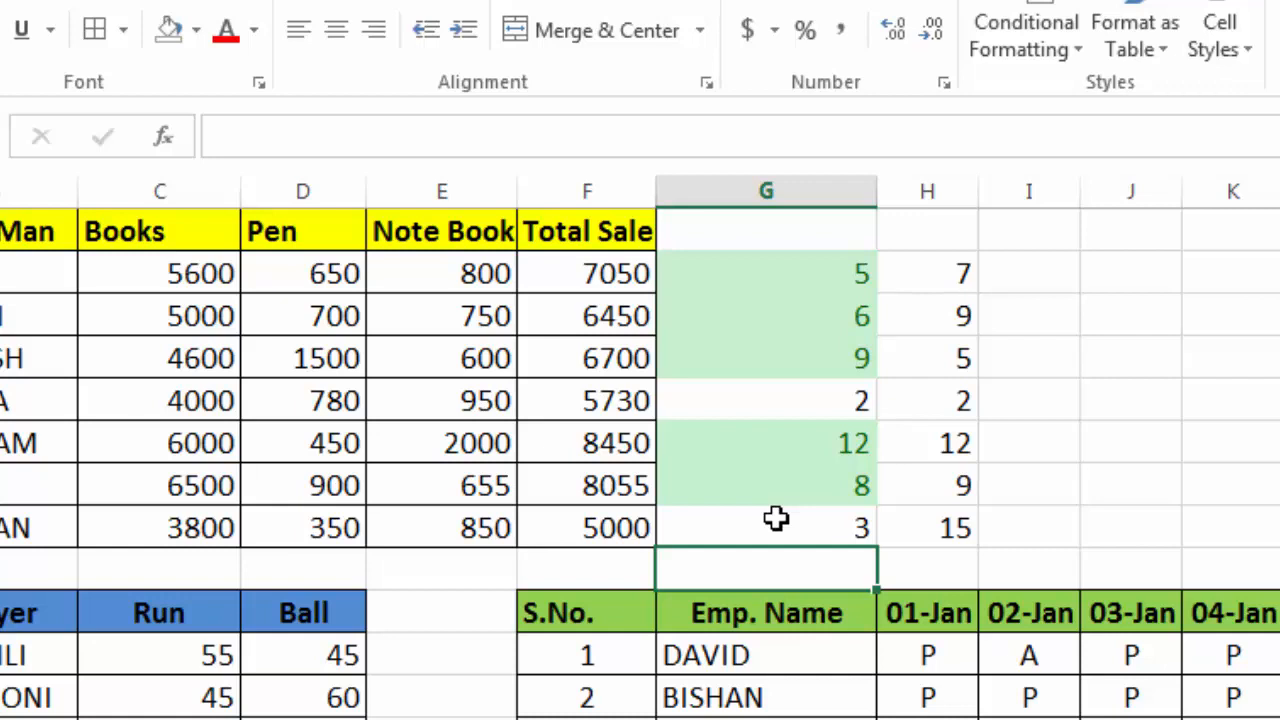
click(774, 362)
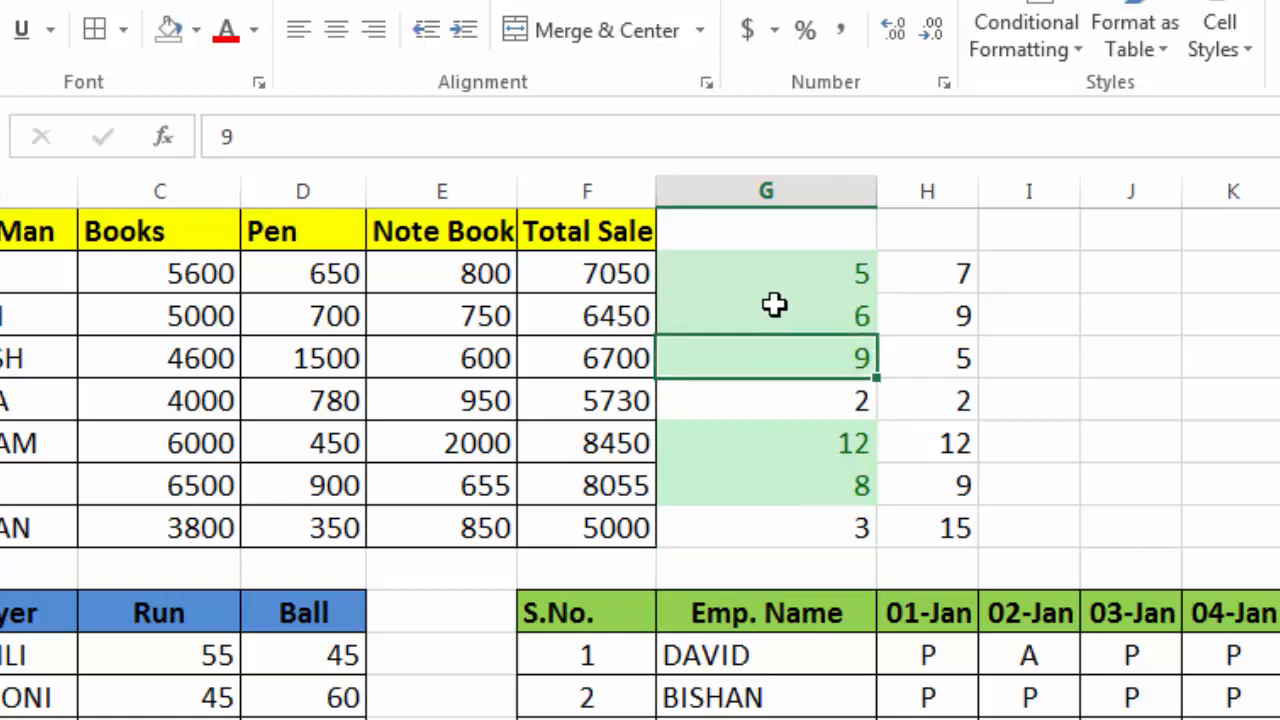
Start a Bottom 10 Items conditional formatting rule for cells H2 to H8
drag(951, 273, 944, 512)
click(1070, 140)
mouse_move(1063, 253)
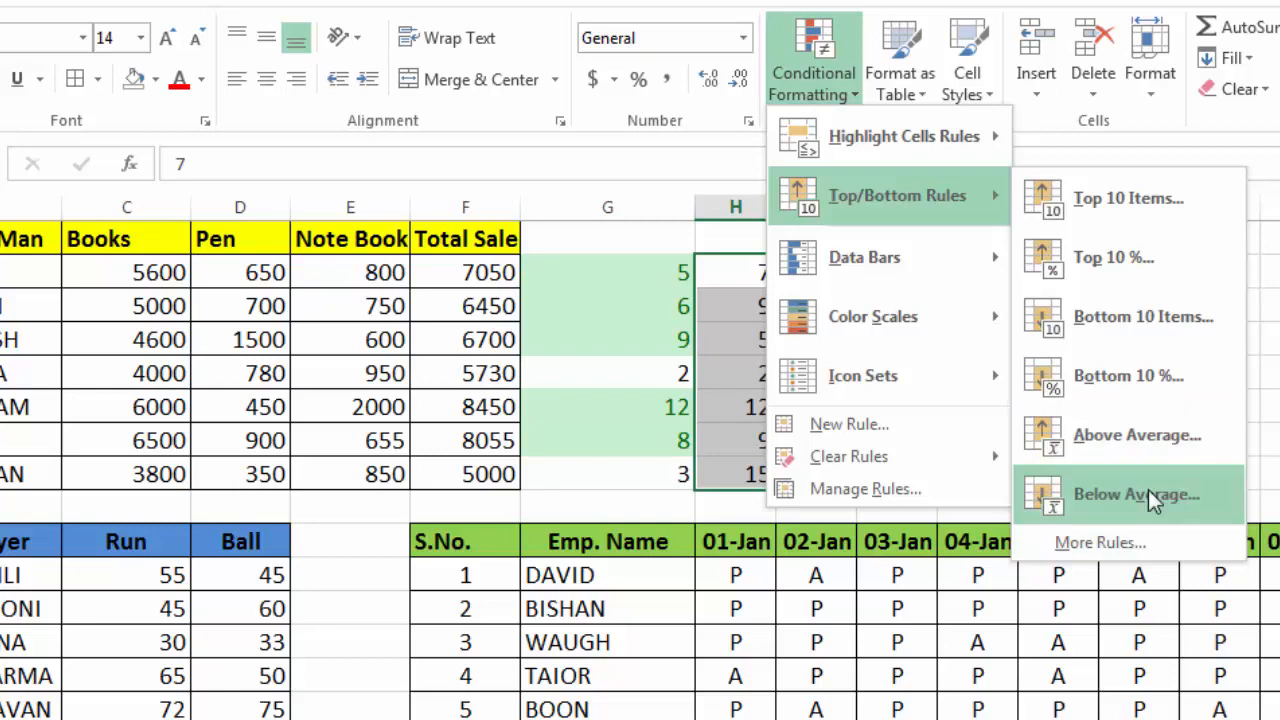
click(1127, 316)
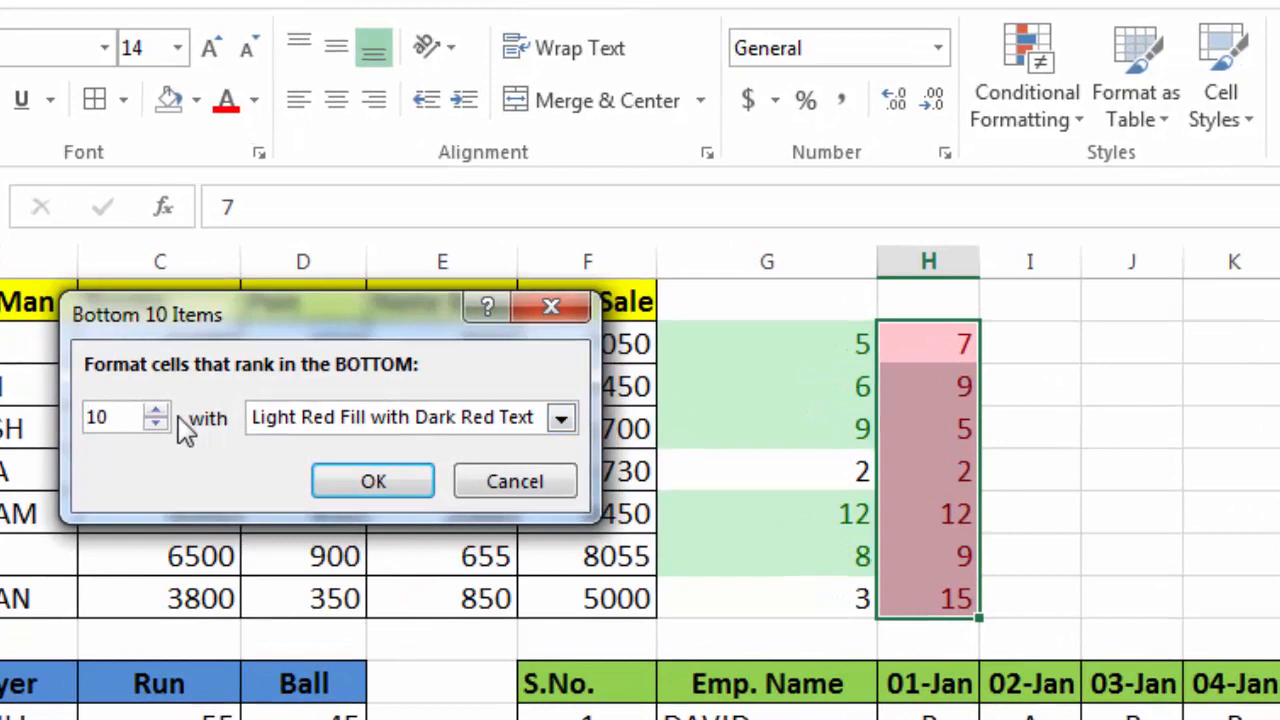
Set the rule to the bottom 3 items with Light Red Fill with Dark Red Text and apply it
click(128, 343)
click(160, 426)
click(160, 426)
click(160, 426)
click(160, 426)
click(160, 426)
click(160, 426)
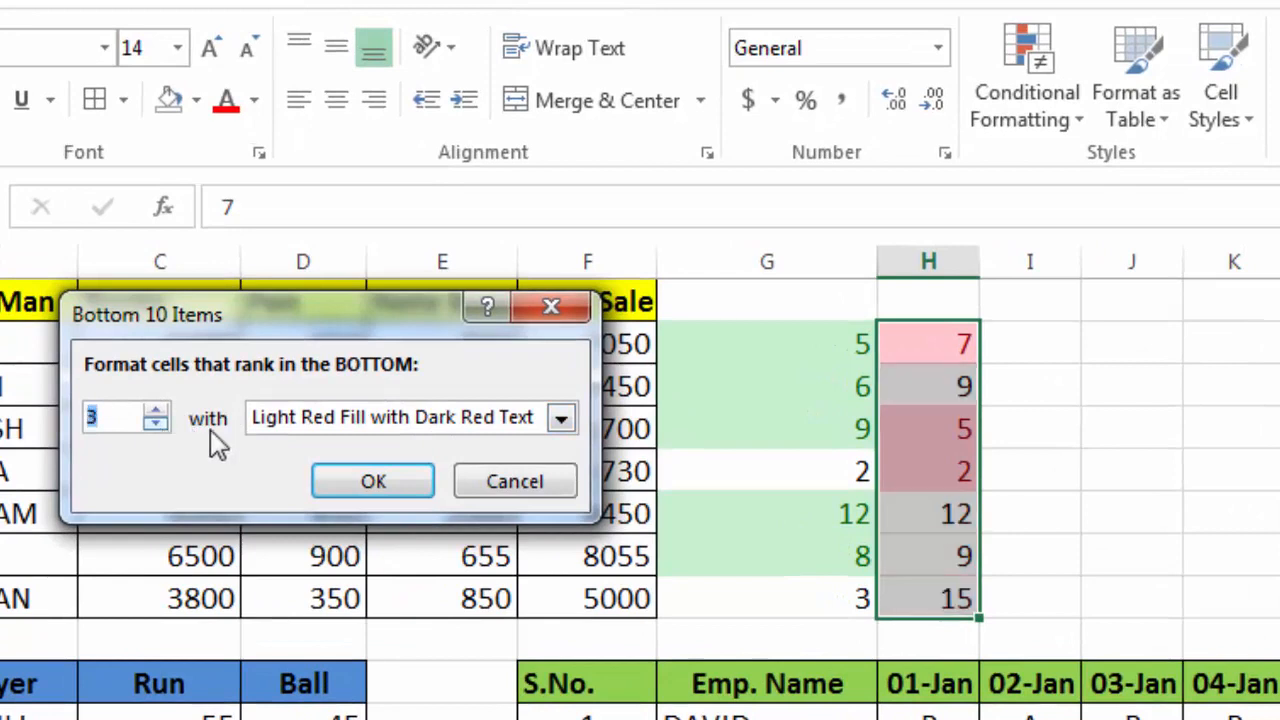
click(406, 484)
click(903, 520)
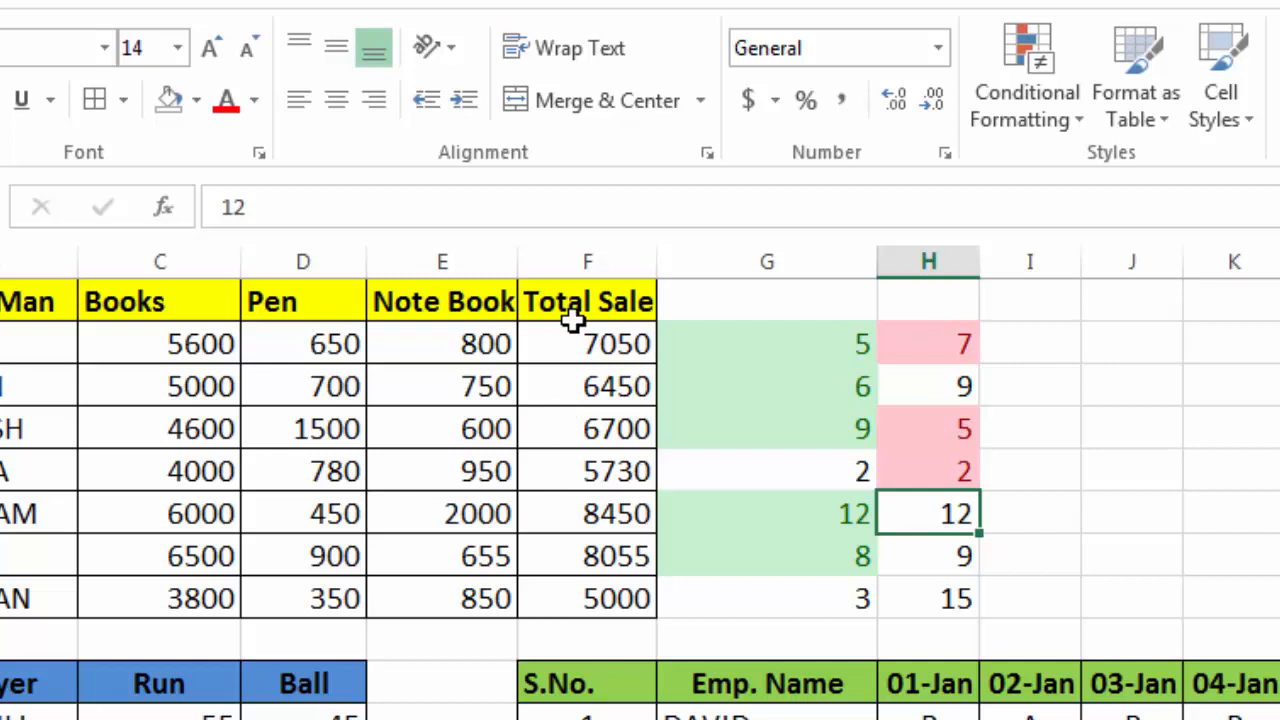
drag(569, 345, 569, 590)
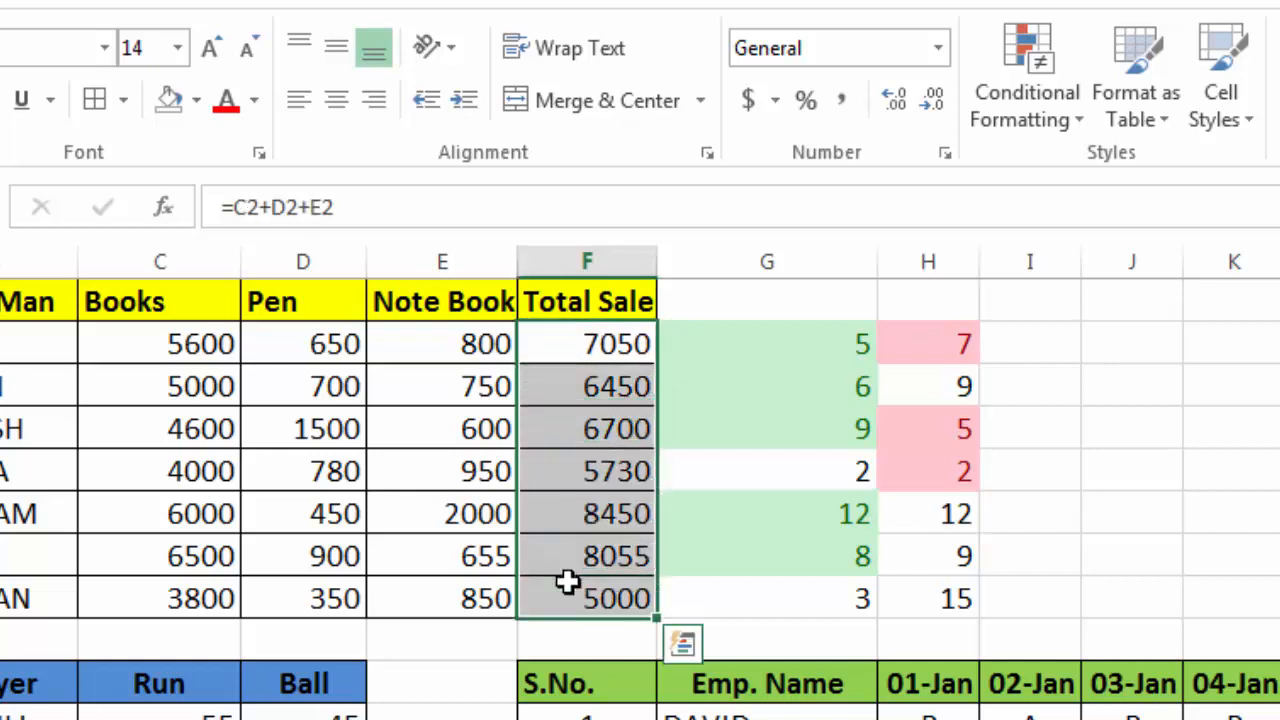
click(567, 514)
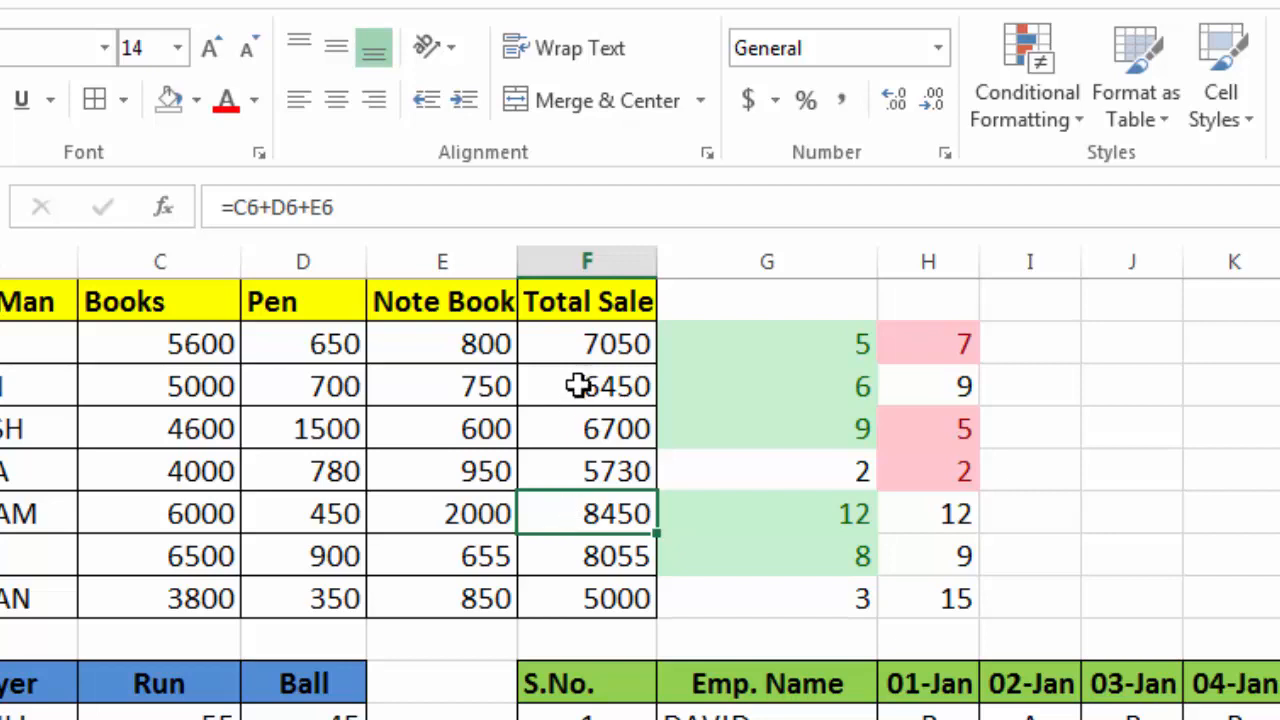
drag(580, 346, 570, 585)
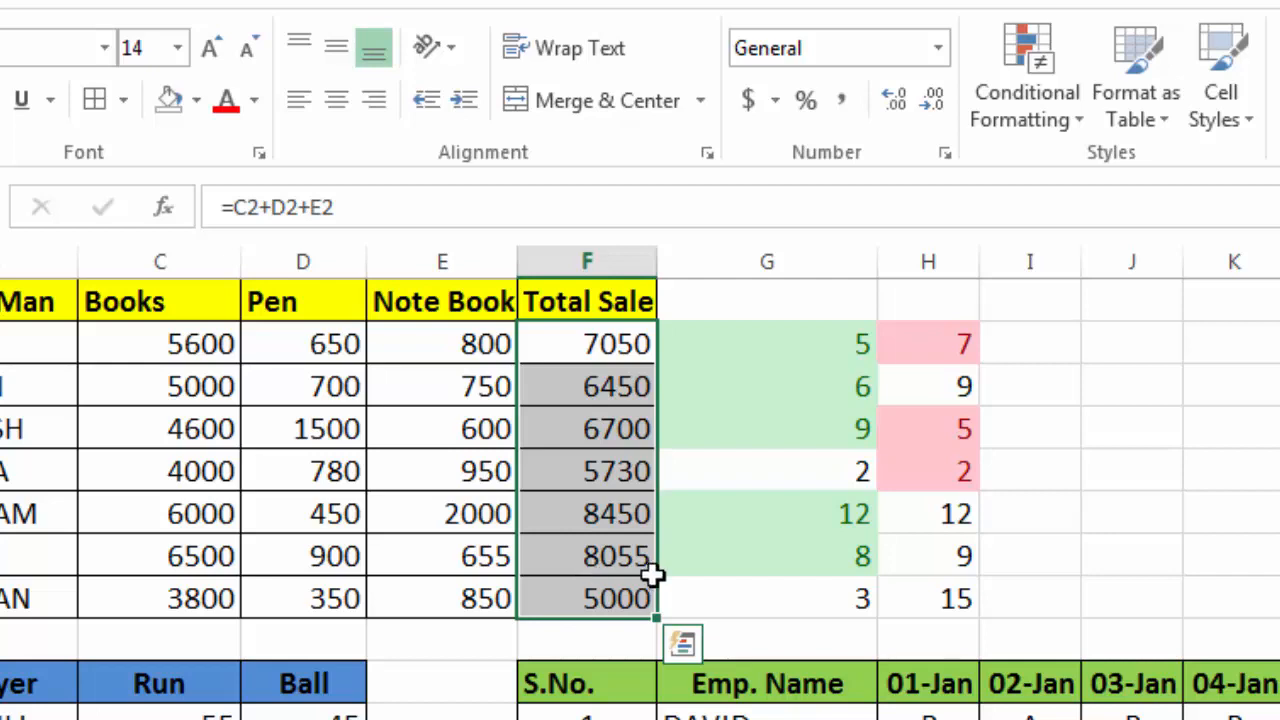
click(737, 571)
click(1062, 126)
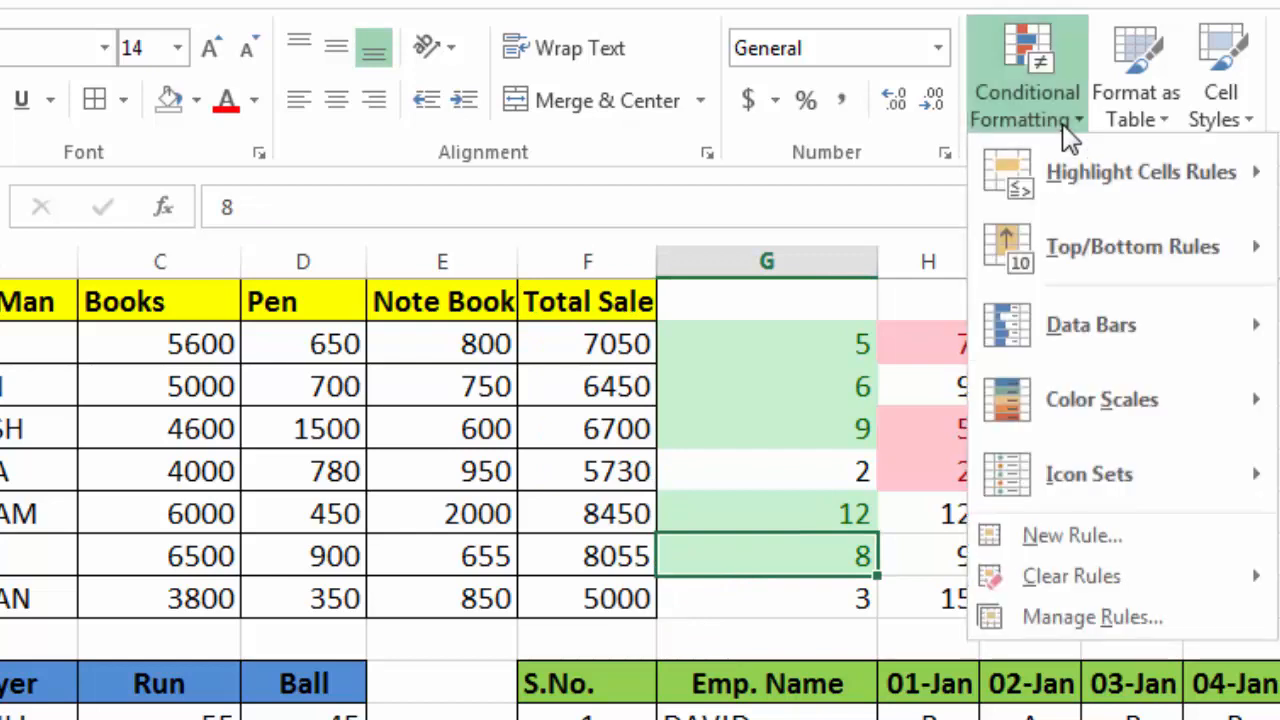
mouse_move(1121, 174)
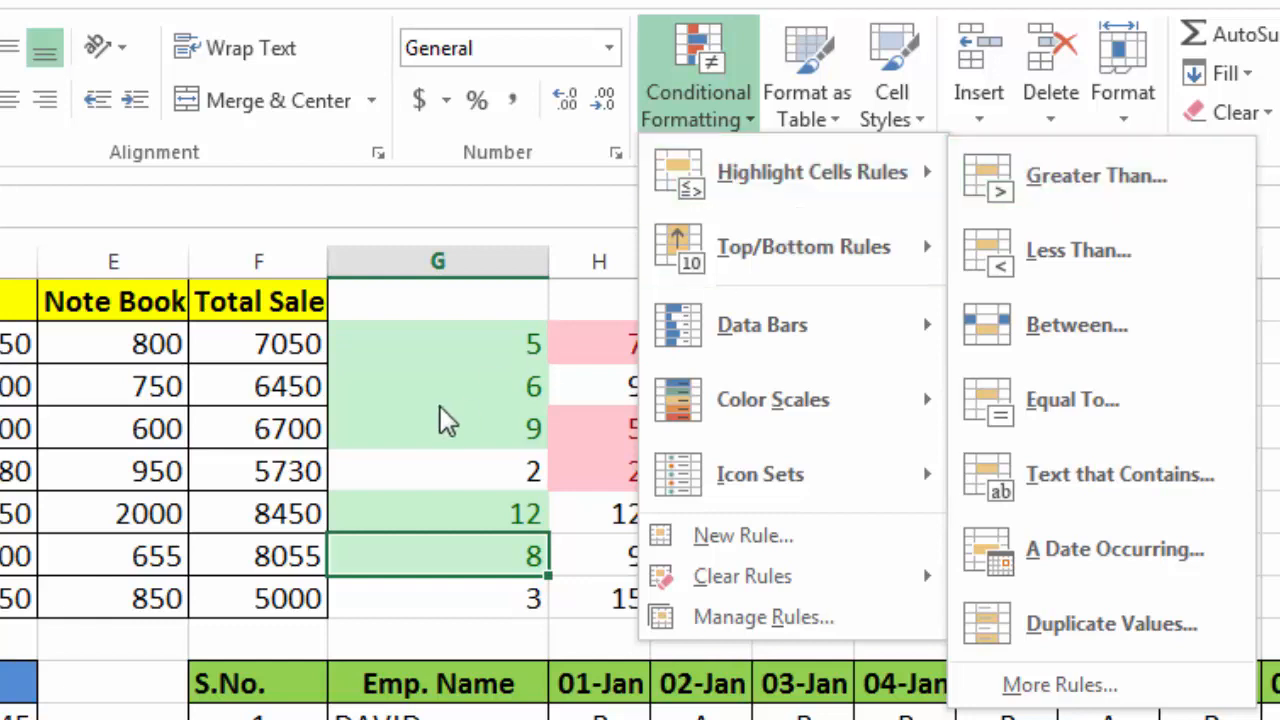
click(558, 416)
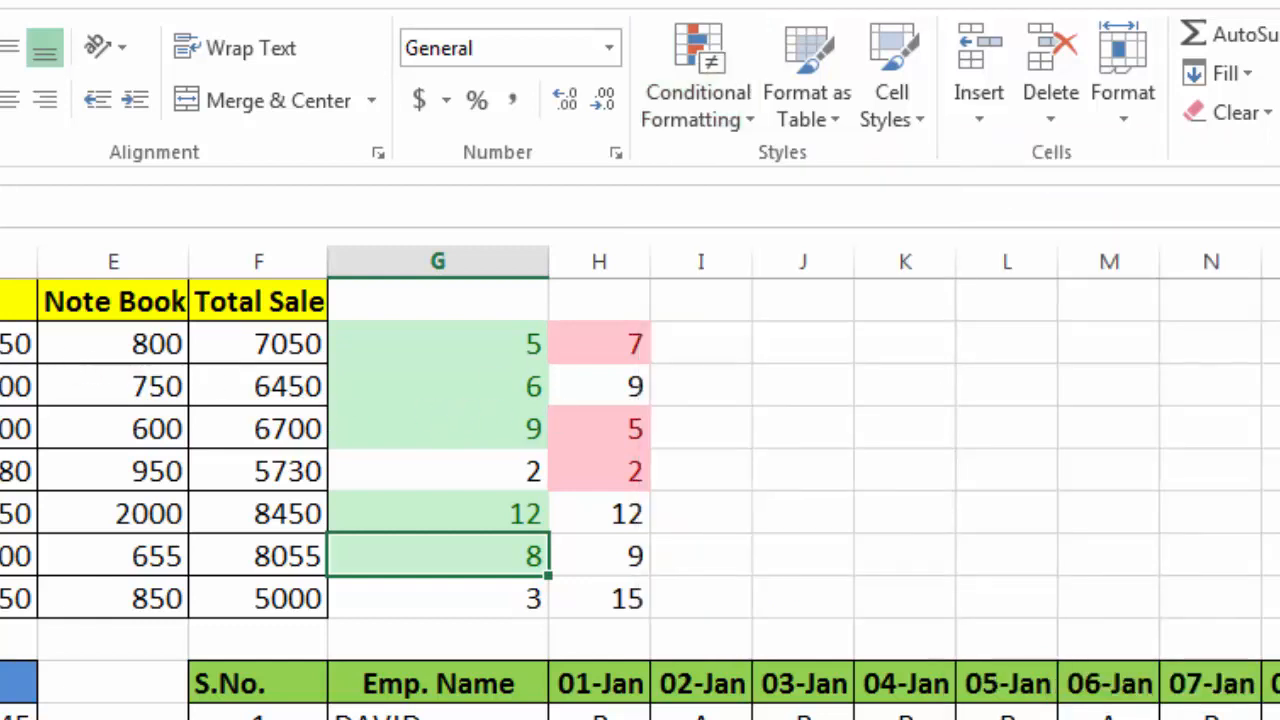
Start a Greater Than highlight rule for the Total Sale values in cells F2 to F8
click(237, 349)
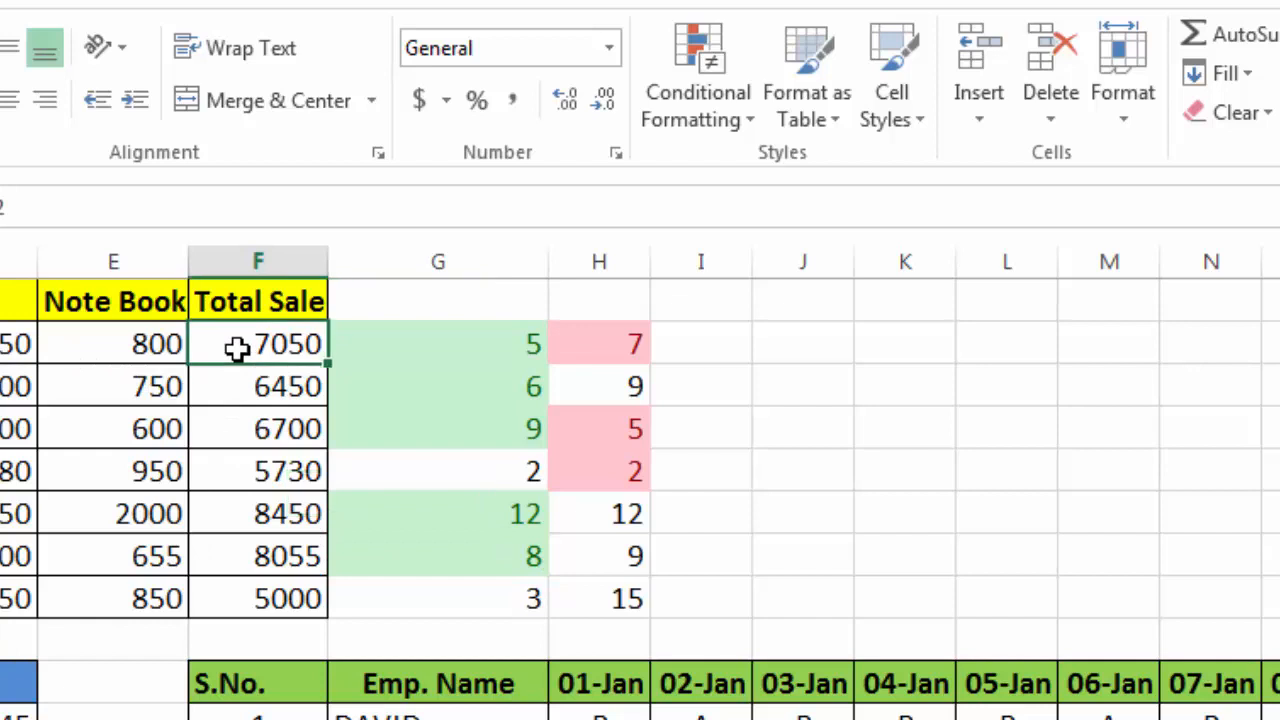
key(shift+Down)
key(shift+Down)
key(shift+Down)
key(shift+Down)
key(shift+Down)
key(shift+Down)
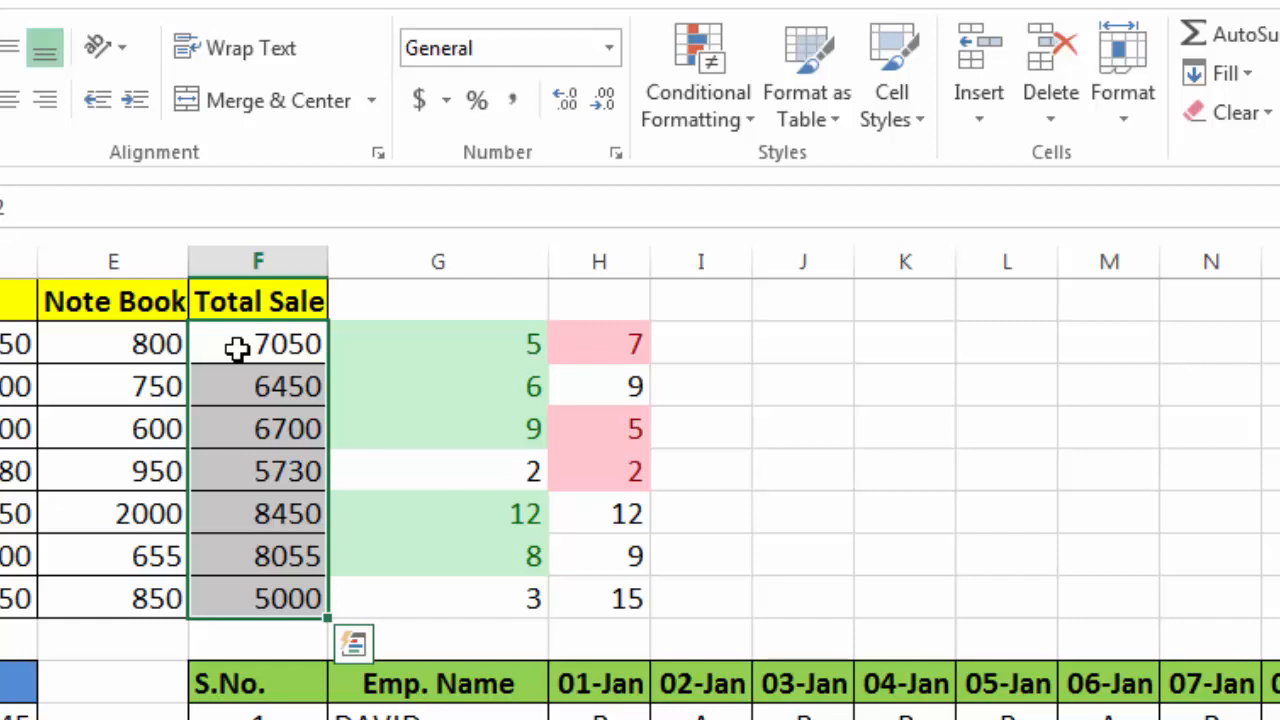
click(731, 138)
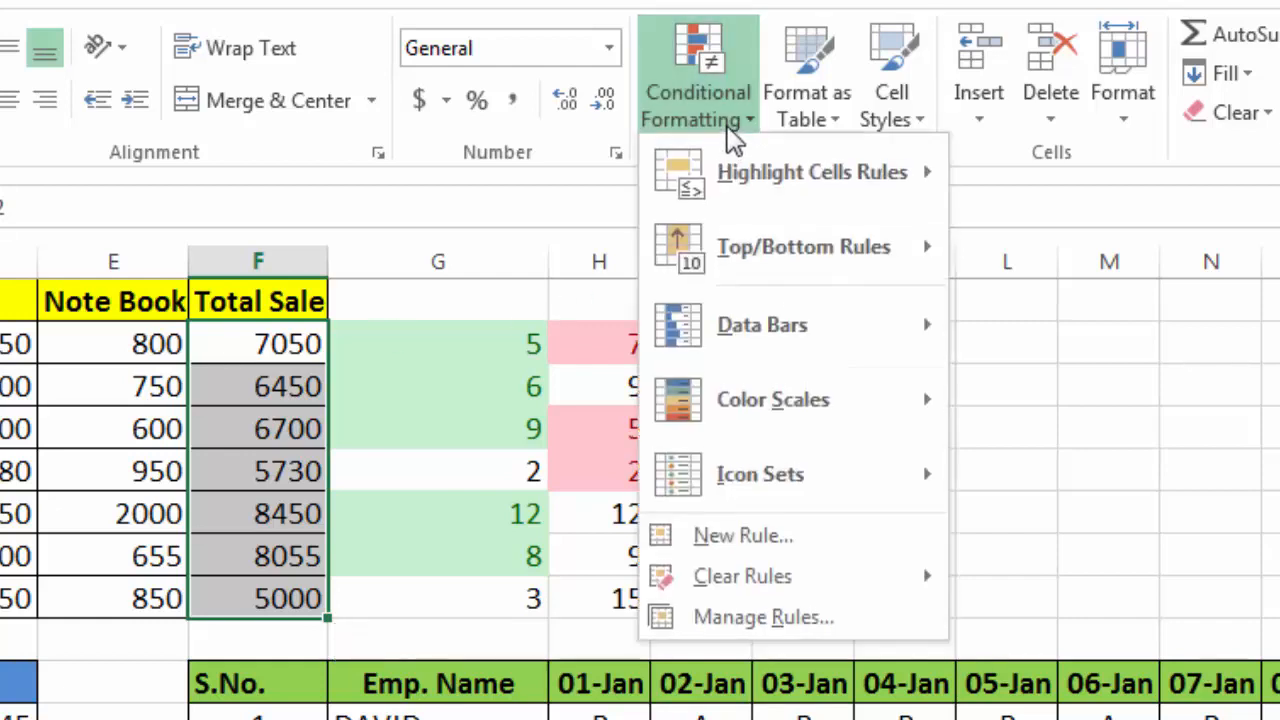
mouse_move(753, 169)
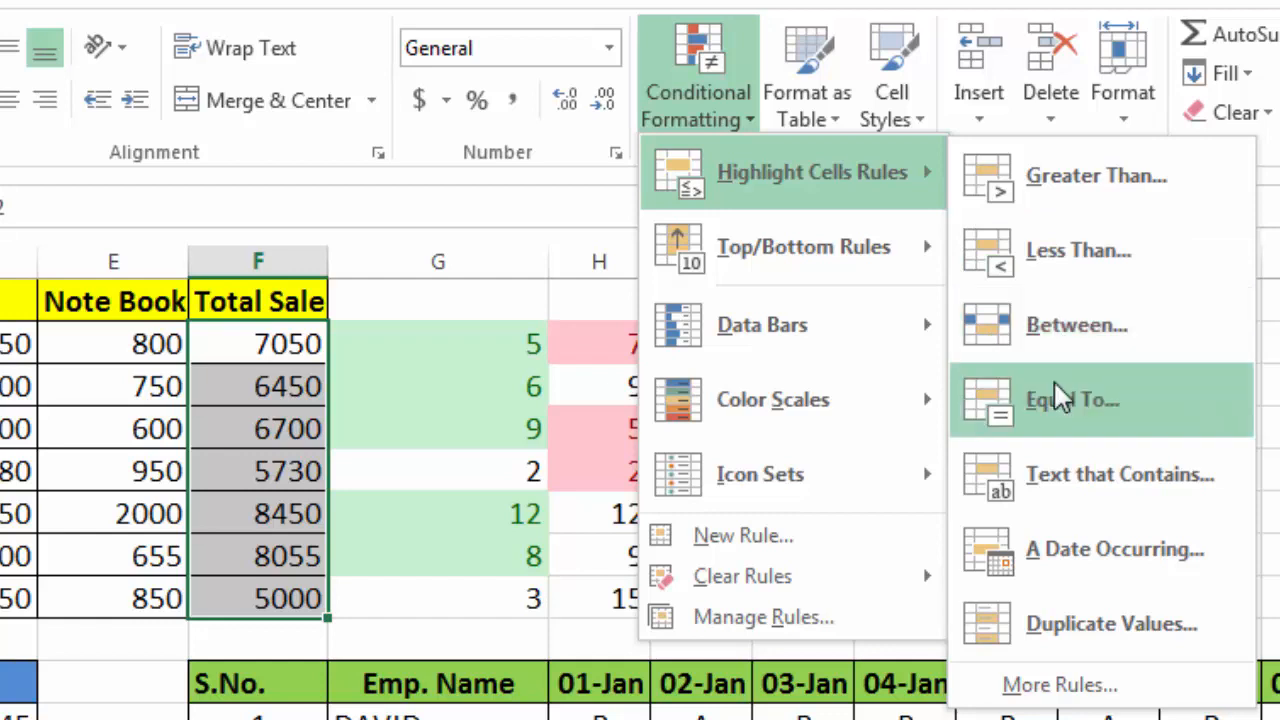
click(1044, 200)
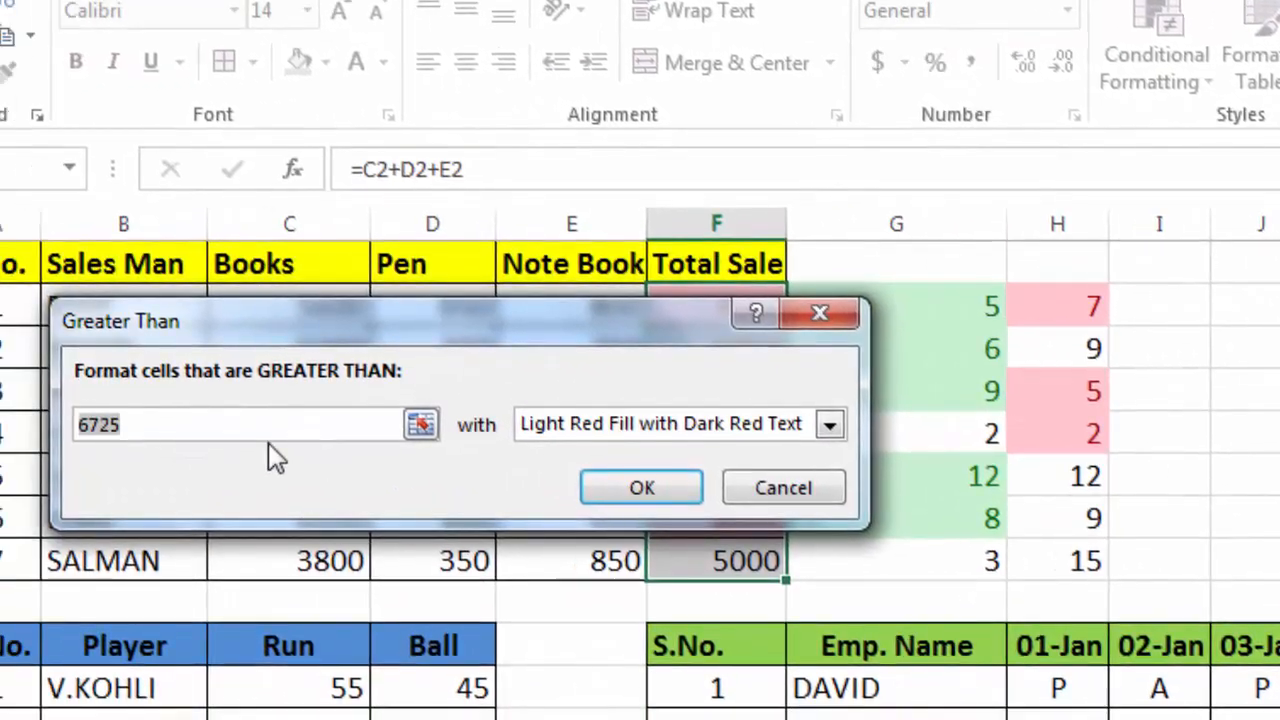
Set the Greater Than rule's threshold to 6500
key(BackSpace)
key(BackSpace)
key(BackSpace)
text(500)
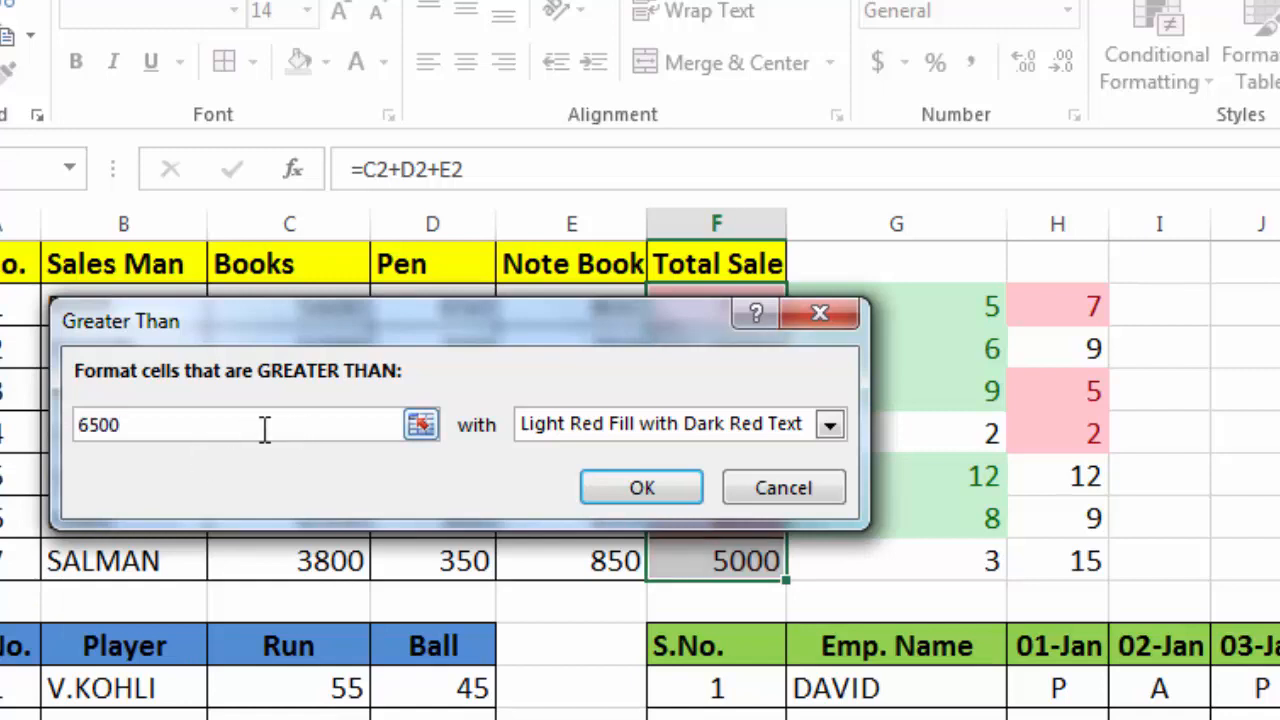
Give the Greater Than rule a custom format with the standard purple font color and apply it
click(829, 427)
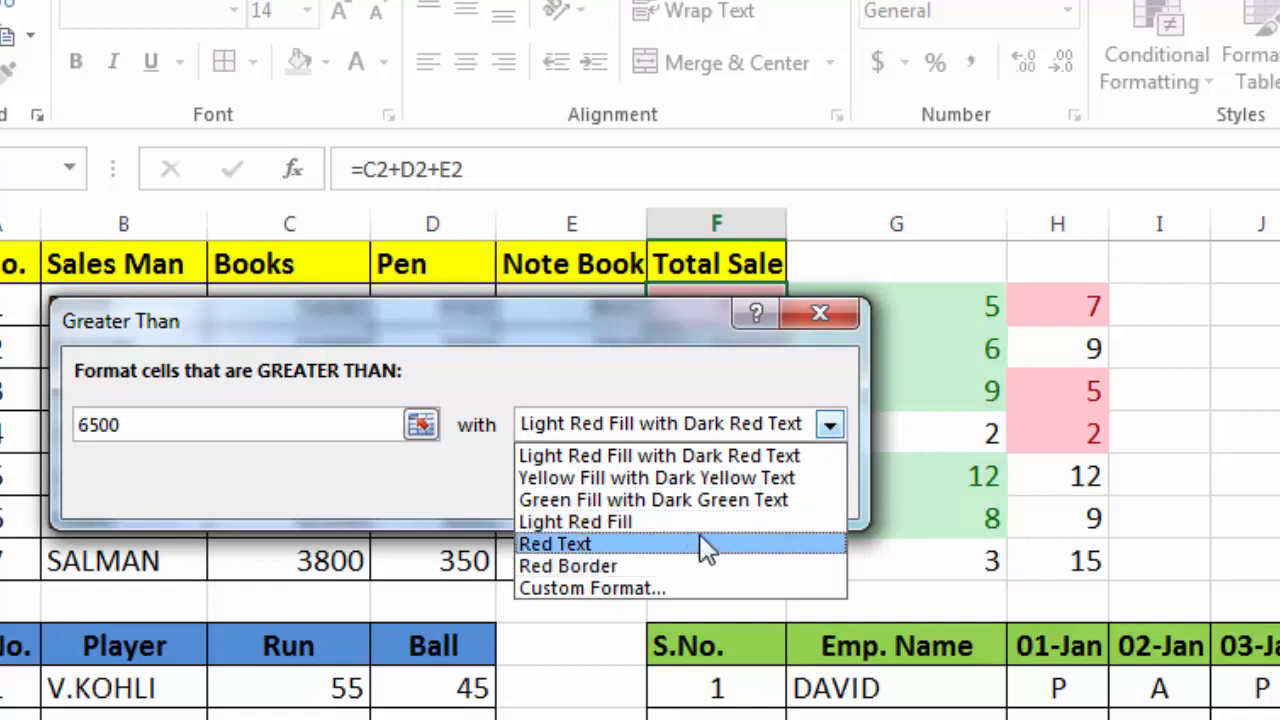
click(612, 589)
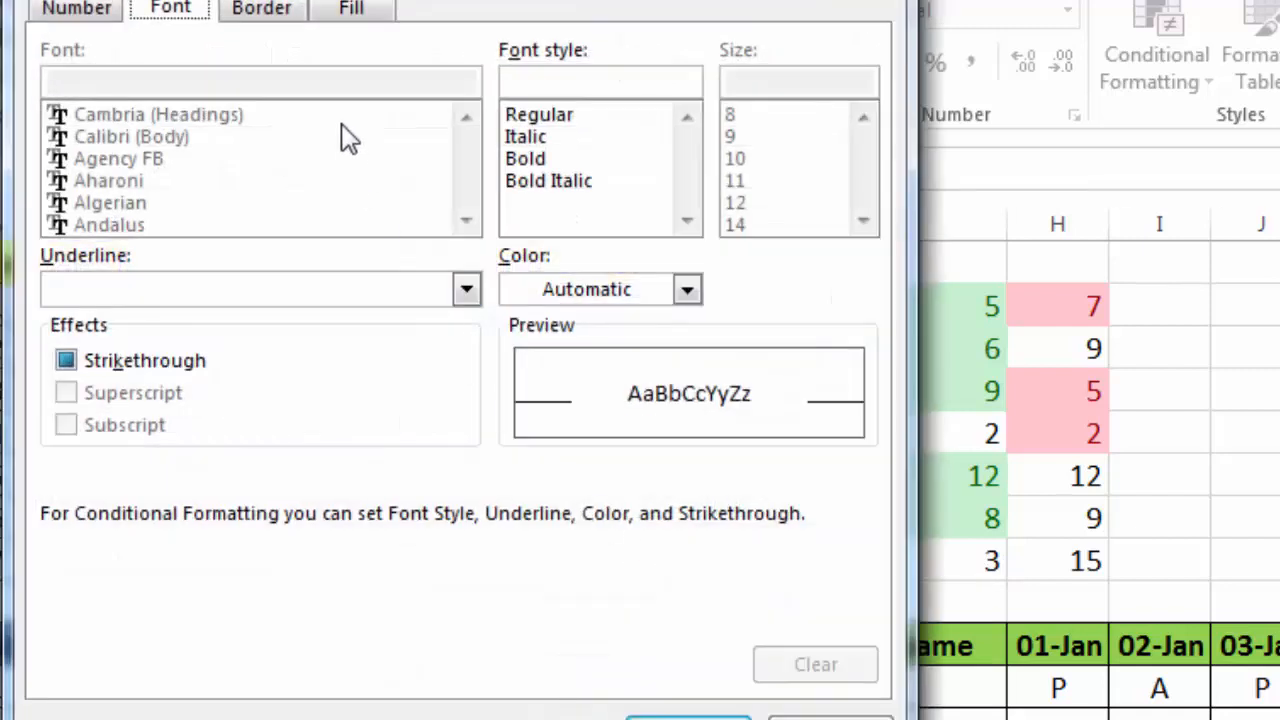
click(352, 10)
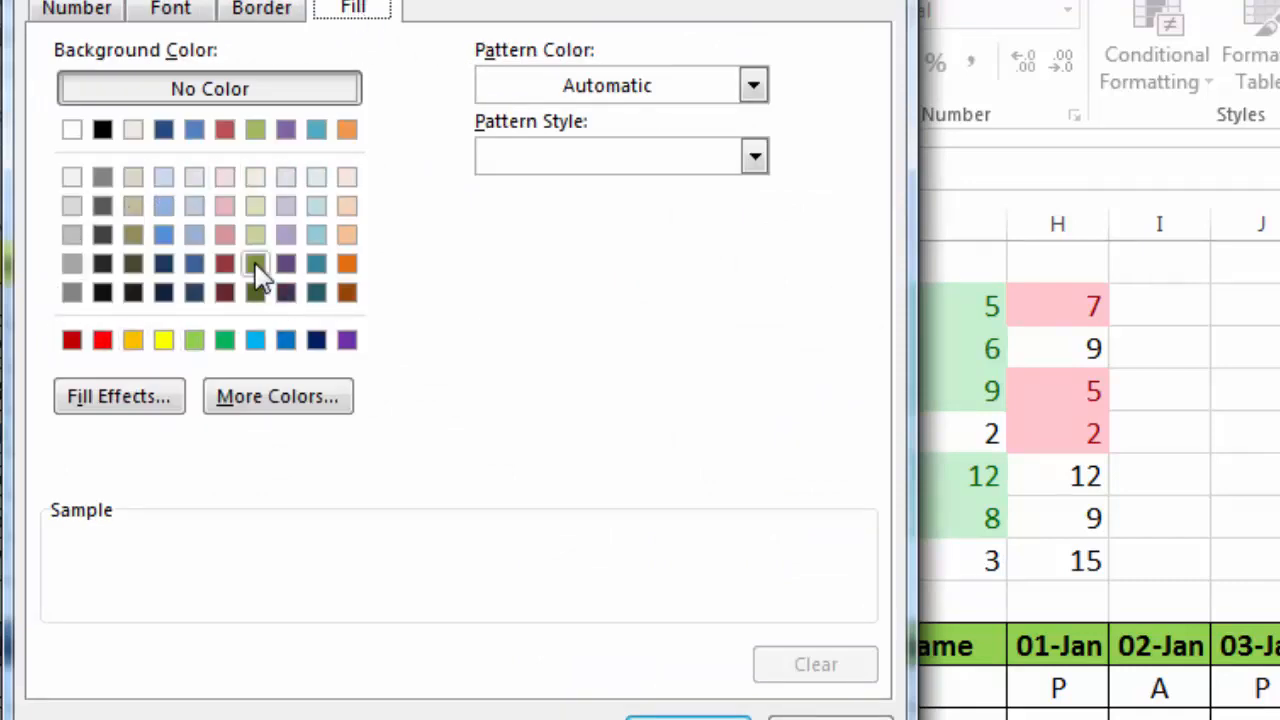
click(229, 100)
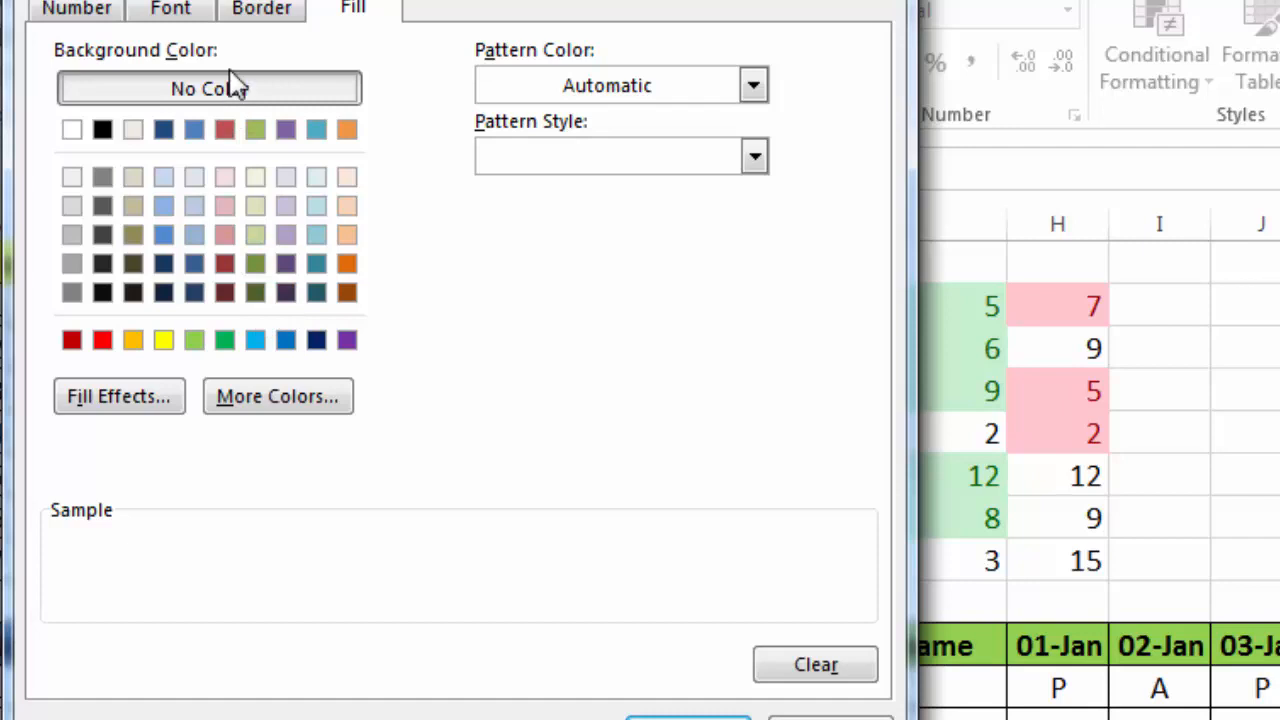
click(172, 10)
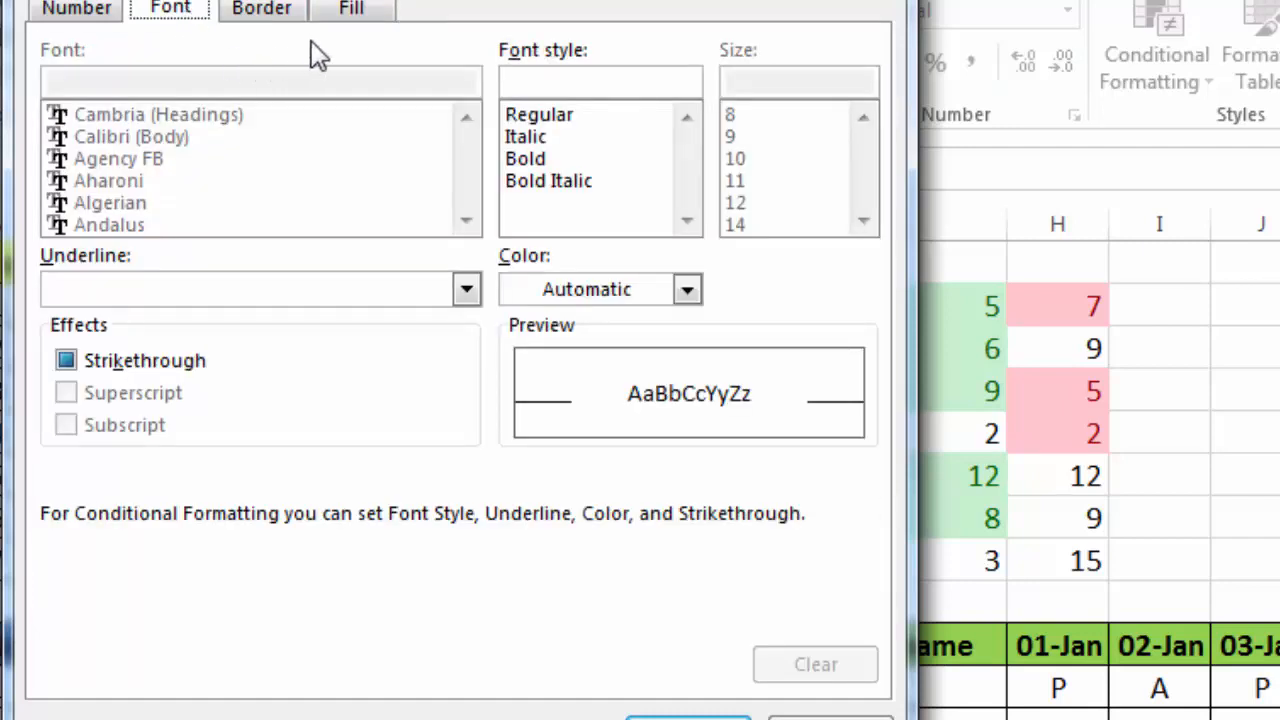
click(648, 296)
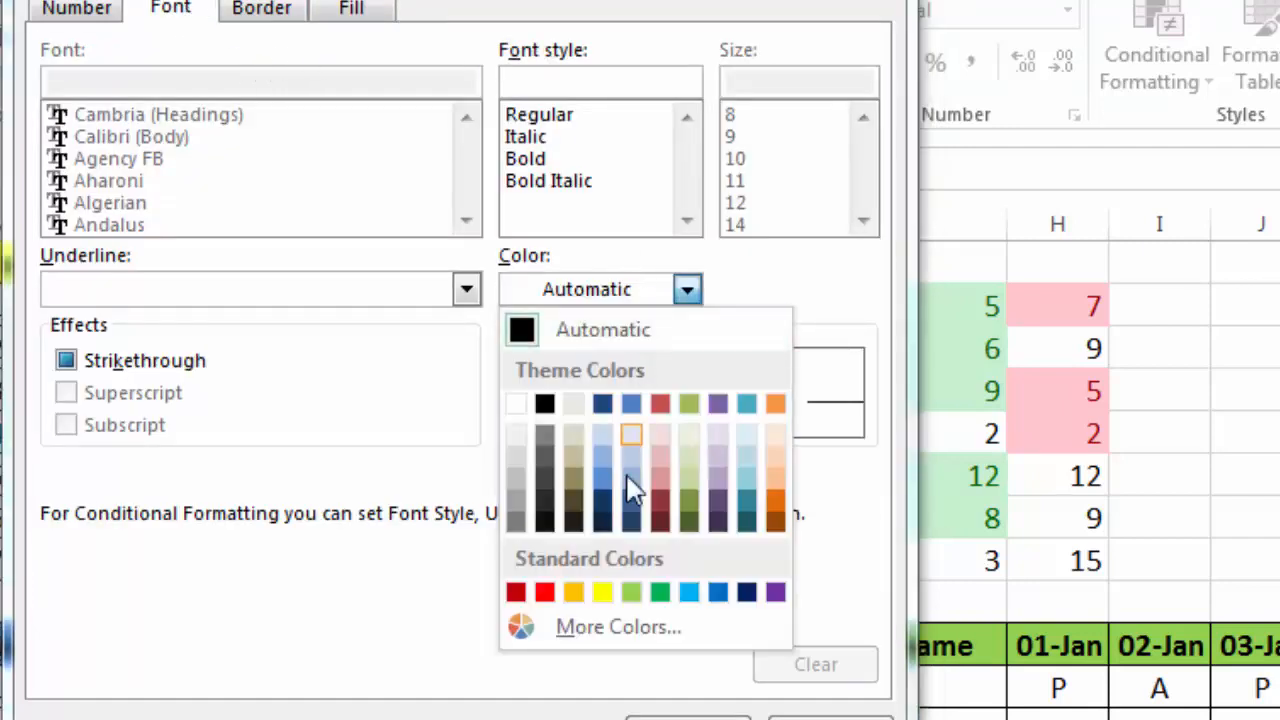
click(747, 593)
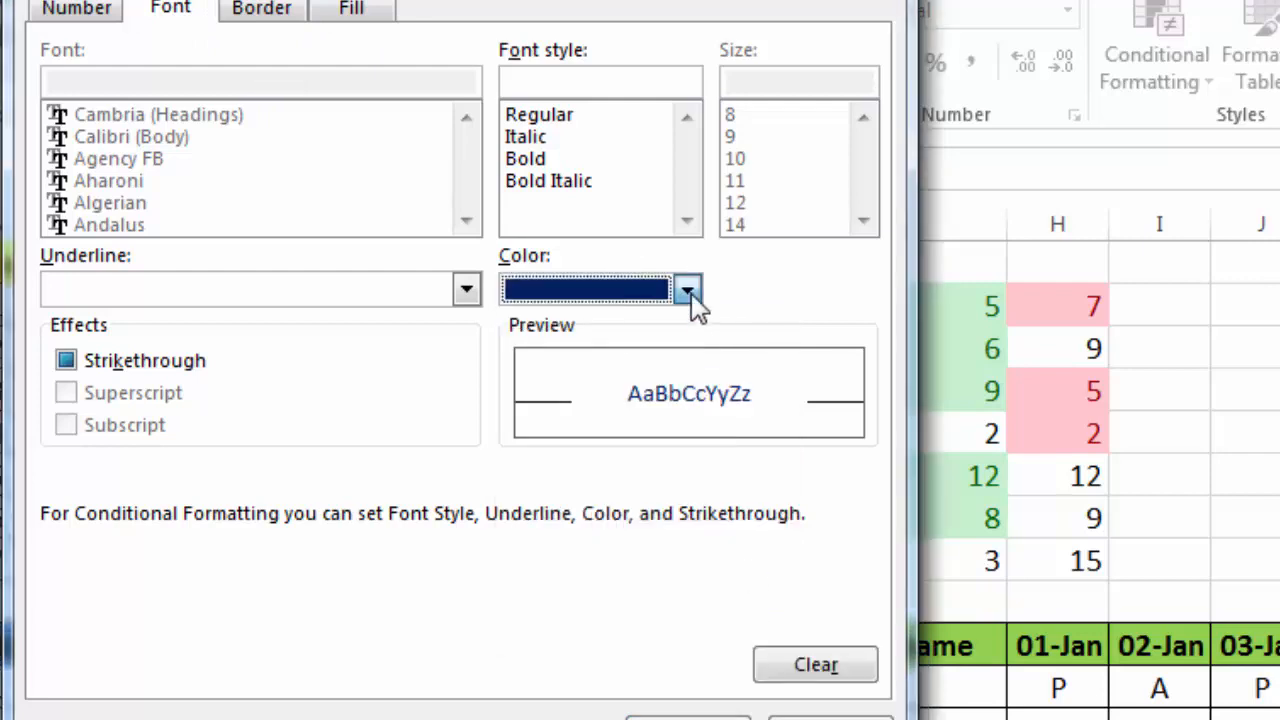
click(690, 298)
click(775, 593)
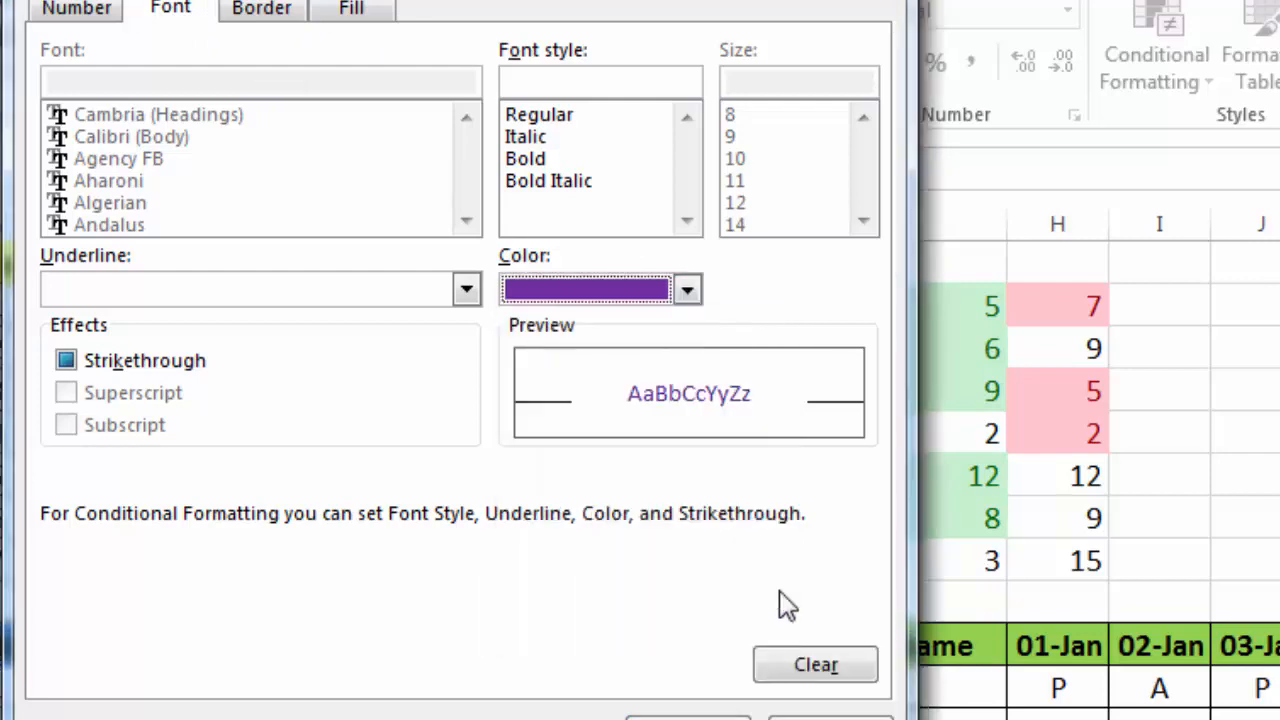
click(688, 718)
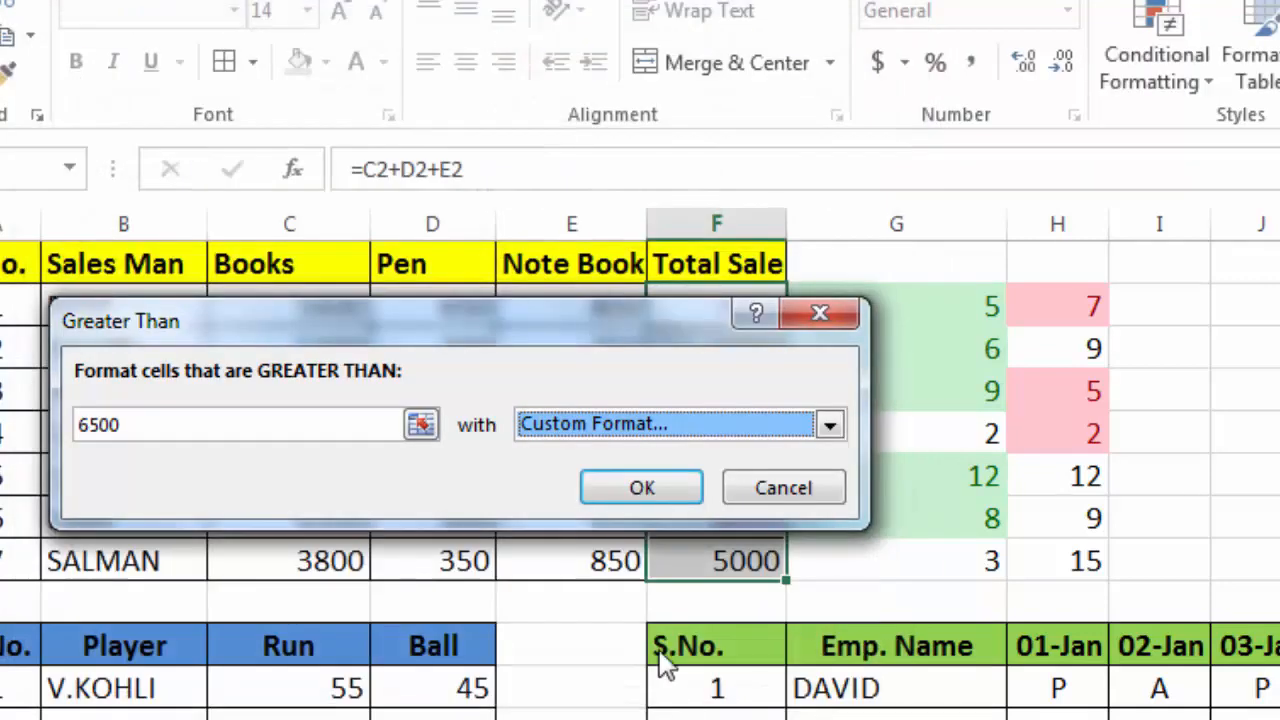
click(641, 490)
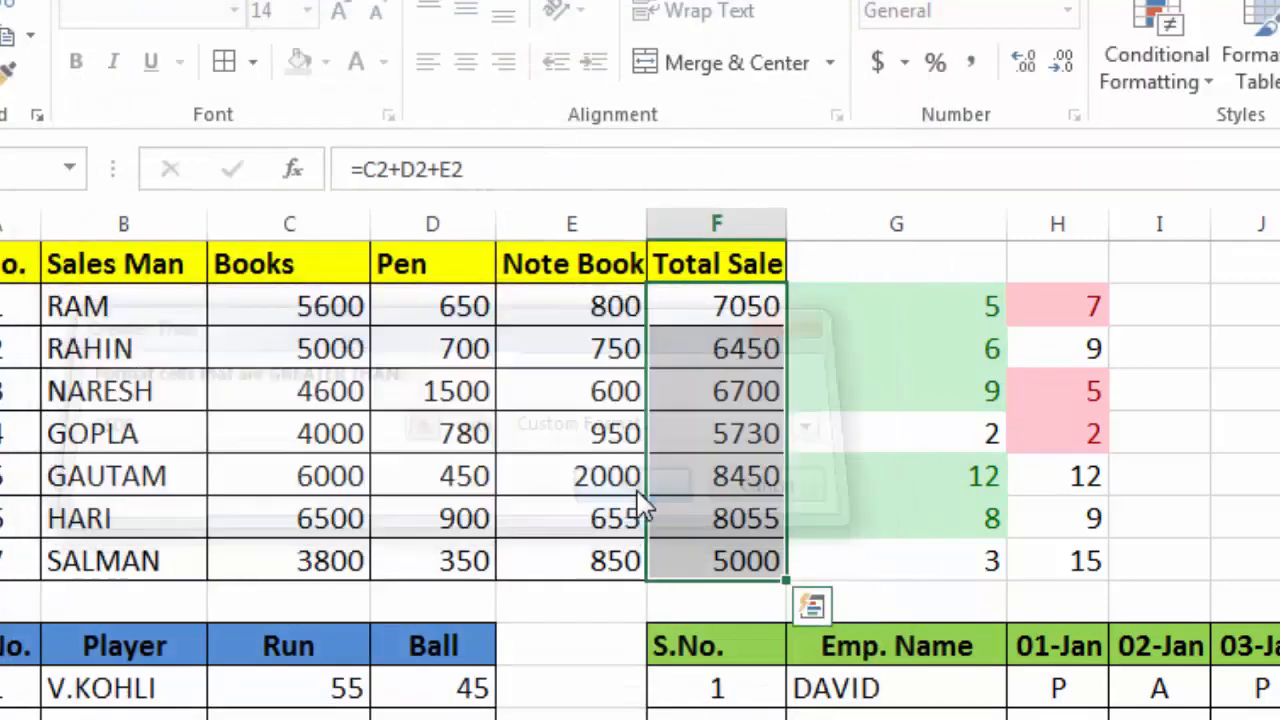
Check which Total Sale values in column F meet the Greater Than rule
click(689, 476)
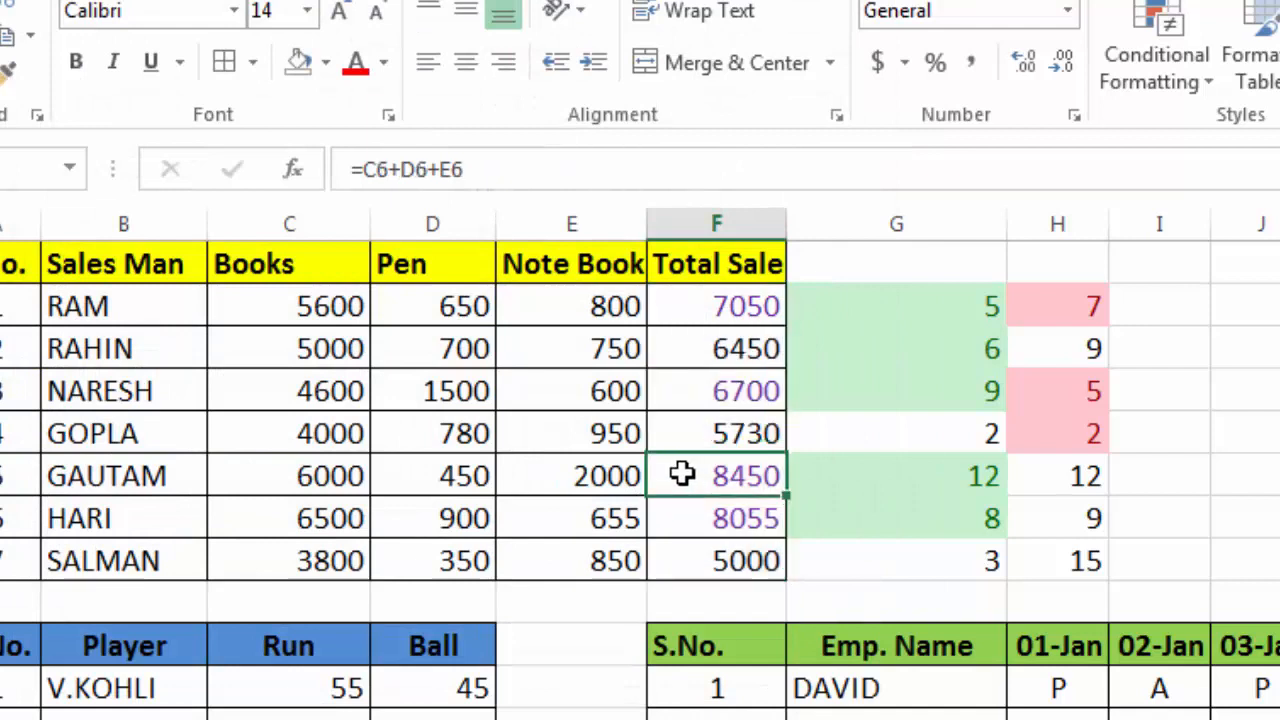
click(714, 514)
click(731, 390)
click(729, 306)
key(Down)
key(Down)
key(Down)
key(Down)
click(1200, 86)
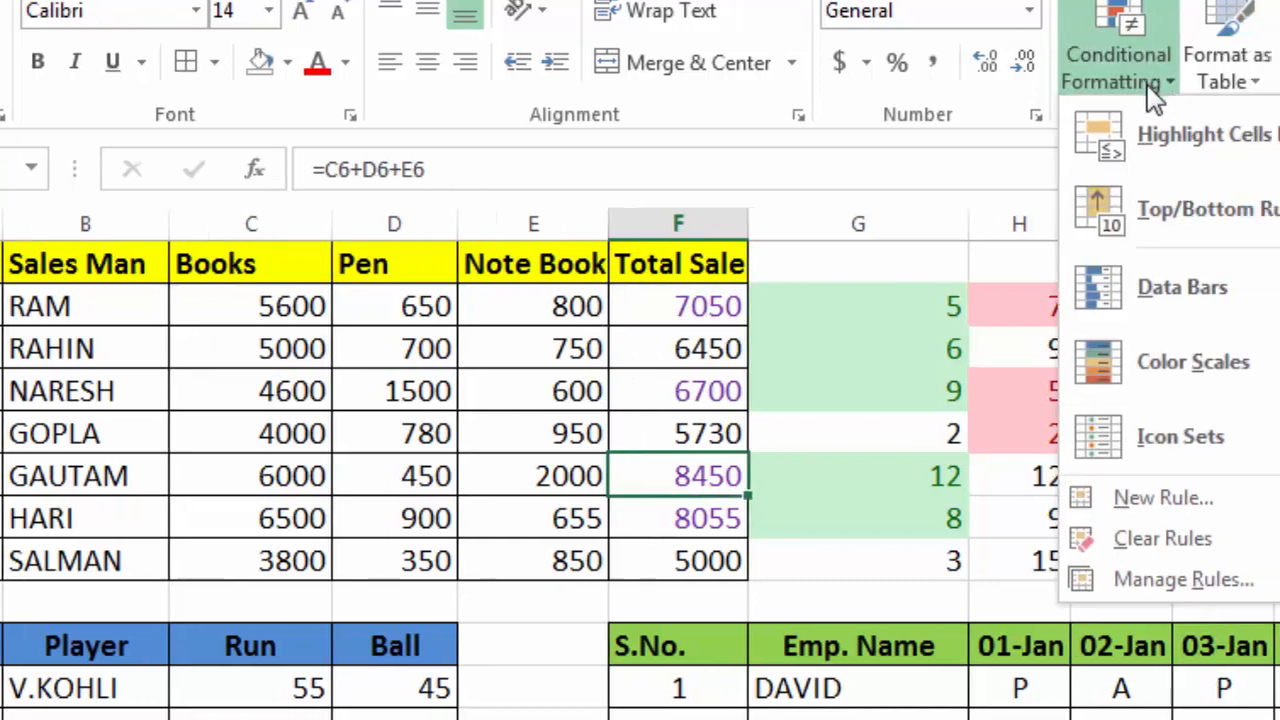
mouse_move(1188, 138)
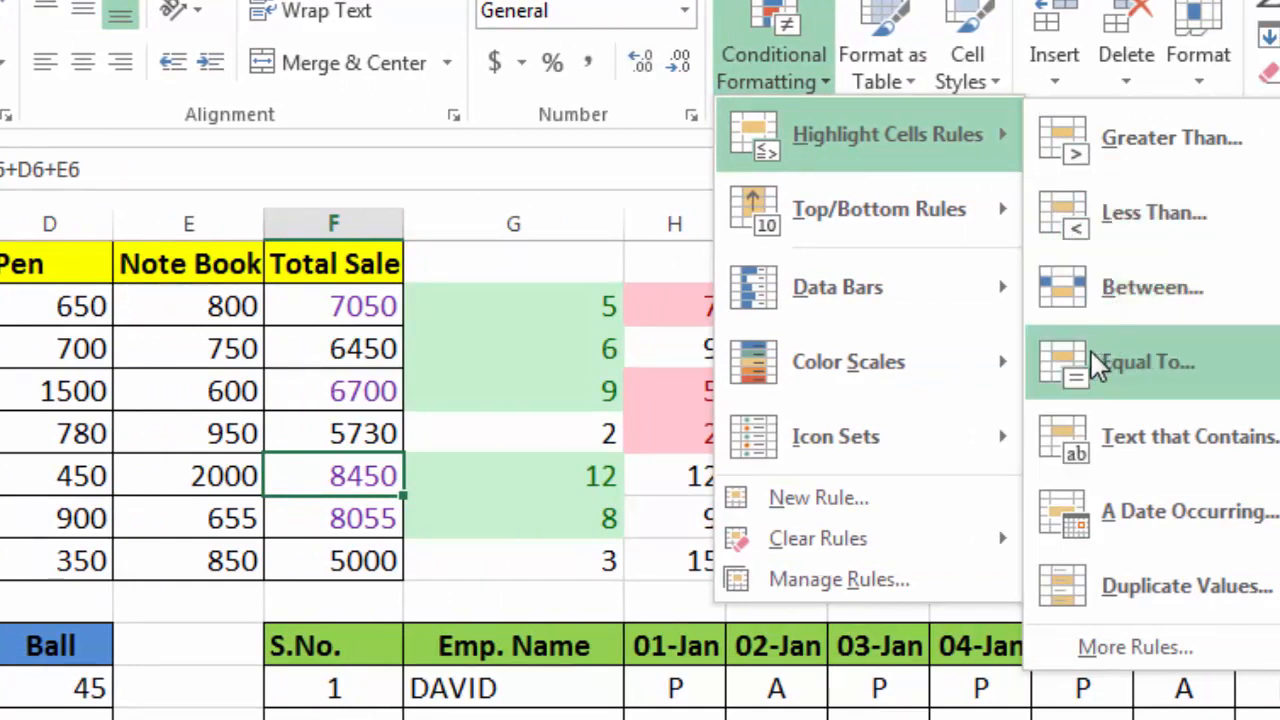
click(420, 348)
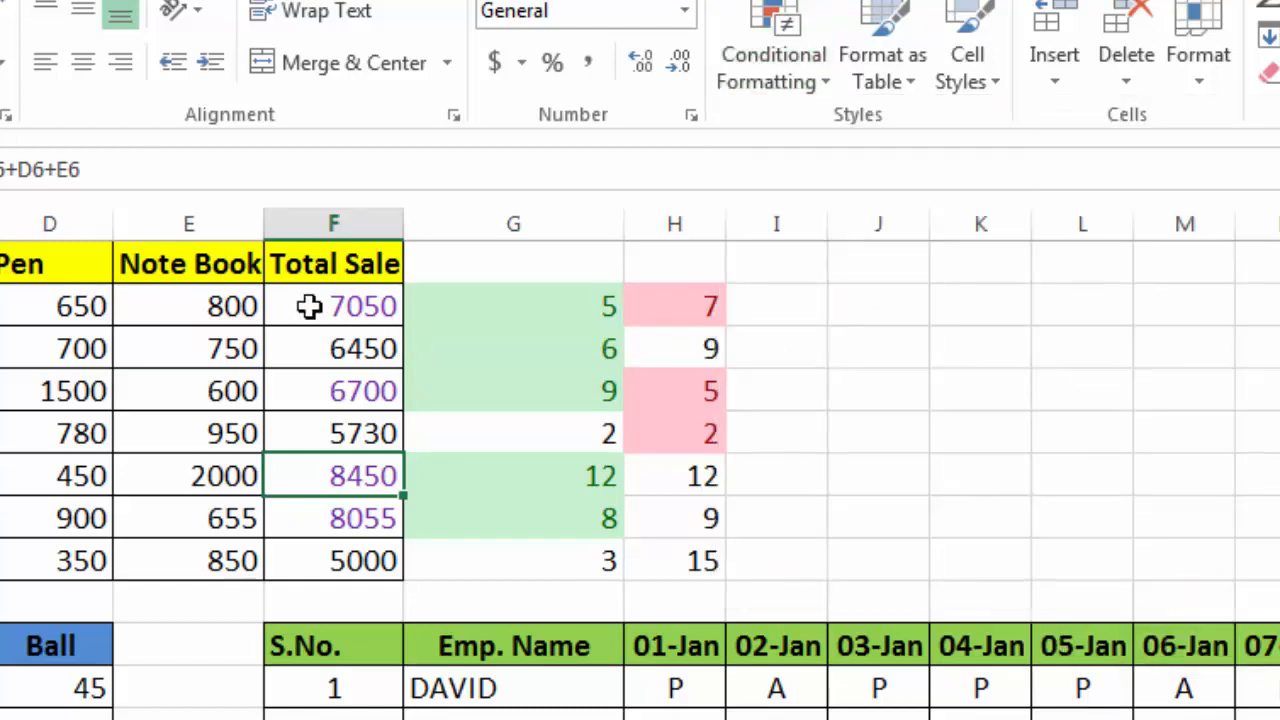
drag(213, 306, 214, 560)
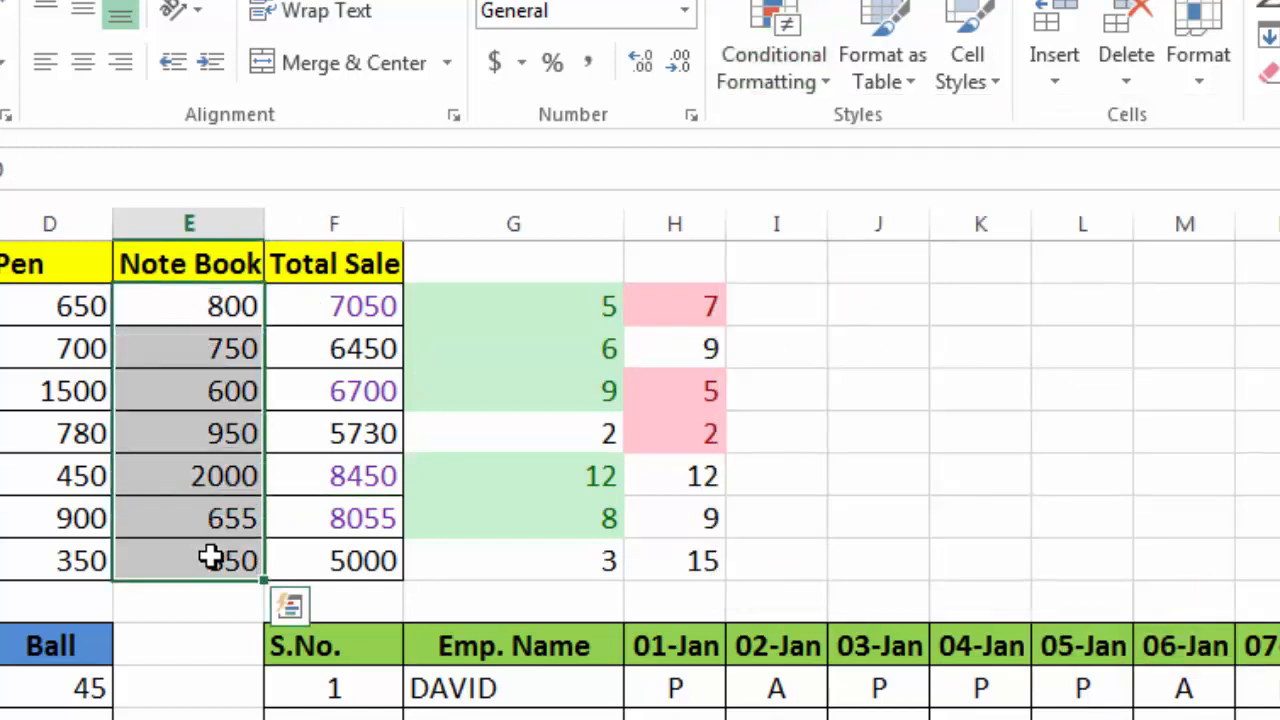
click(808, 78)
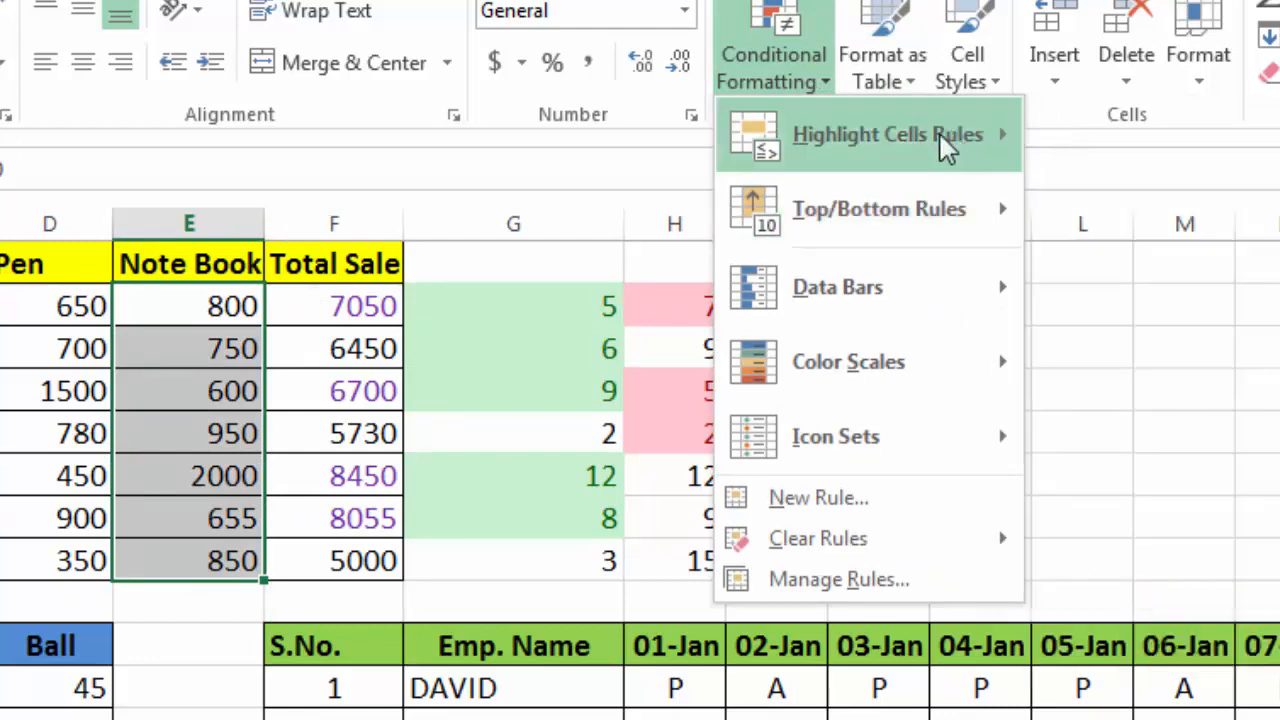
mouse_move(975, 150)
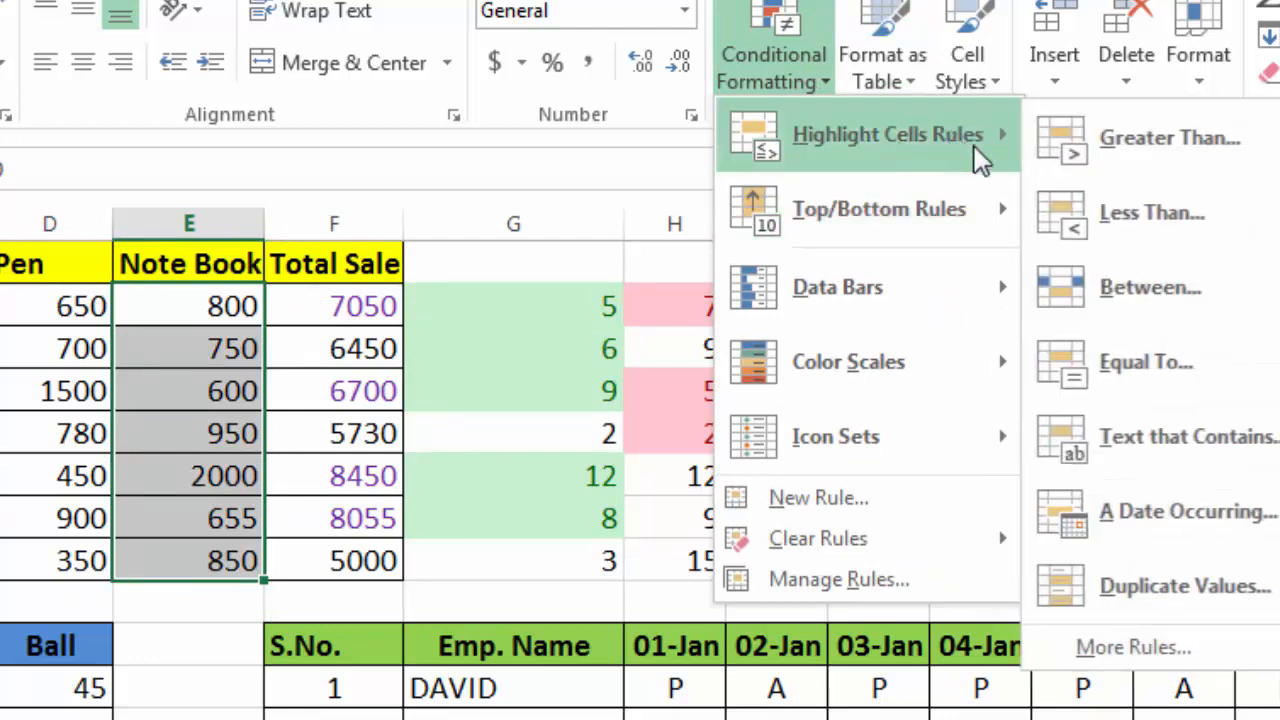
click(1118, 382)
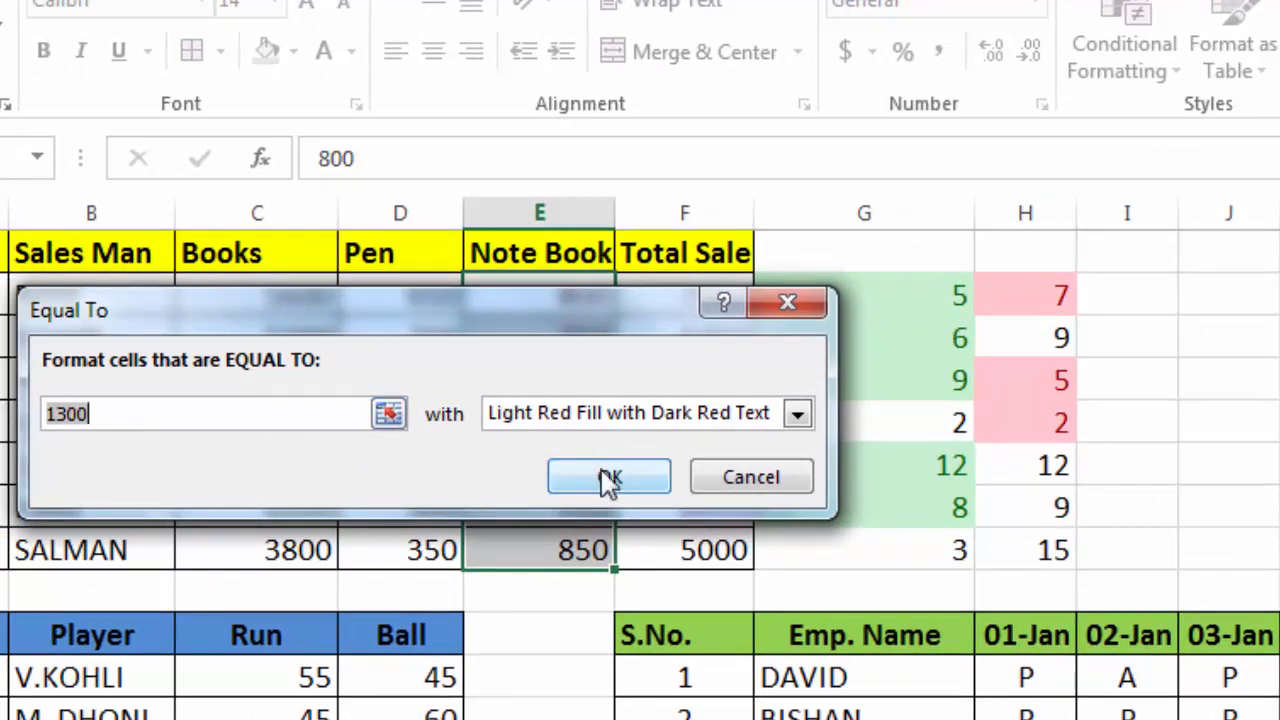
click(745, 480)
click(693, 463)
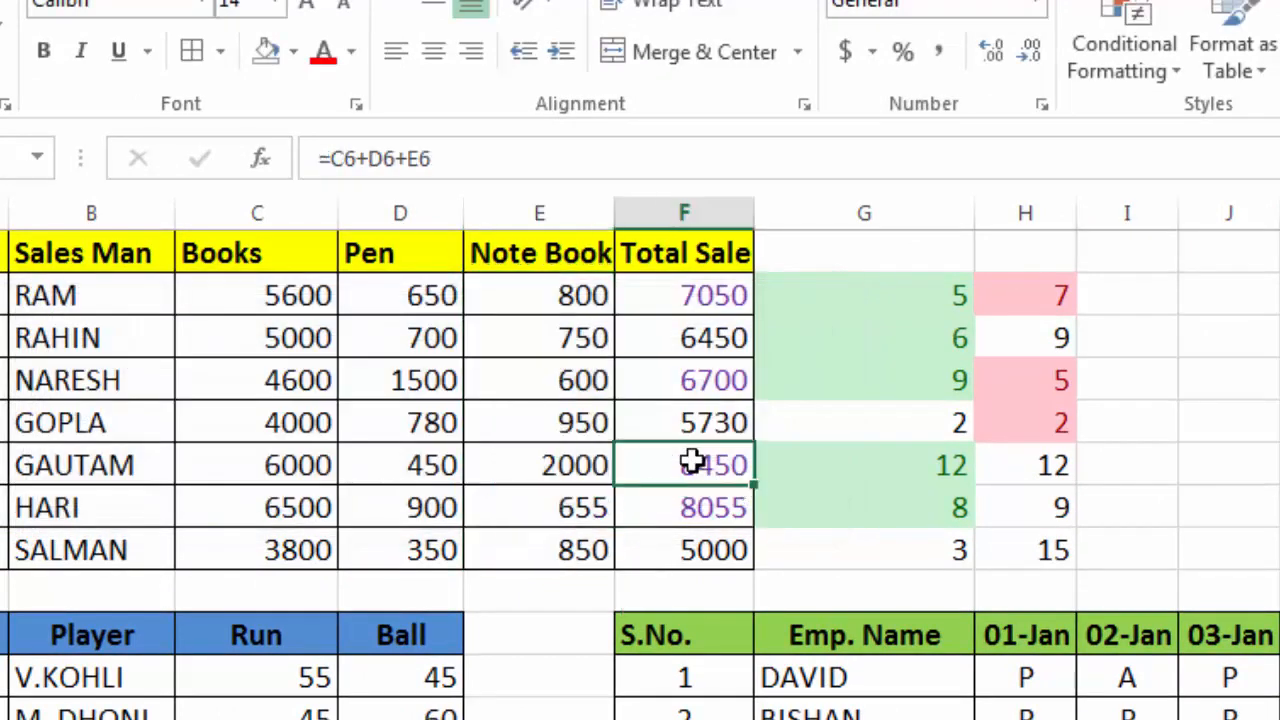
Delete the sample numbers from cells G2 to H8
click(871, 303)
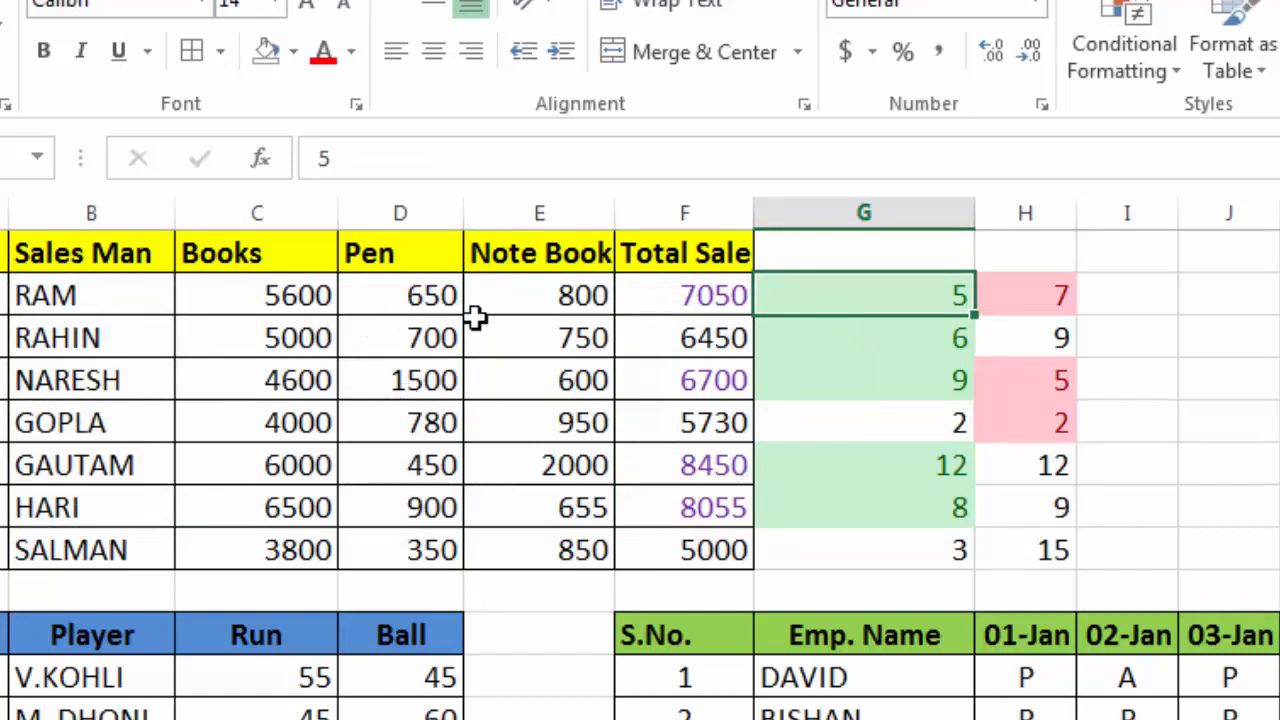
drag(857, 290, 1023, 531)
key(Delete)
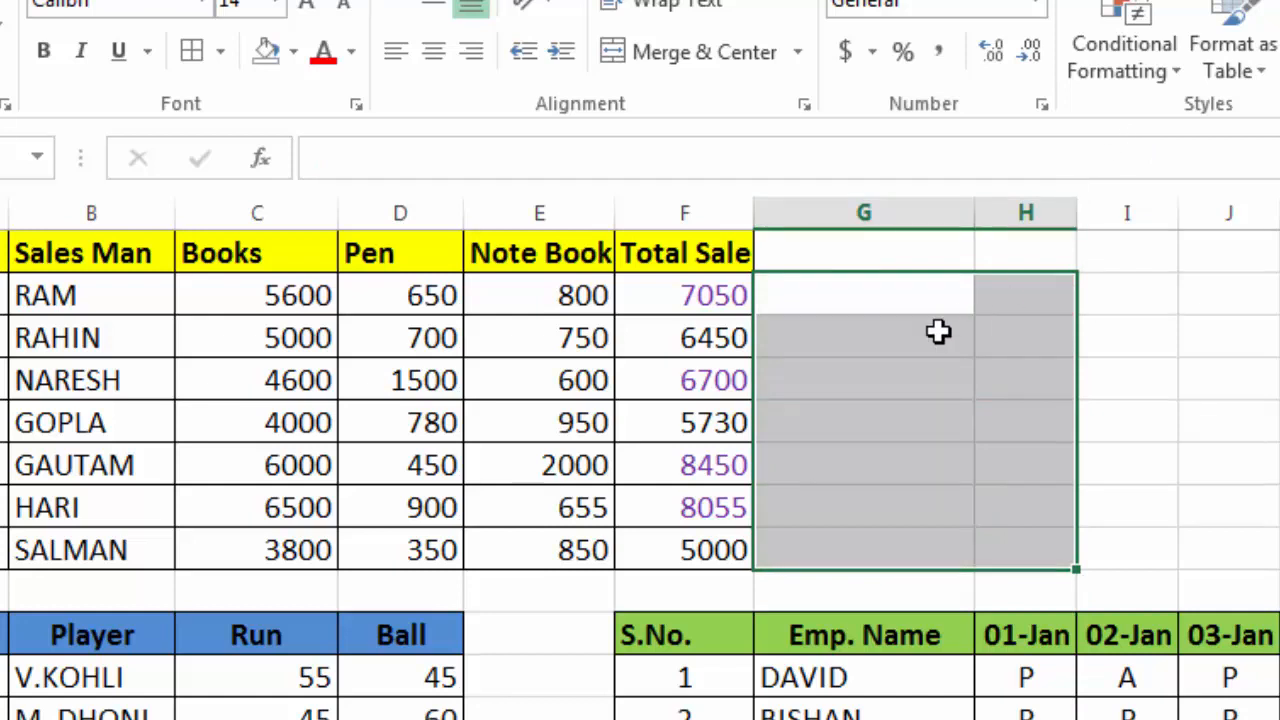
Enter the sample numbers 5, 8, 9 and 45 in cells G2 to G5
click(1173, 75)
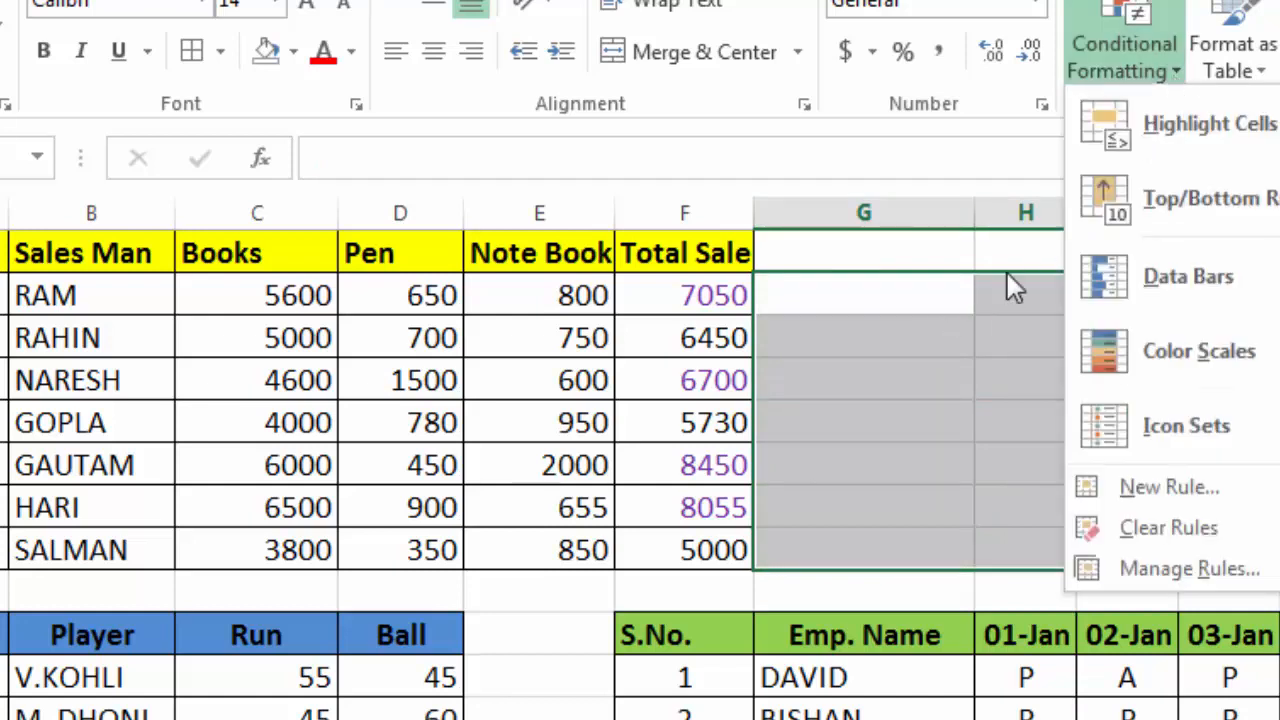
key(Escape)
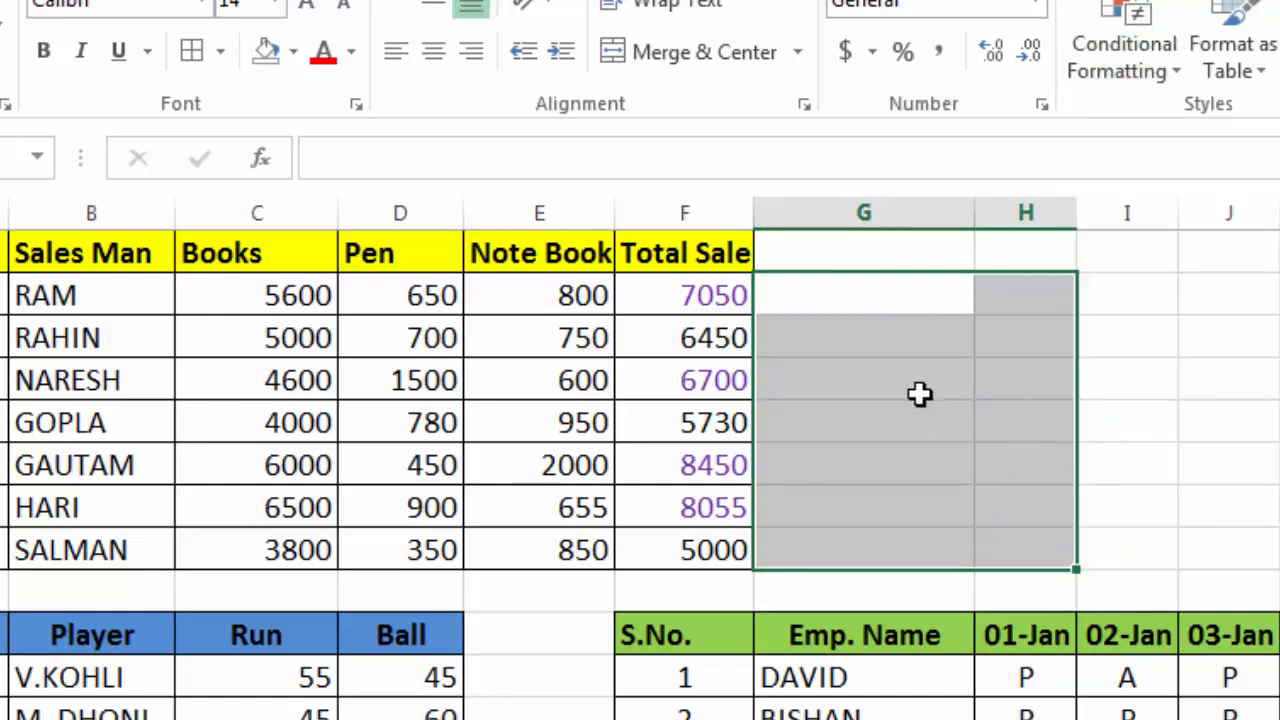
click(903, 297)
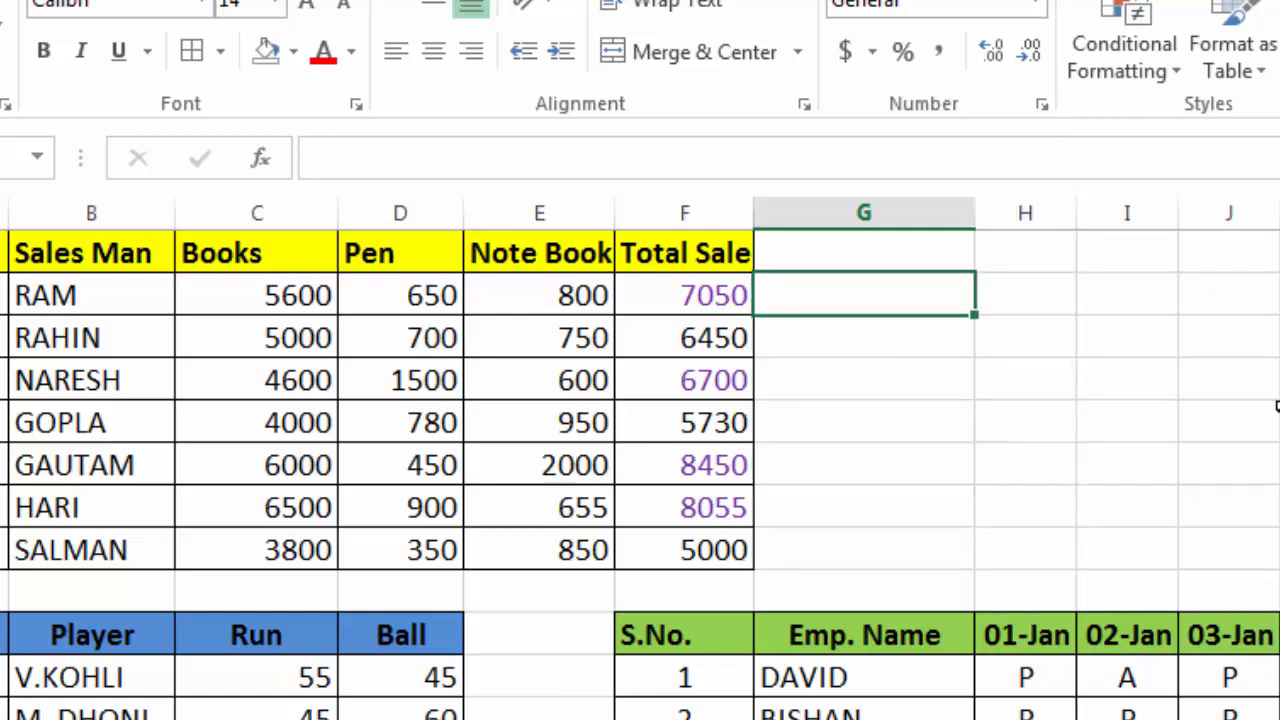
text(5)
key(Return)
text(8)
key(Return)
text(9)
key(Return)
text(4)
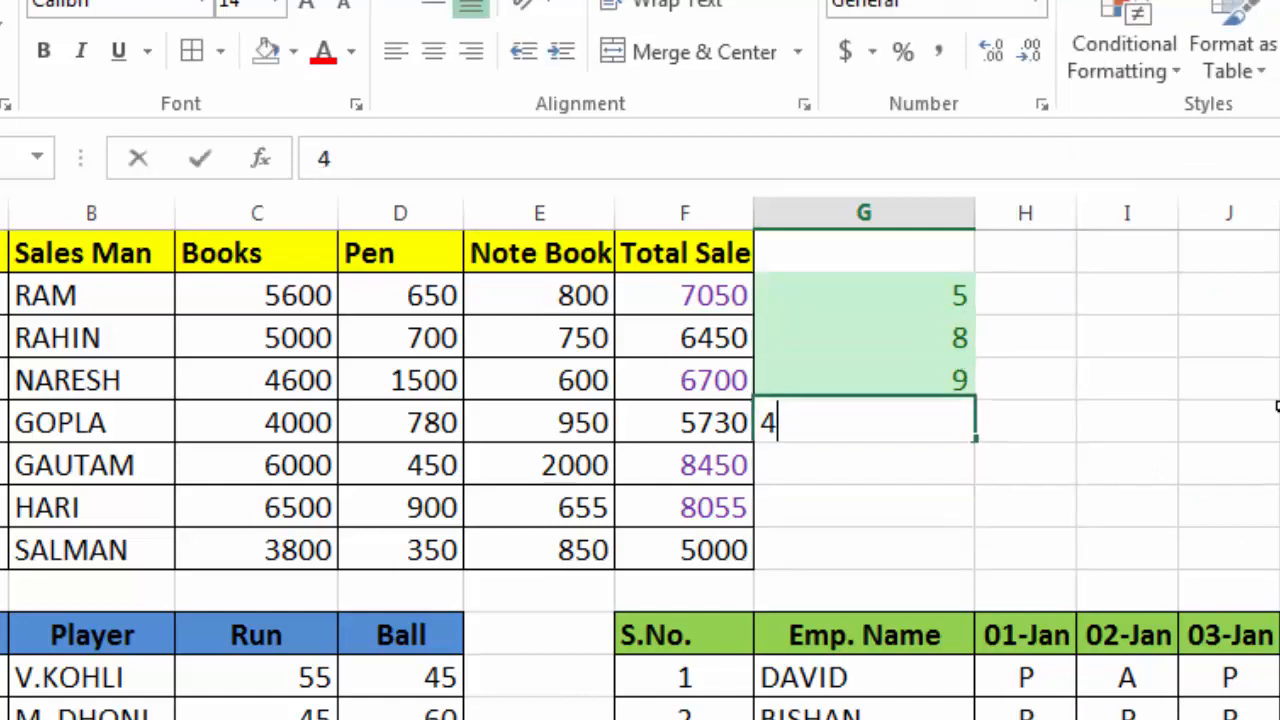
text(5)
key(Return)
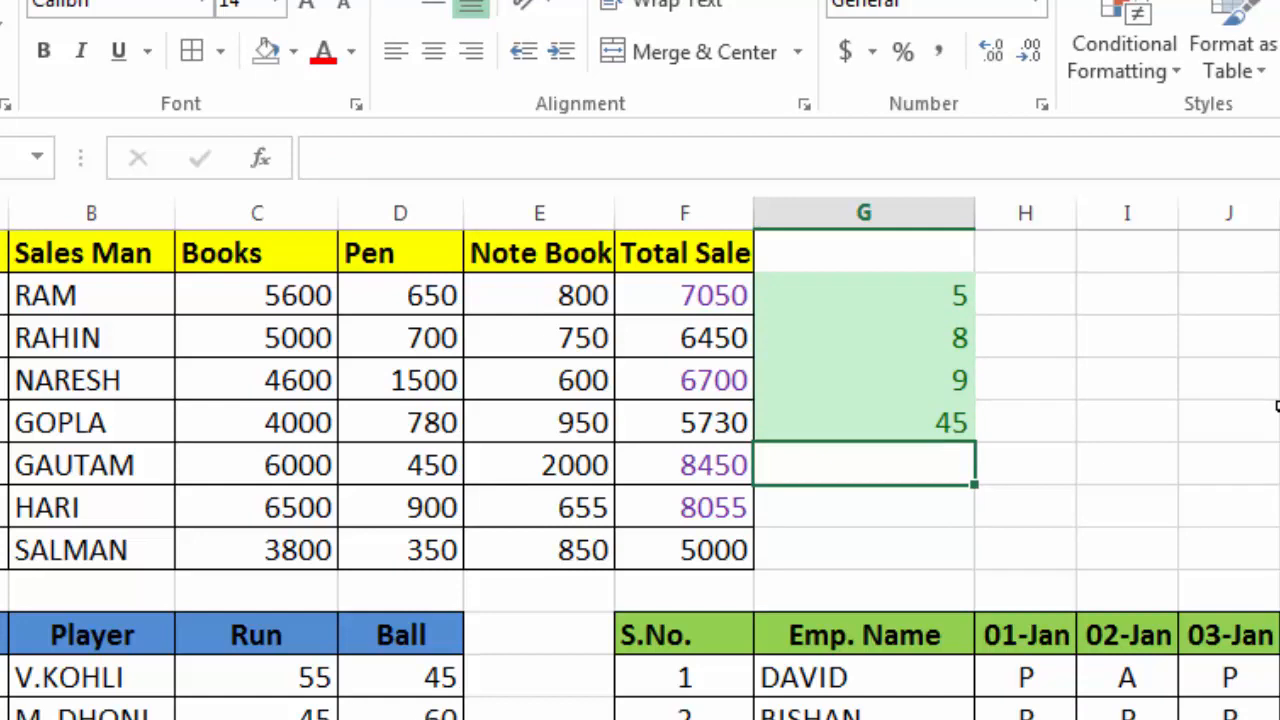
Clear the conditional formatting rules from cells G2 to H8 and delete the sample numbers there
drag(834, 300, 1037, 543)
click(1180, 70)
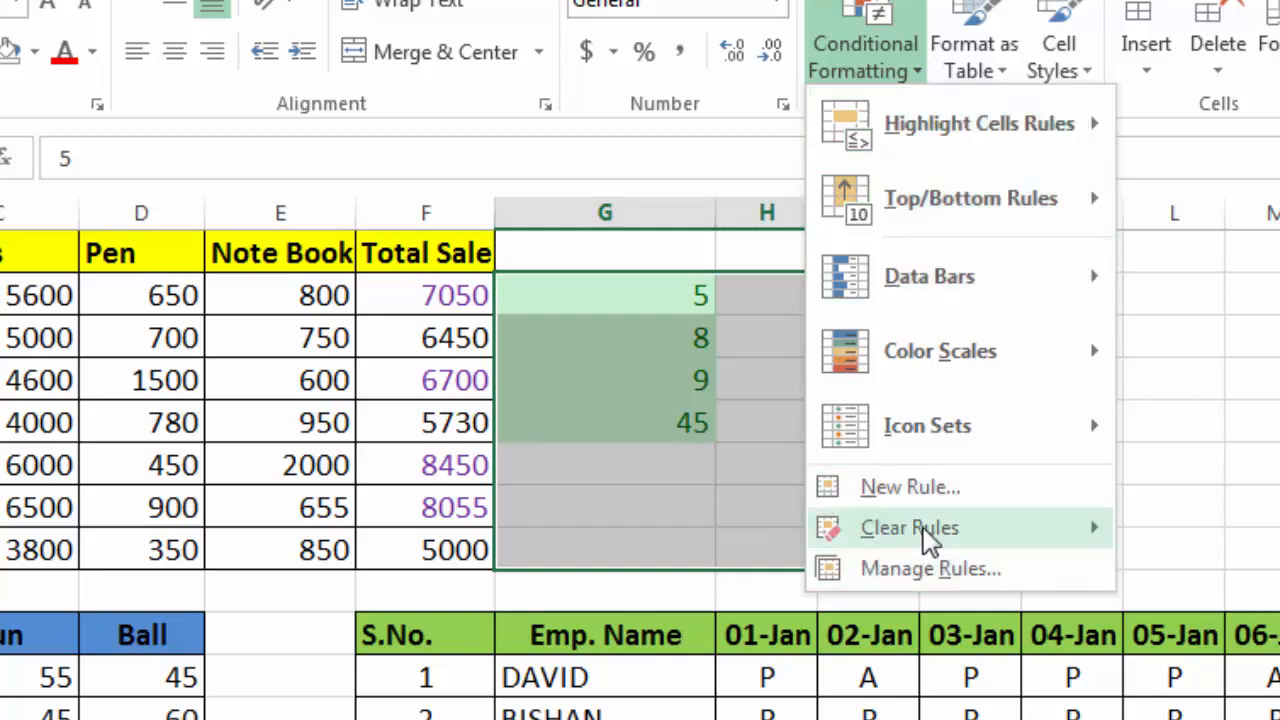
mouse_move(925, 530)
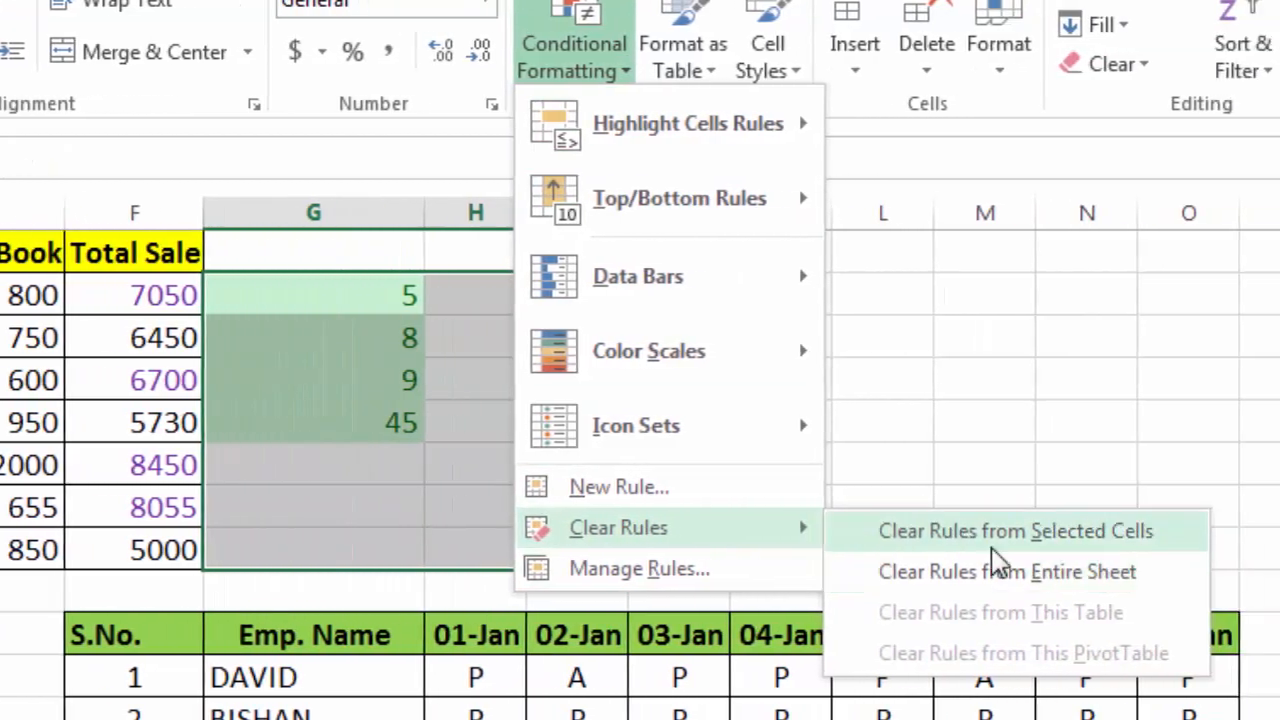
click(975, 532)
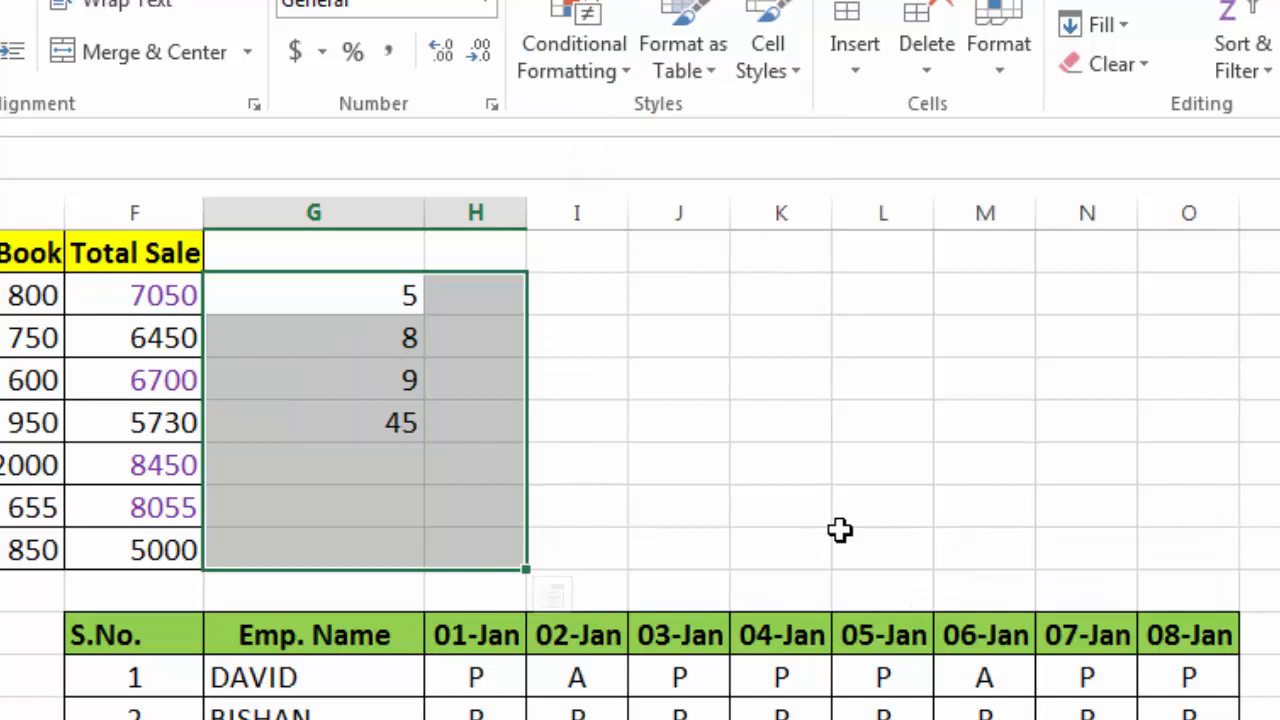
key(Delete)
click(334, 320)
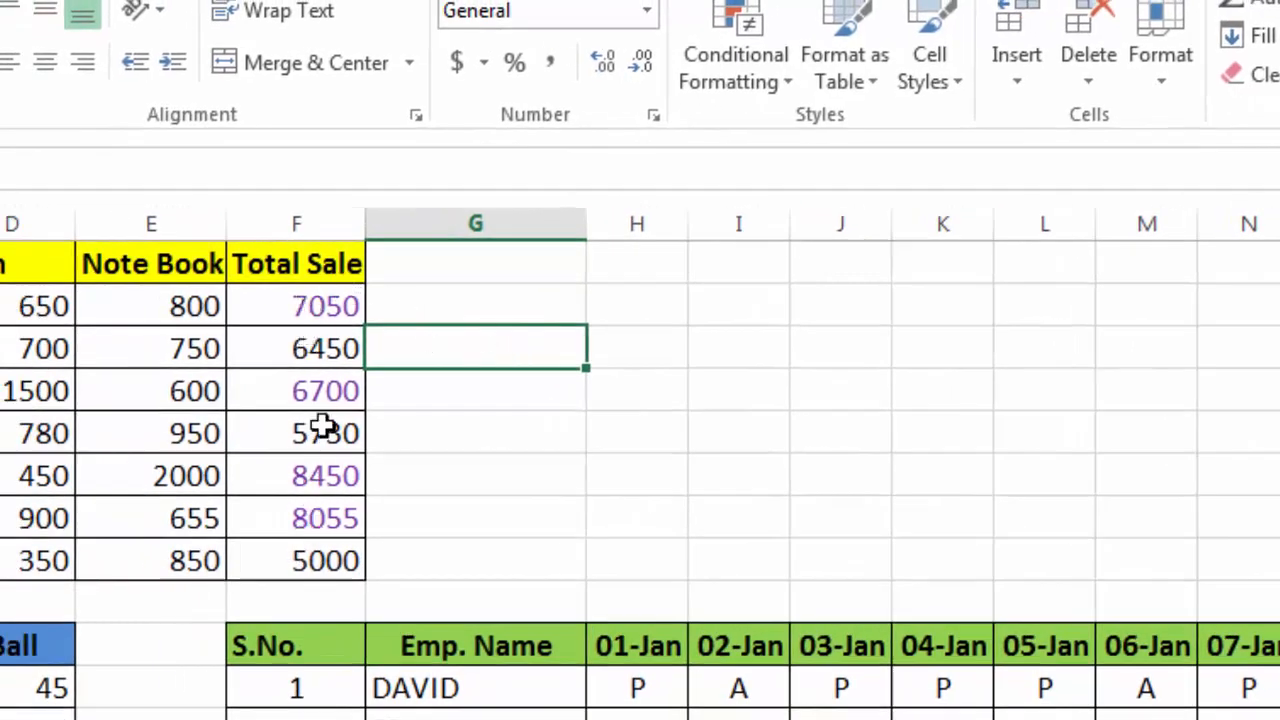
Paste a copy of the Total Sale cells F2 to F8 into G2 to G8 and delete the pasted contents
drag(291, 311, 285, 585)
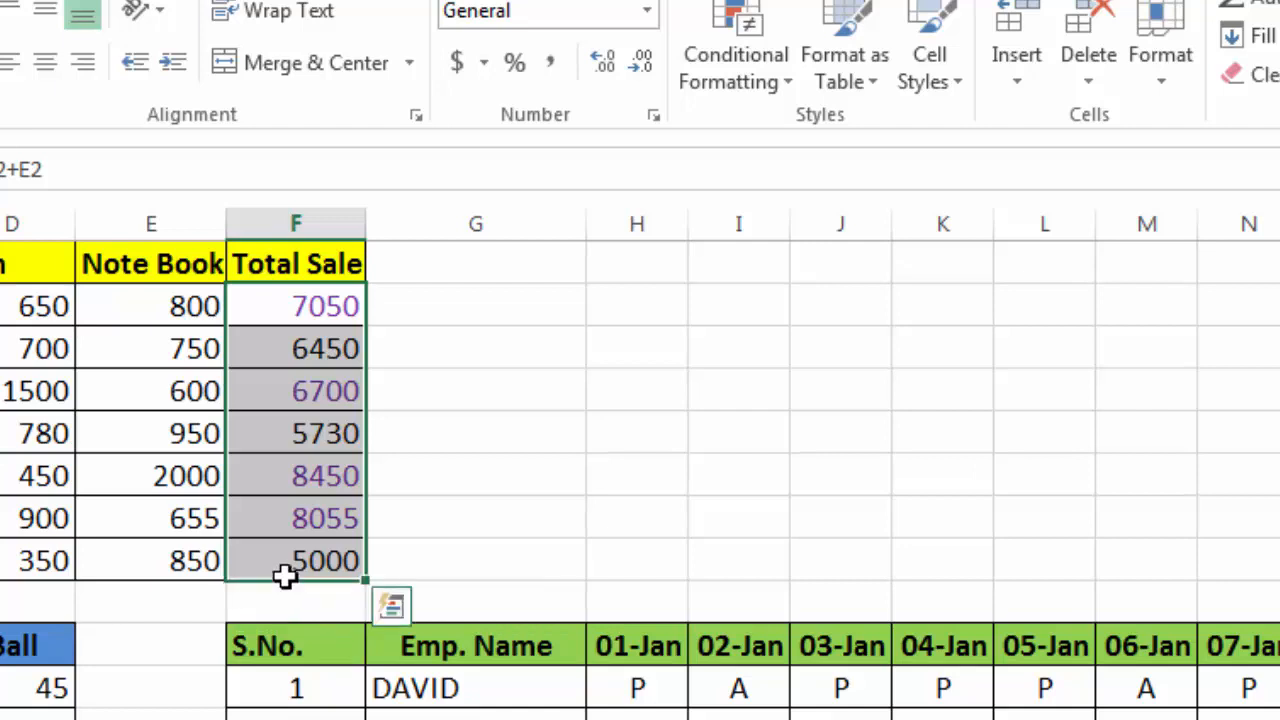
key(ctrl+c)
click(541, 311)
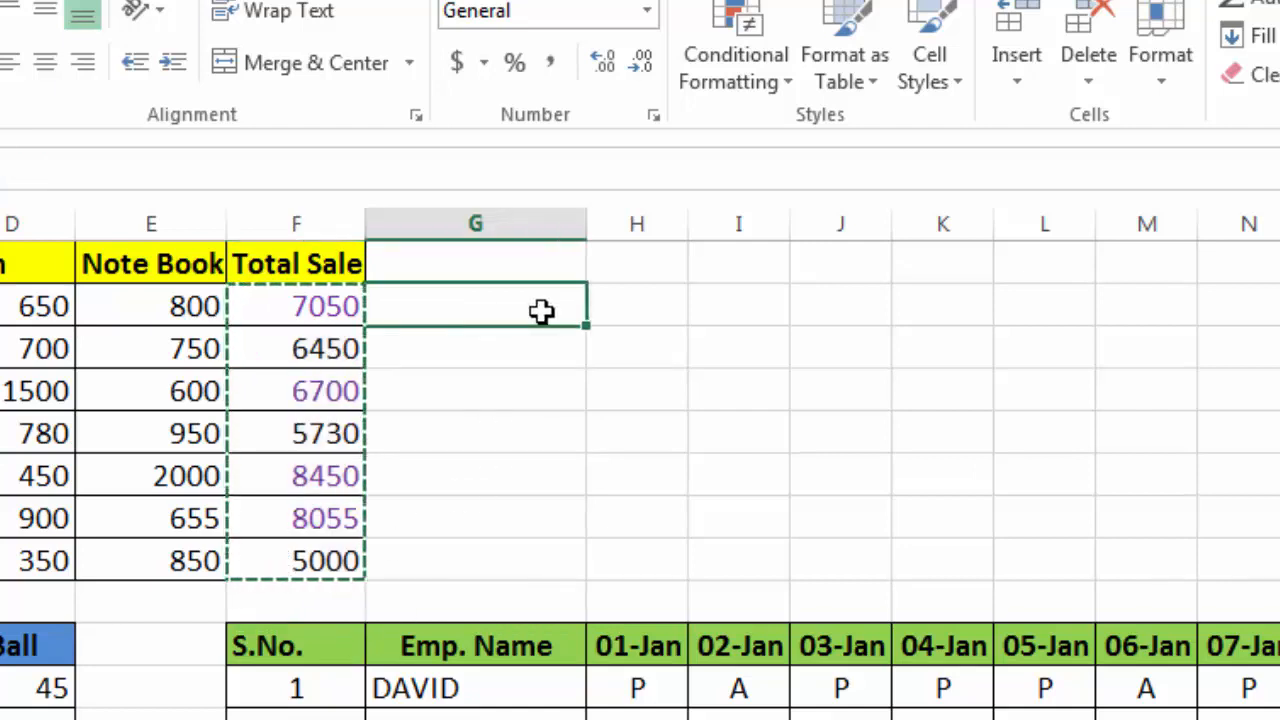
key(ctrl+v)
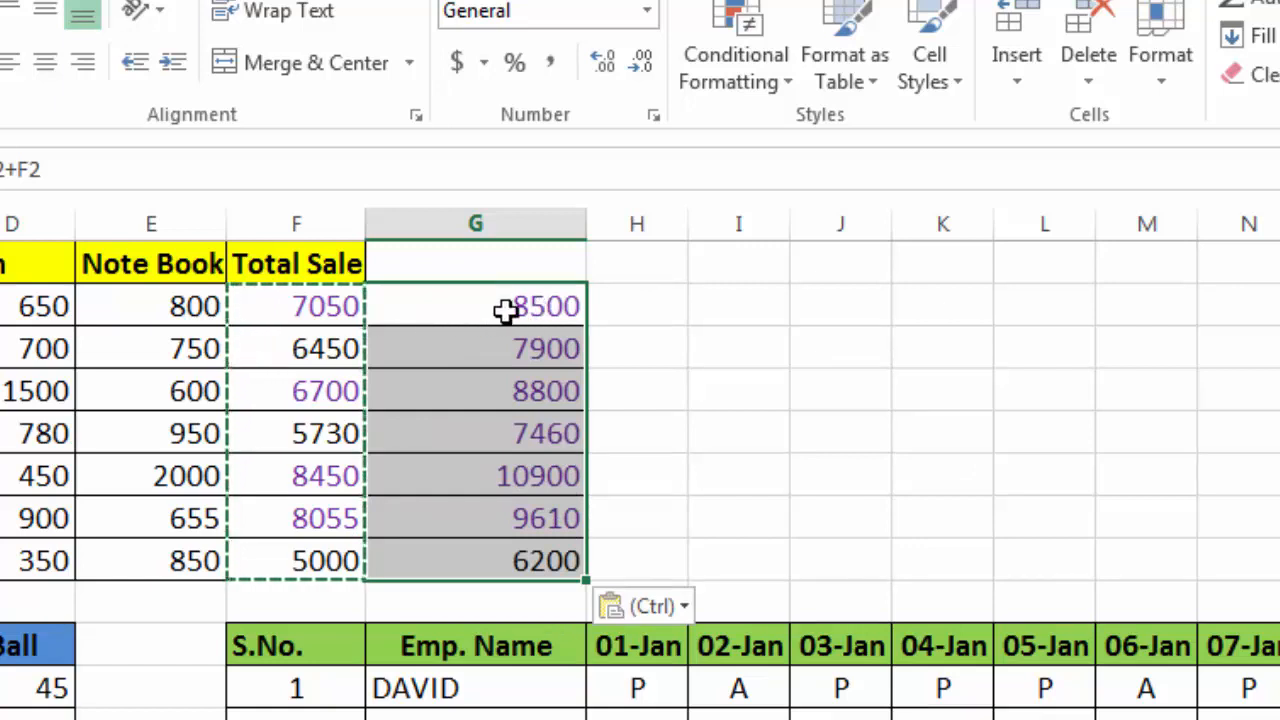
key(Delete)
Enter a formula in cell G2 that references the first Total Sale value in F2
drag(357, 306, 318, 557)
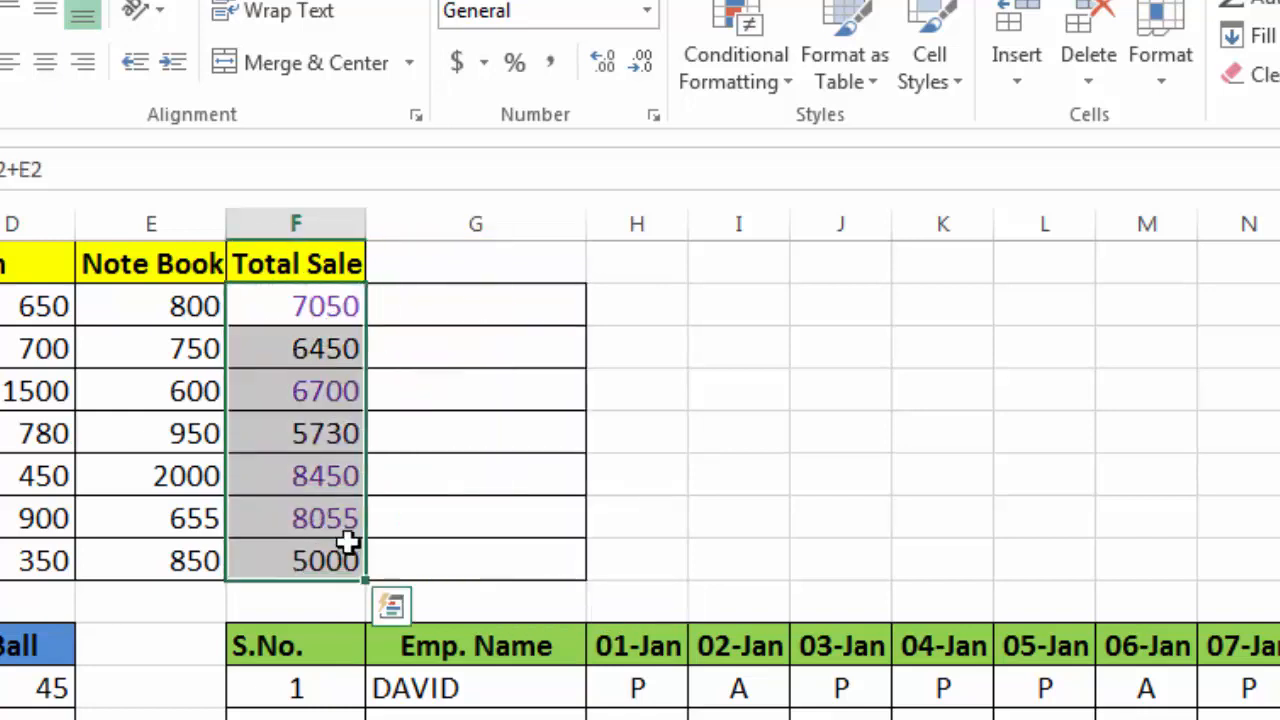
click(443, 311)
click(460, 372)
click(467, 311)
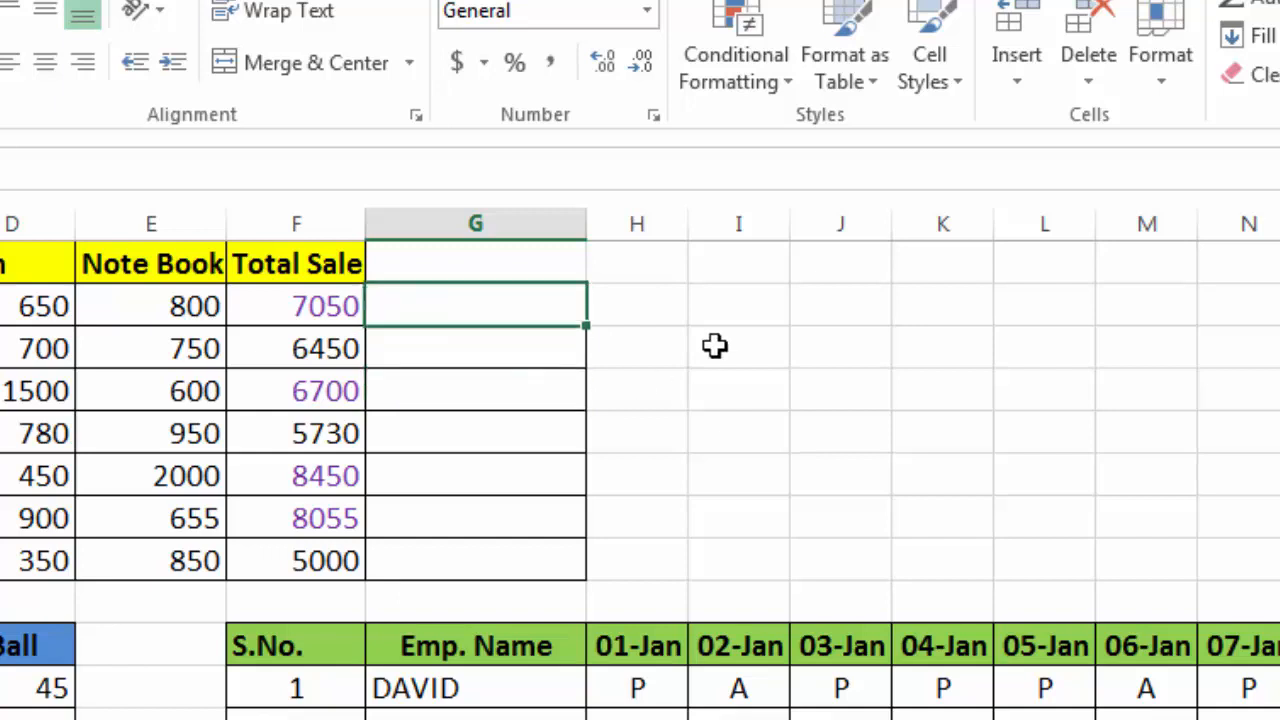
text(=)
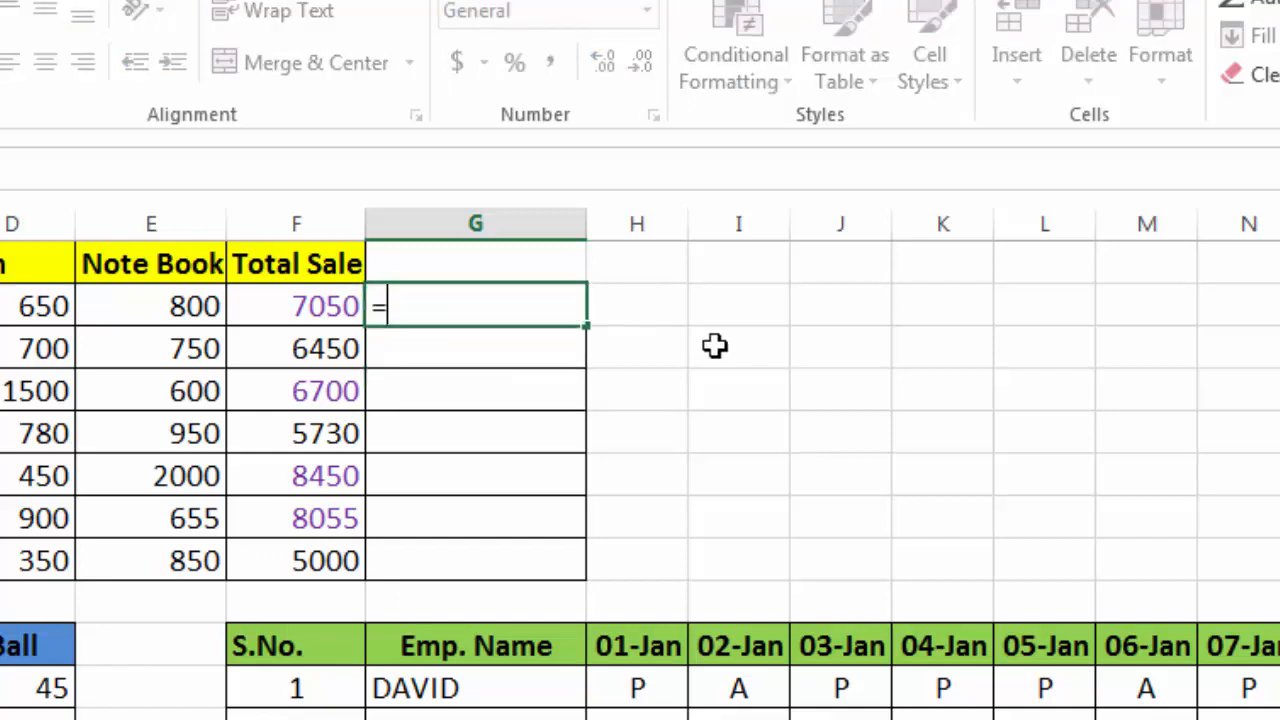
key(Left)
key(Return)
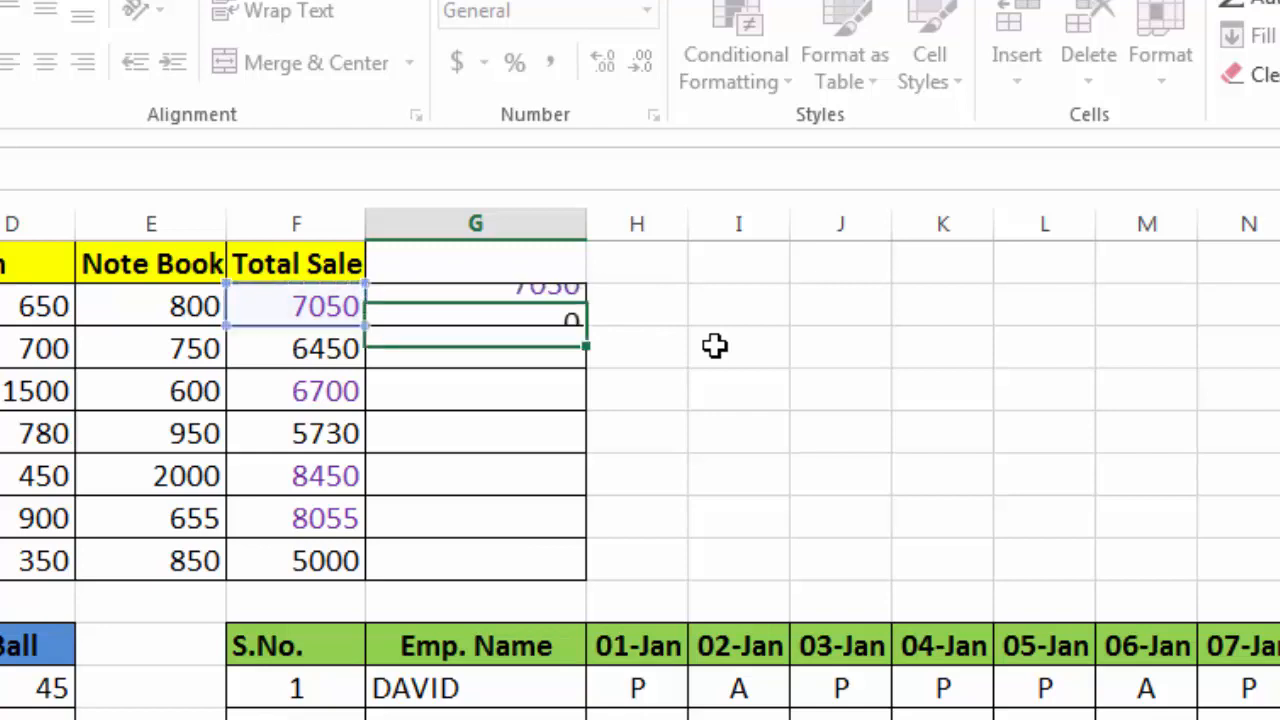
Fill the formula in G2 down through cell G8
key(Up)
key(shift+Down)
key(shift+Down)
key(shift+Down)
key(shift+Down)
key(shift+Down)
key(shift+Down)
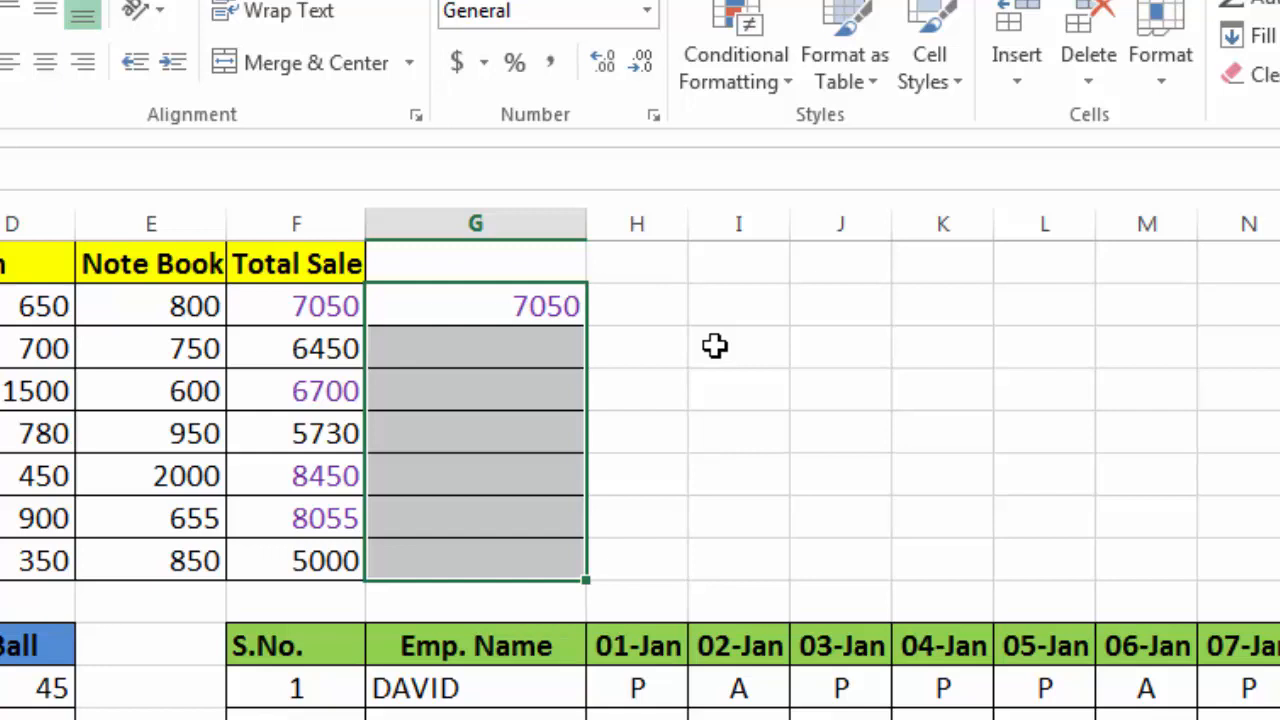
key(ctrl+d)
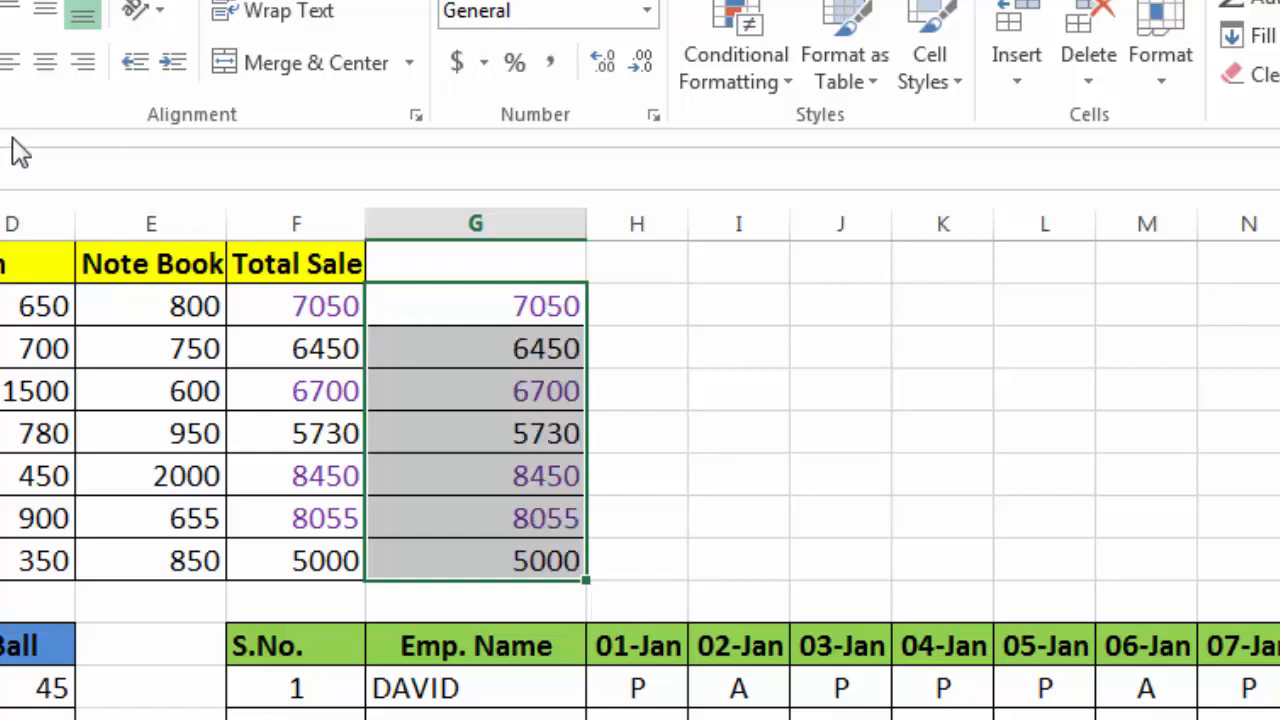
Set the font color of G2 to G8 to White, Background 1 and clear the conditional formatting rules from these cells
click(0, 62)
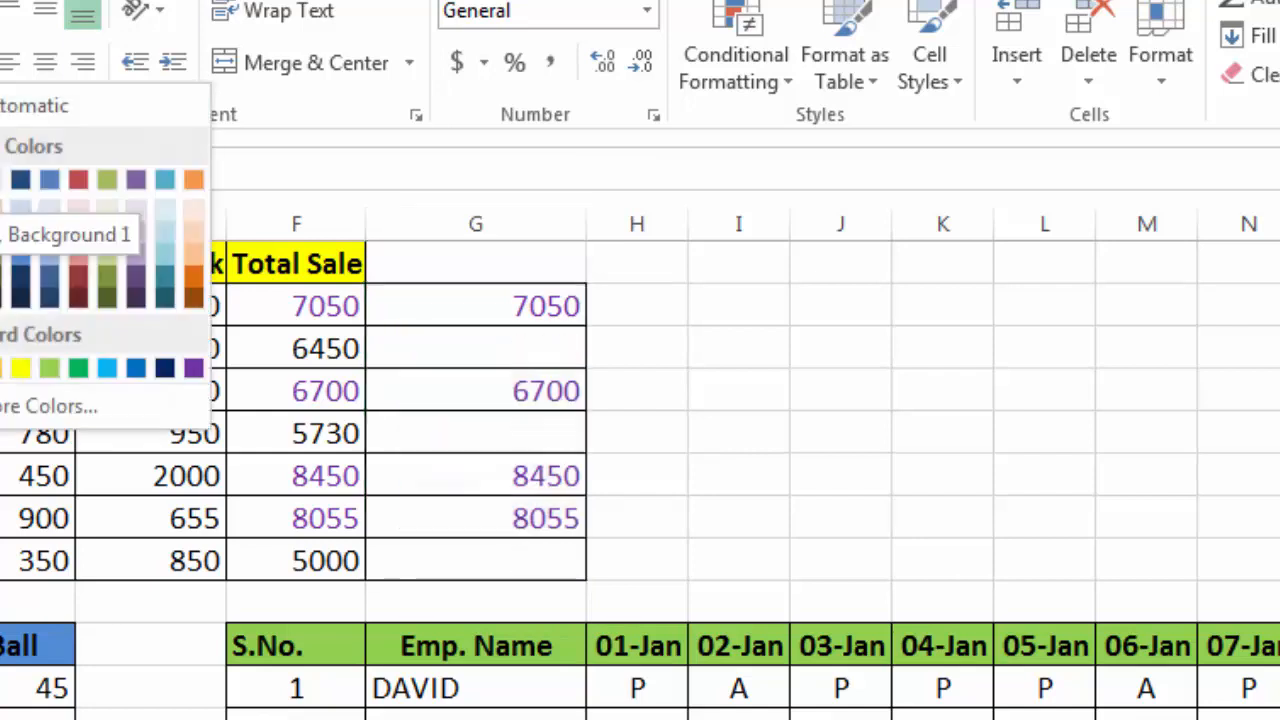
click(0, 179)
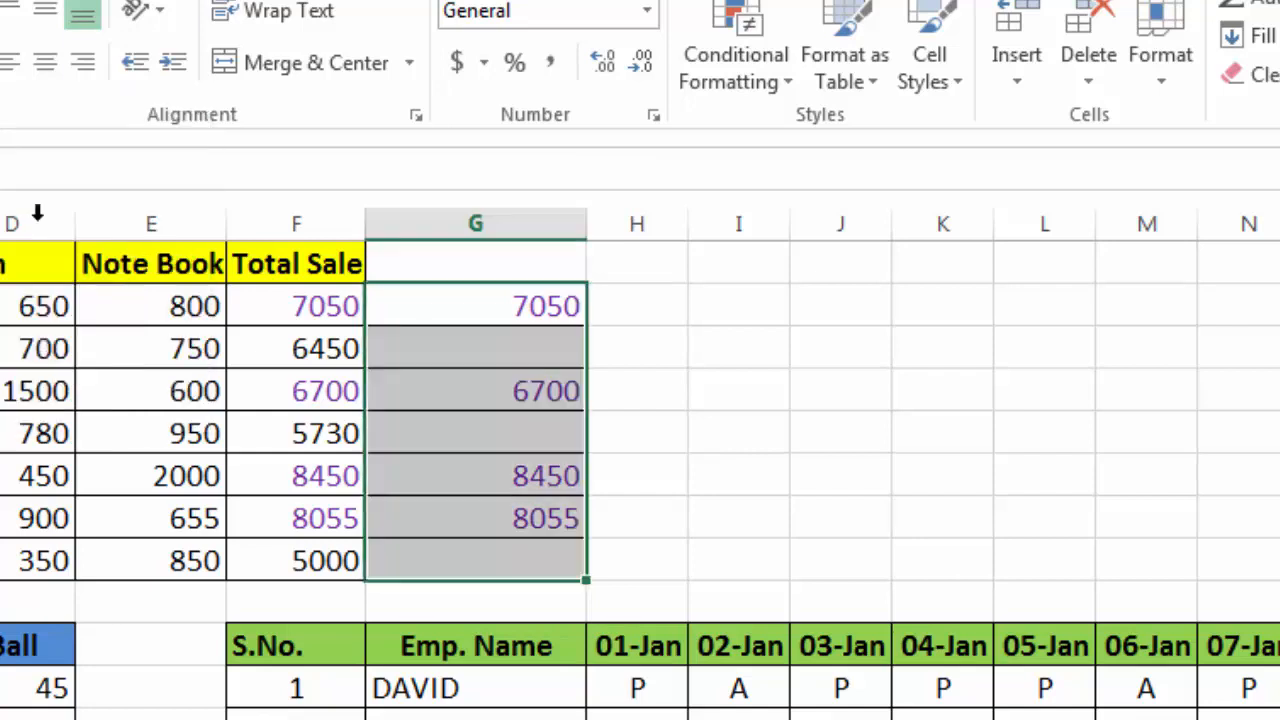
click(786, 84)
mouse_move(775, 550)
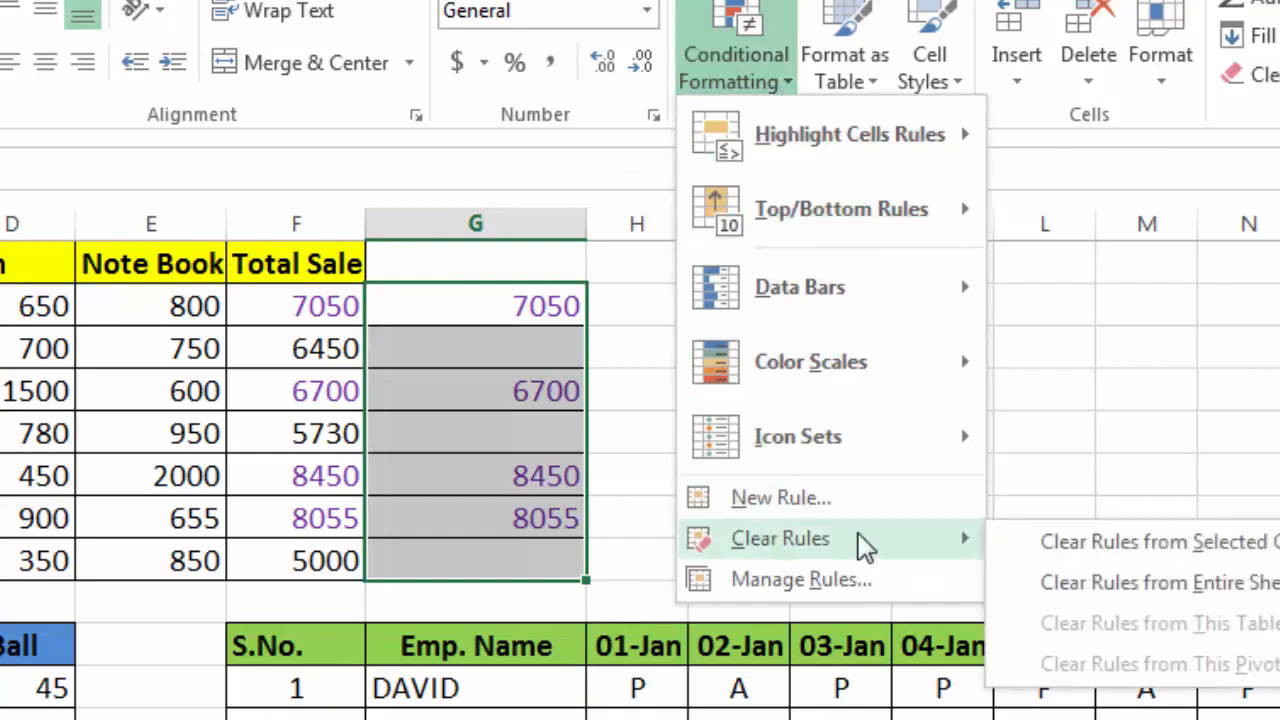
click(1102, 542)
Check how the cells in G2 to G8 look with white text and no conditional formatting
click(733, 374)
click(502, 350)
click(487, 295)
click(491, 388)
click(494, 433)
click(500, 512)
click(507, 555)
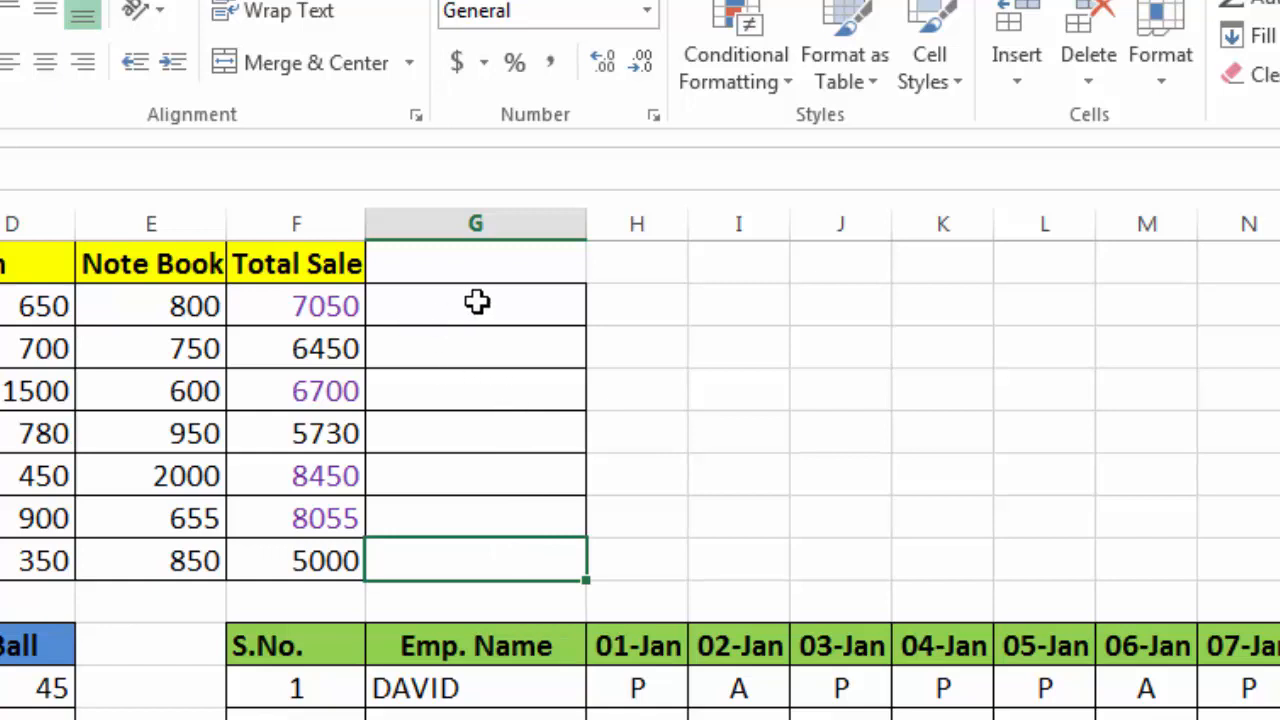
Apply light blue Gradient Fill data bars to cells G2 to G8
drag(540, 292, 544, 547)
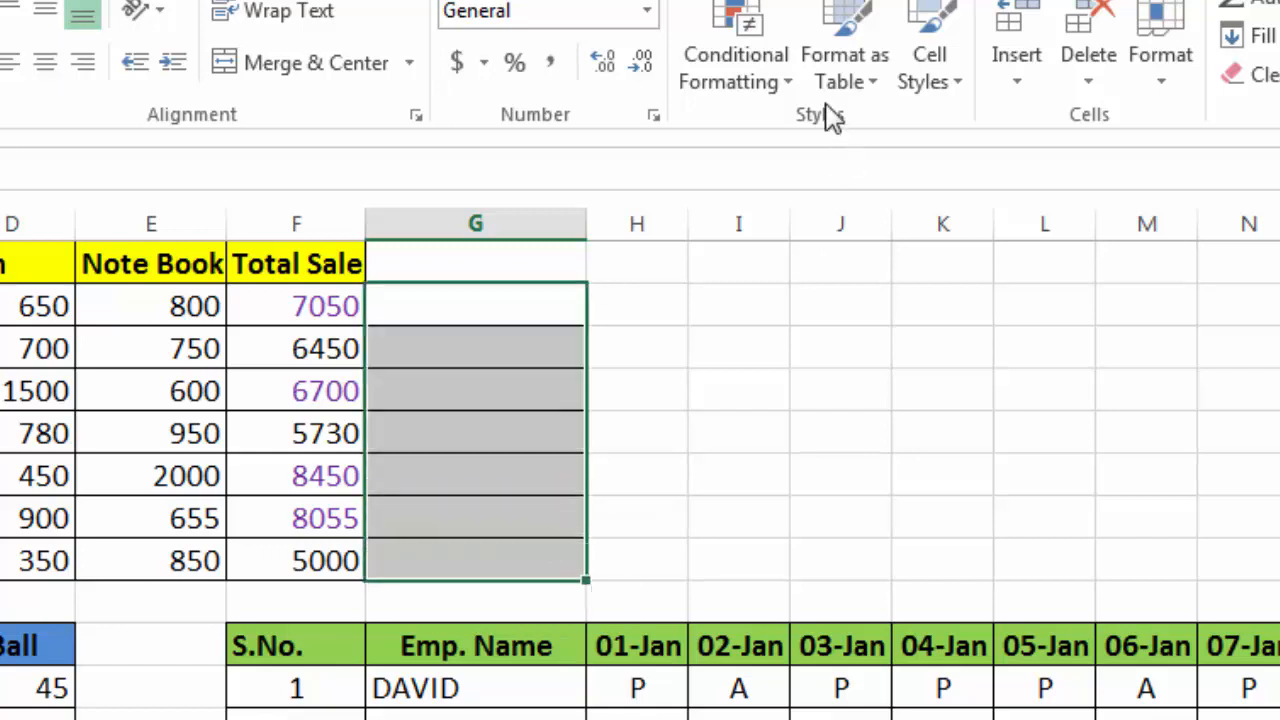
click(788, 85)
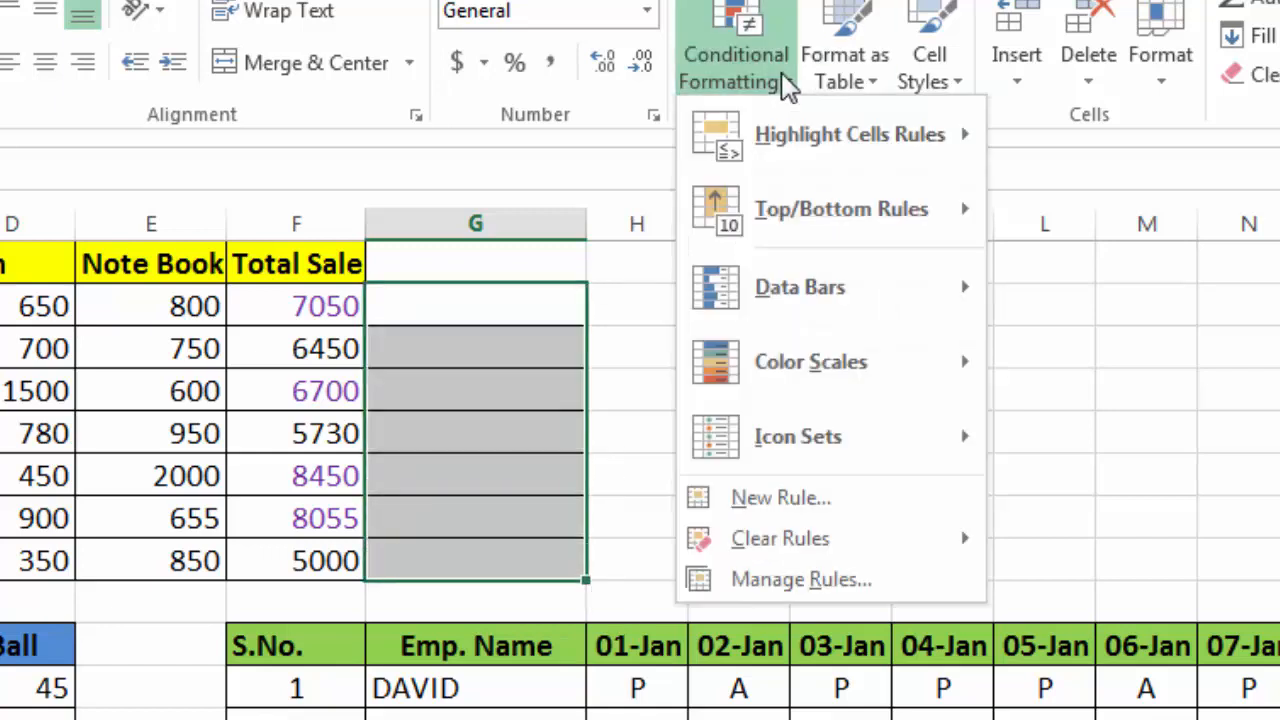
mouse_move(762, 314)
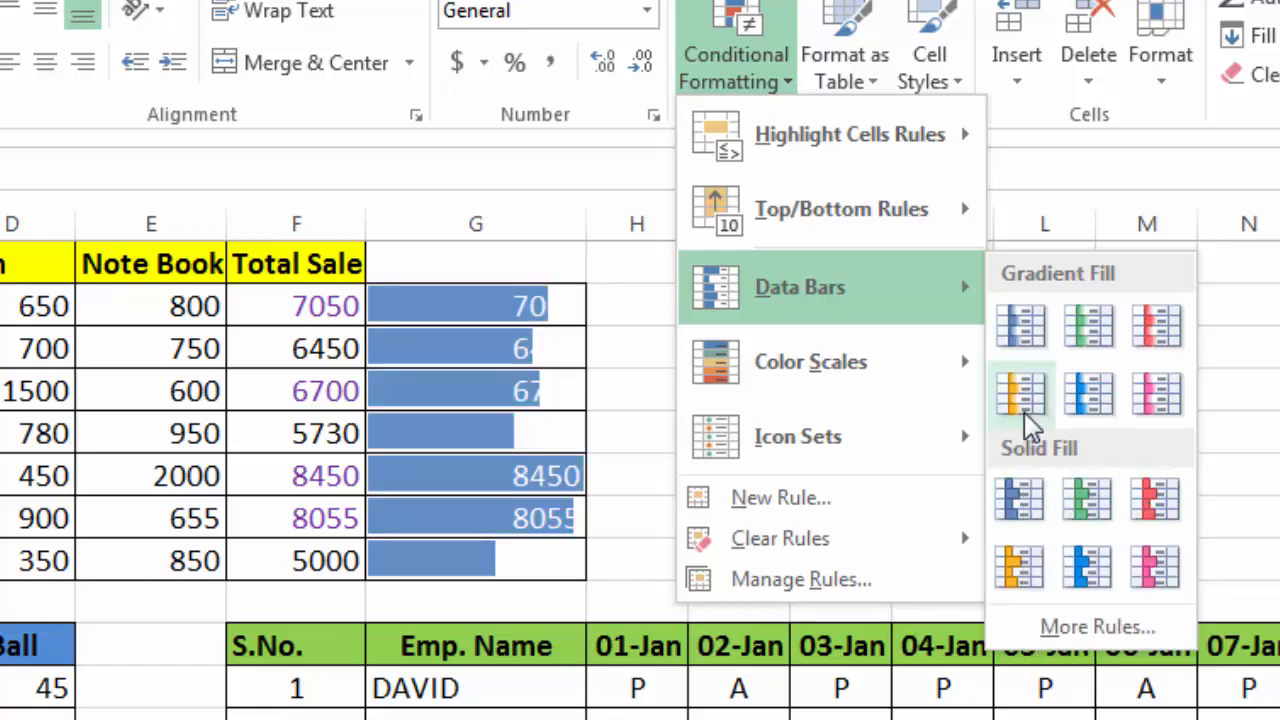
click(1101, 408)
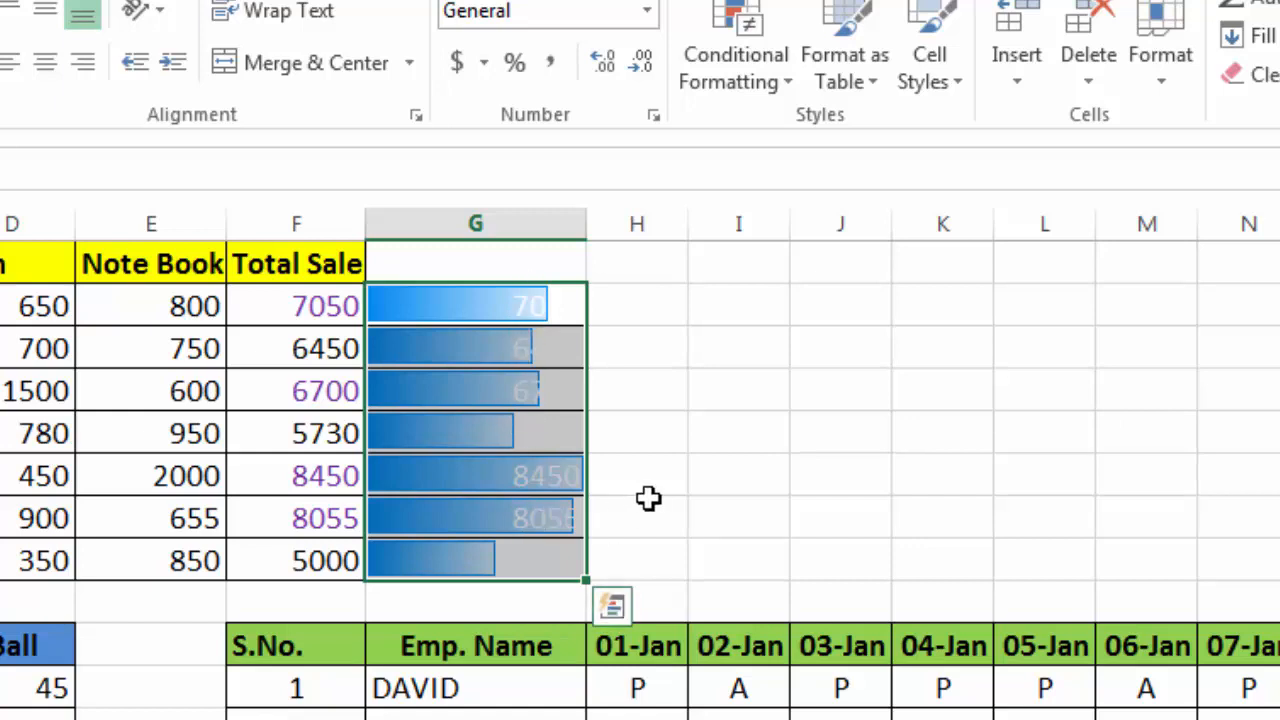
click(685, 449)
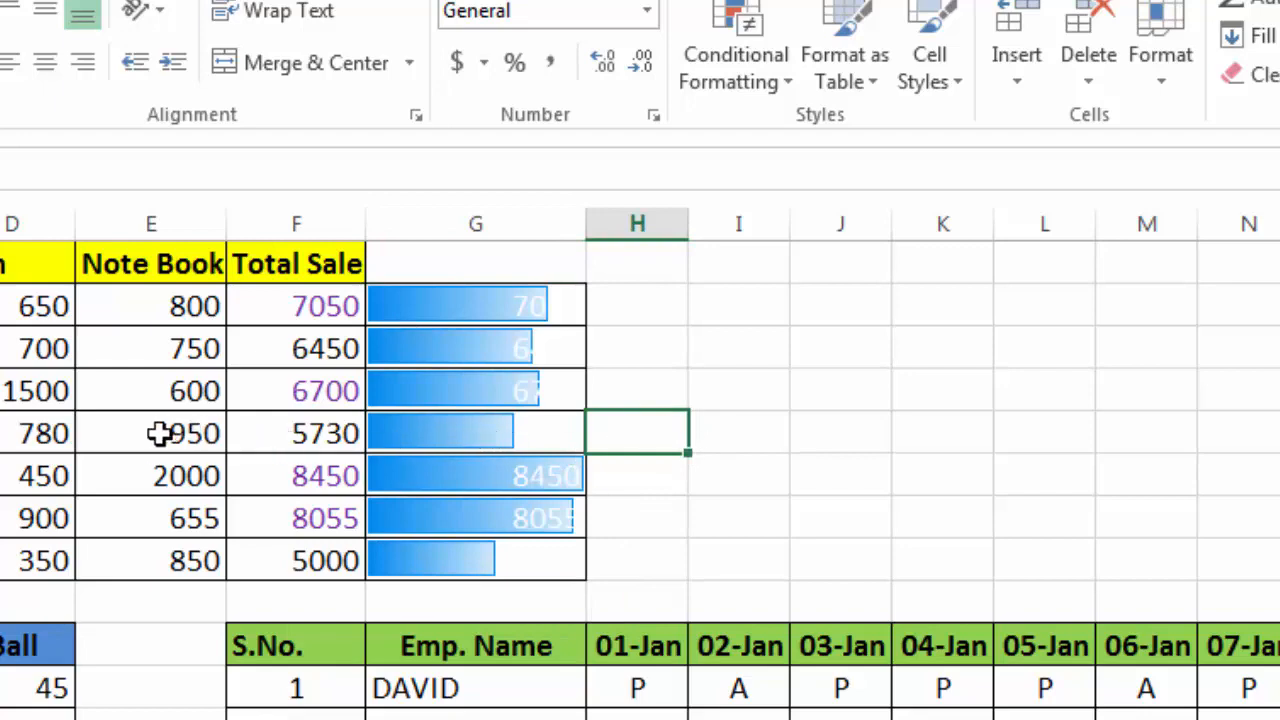
Set the Books value in cell C5 to 1000 to test the data bar in its row
click(51, 431)
click(157, 425)
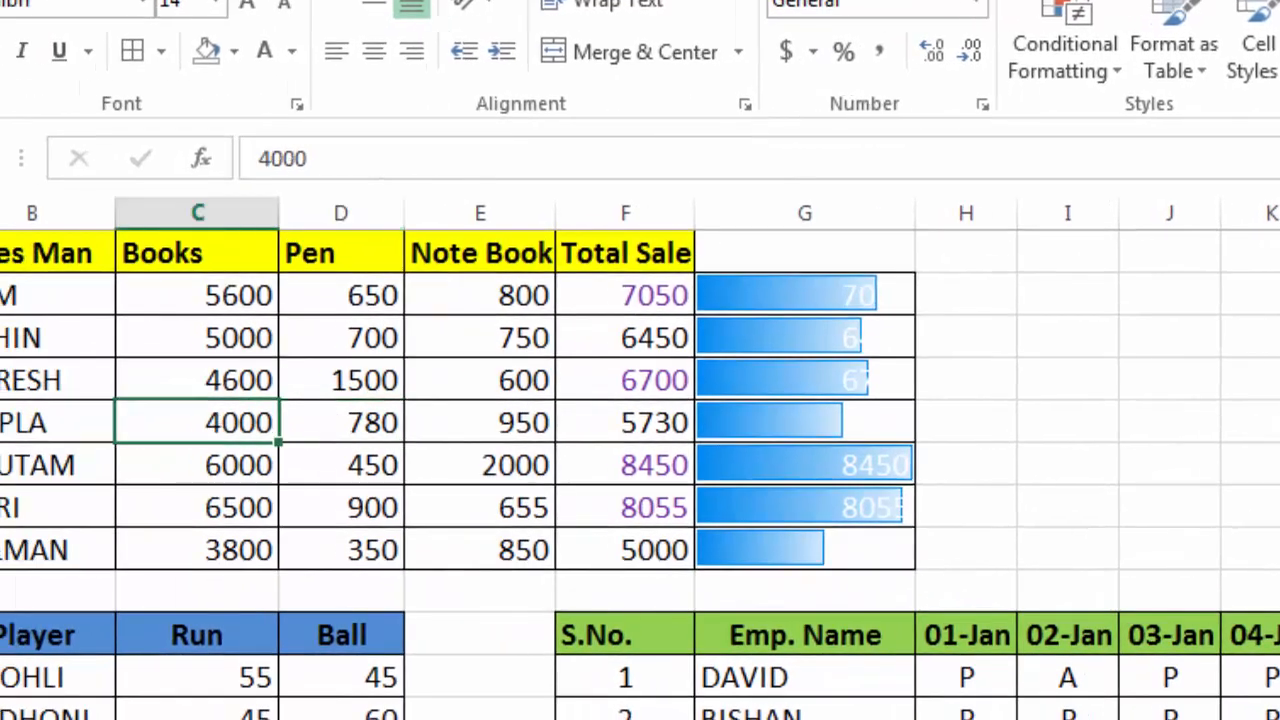
text(100)
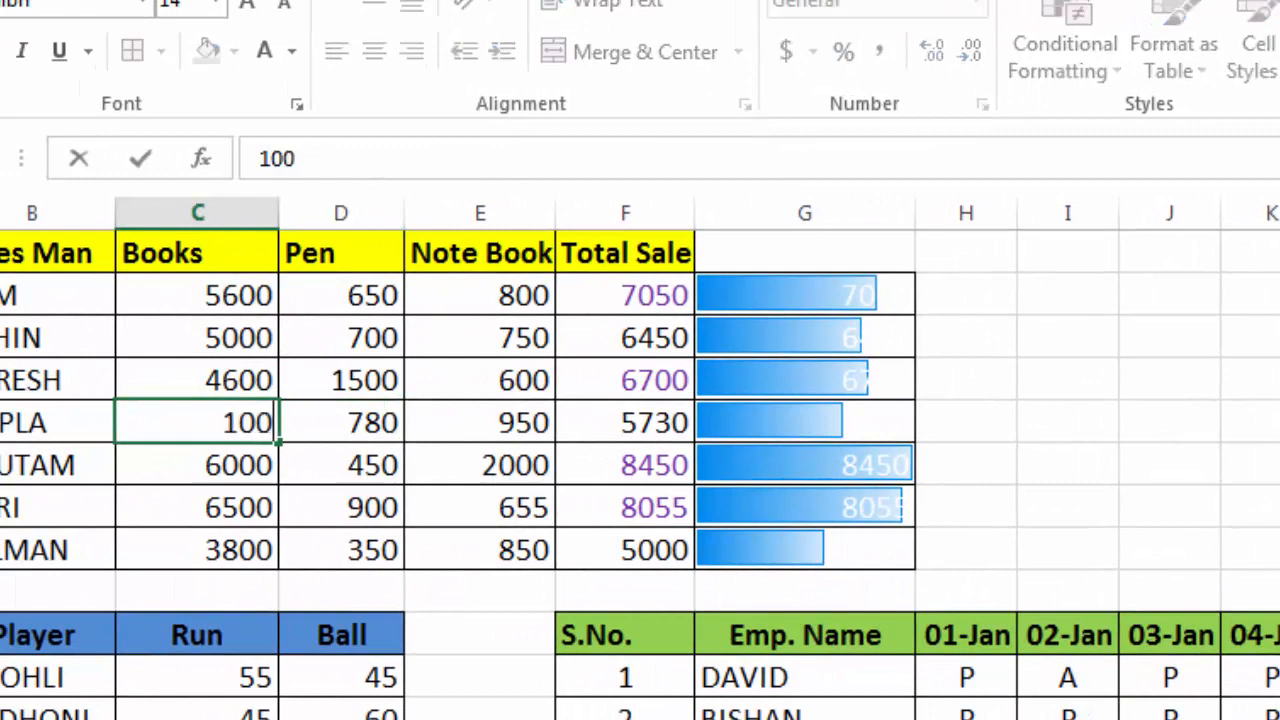
text(0)
key(Return)
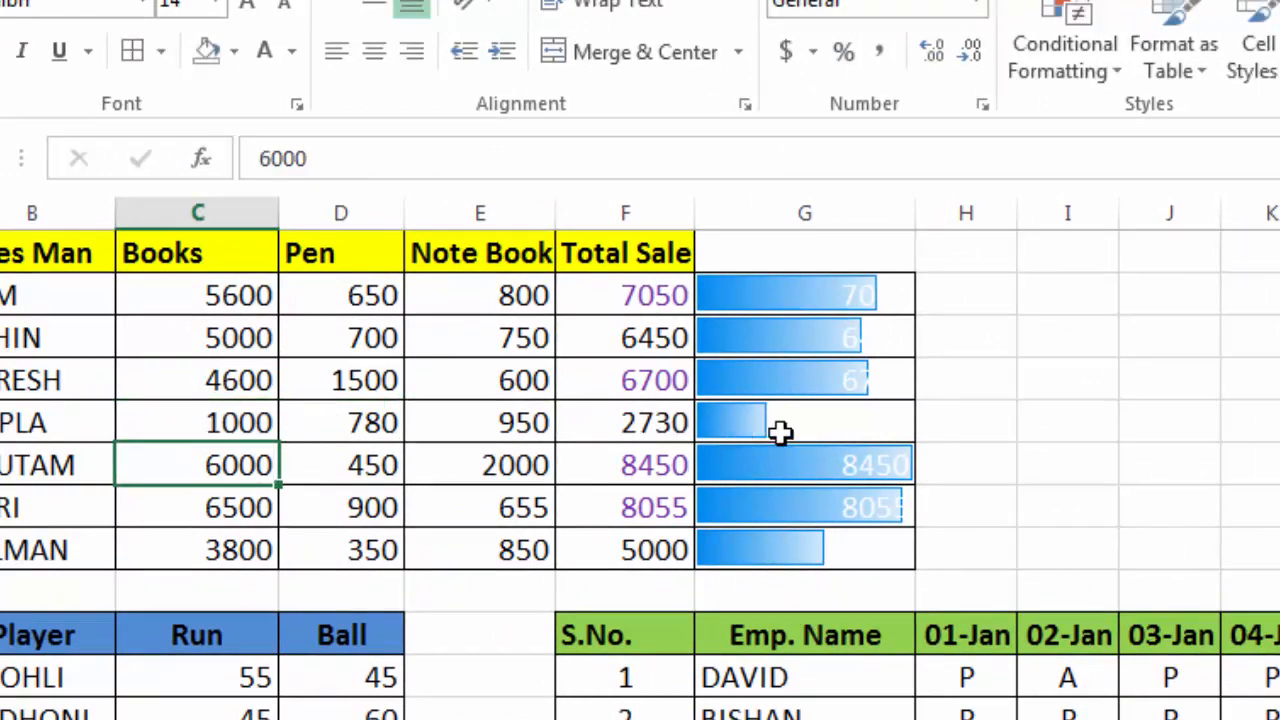
Set the Books value in cell C5 to 5000
click(200, 426)
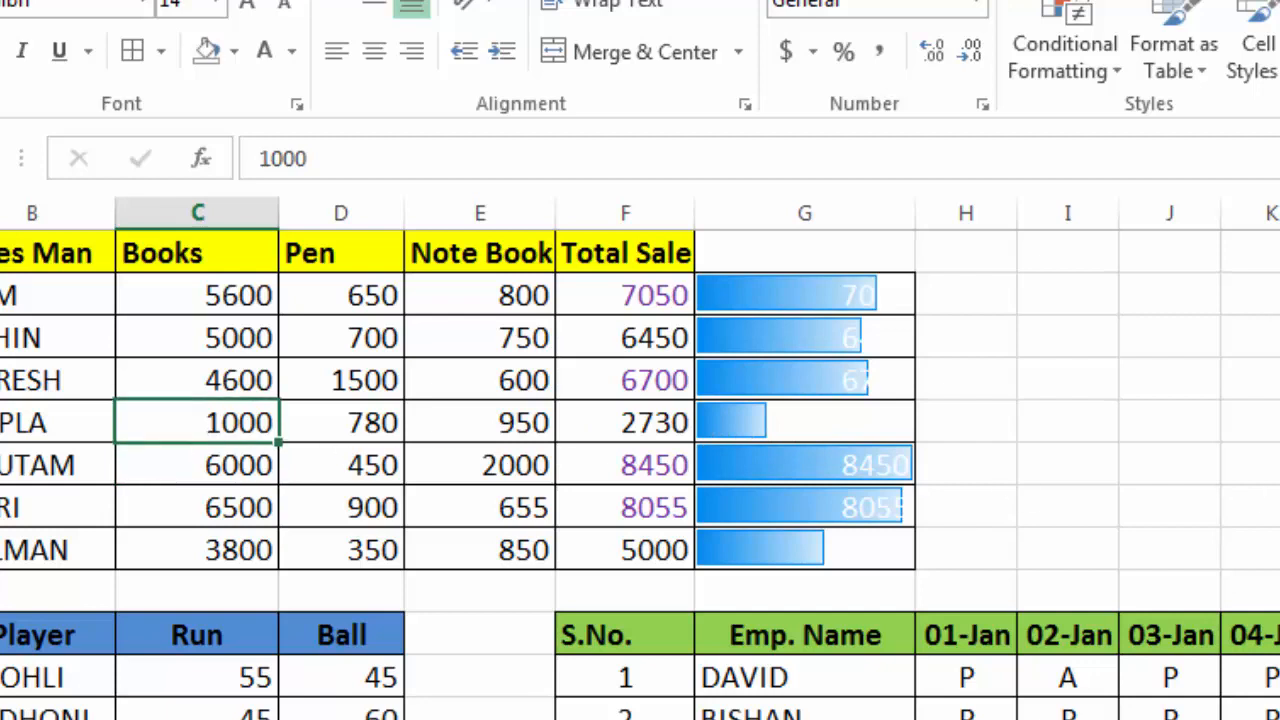
text(5000)
key(Return)
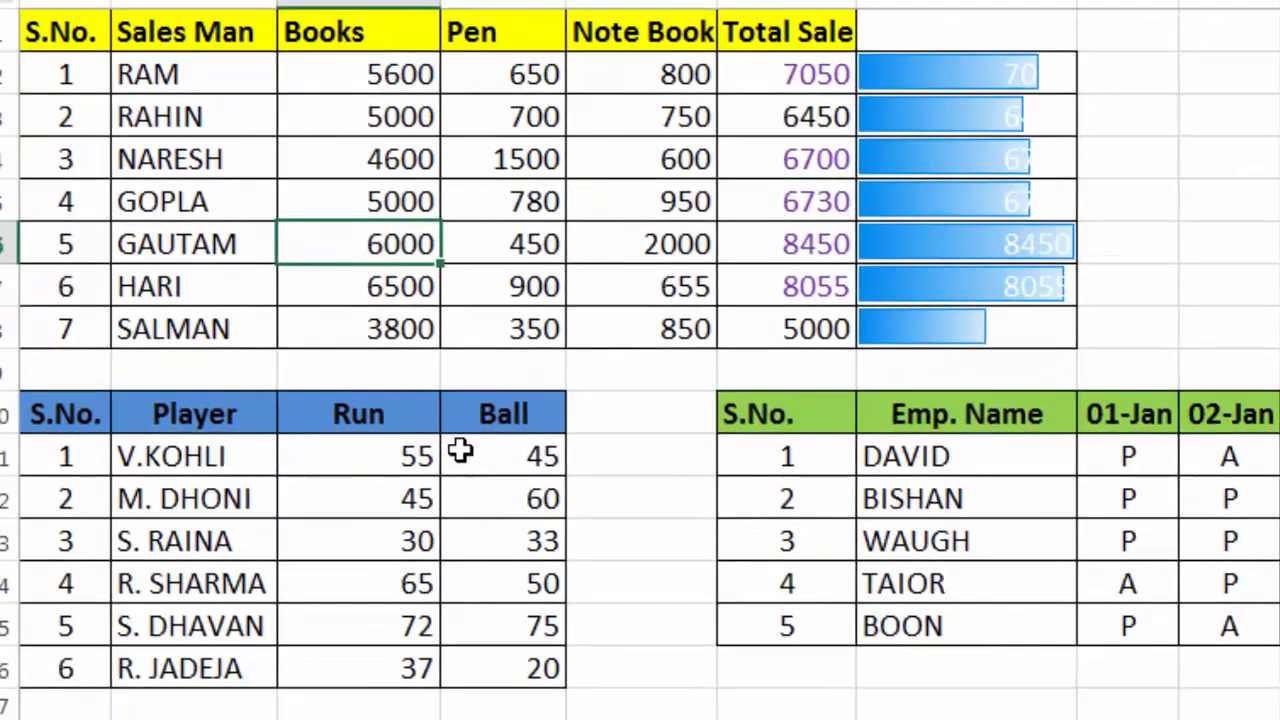
Apply blue Gradient Fill data bars to the players' Run values in cells C11 to C16
click(366, 466)
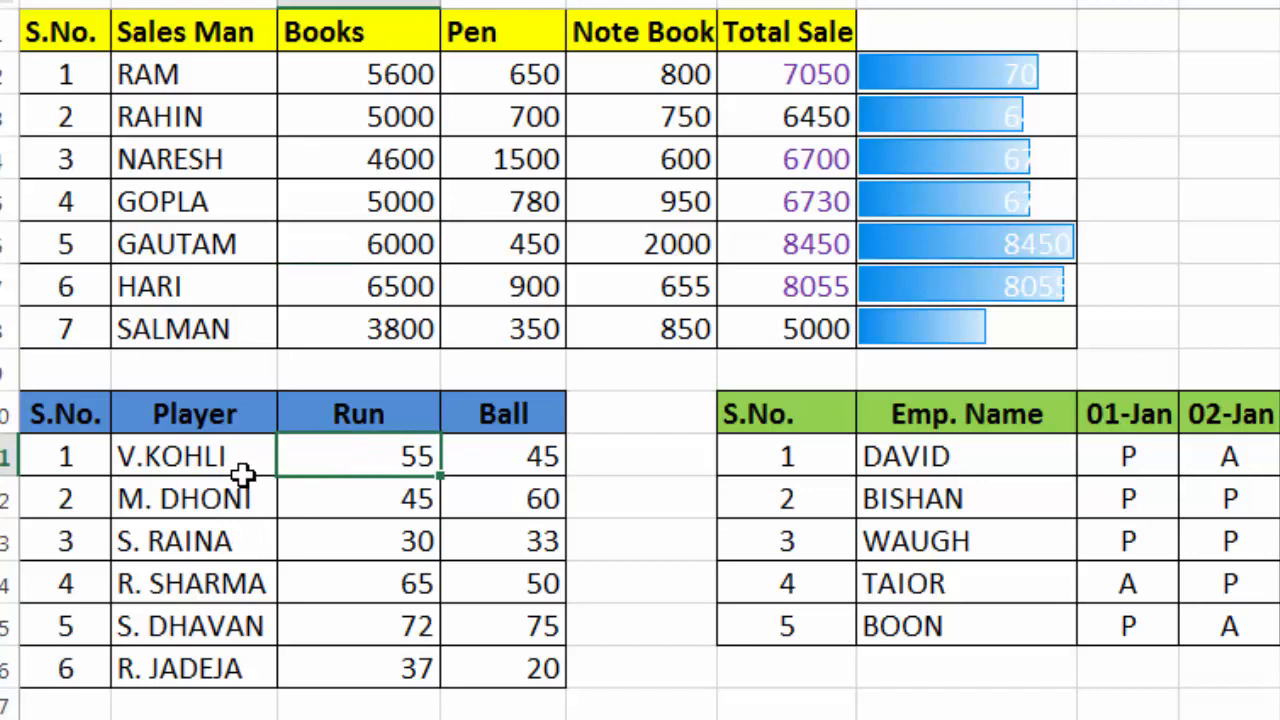
click(498, 466)
click(370, 466)
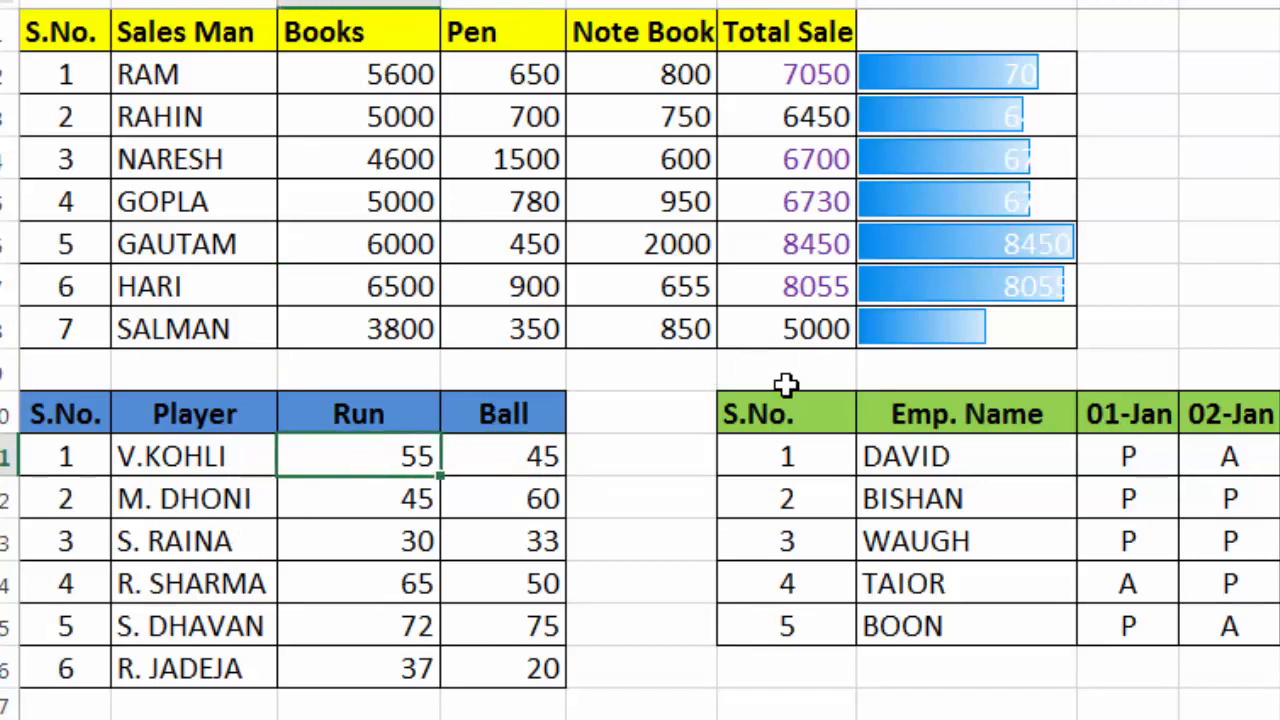
drag(388, 490, 380, 663)
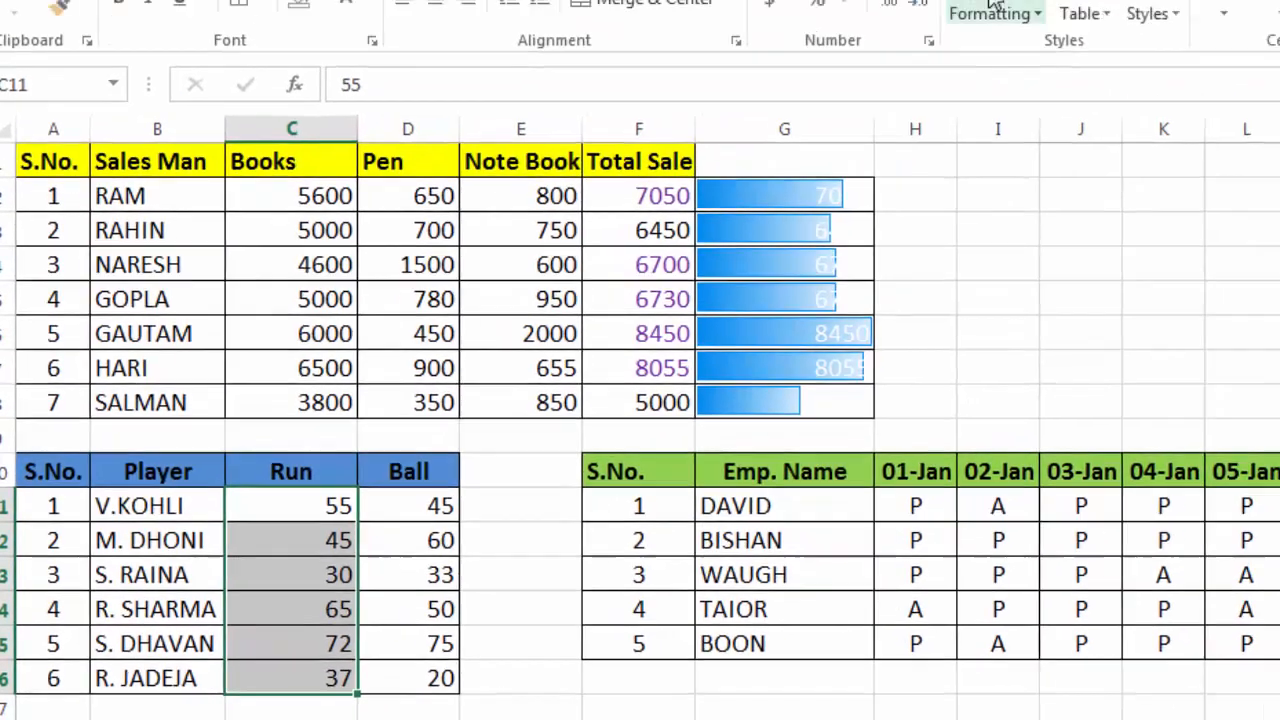
click(992, 10)
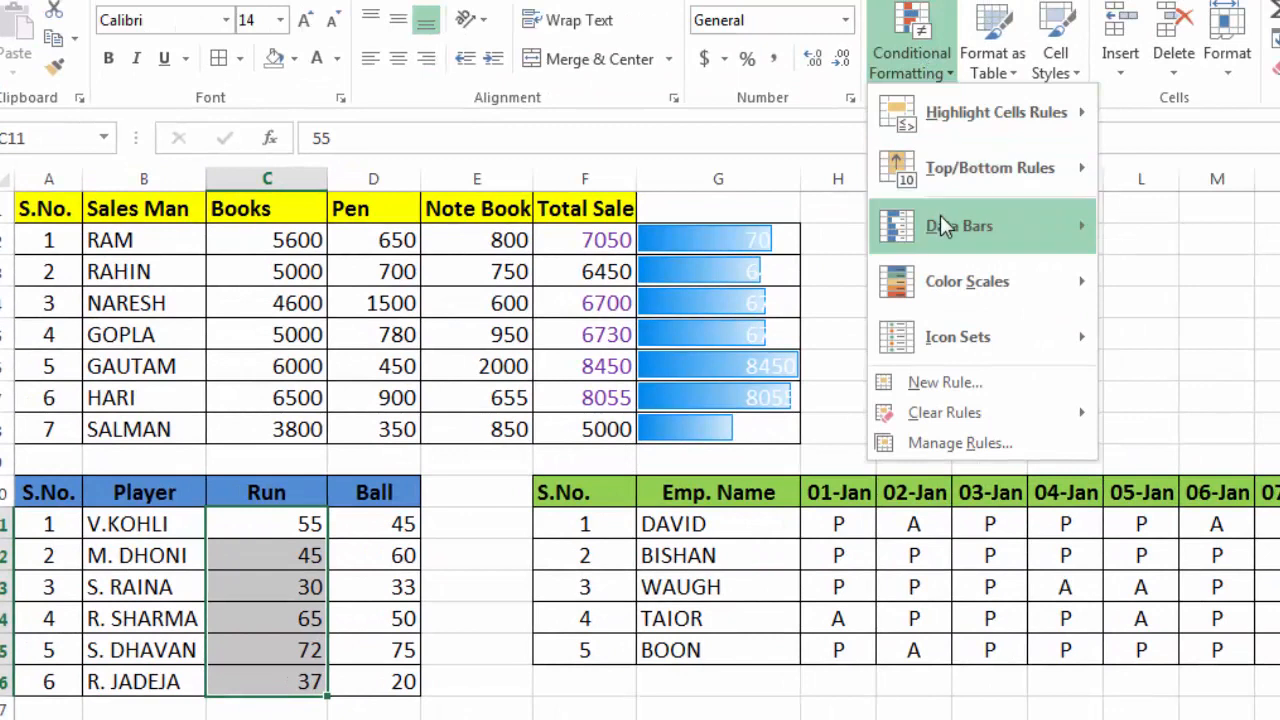
mouse_move(942, 226)
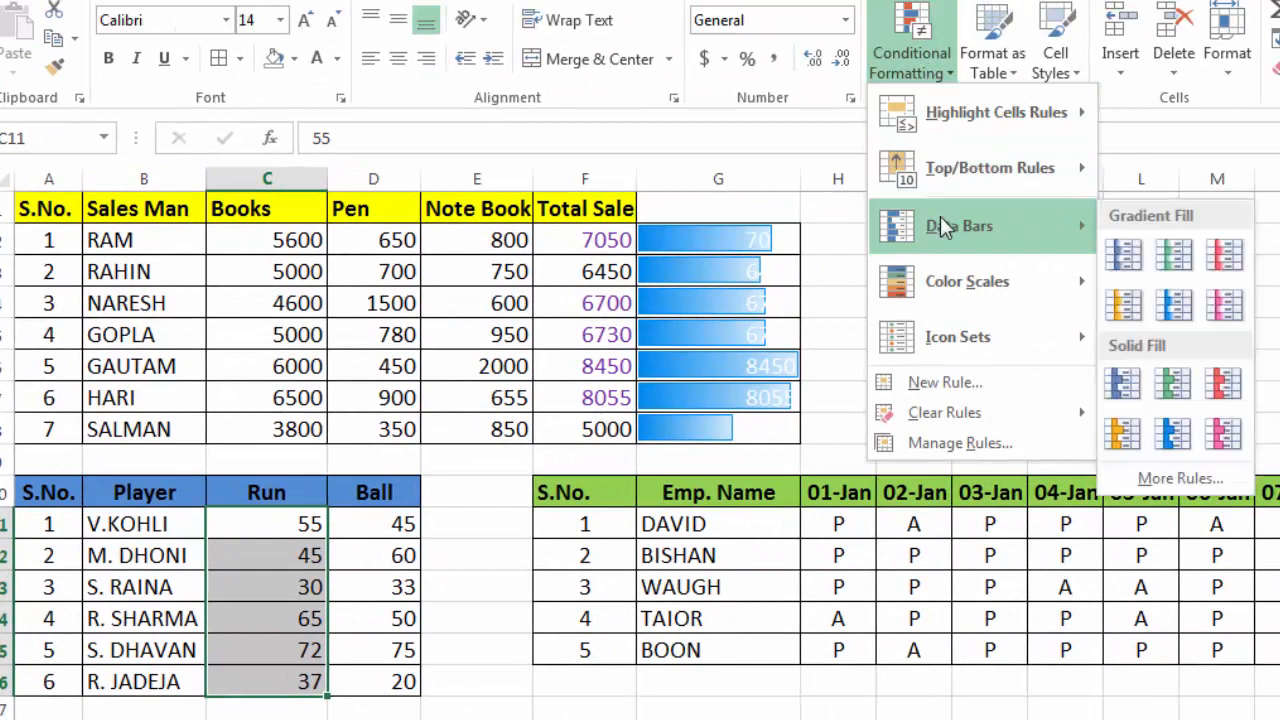
click(1127, 258)
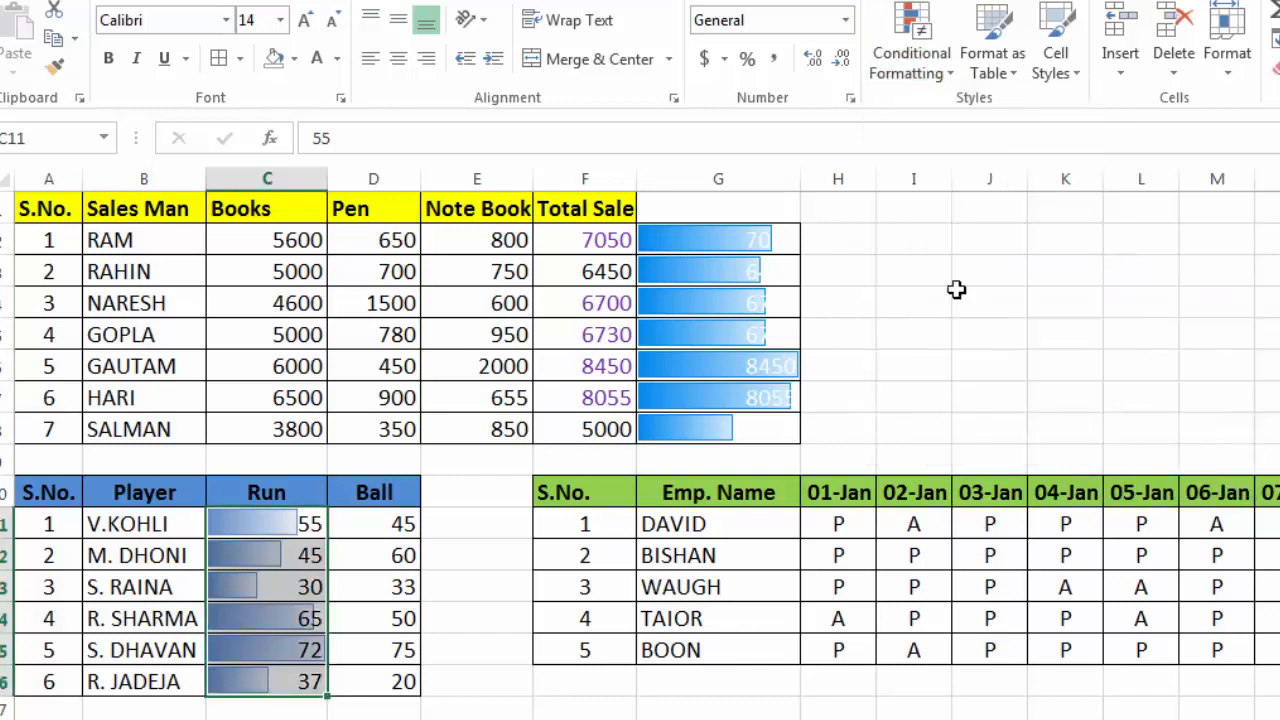
Apply red Gradient Fill data bars to the players' Ball values in cells D11 to D16
drag(357, 523, 360, 672)
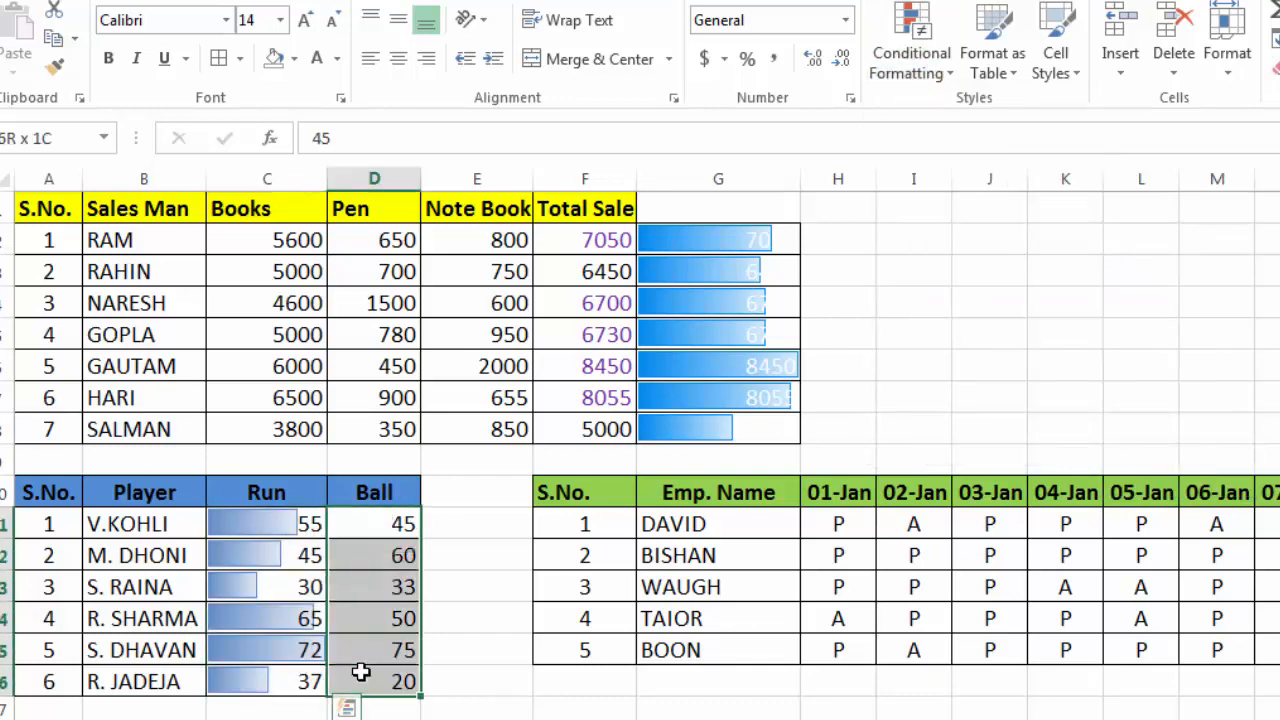
click(910, 55)
mouse_move(962, 222)
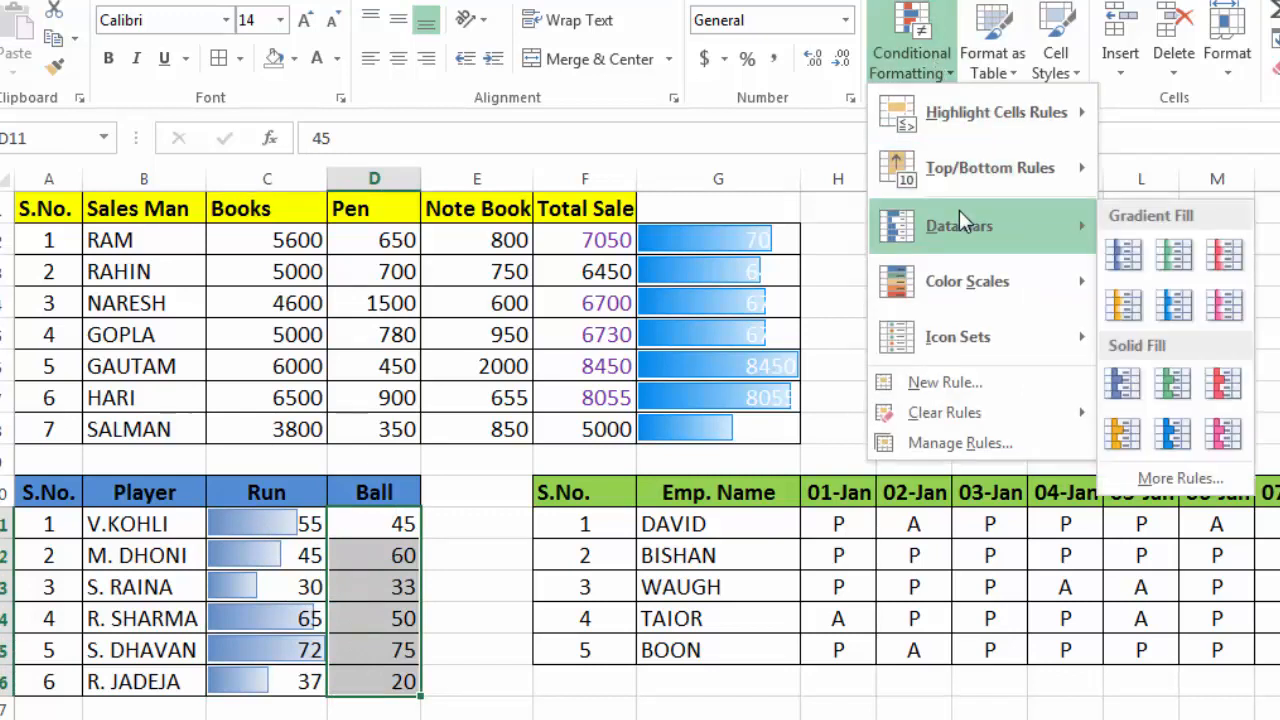
click(1227, 264)
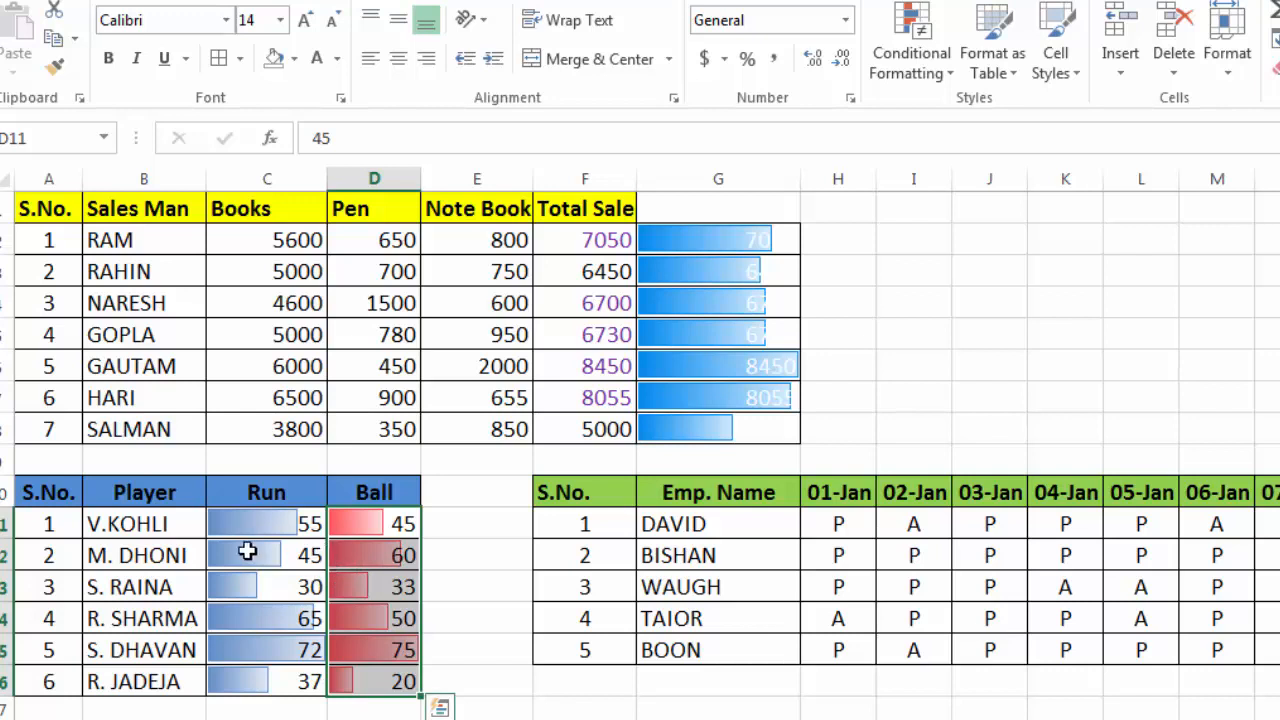
Start a custom data bar rule for the Run values in C11 to C16 with Show Bar Only enabled
drag(254, 527, 258, 676)
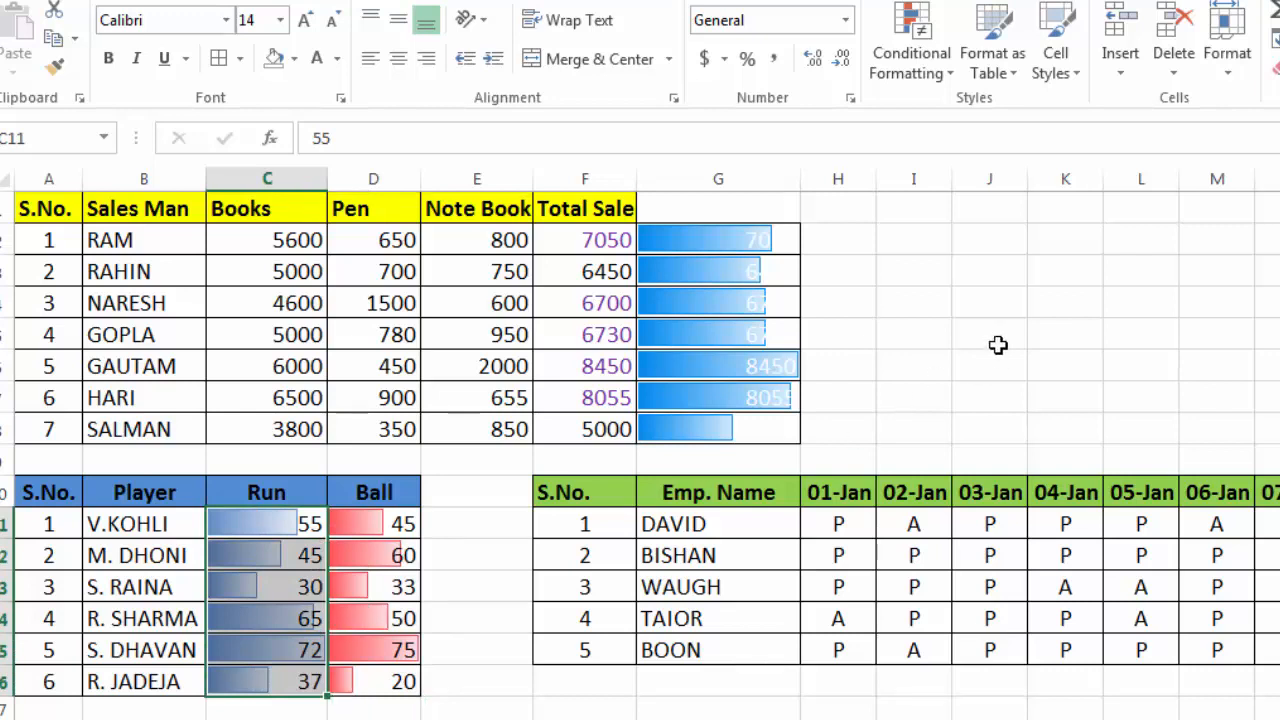
click(950, 84)
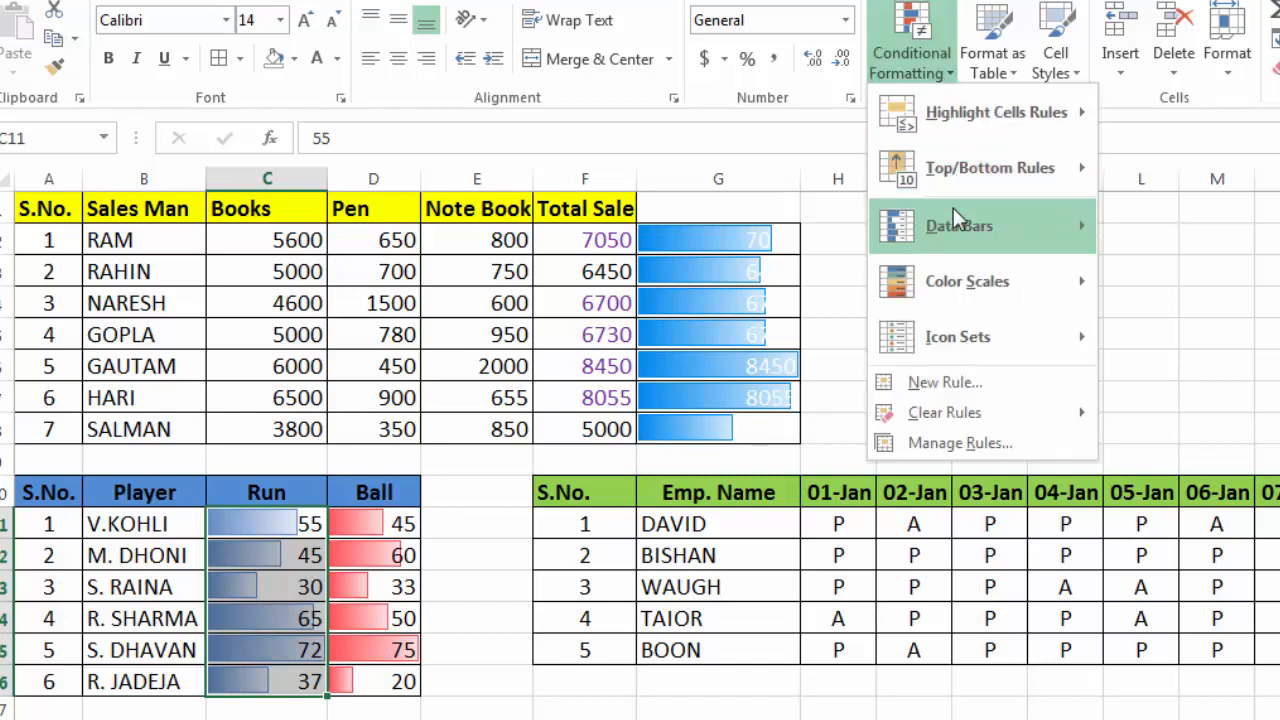
mouse_move(953, 212)
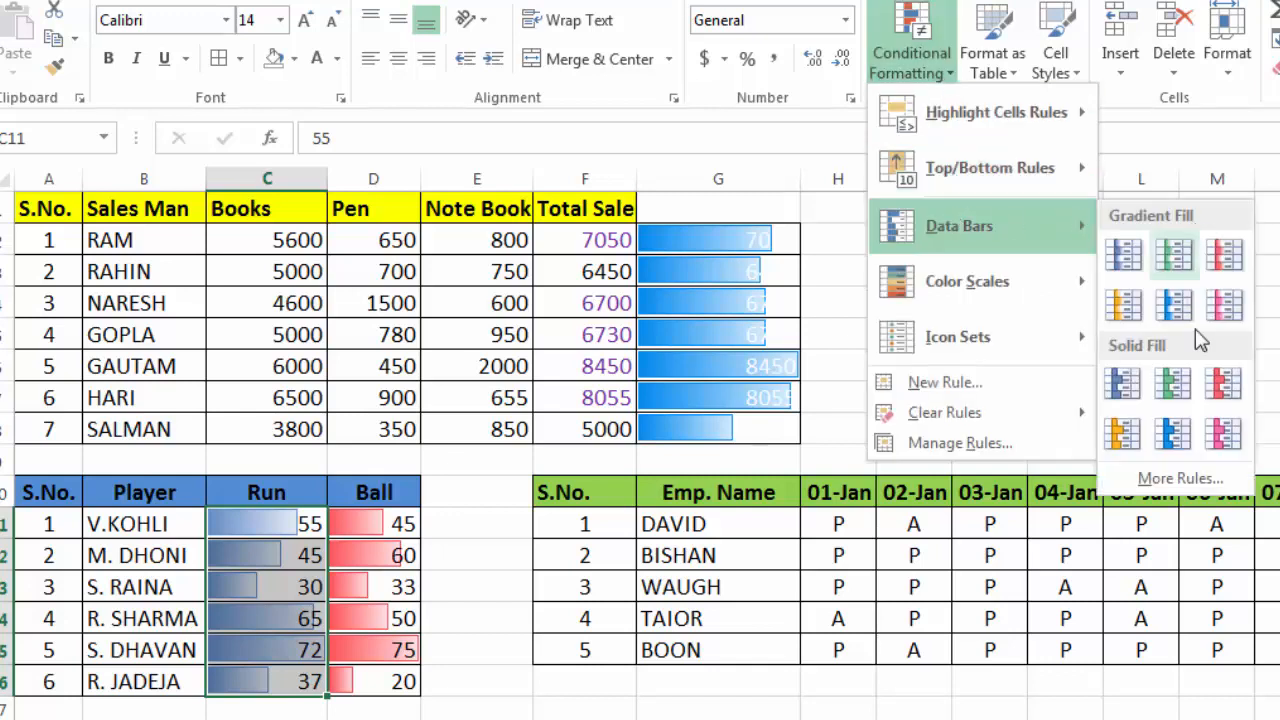
click(1180, 479)
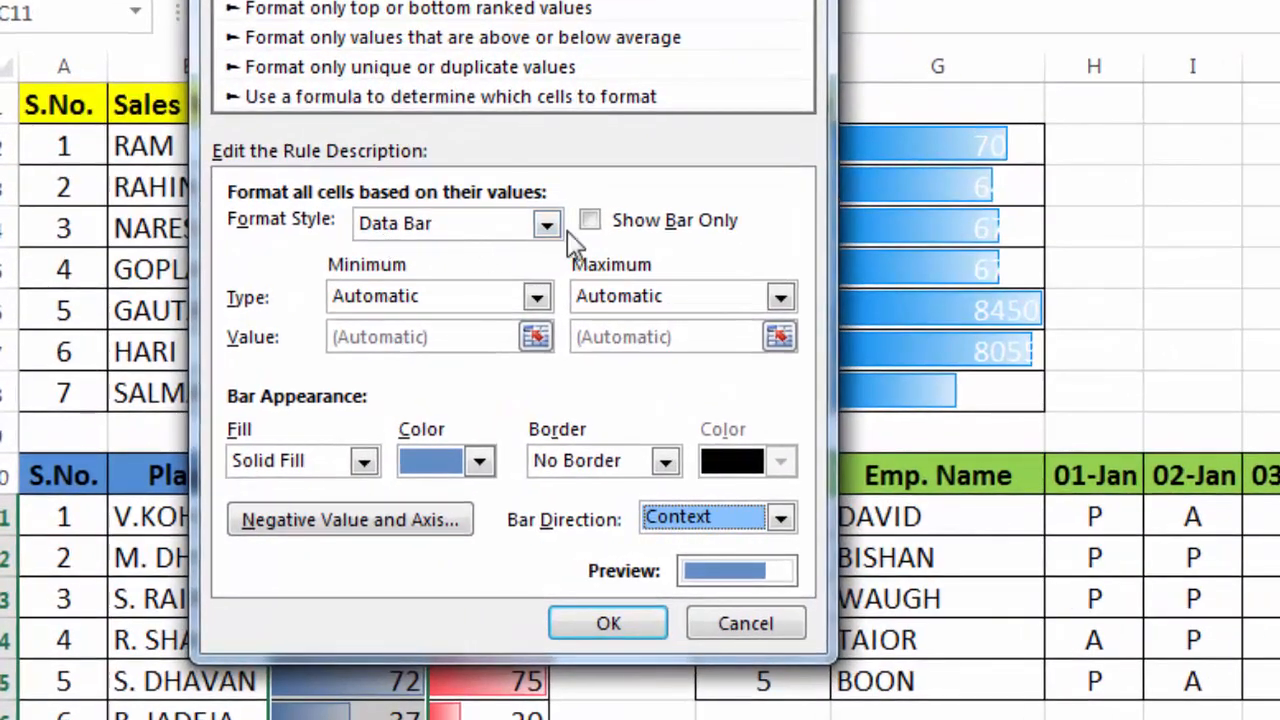
click(547, 224)
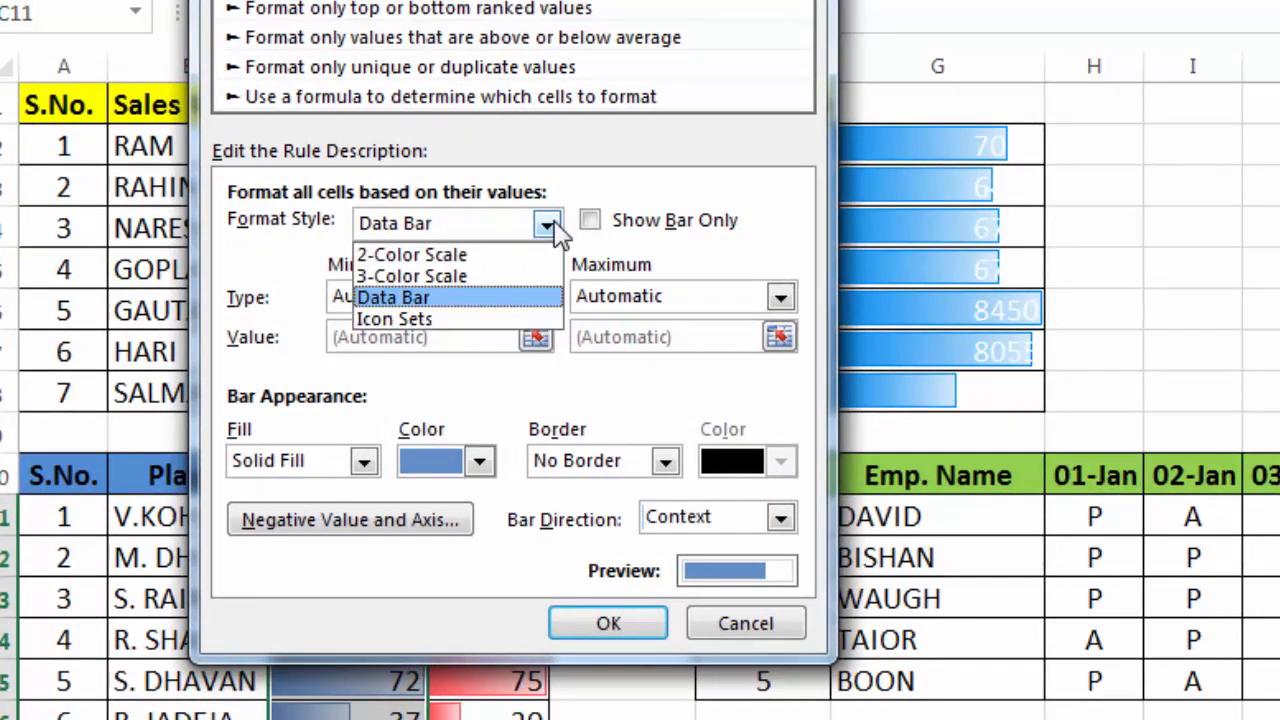
click(555, 225)
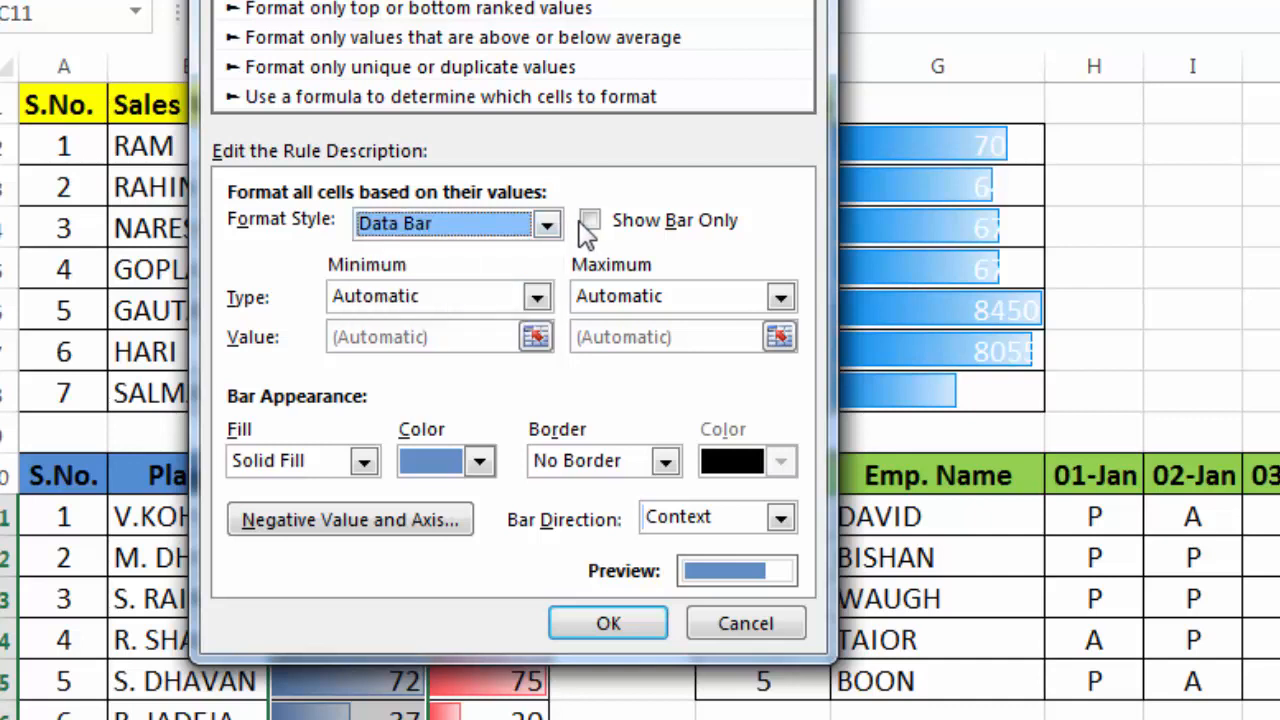
click(589, 221)
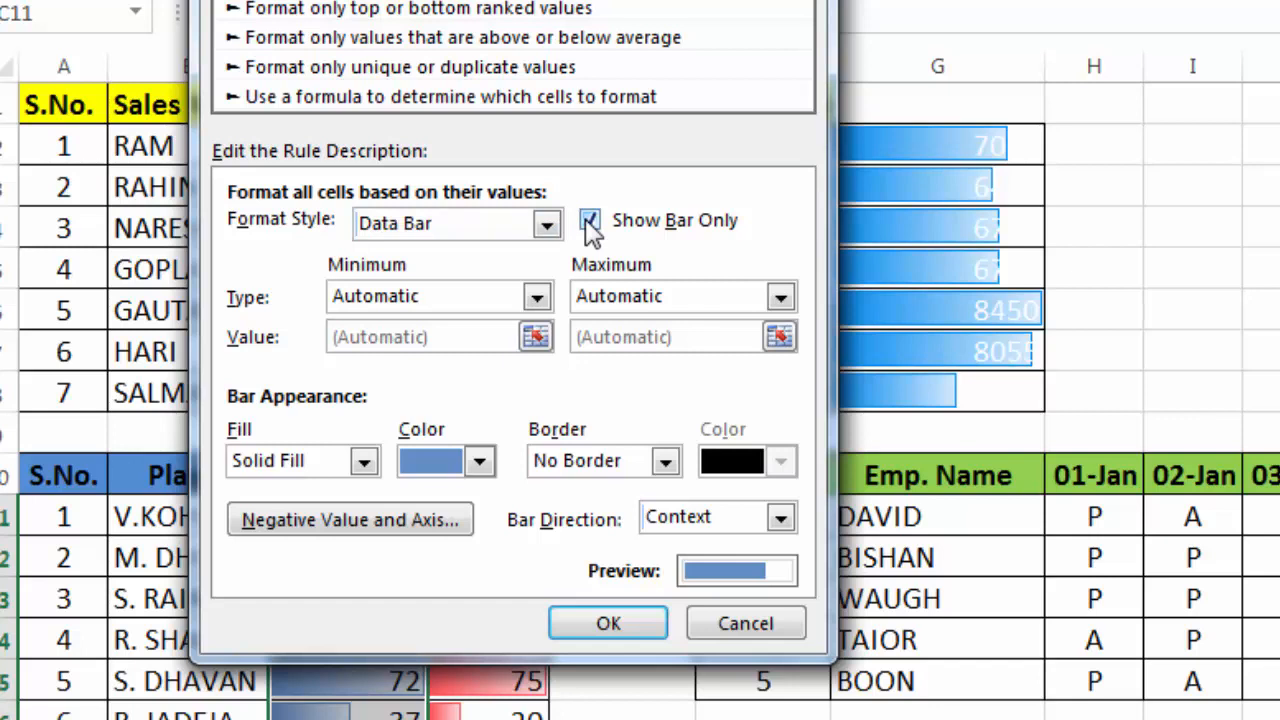
Set the Run data bar rule's bar direction to Right-to-Left and apply the rule
click(537, 297)
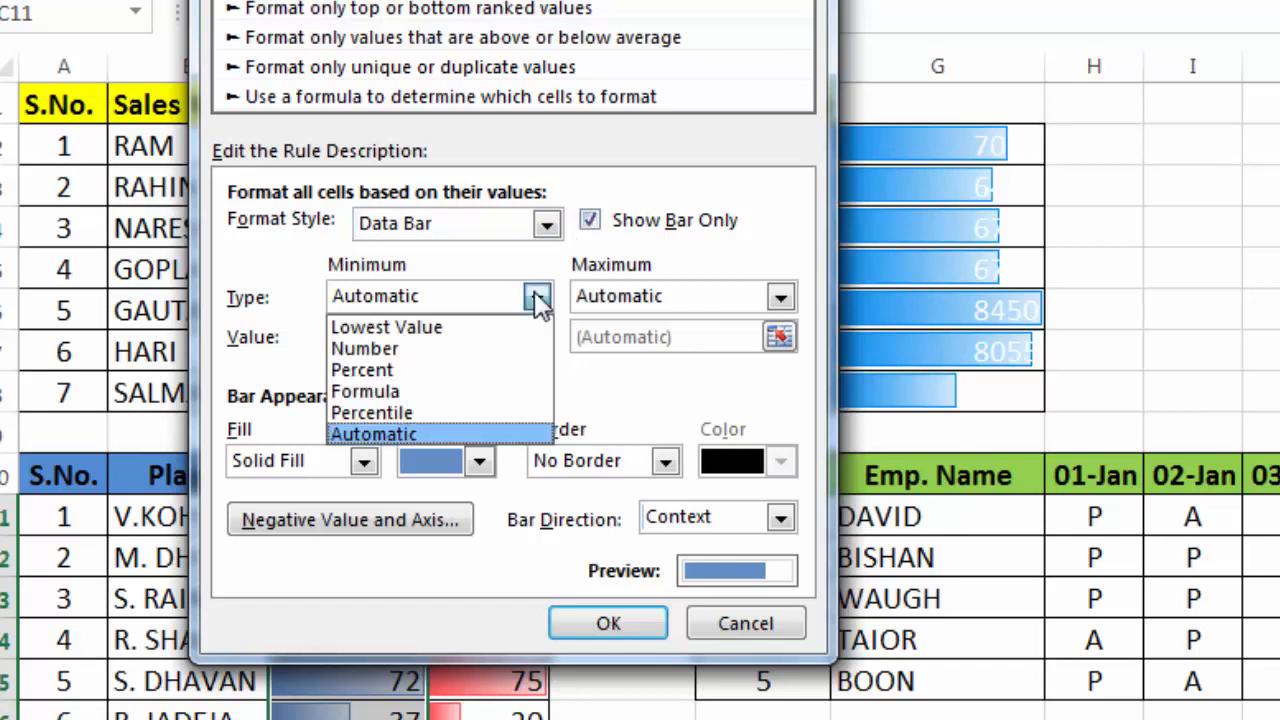
click(538, 300)
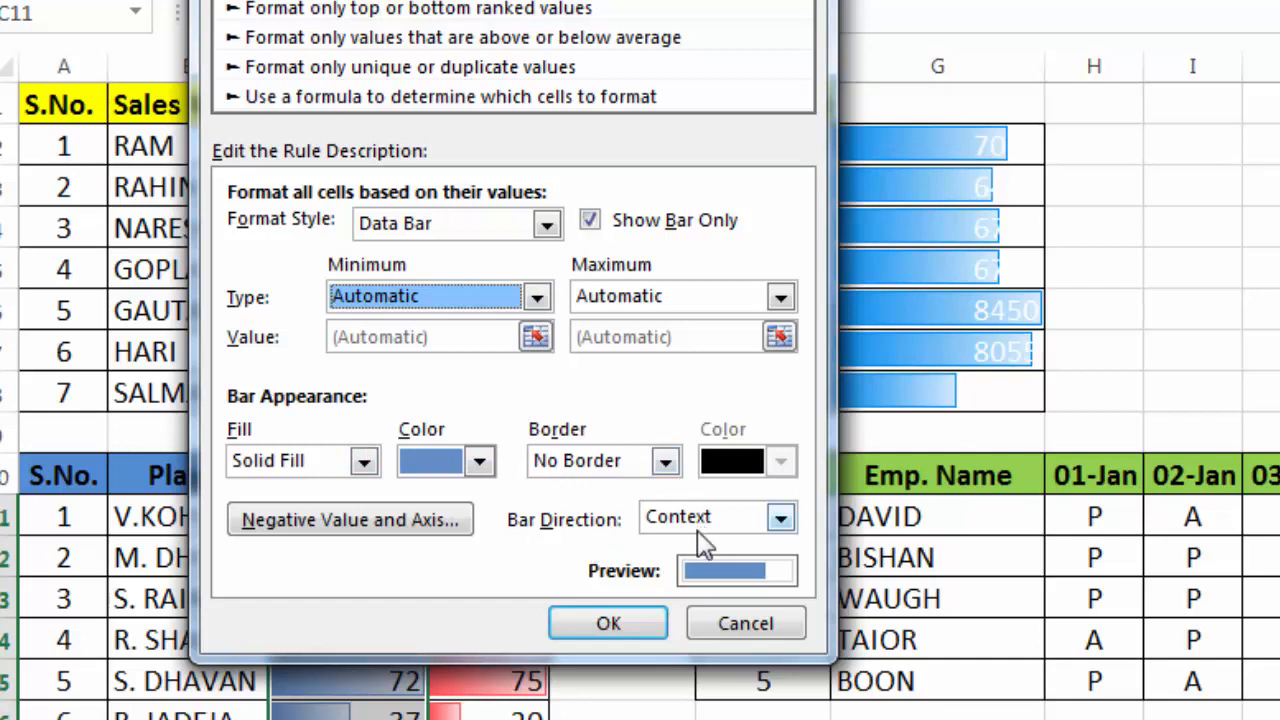
click(779, 520)
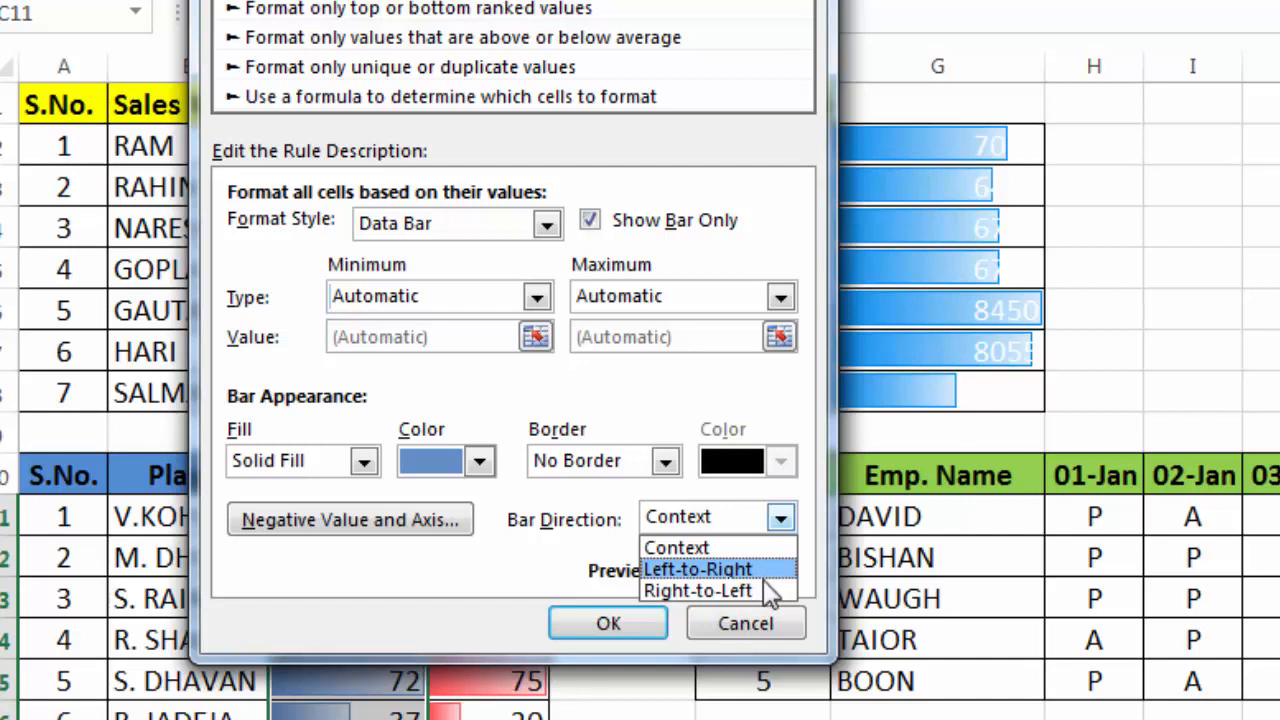
click(720, 591)
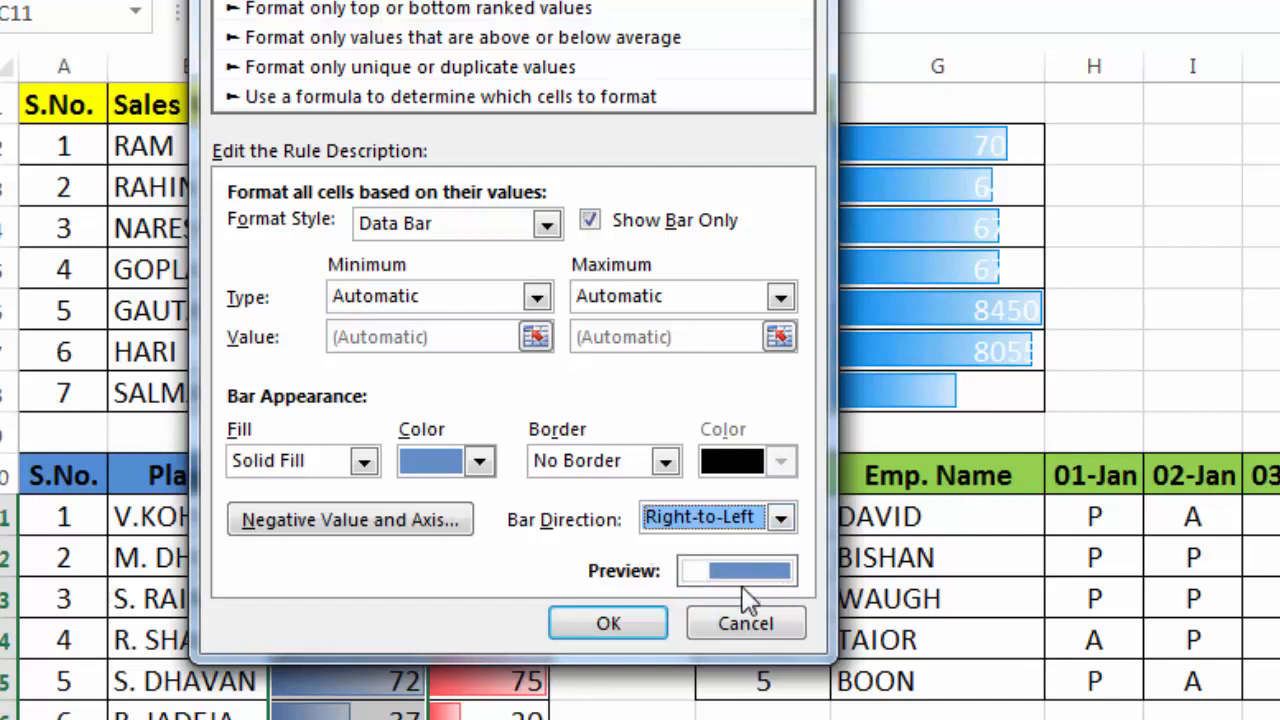
click(620, 627)
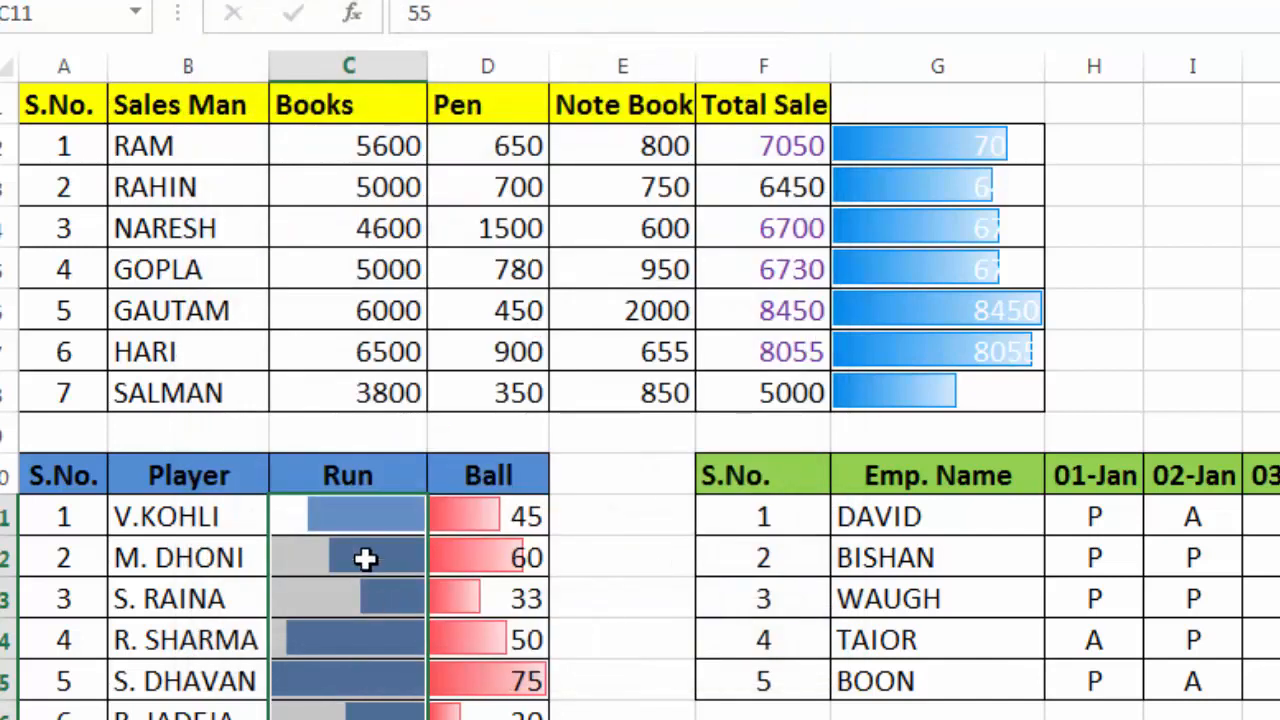
click(373, 643)
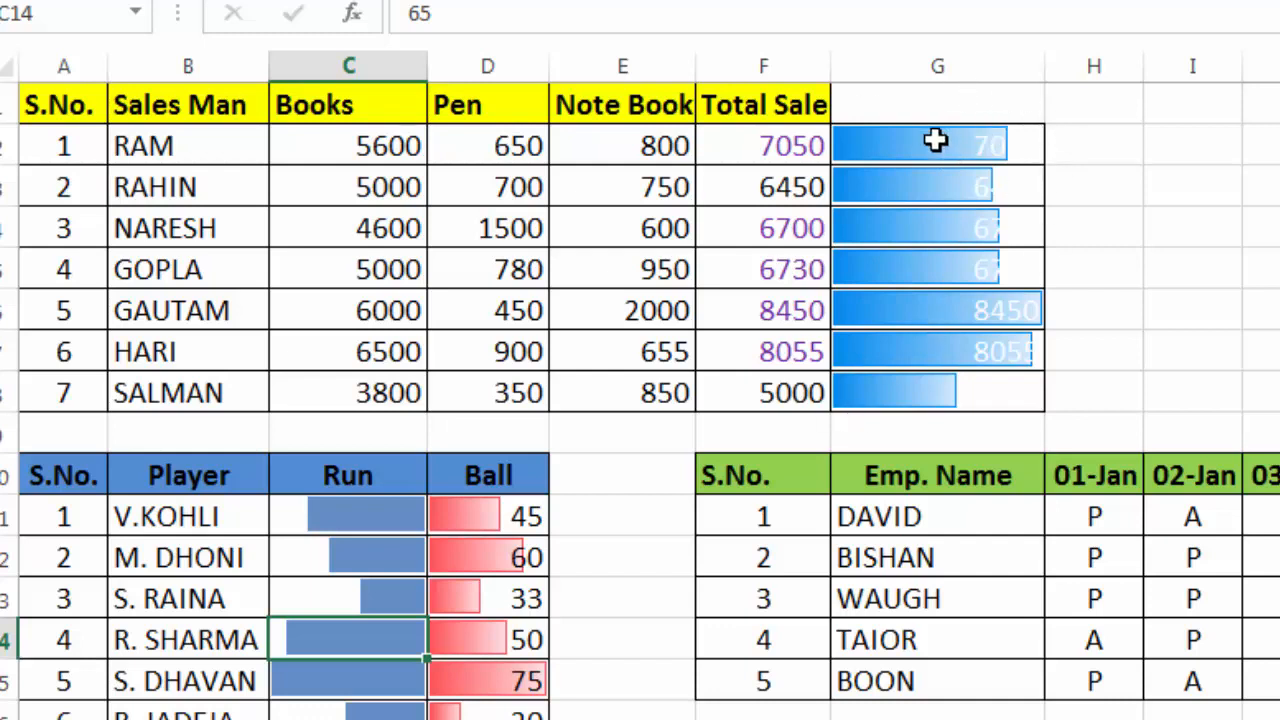
drag(934, 140, 932, 363)
click(932, 363)
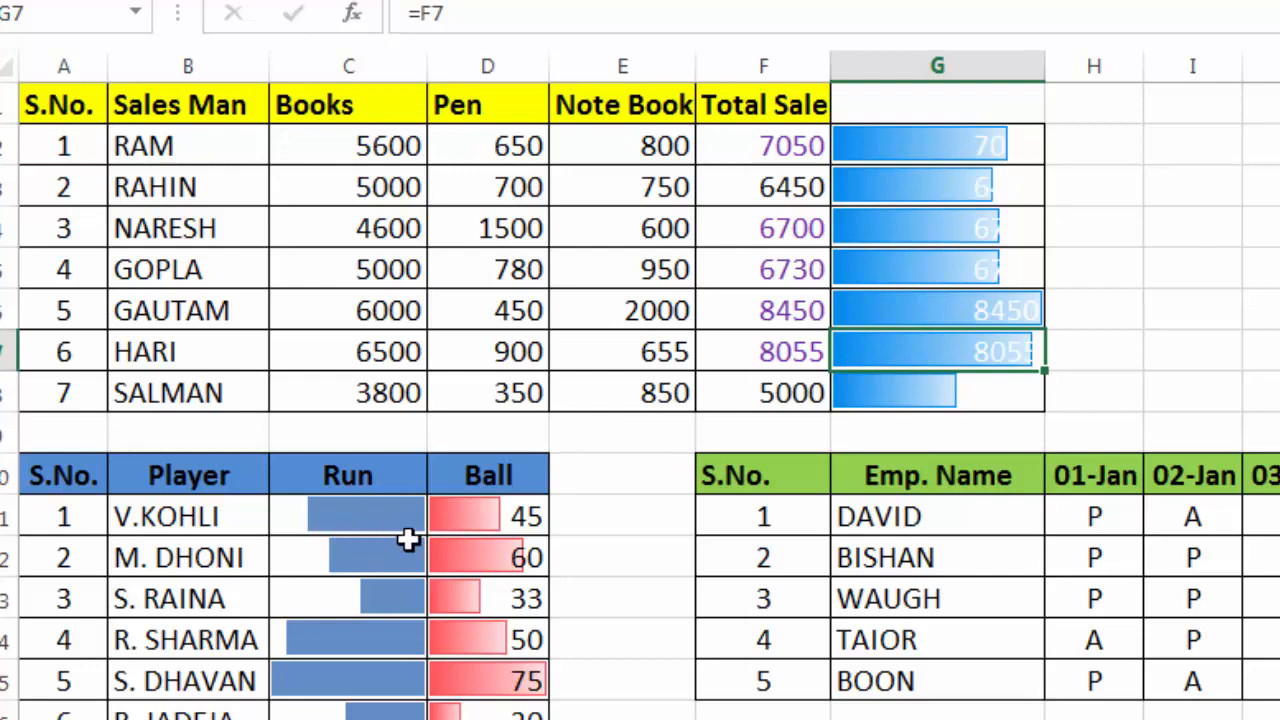
Apply a custom blue Solid Fill data bar rule with Show Bar Only to the Ball values in D11 to D16
drag(486, 515, 486, 680)
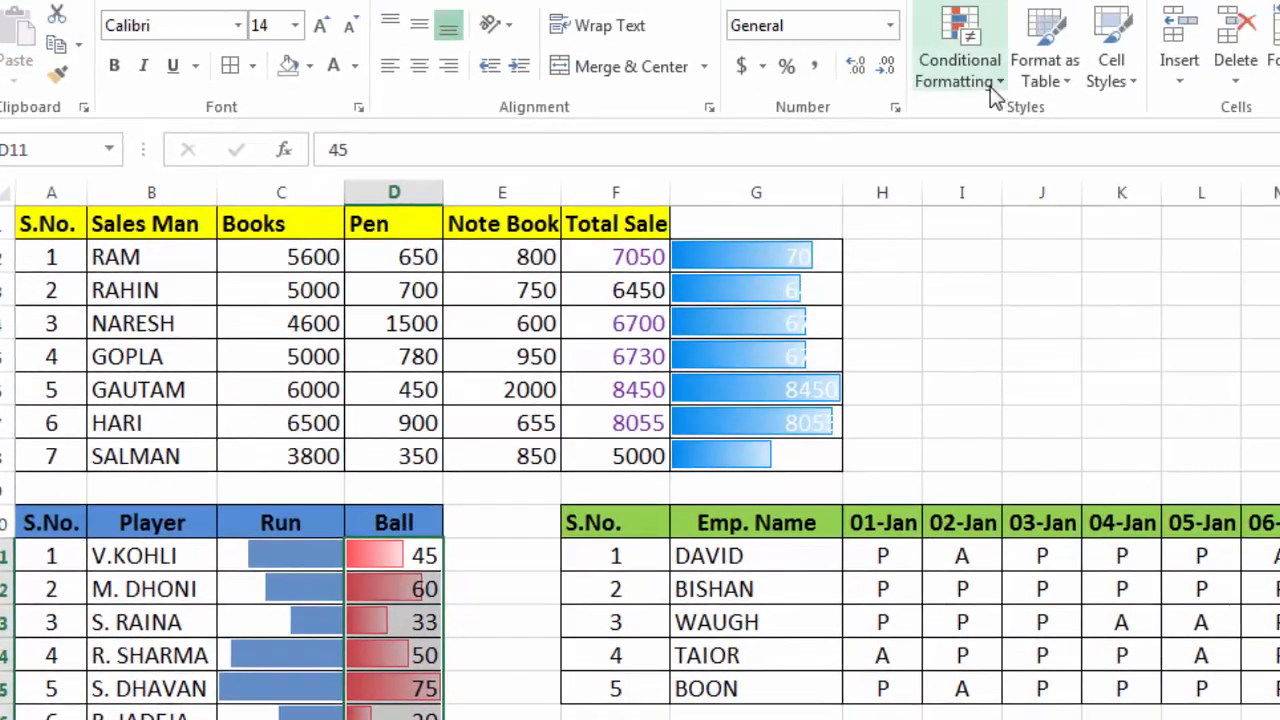
click(1006, 76)
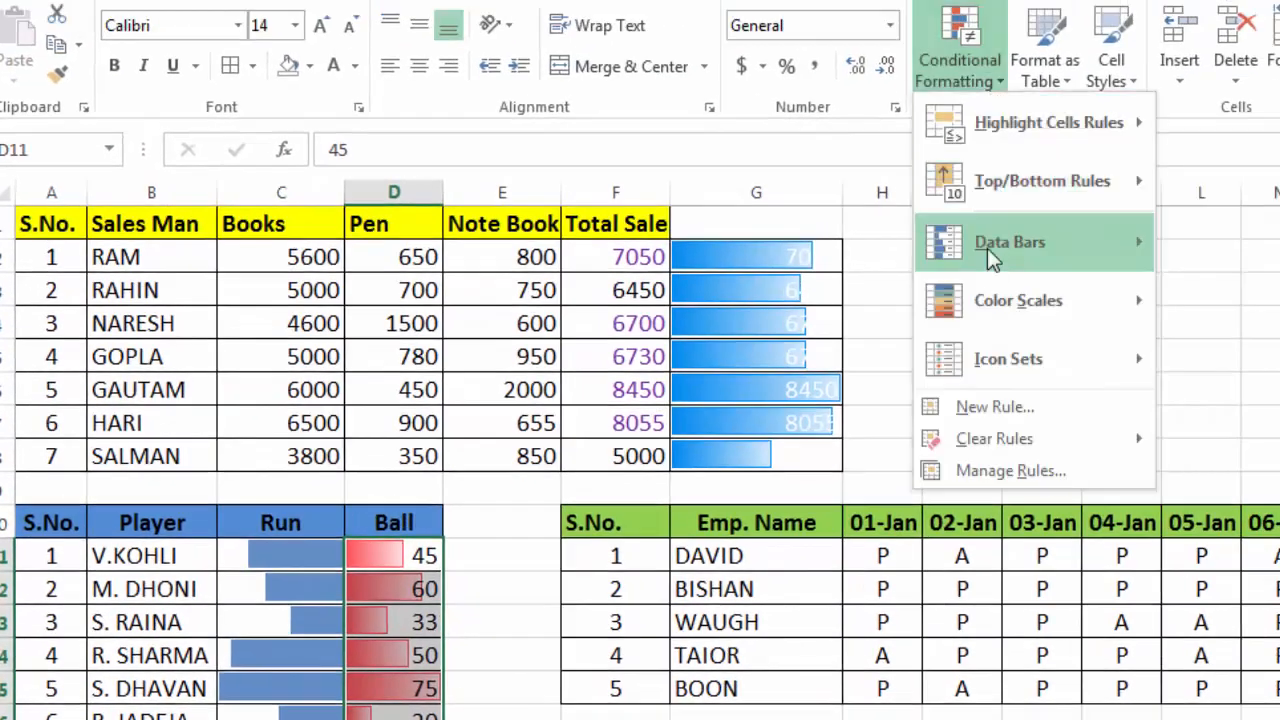
mouse_move(1003, 257)
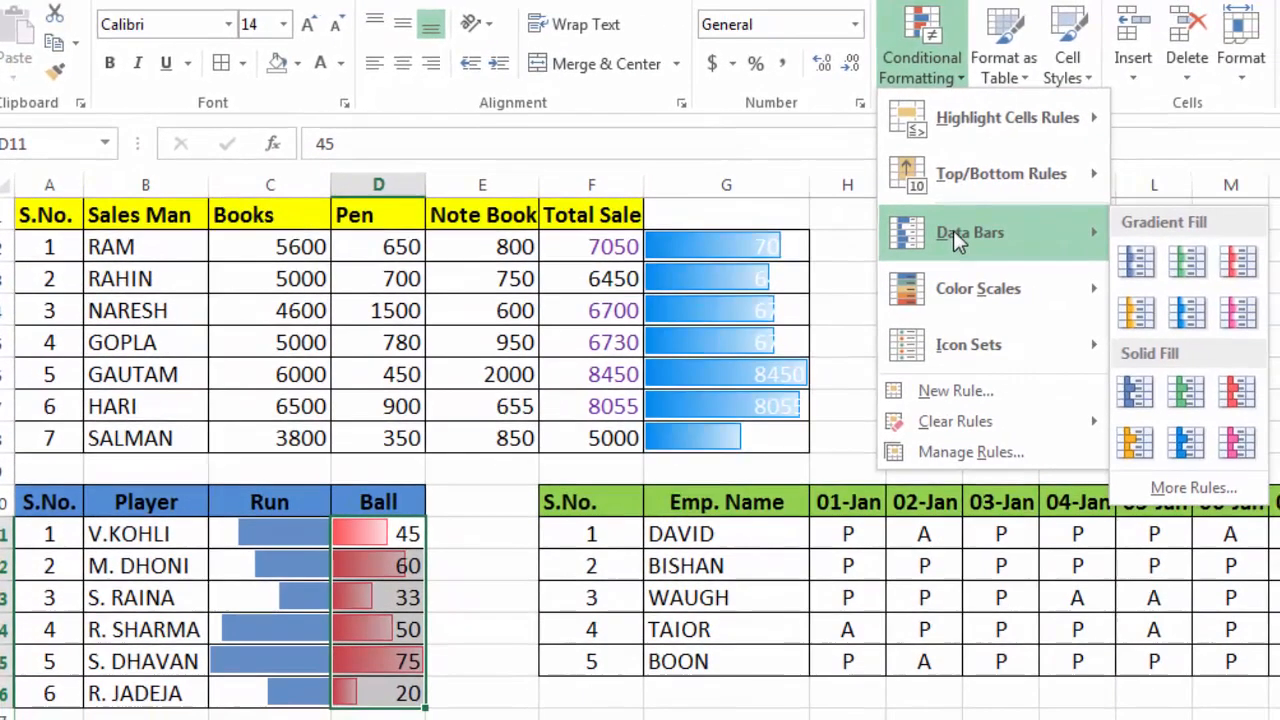
click(1172, 487)
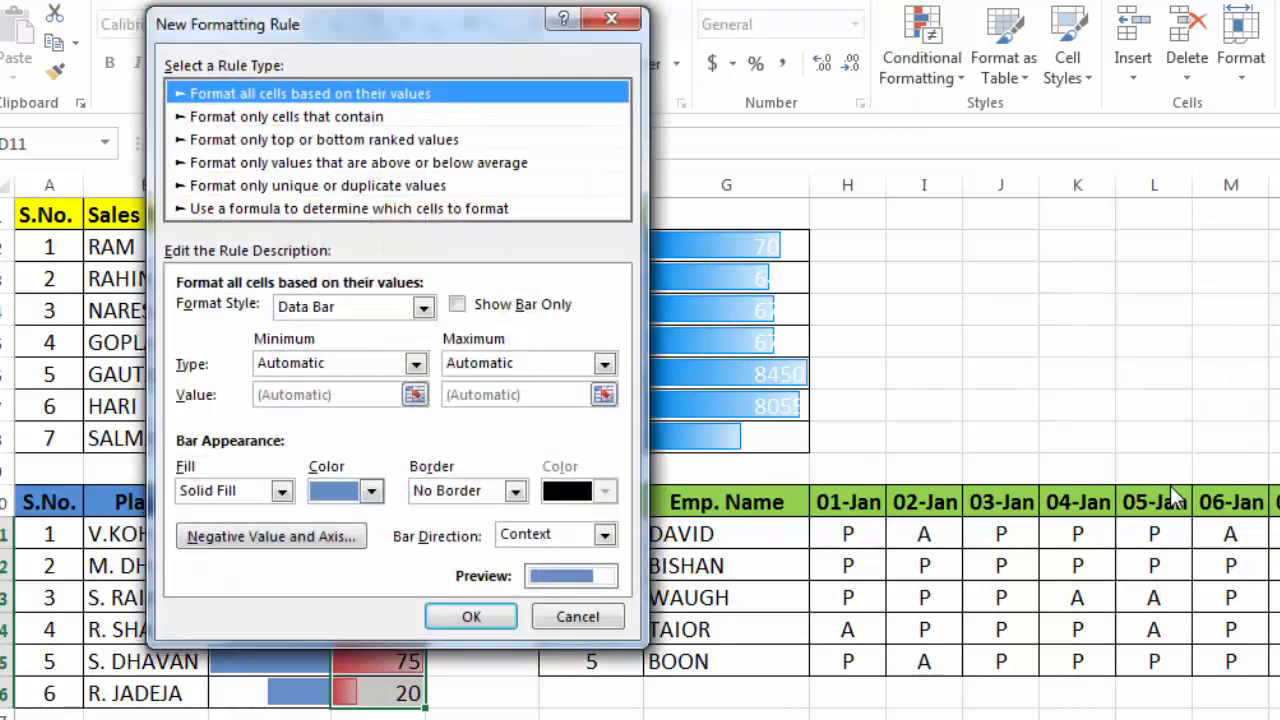
click(457, 306)
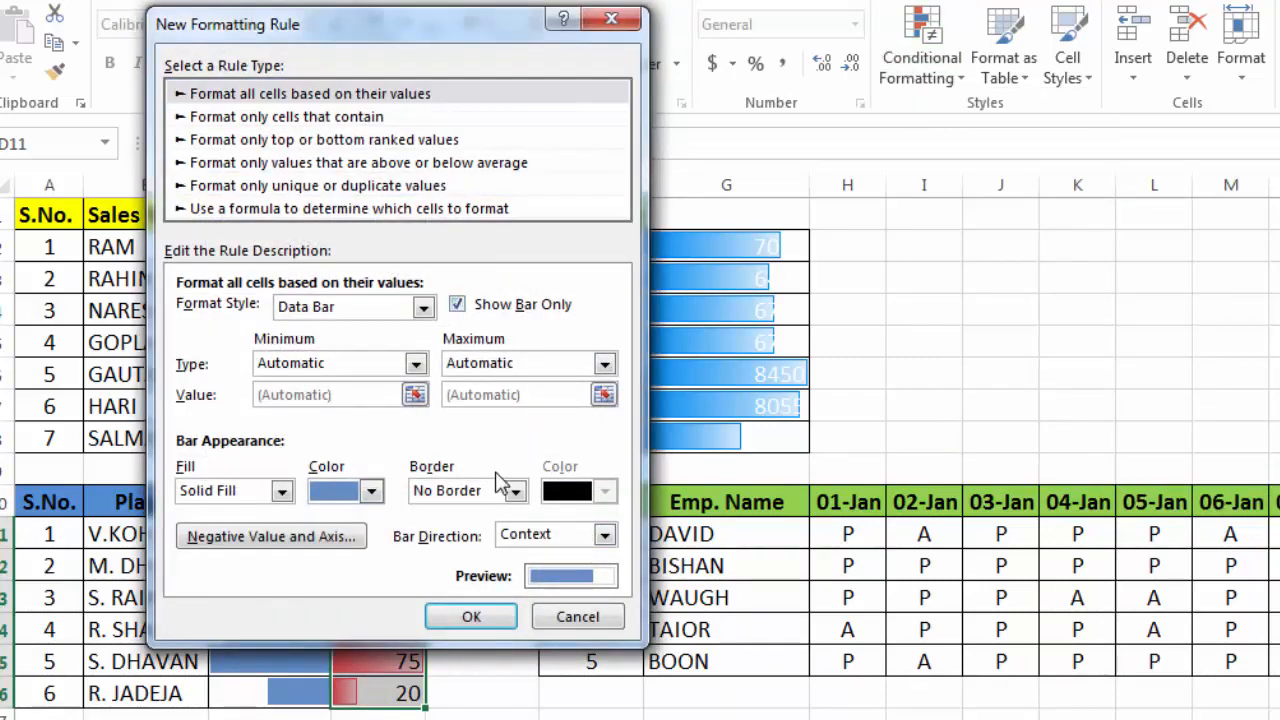
click(496, 617)
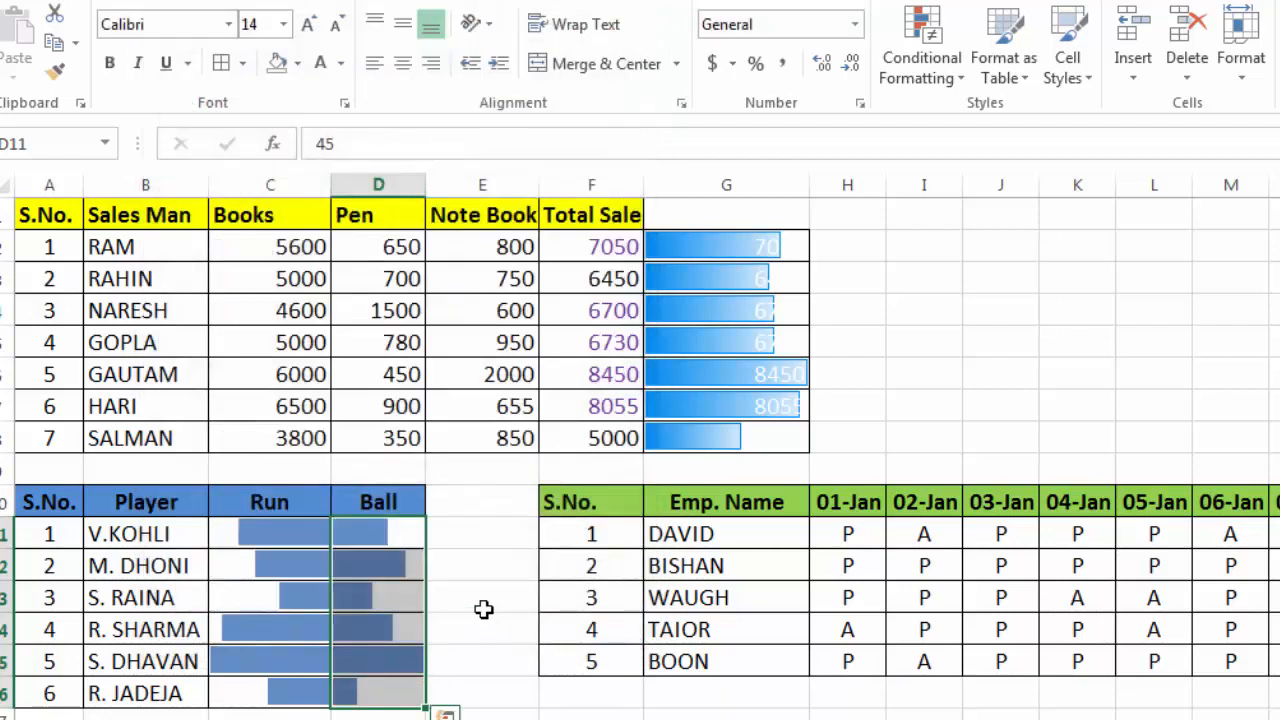
click(483, 609)
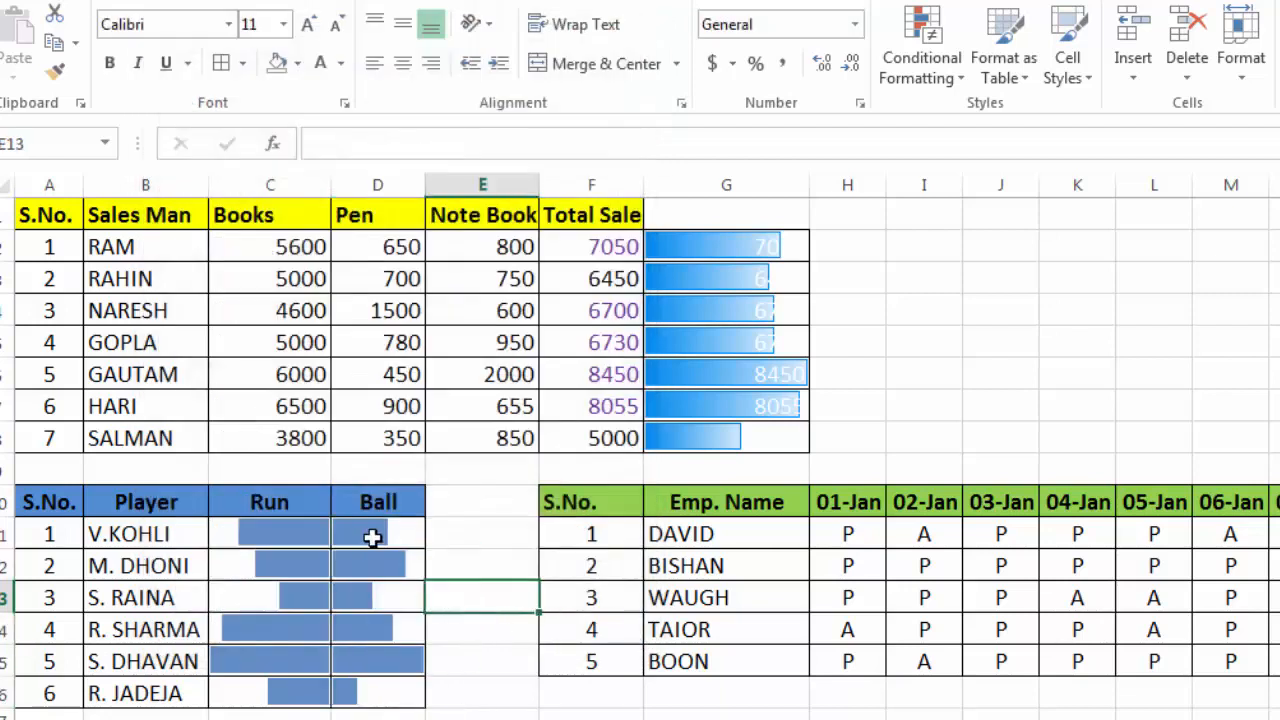
Apply a custom data bar rule with a dark orange Solid Fill to the Ball values in D11 to D16
drag(408, 535, 411, 702)
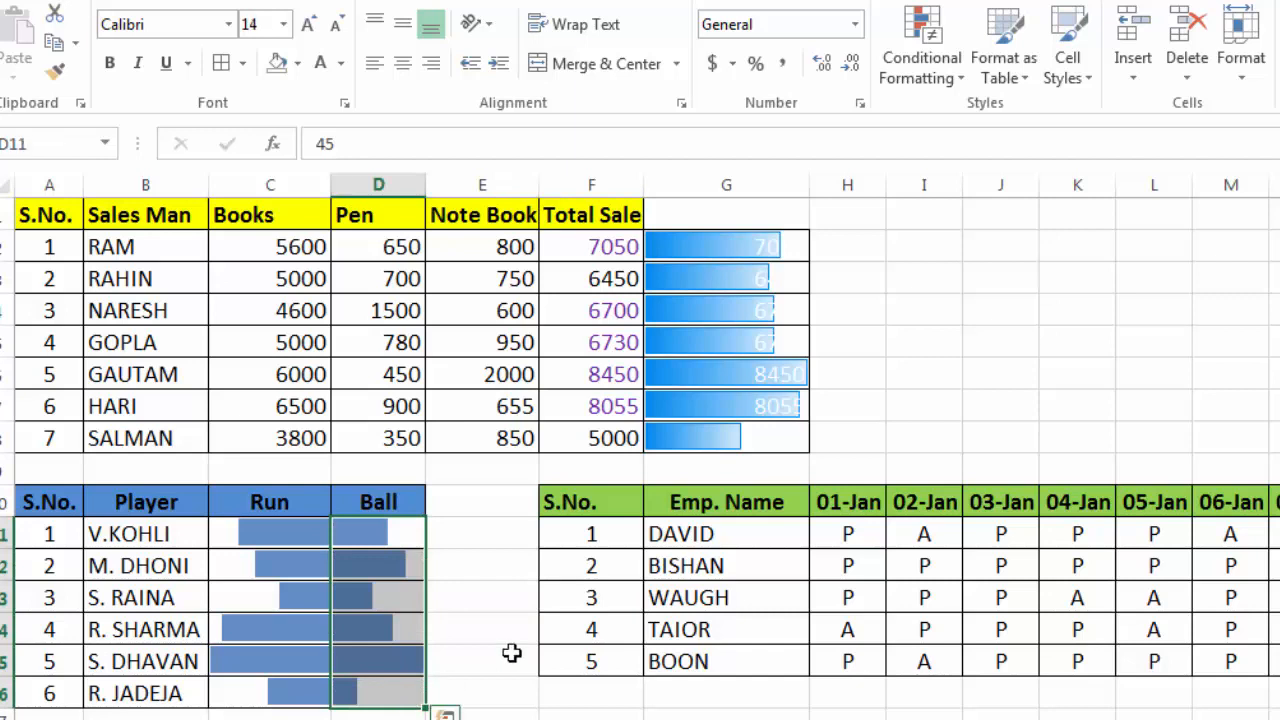
click(923, 65)
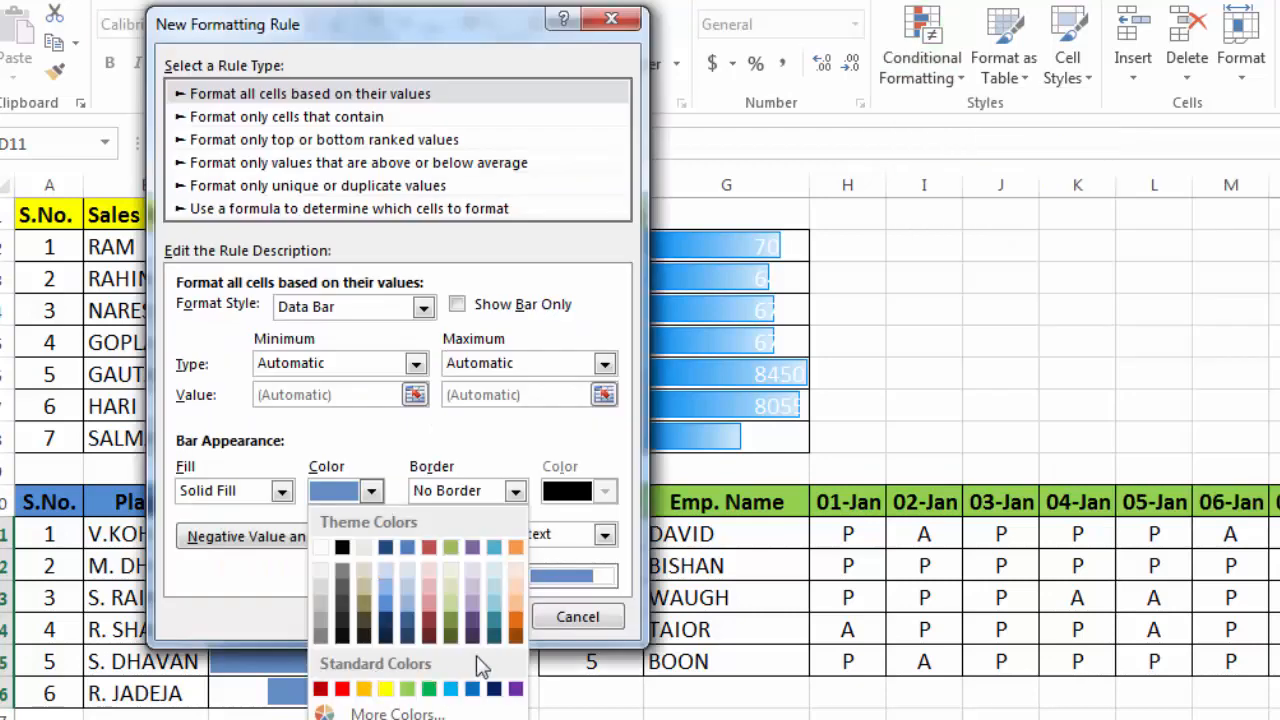
click(515, 622)
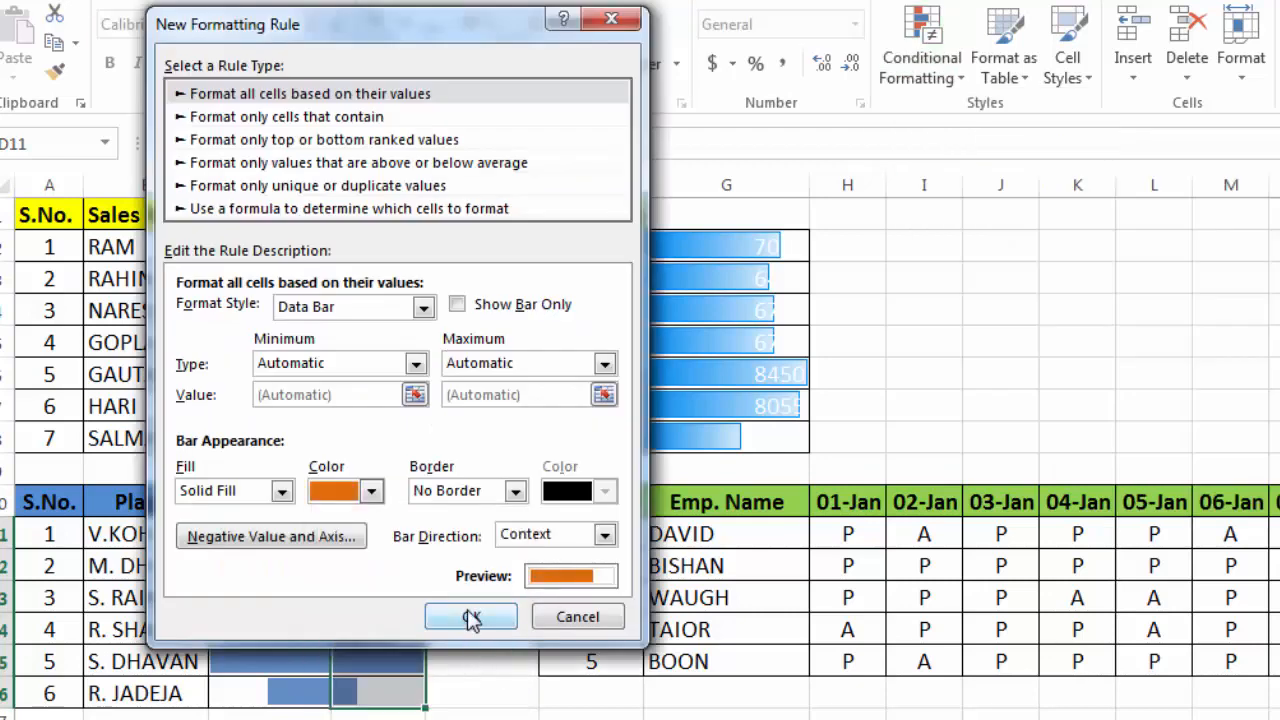
click(471, 620)
click(506, 622)
Apply a custom orange Solid Fill data bar rule with Show Bar Only to the Ball values in D11 to D16
drag(407, 537, 395, 693)
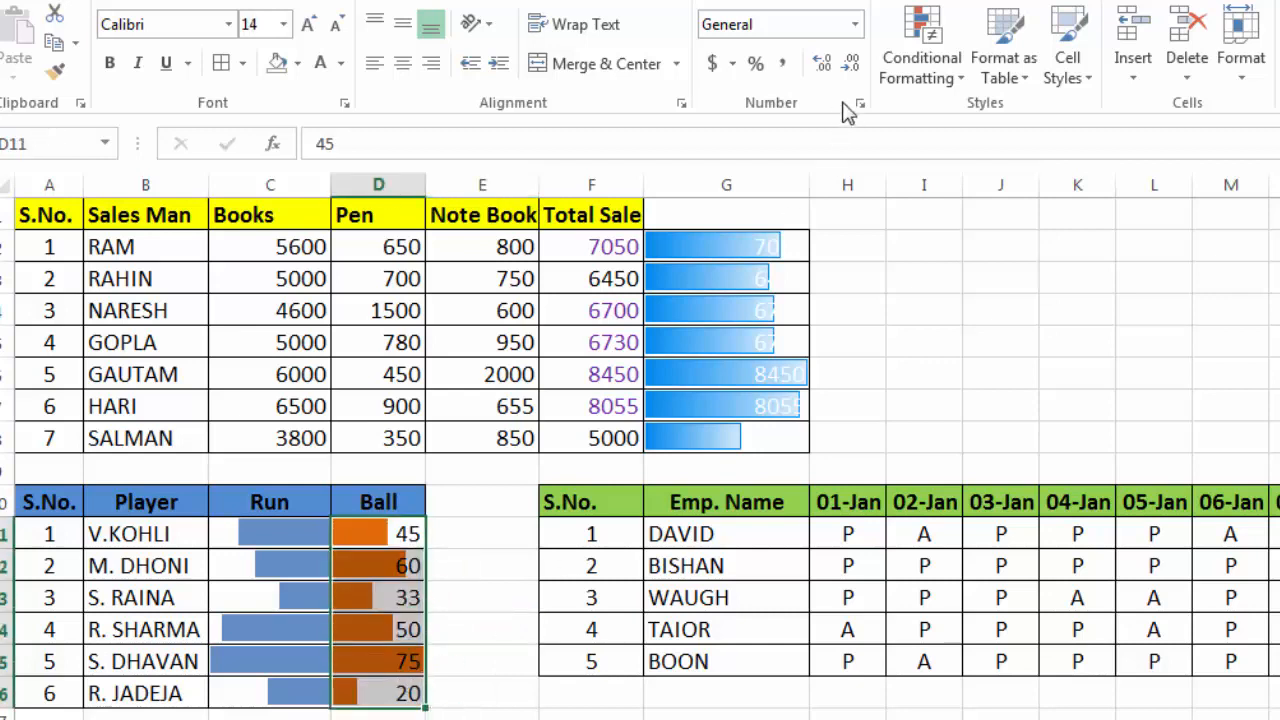
click(921, 60)
mouse_move(983, 245)
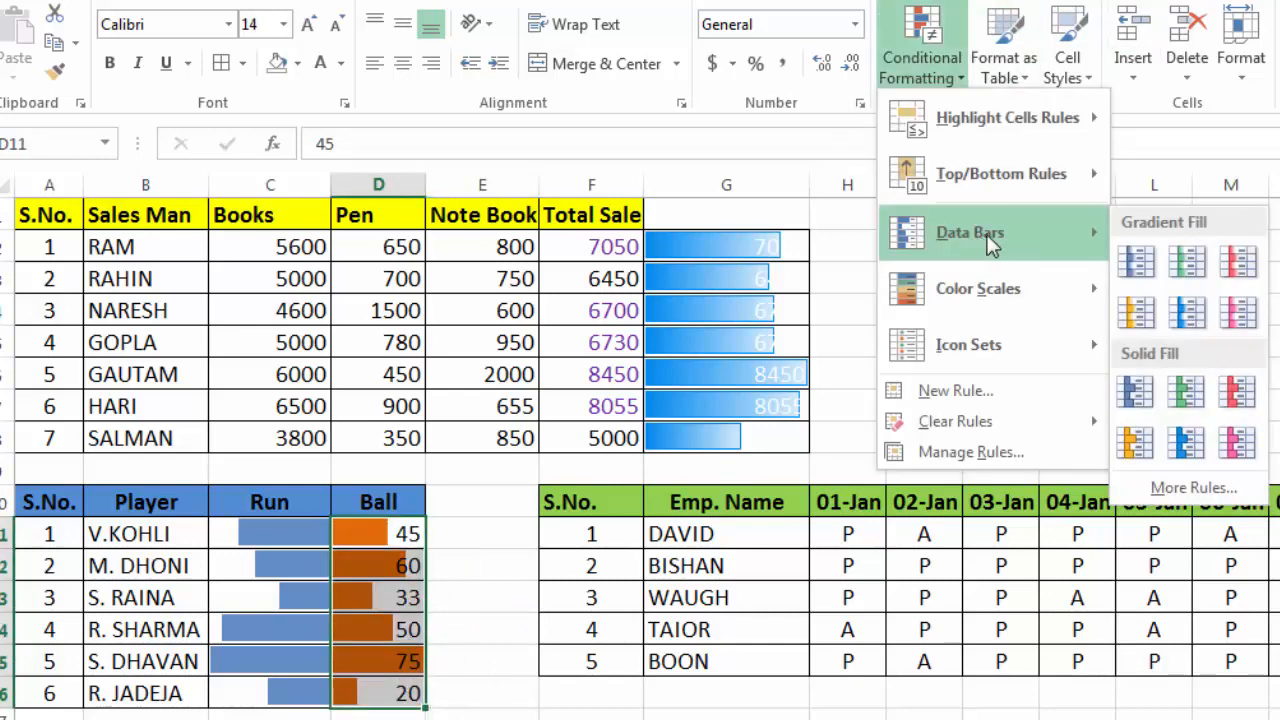
click(1130, 487)
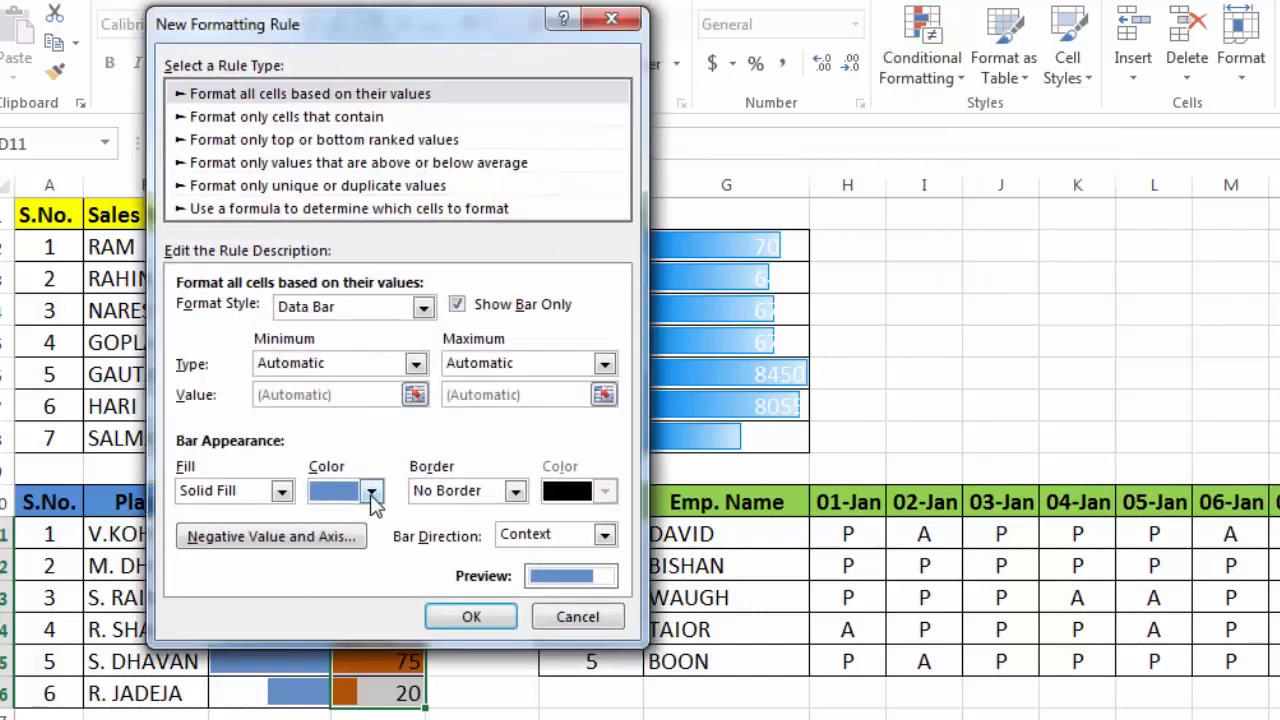
click(371, 491)
click(515, 626)
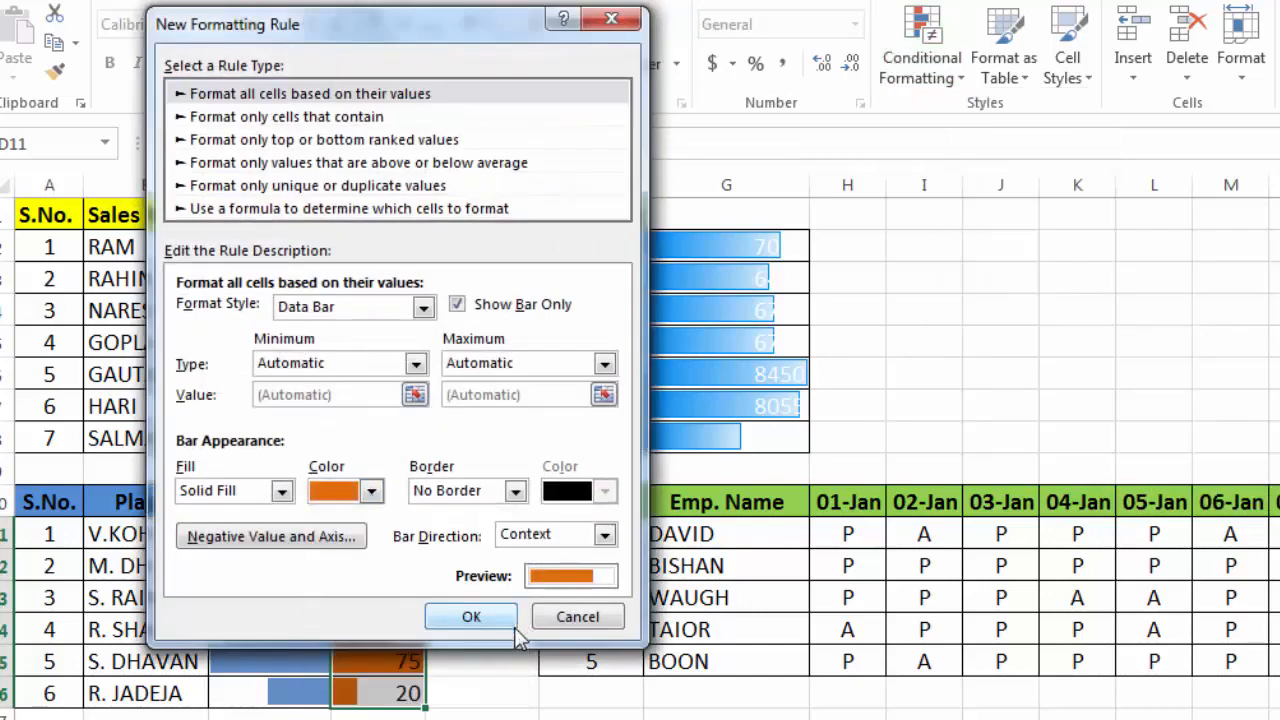
click(466, 617)
click(480, 614)
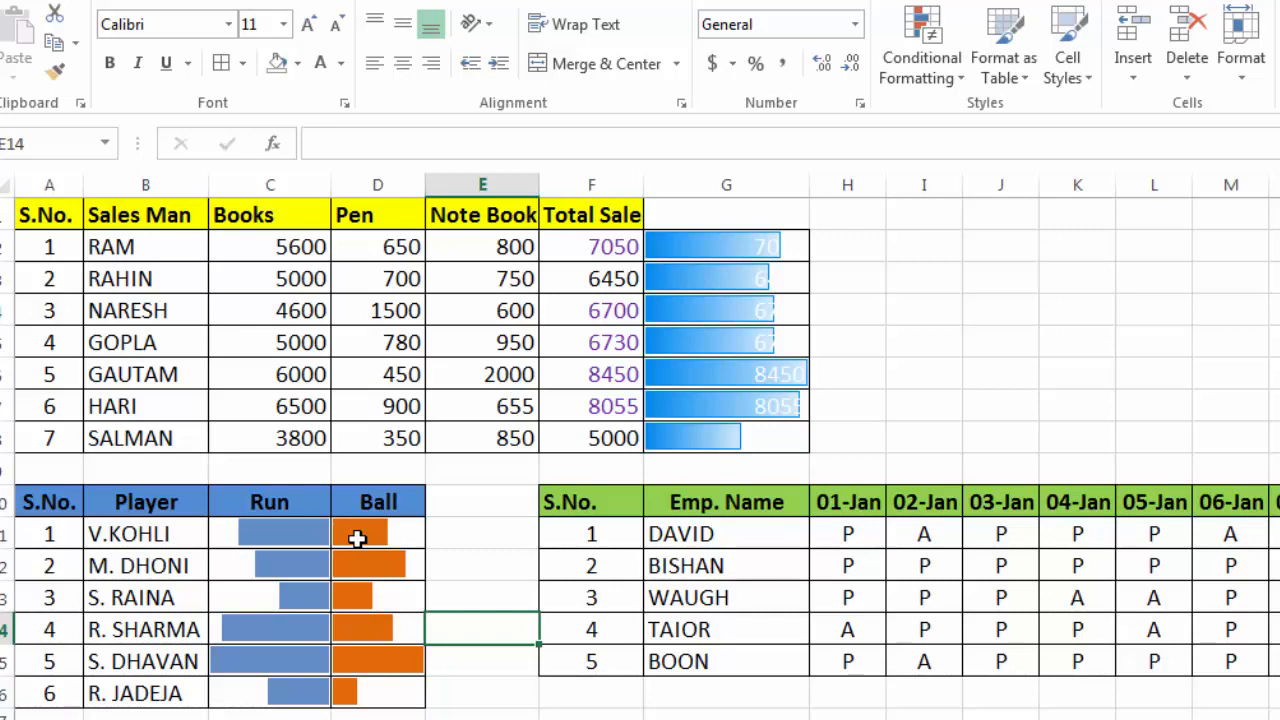
click(795, 563)
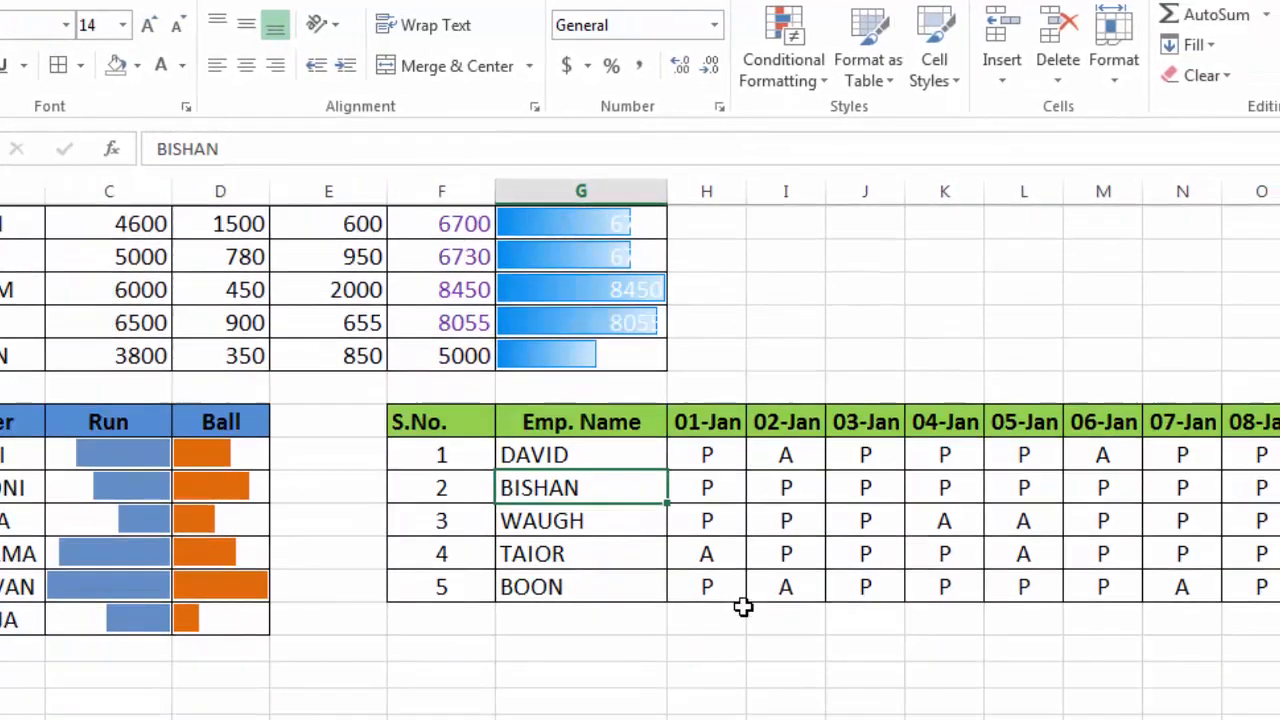
click(734, 486)
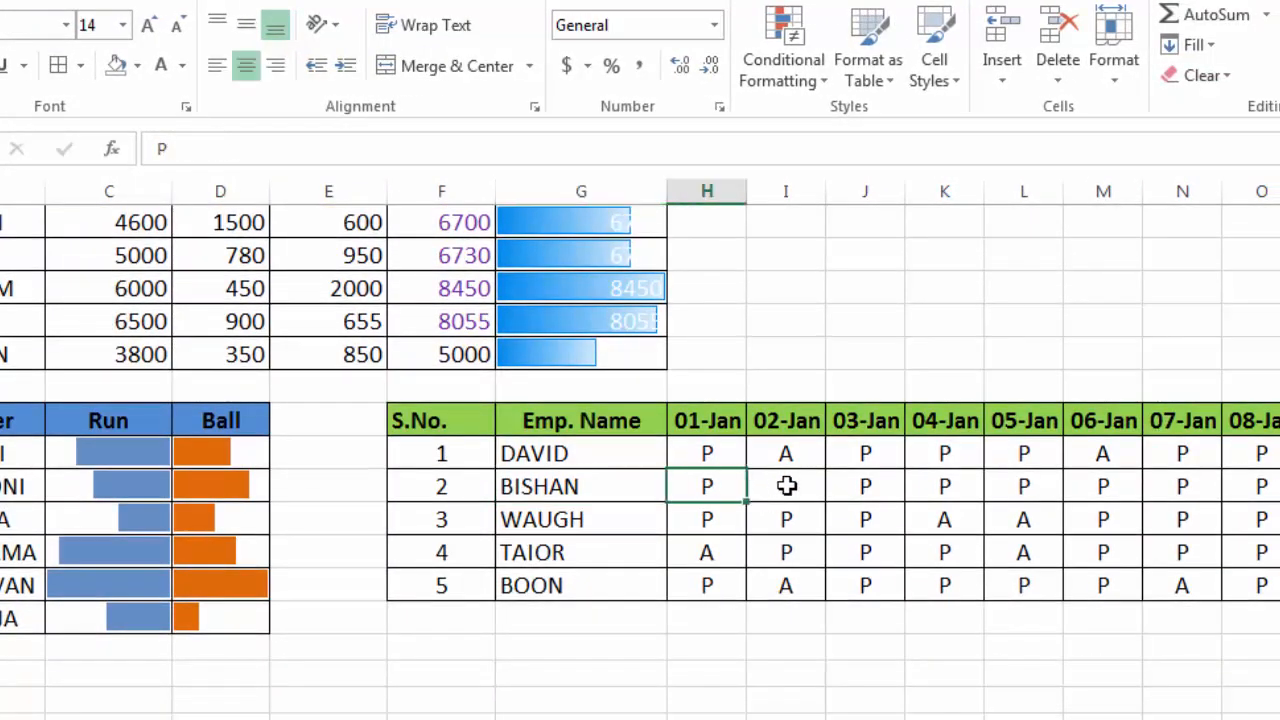
click(786, 486)
click(926, 486)
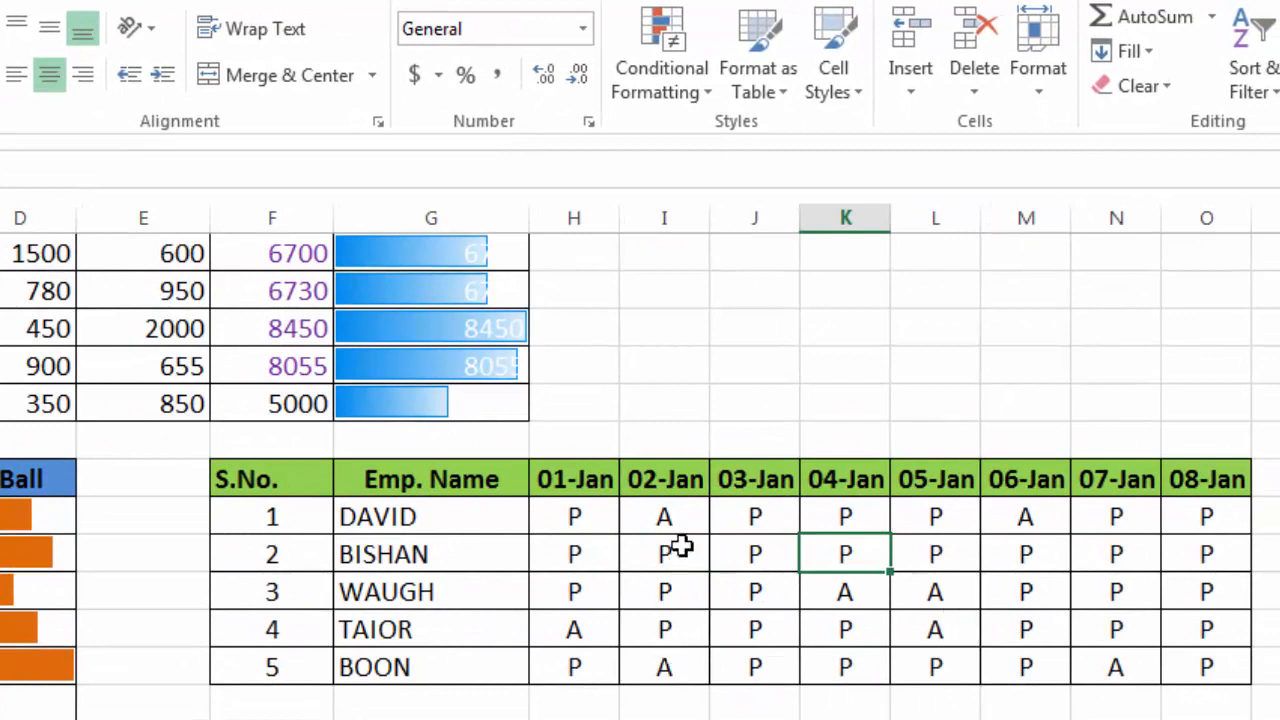
Highlight the attendance entries in H11 to O15 that contain the text A with Red Text
drag(575, 517, 1168, 673)
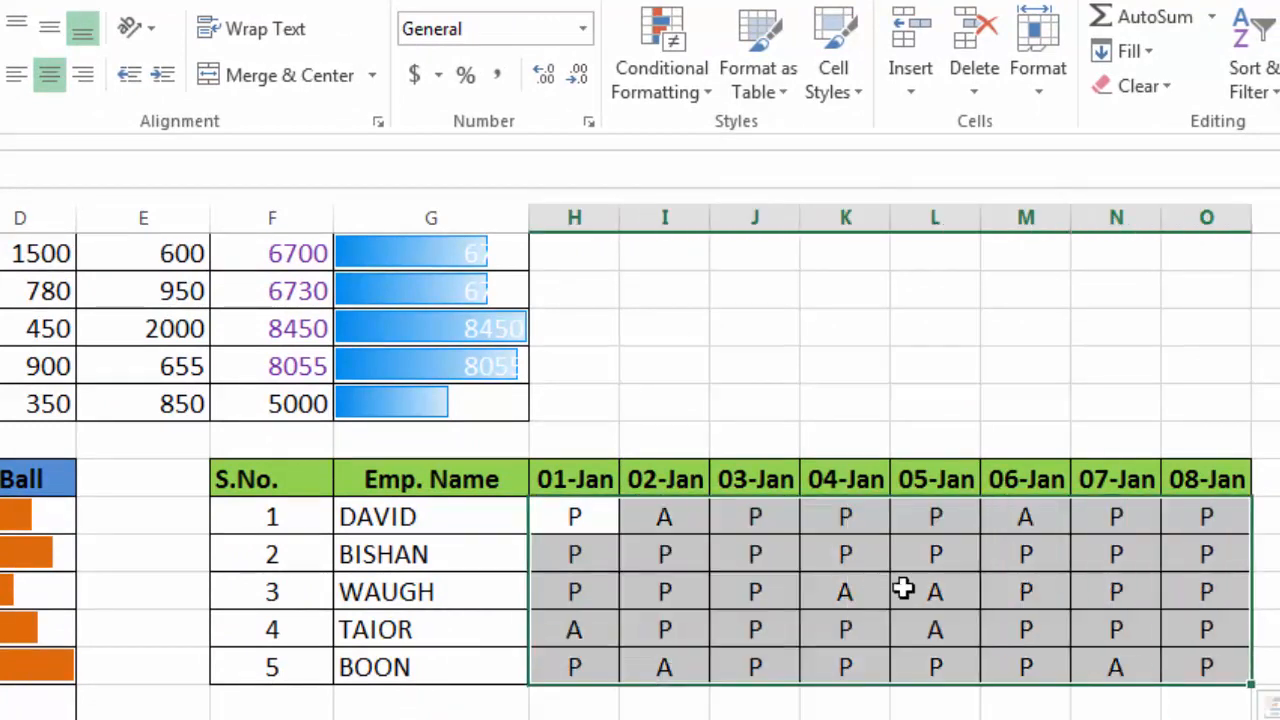
click(706, 93)
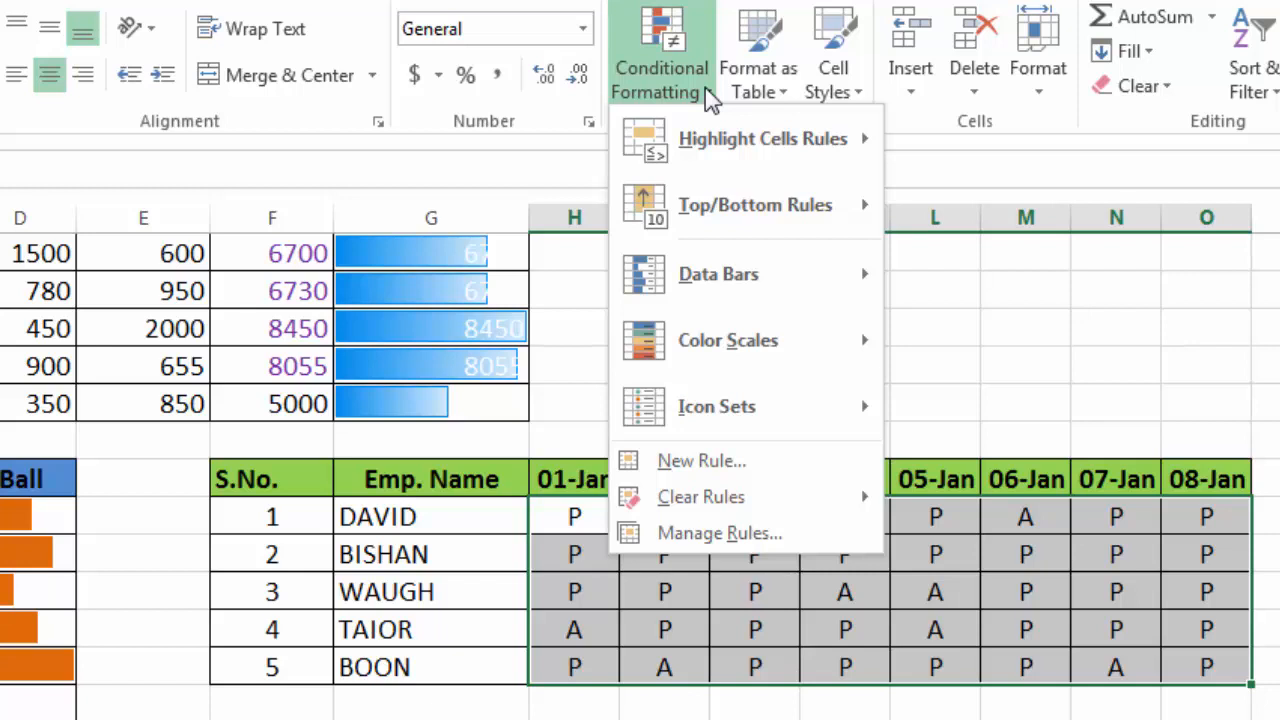
mouse_move(651, 134)
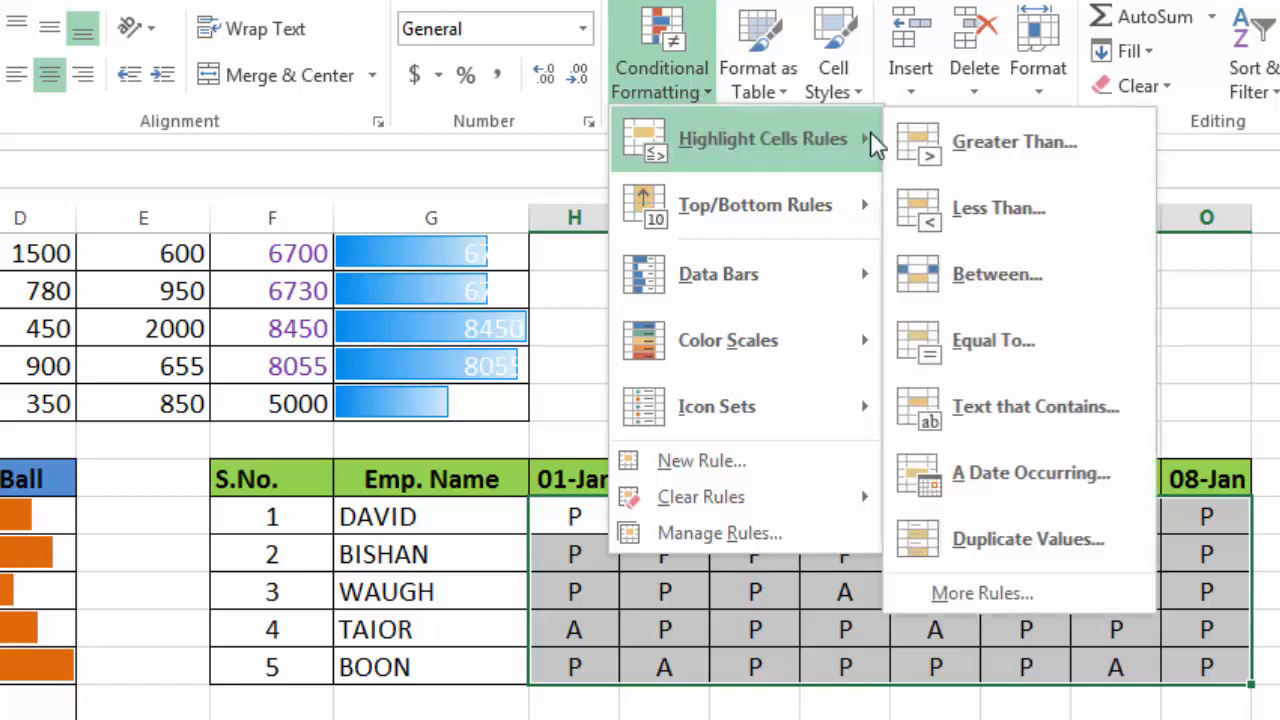
click(1006, 412)
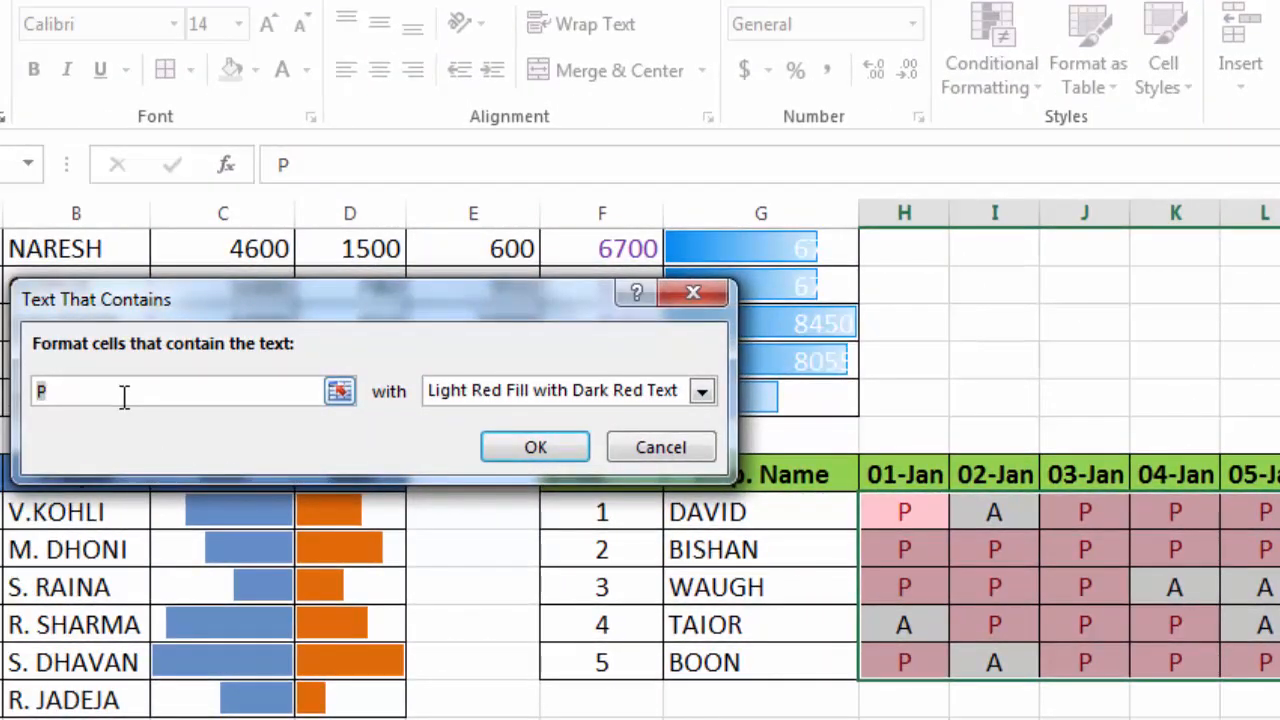
text(A)
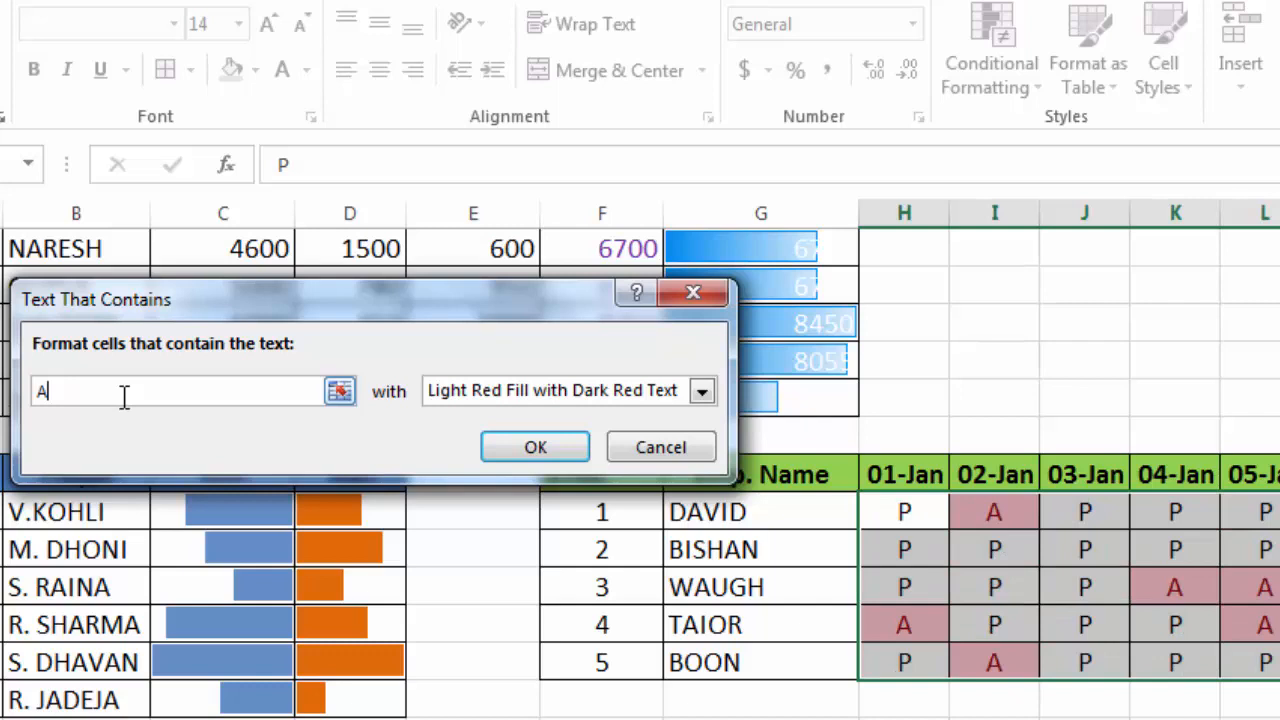
click(704, 392)
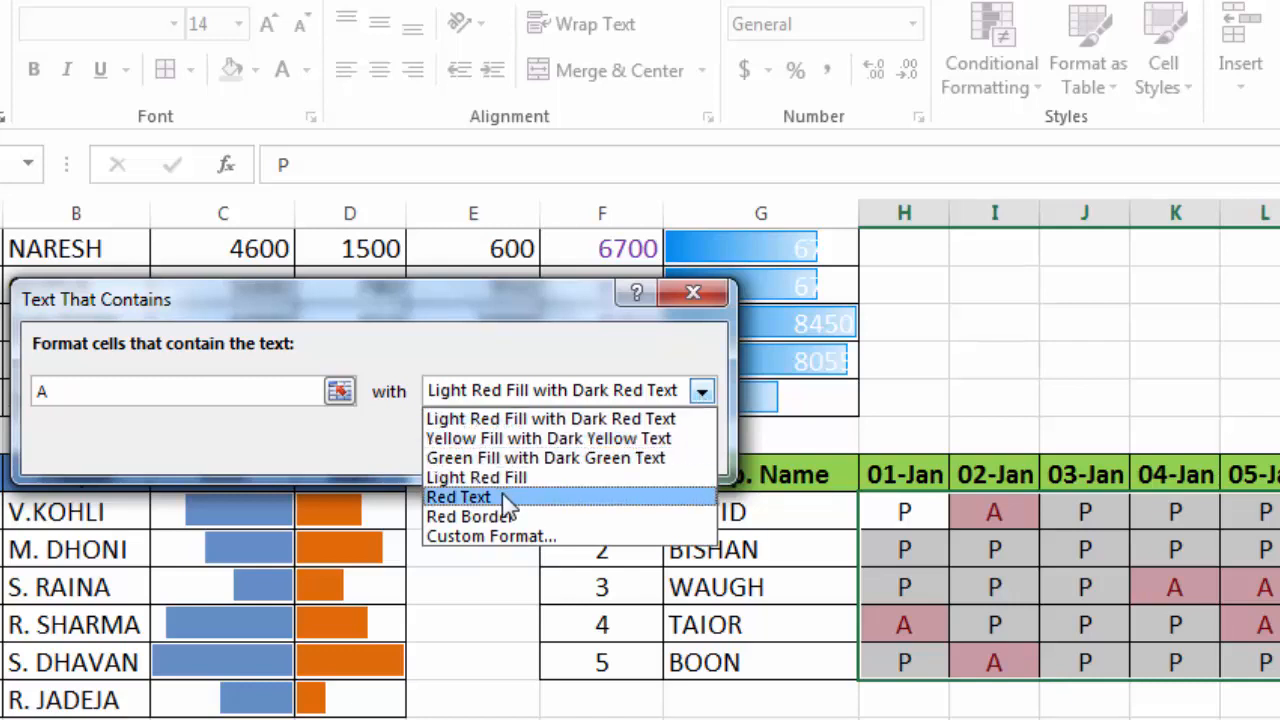
click(460, 497)
click(540, 449)
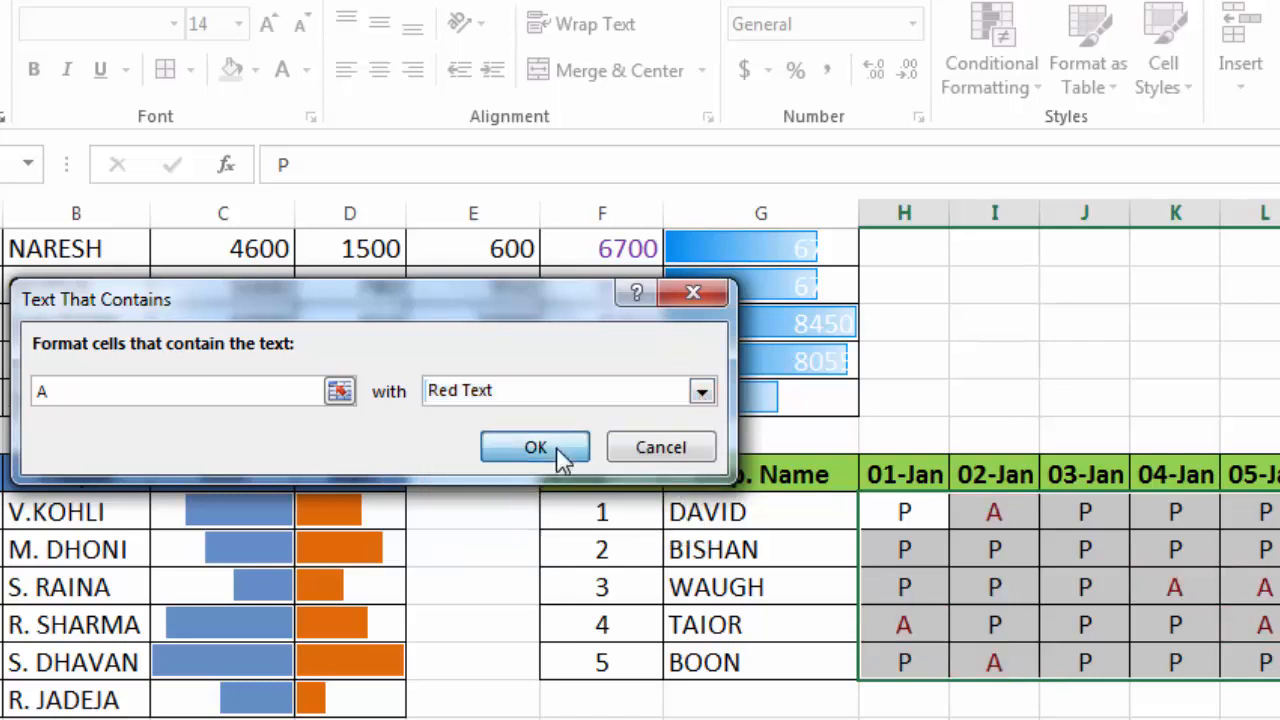
click(892, 626)
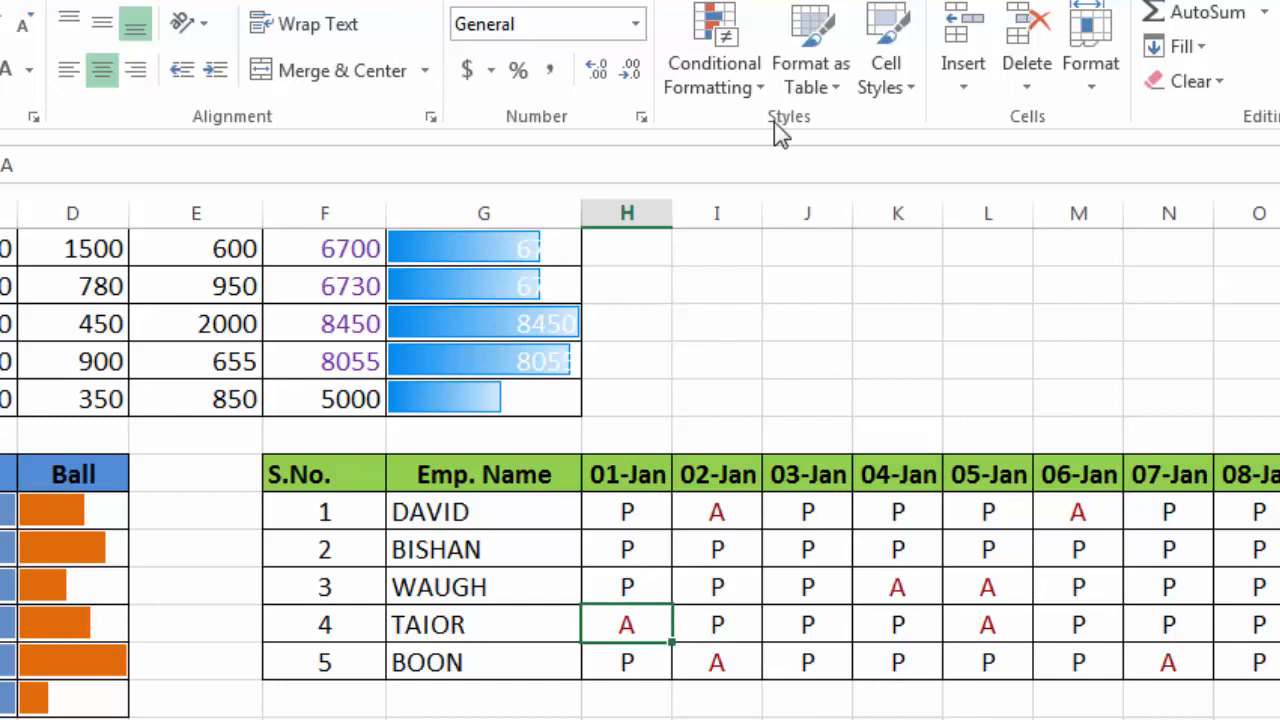
Examine the condition types and comparison operators offered for a new rule that formats only cells that contain a given value
click(758, 95)
click(721, 402)
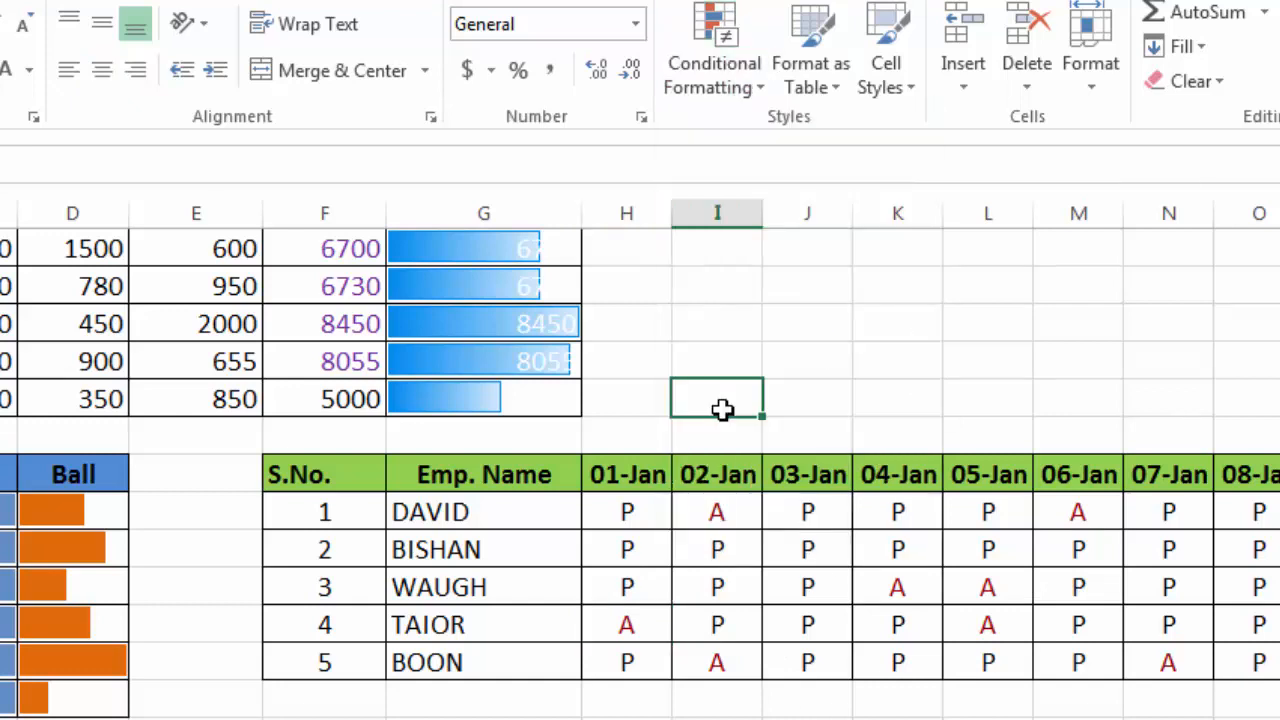
click(755, 85)
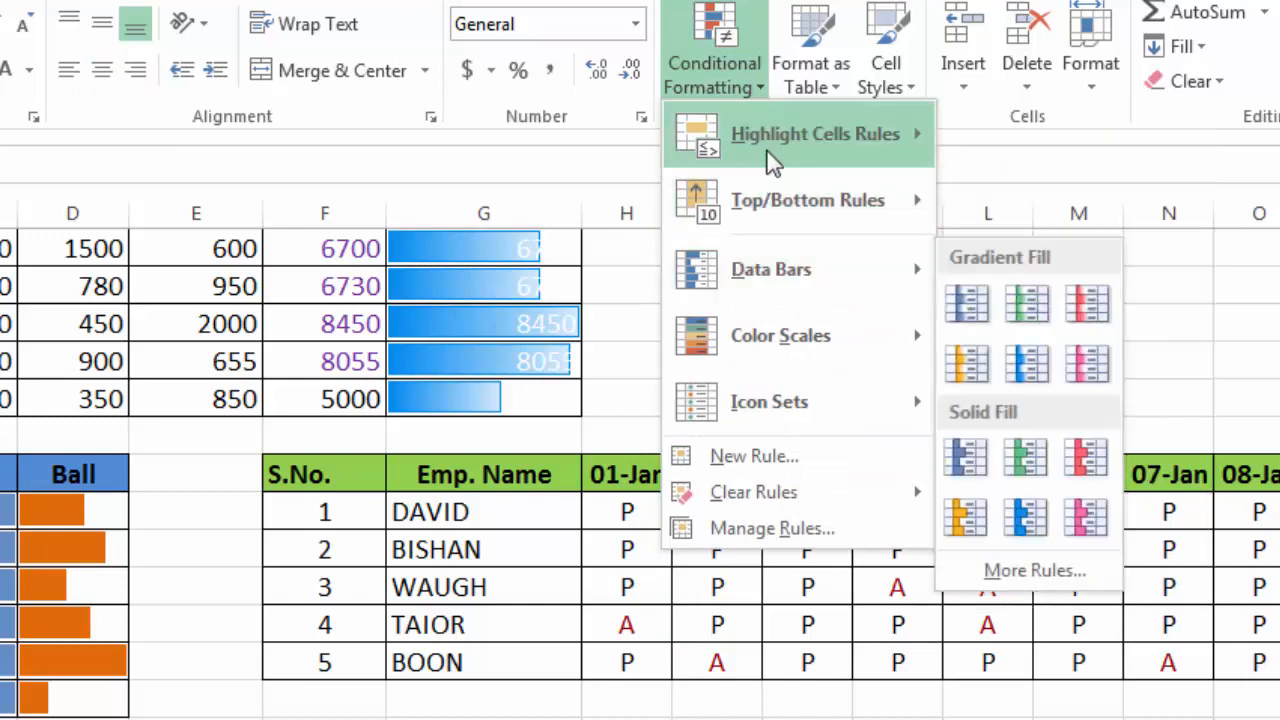
mouse_move(773, 160)
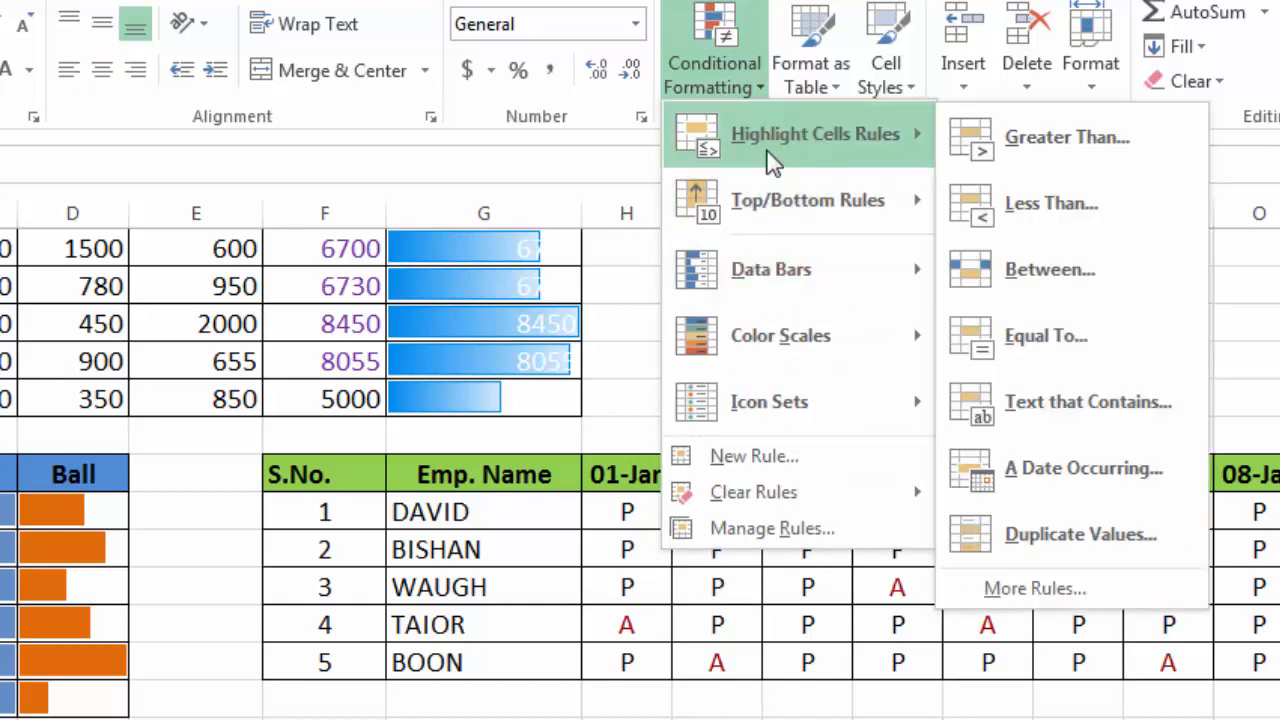
click(770, 458)
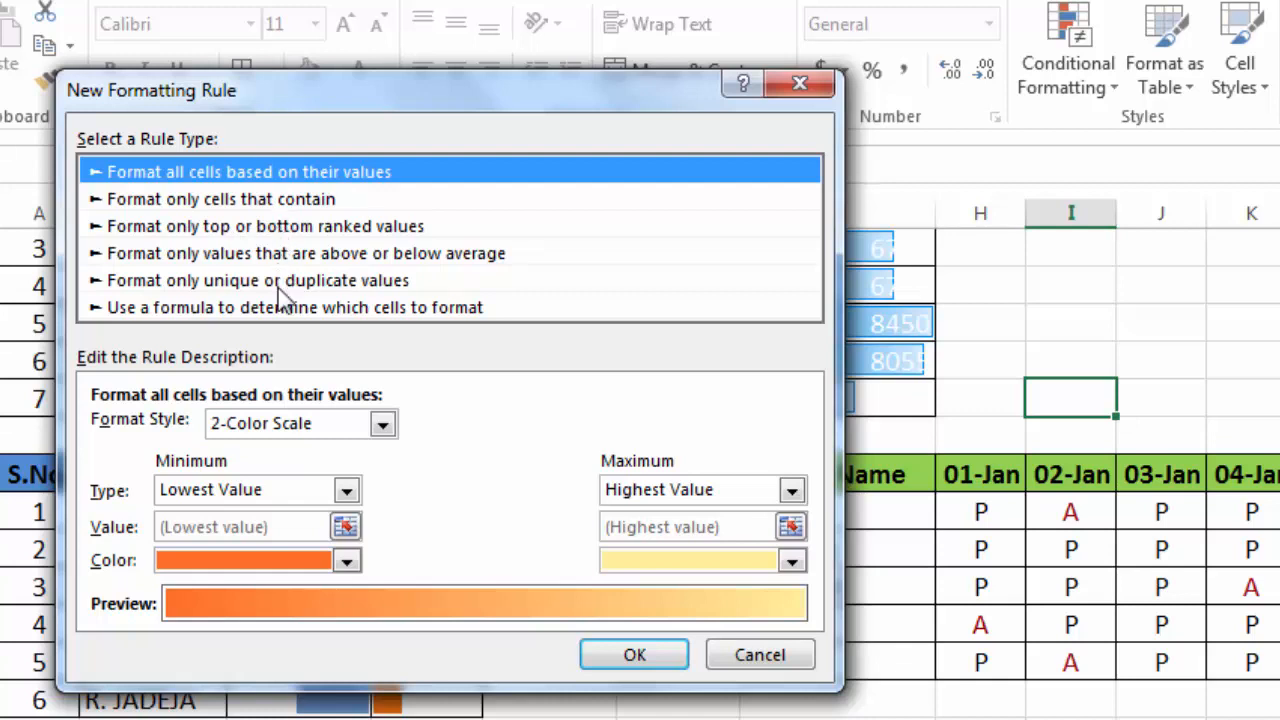
click(264, 203)
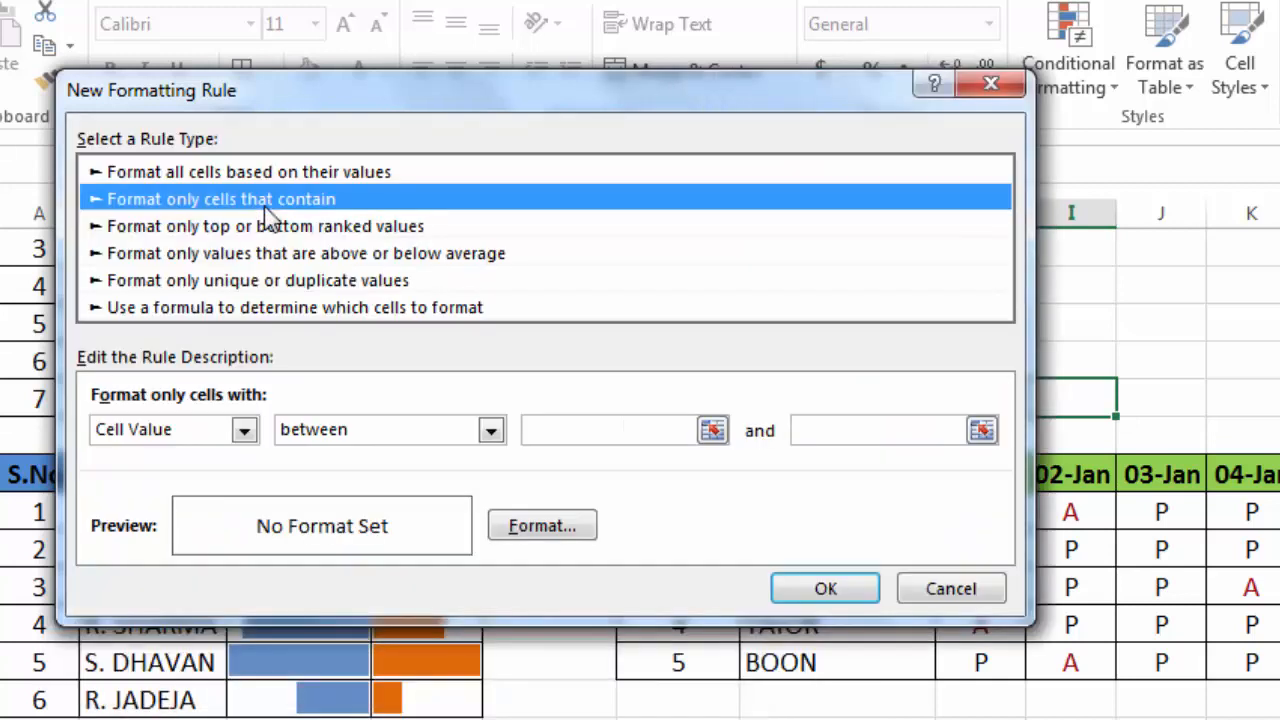
click(244, 430)
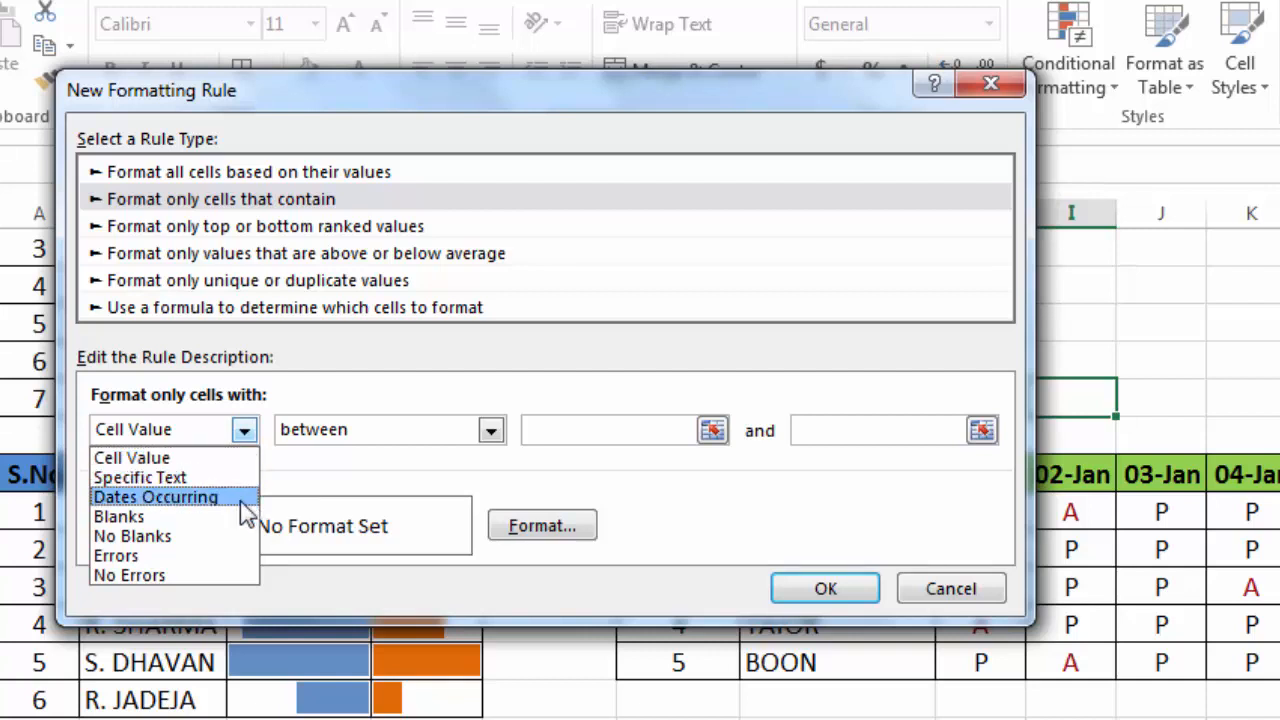
click(246, 431)
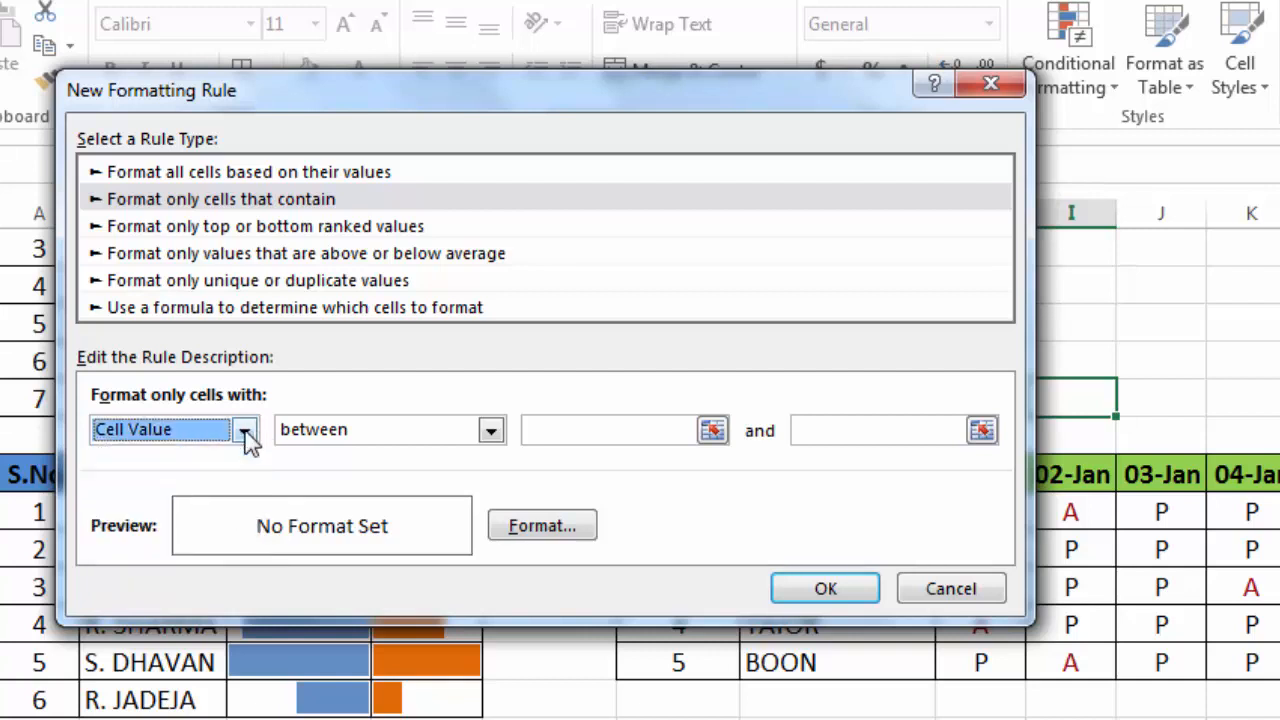
click(491, 431)
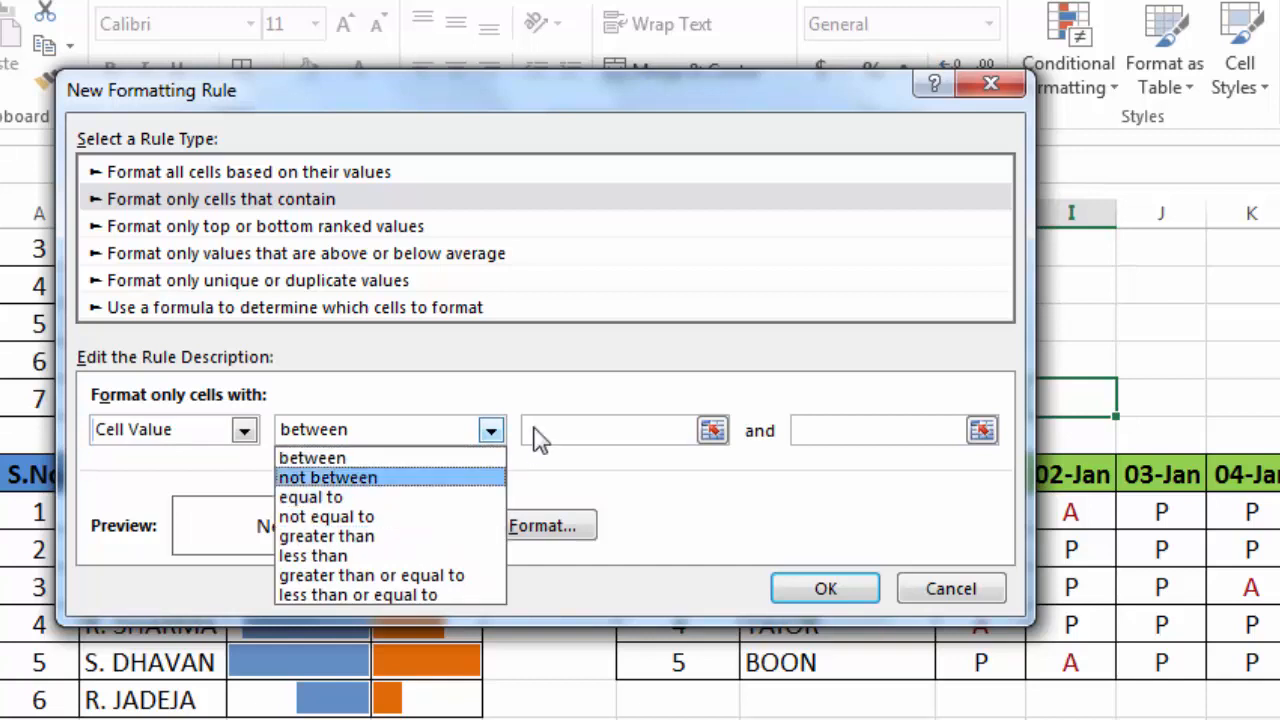
click(491, 431)
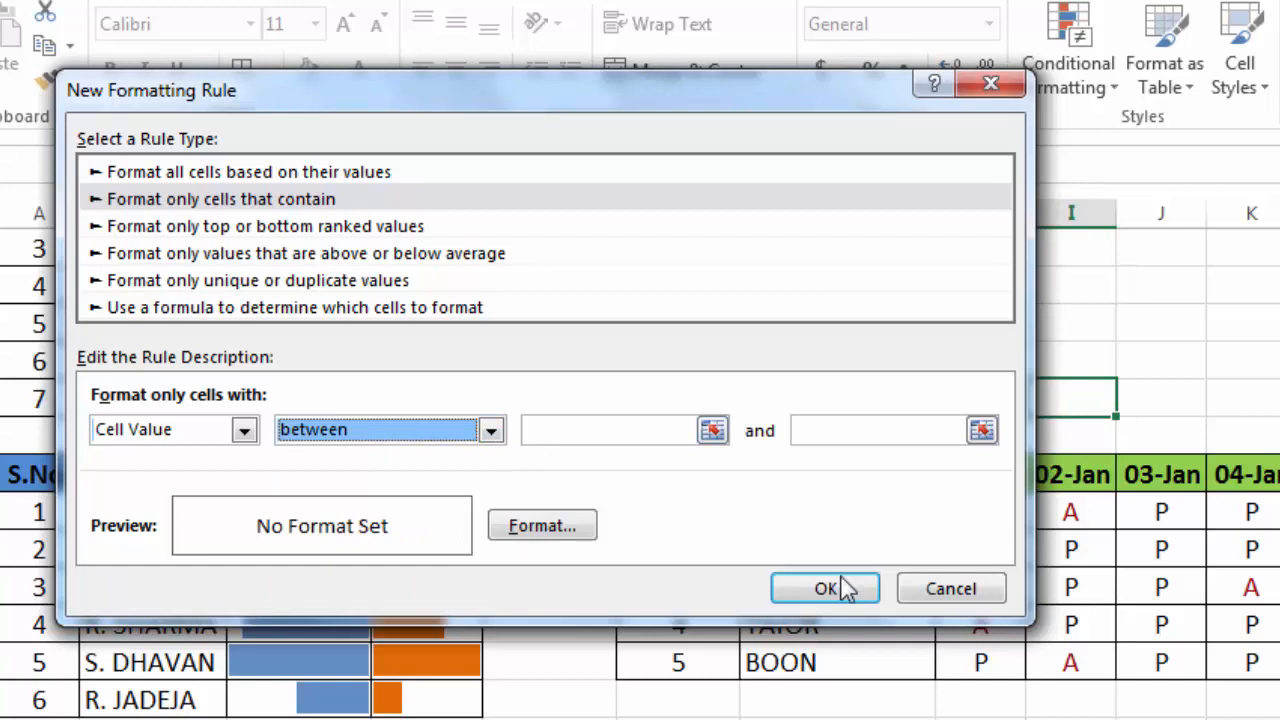
click(951, 588)
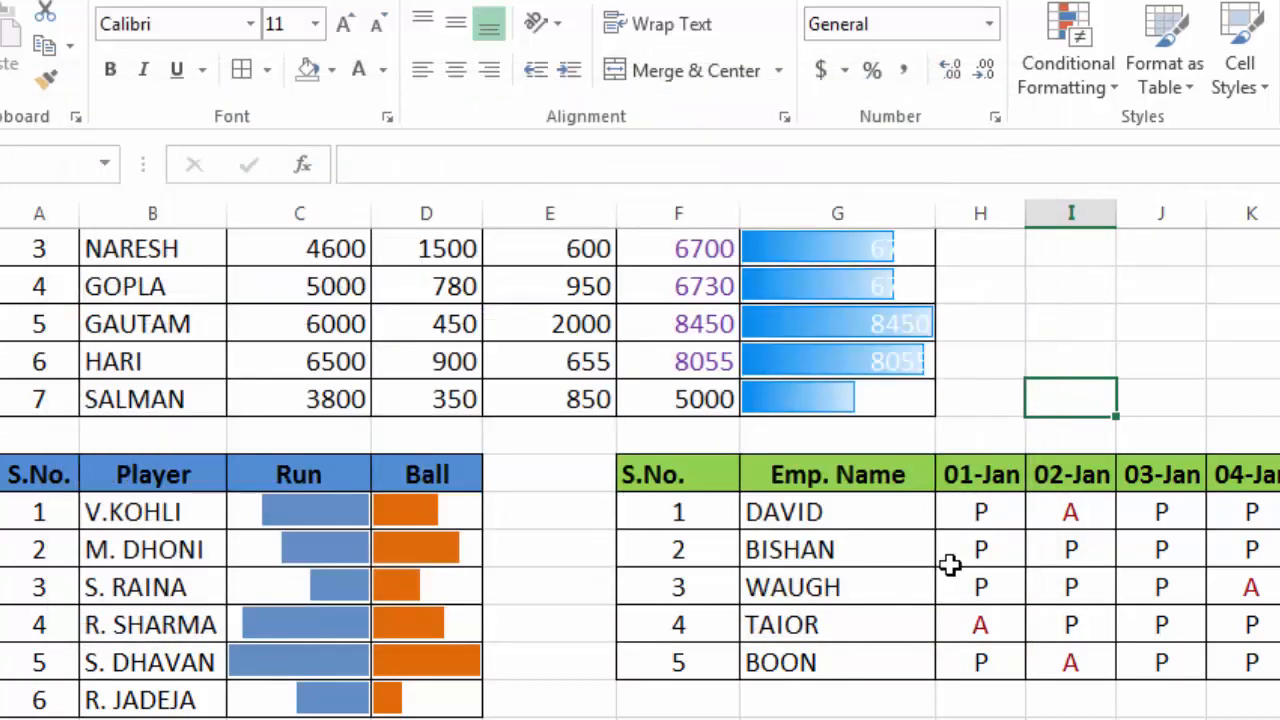
click(1006, 260)
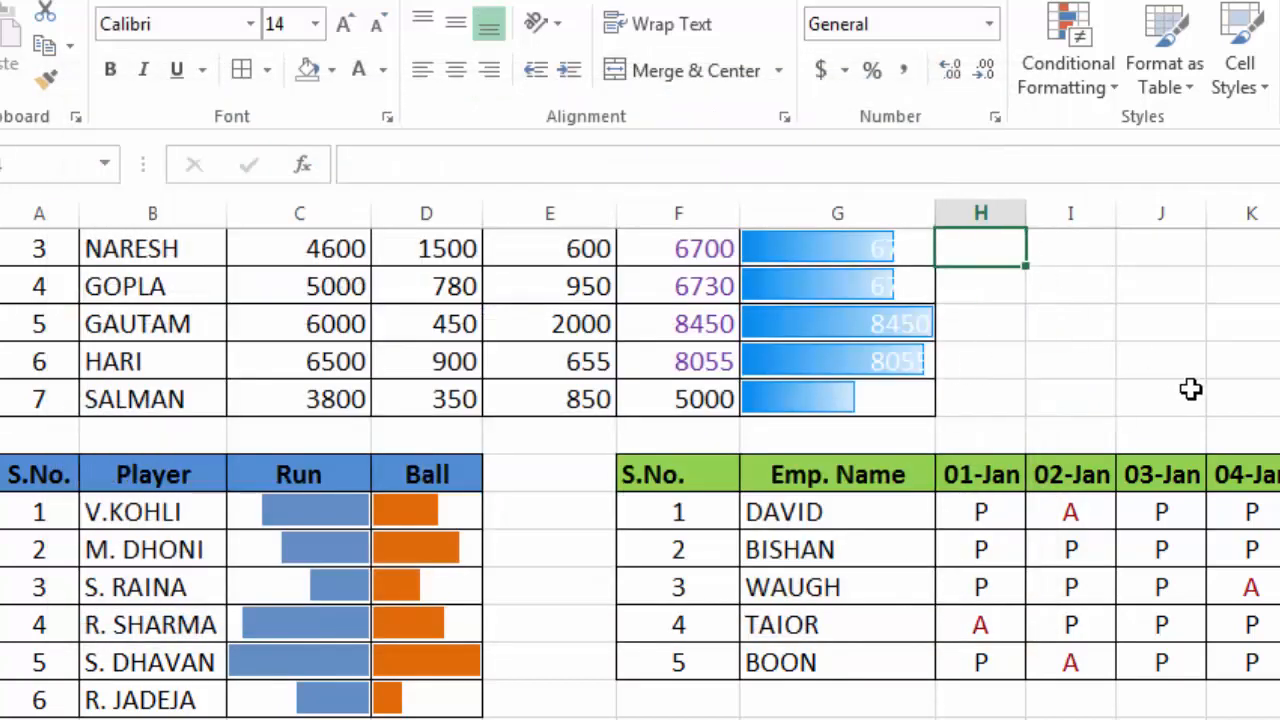
Set the font size of the two number columns in C20 to D25 to 14
scroll(983, 506, down, 4)
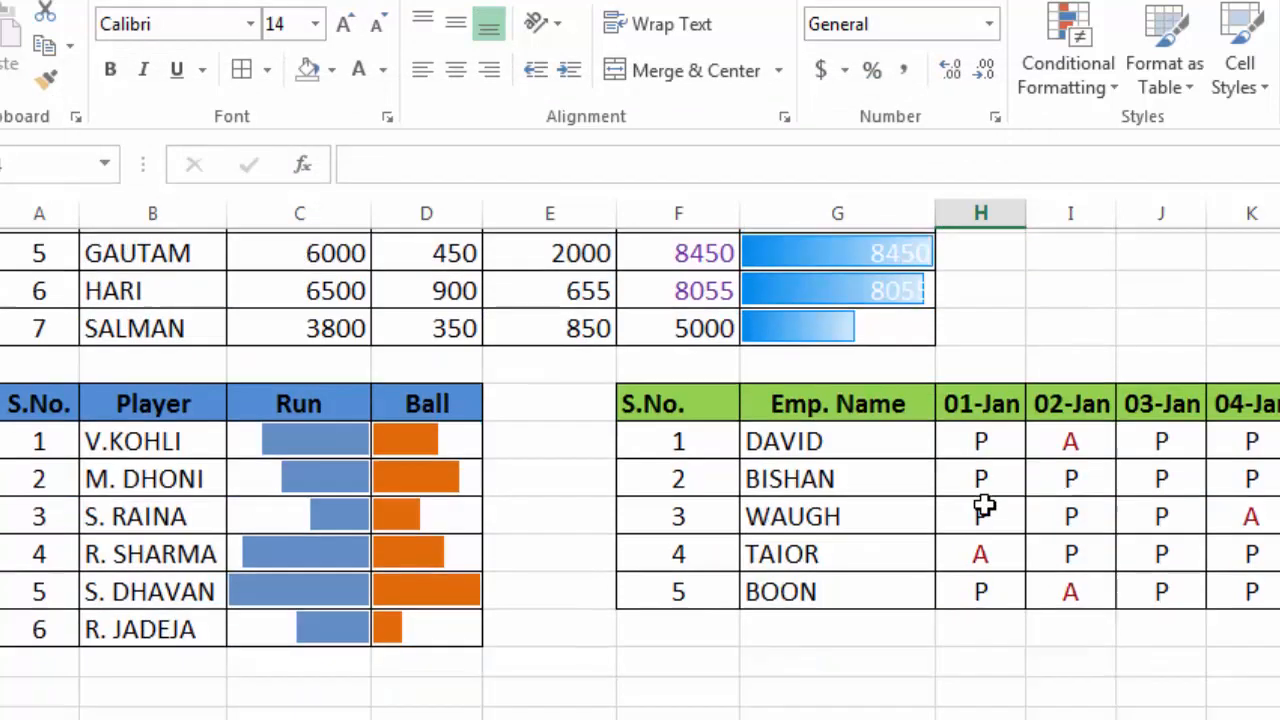
click(317, 362)
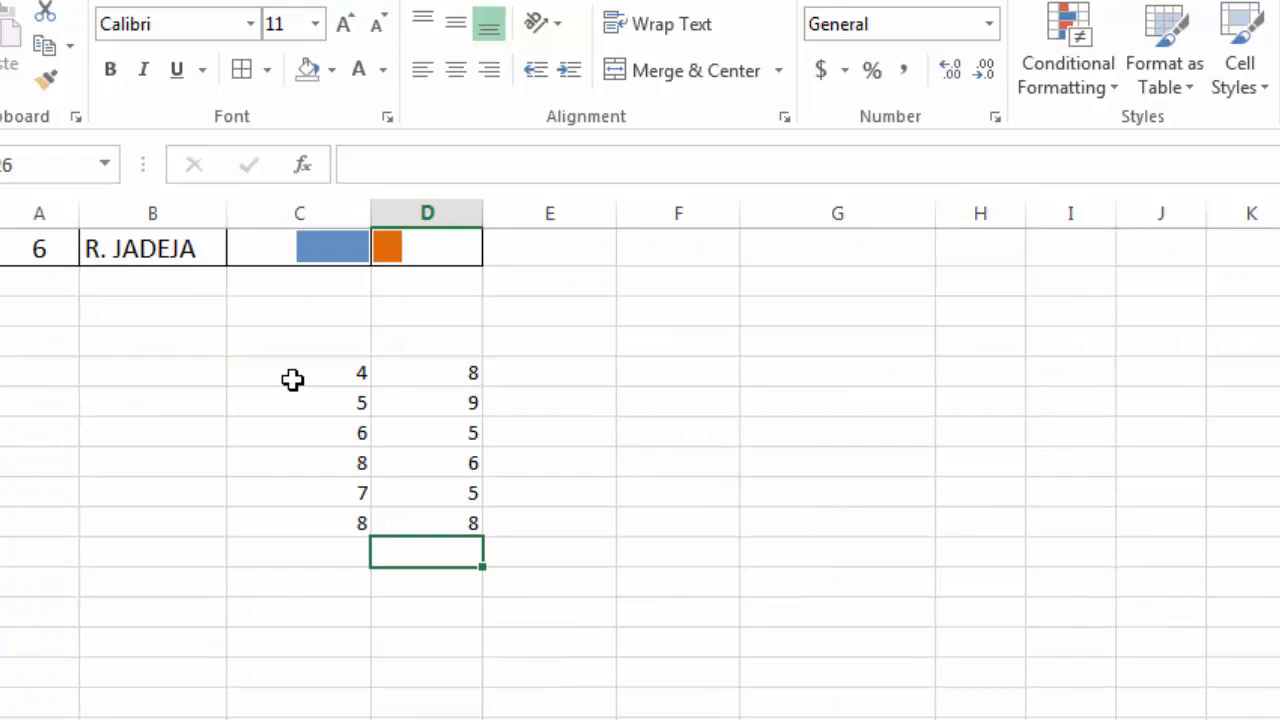
click(290, 378)
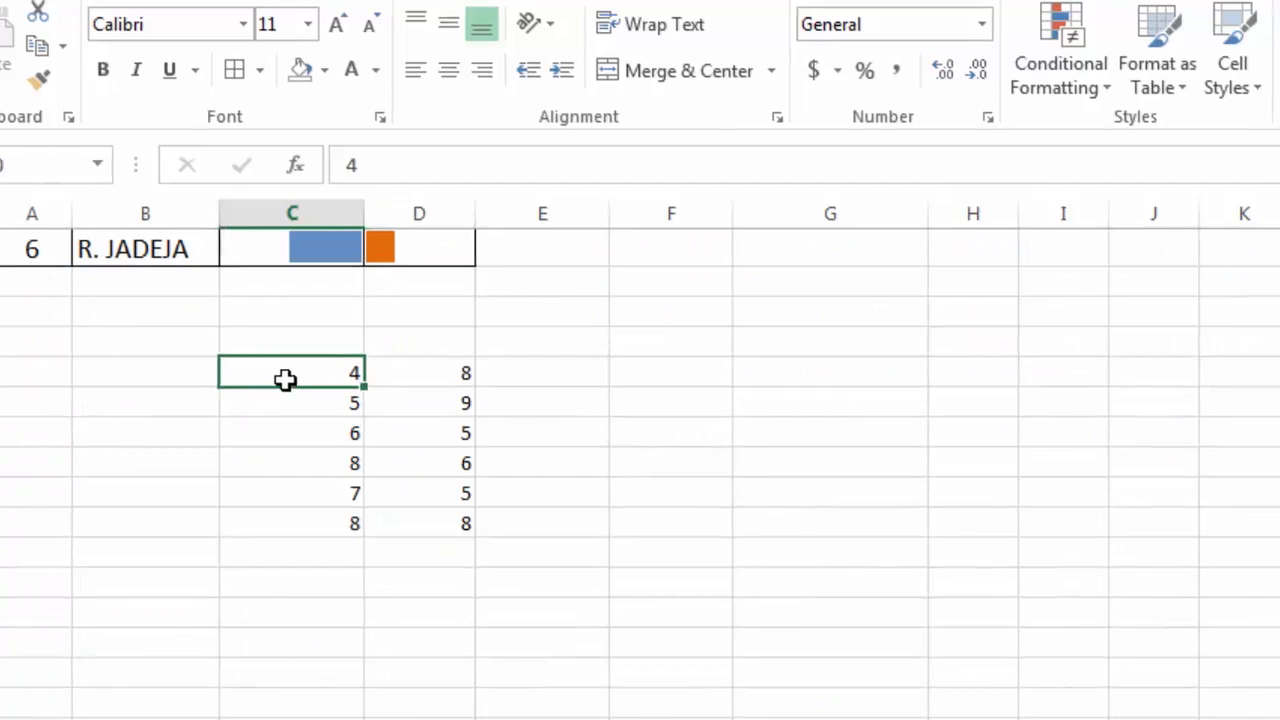
drag(78, 389, 210, 533)
click(99, 36)
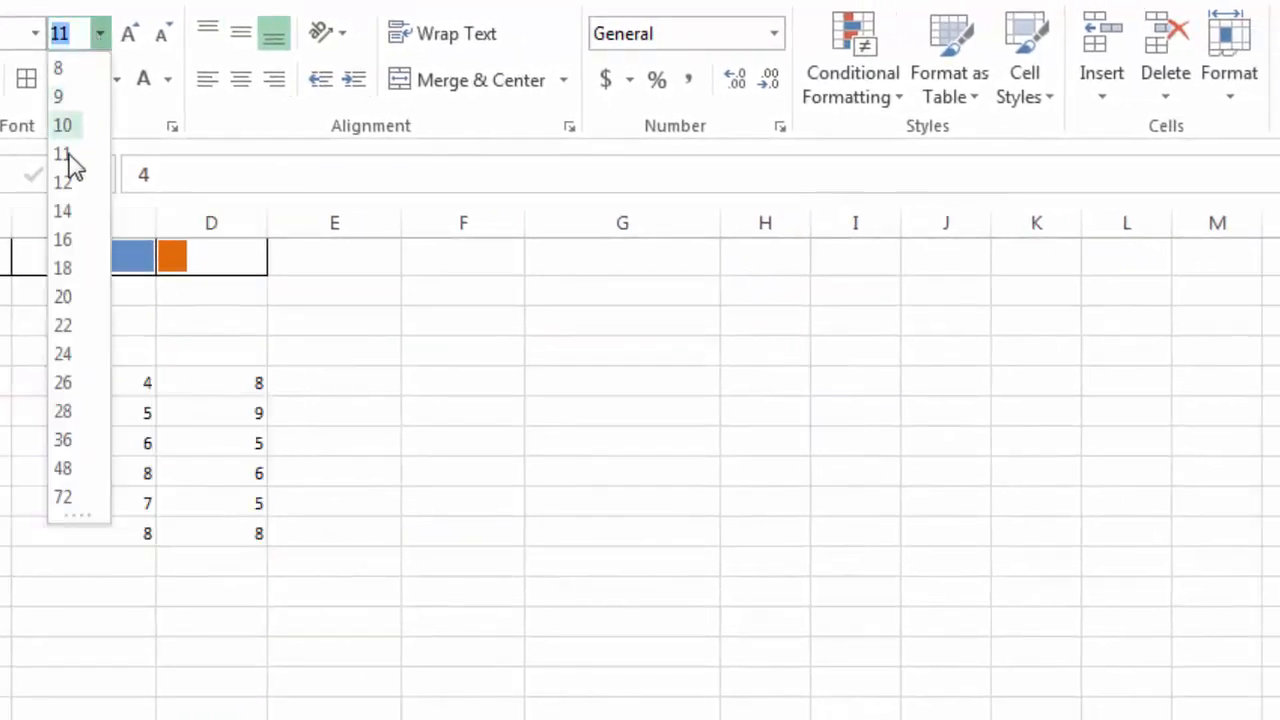
click(70, 211)
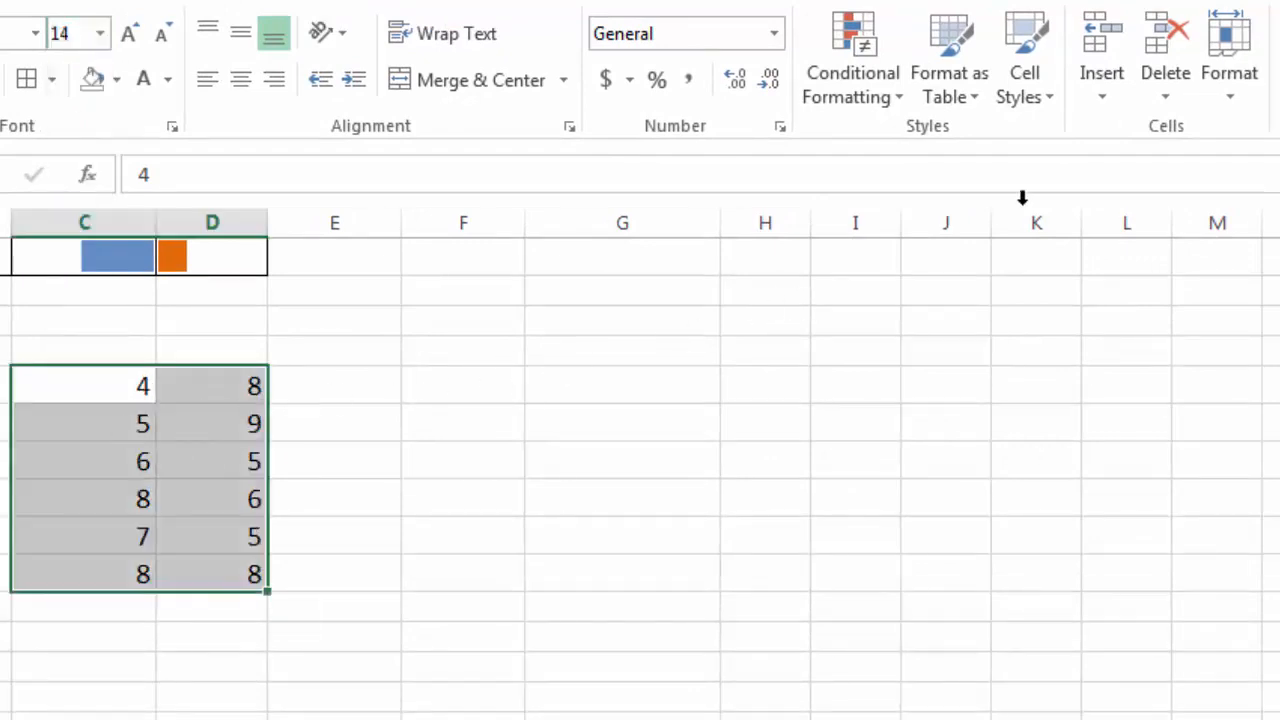
Create a new rule for C20 that formats only cells whose cell value is equal to =$D$20
drag(94, 391, 108, 569)
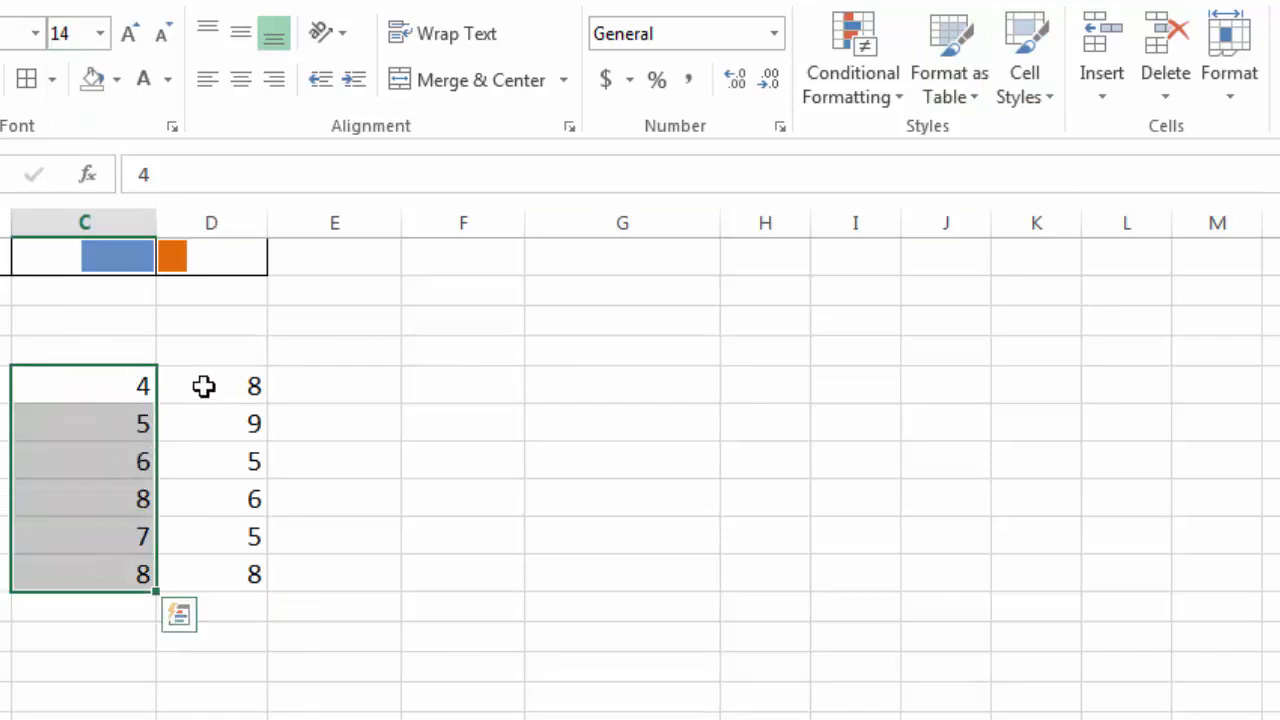
click(80, 423)
click(107, 383)
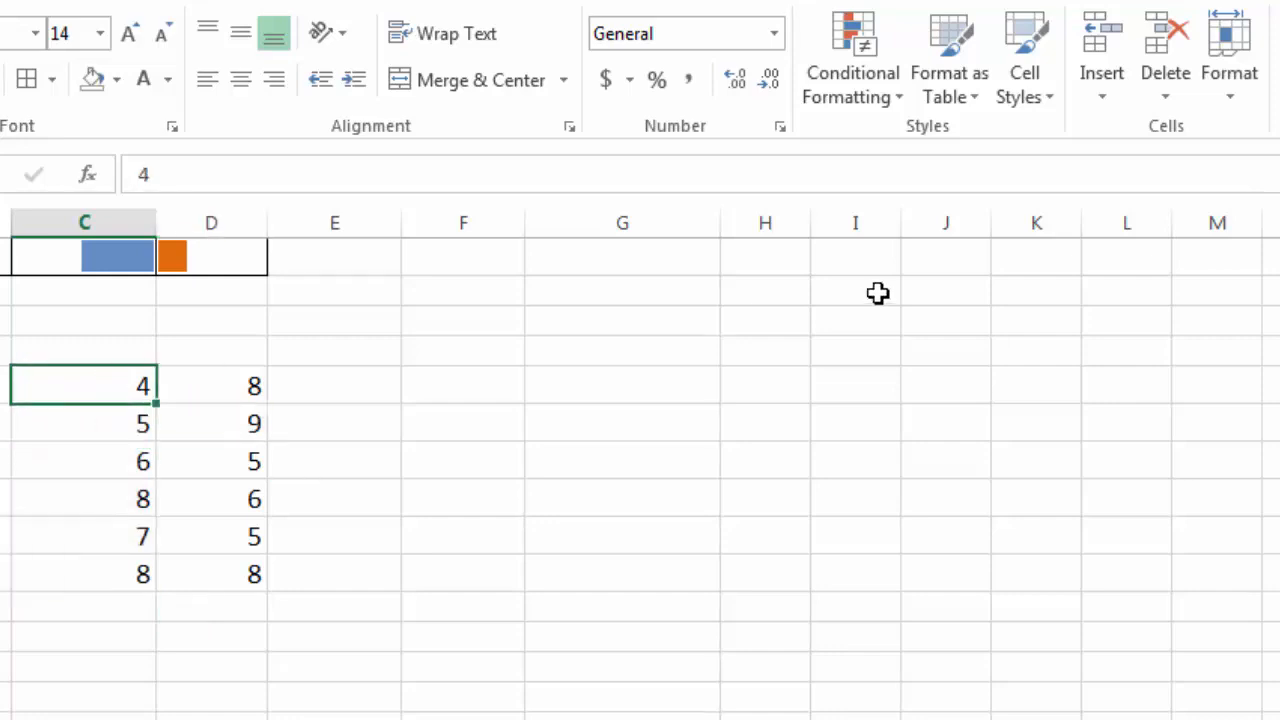
click(896, 112)
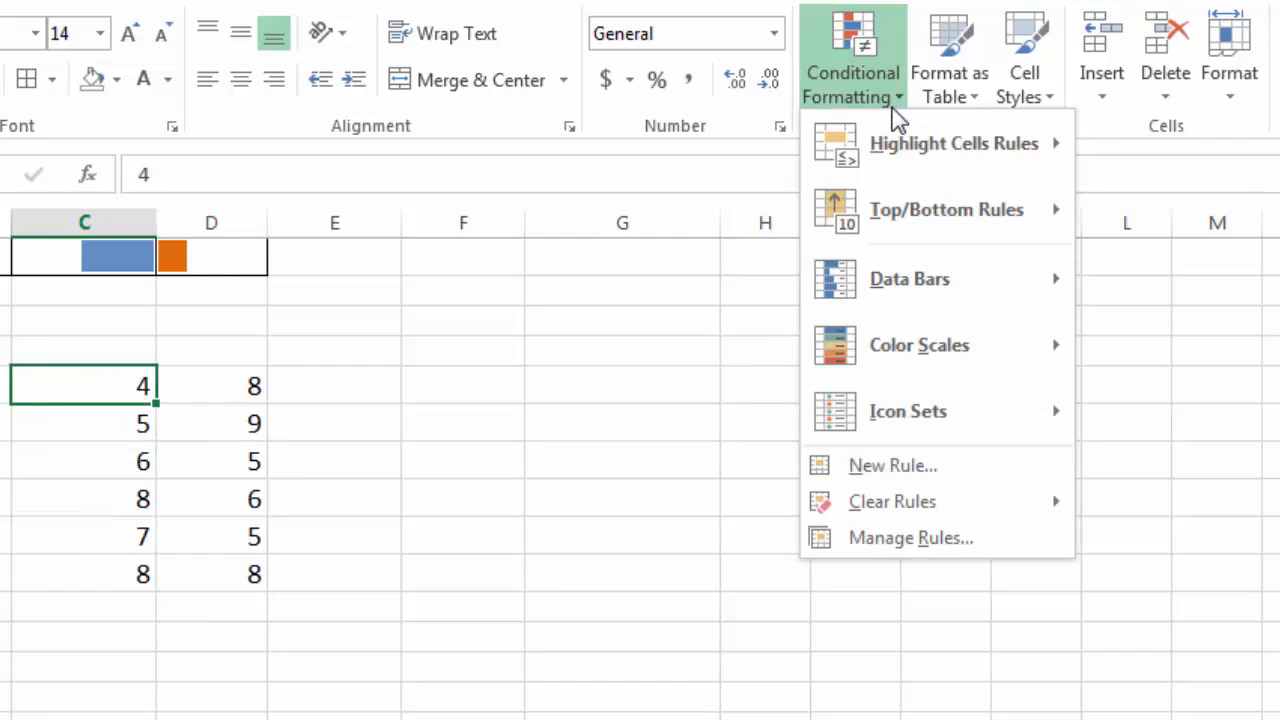
click(882, 465)
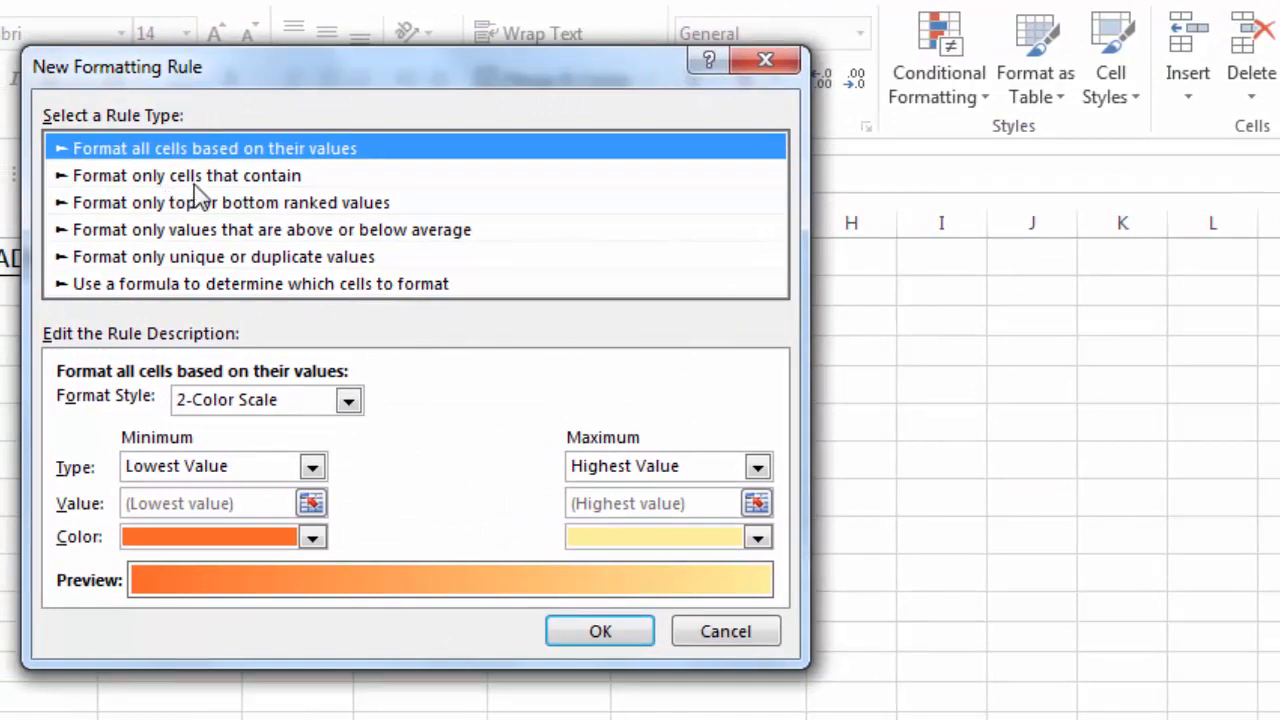
click(215, 182)
drag(389, 80, 875, 115)
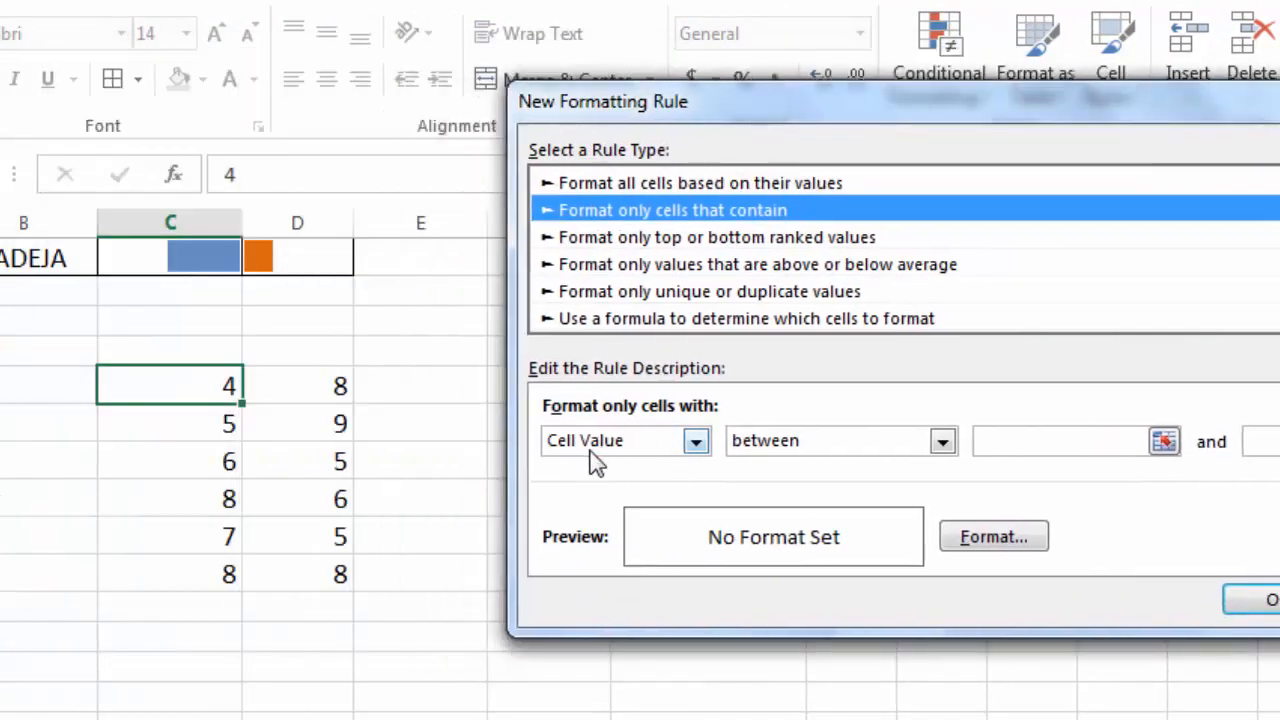
click(942, 441)
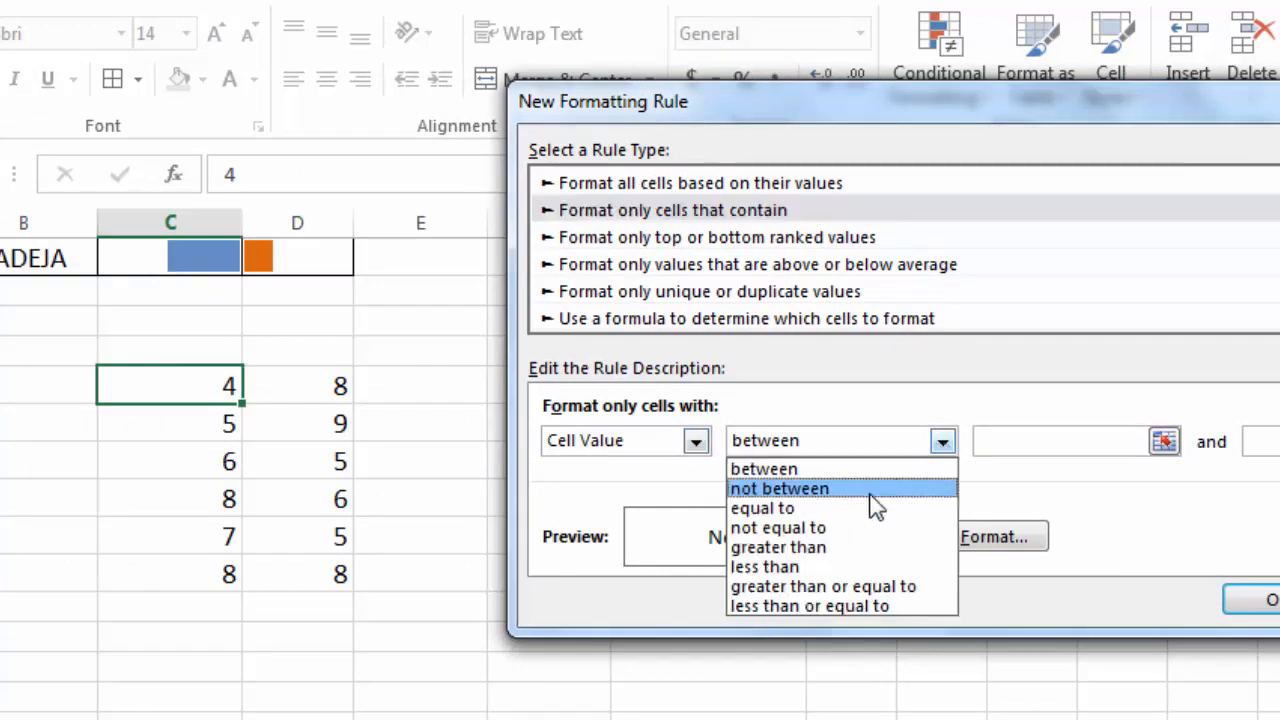
click(815, 509)
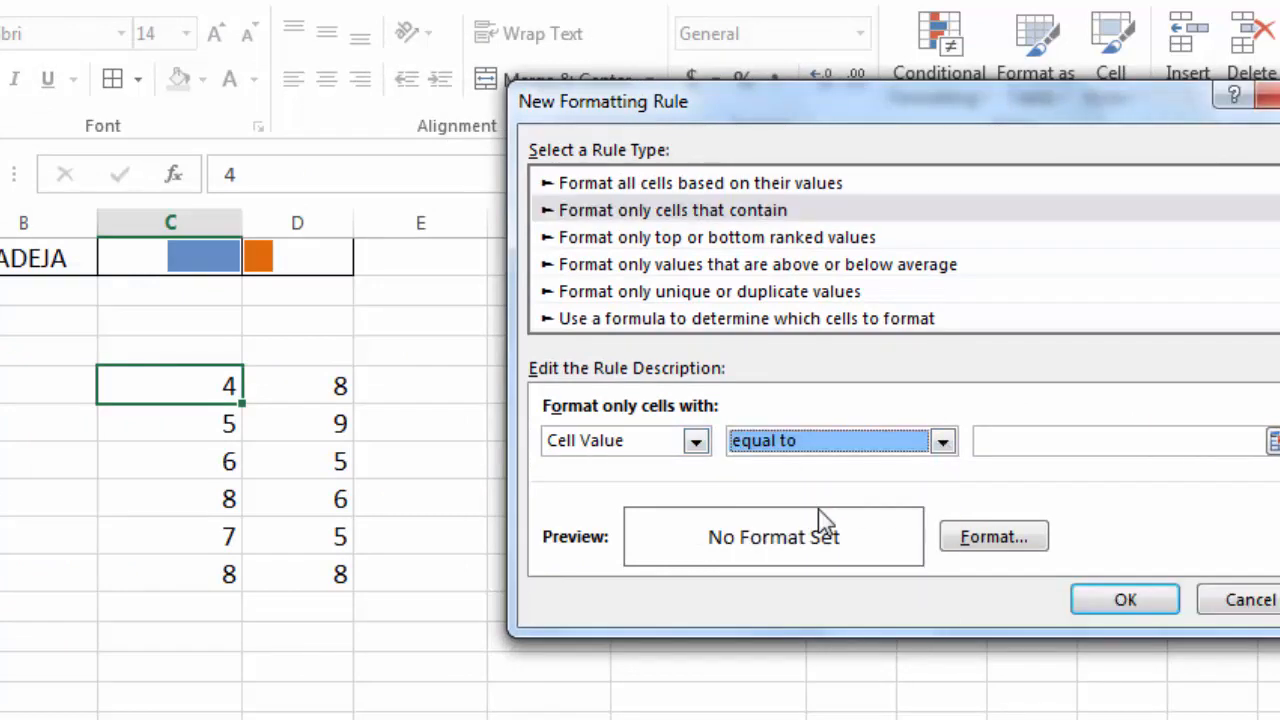
click(1095, 440)
click(306, 389)
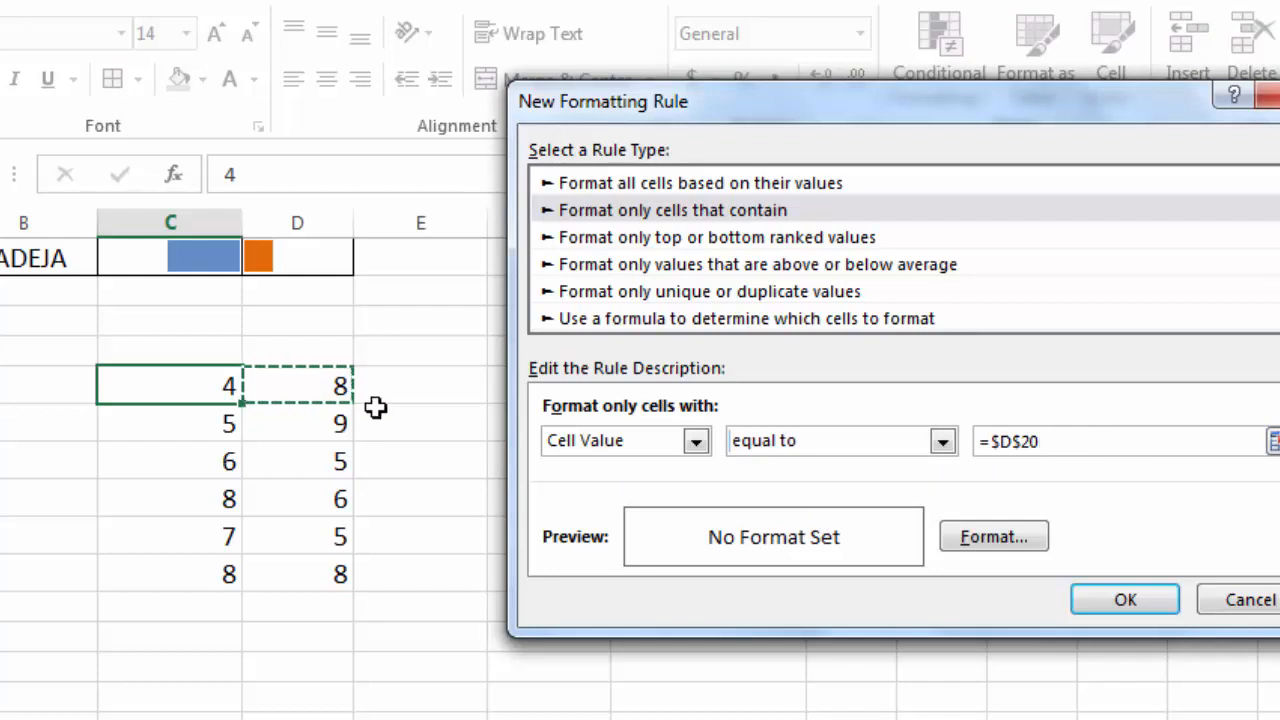
Give the new rule a red background fill and apply it
click(1006, 546)
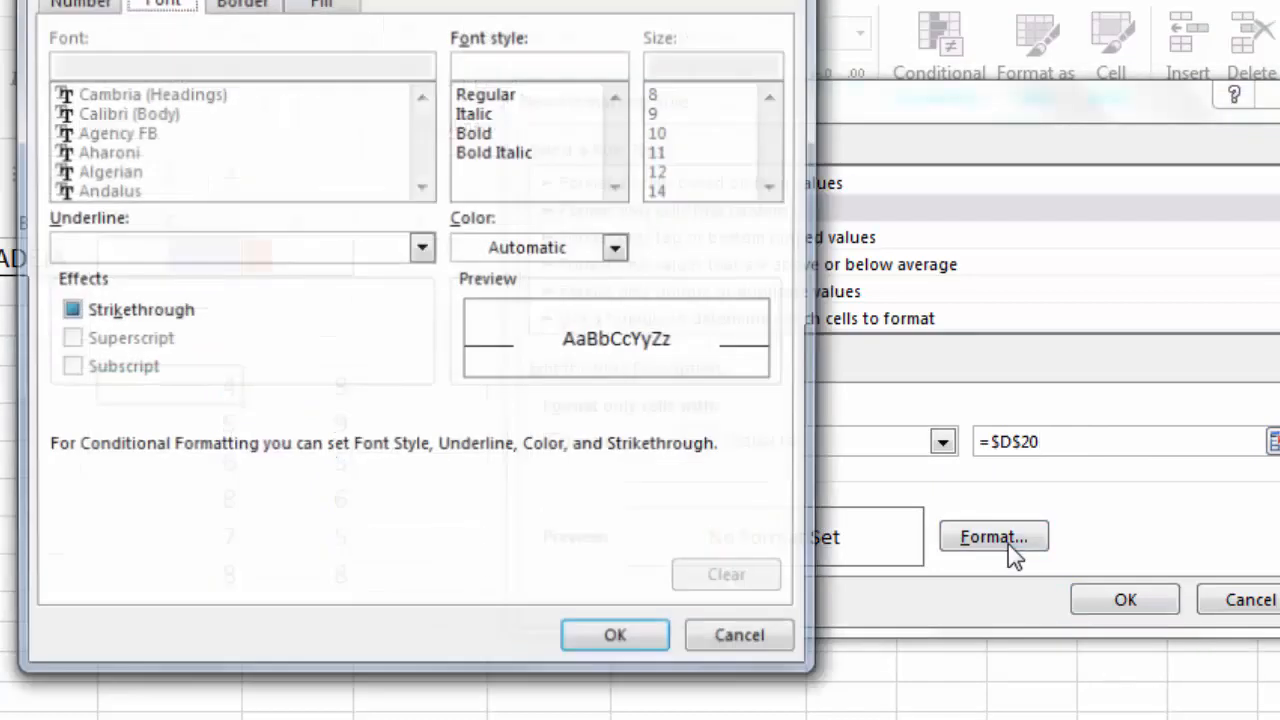
click(322, 6)
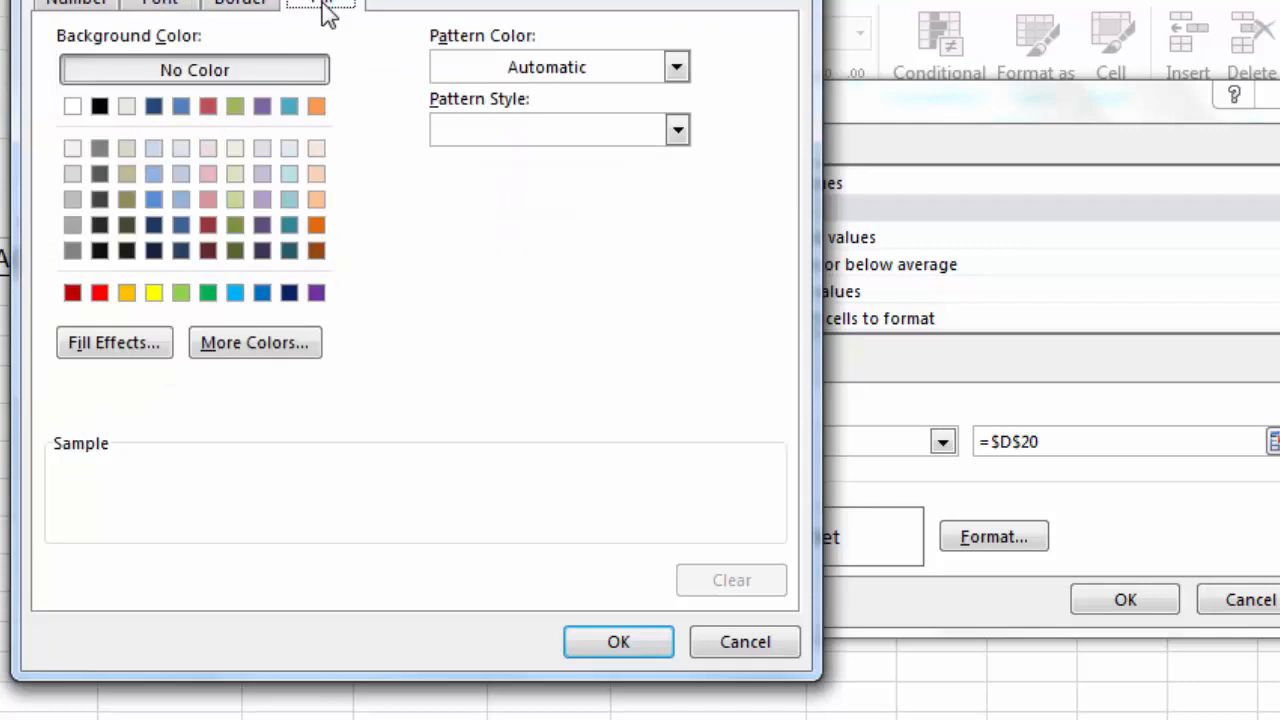
click(100, 293)
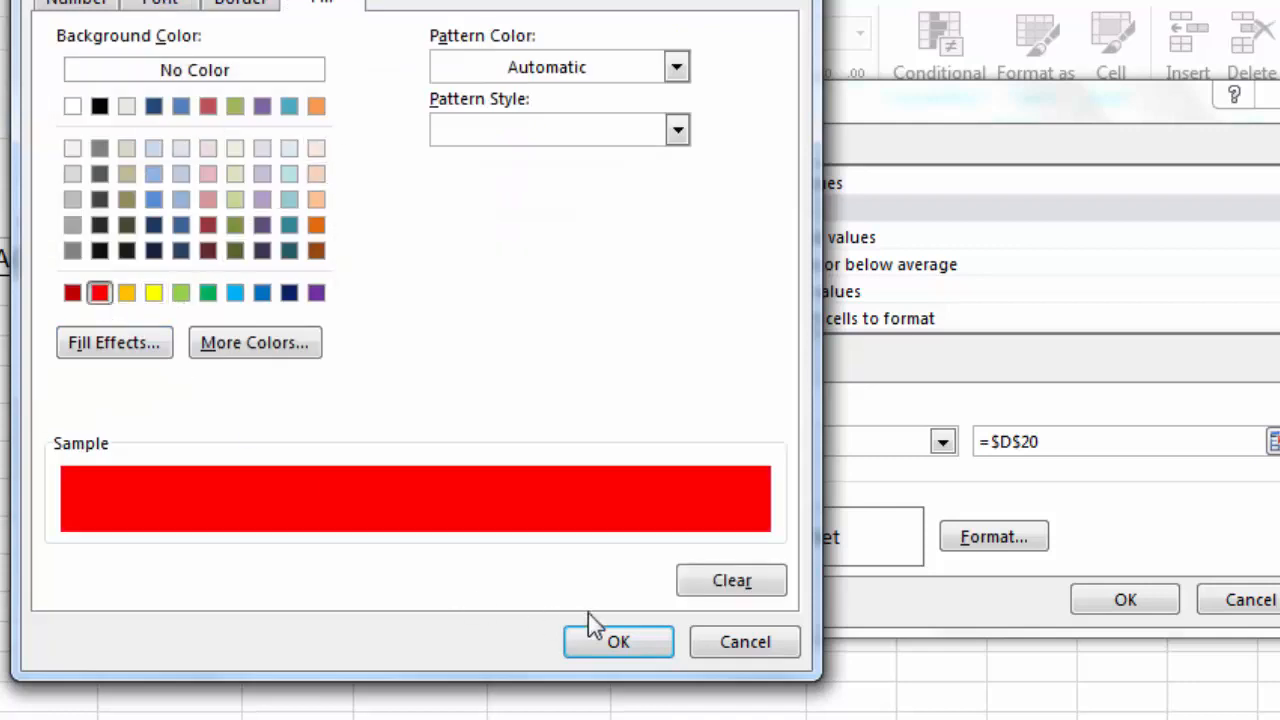
click(620, 643)
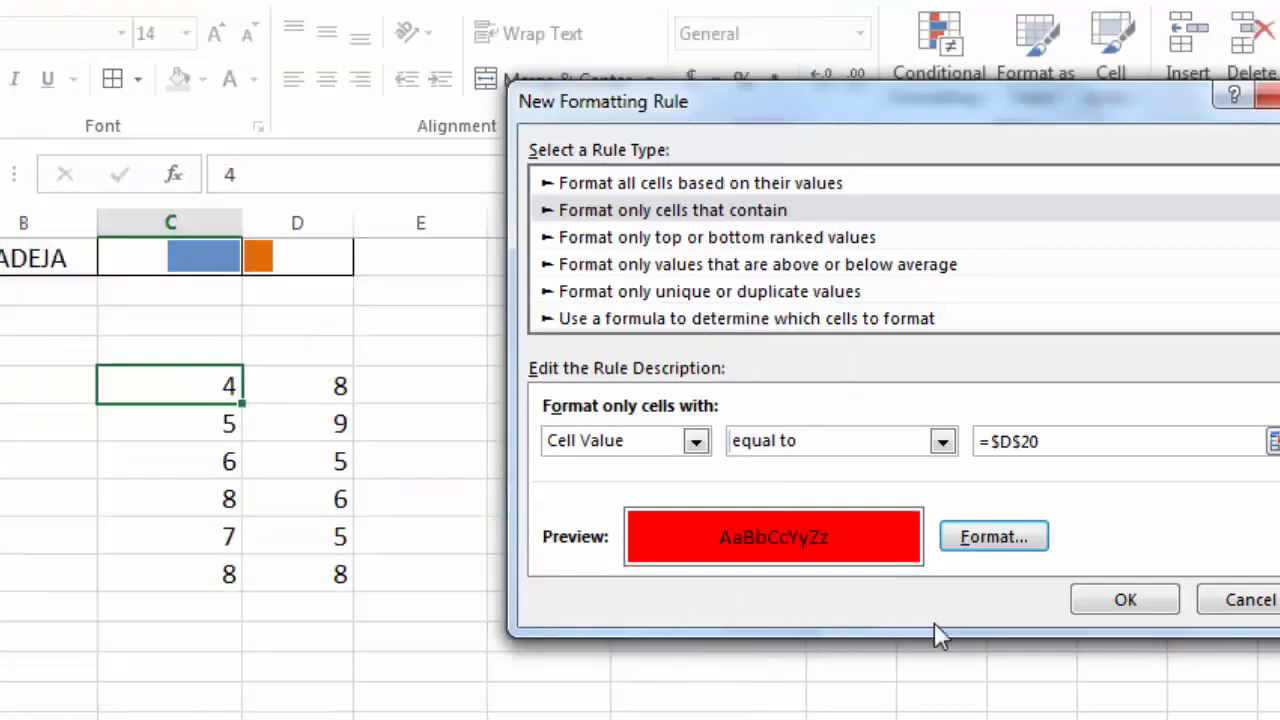
click(1130, 603)
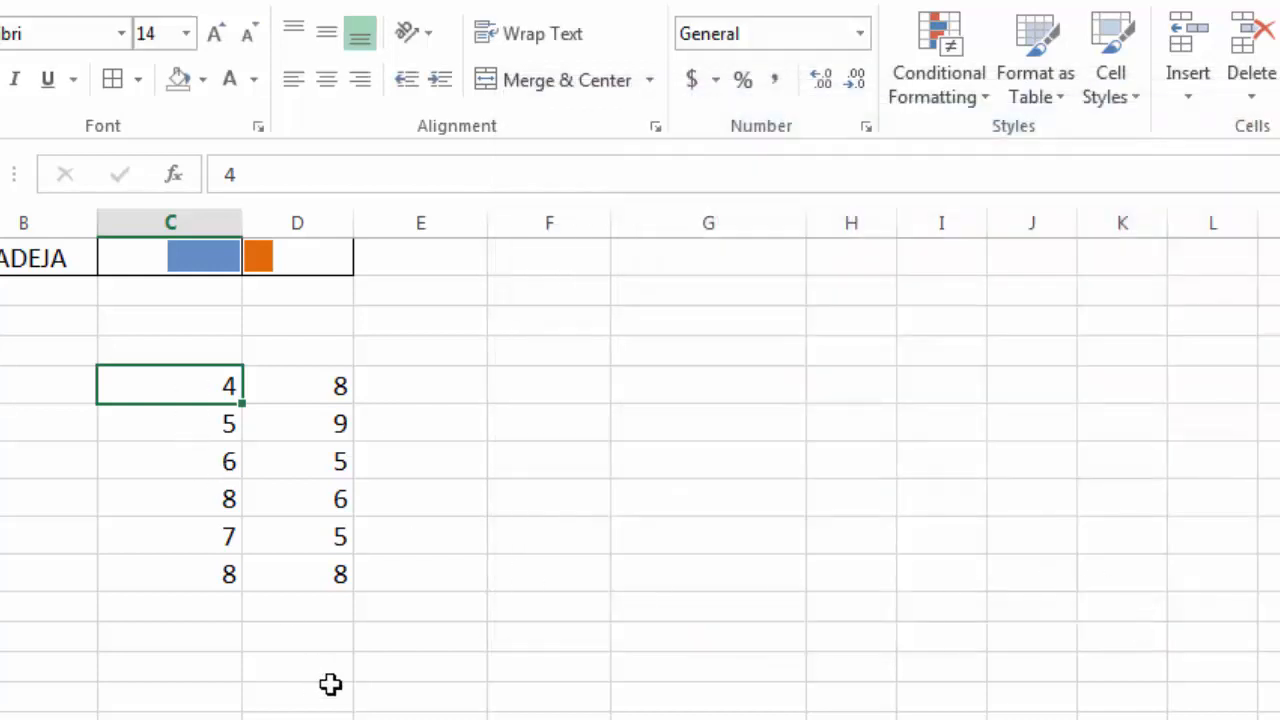
Test the rule by entering 8 in C20, and restore the cell to 4
text(8)
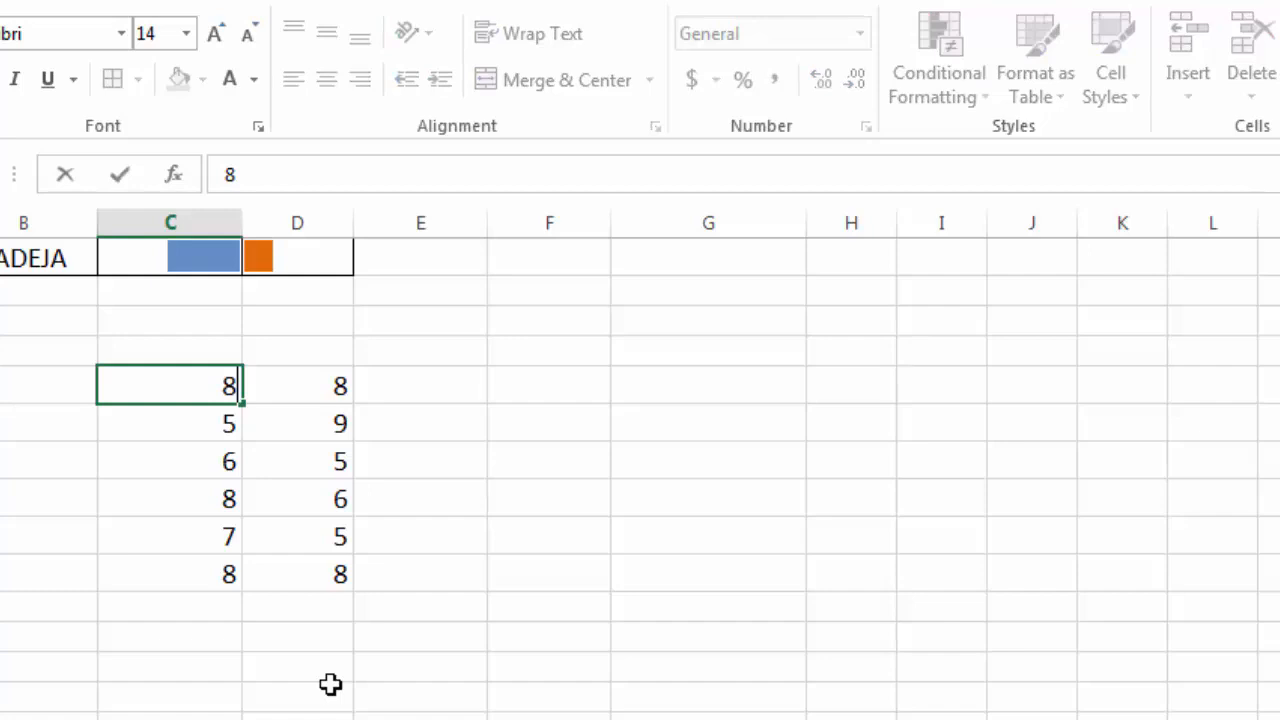
key(Return)
key(Up)
text(4)
key(Return)
key(Up)
Set D20 to 4 to match the value in C20
key(Right)
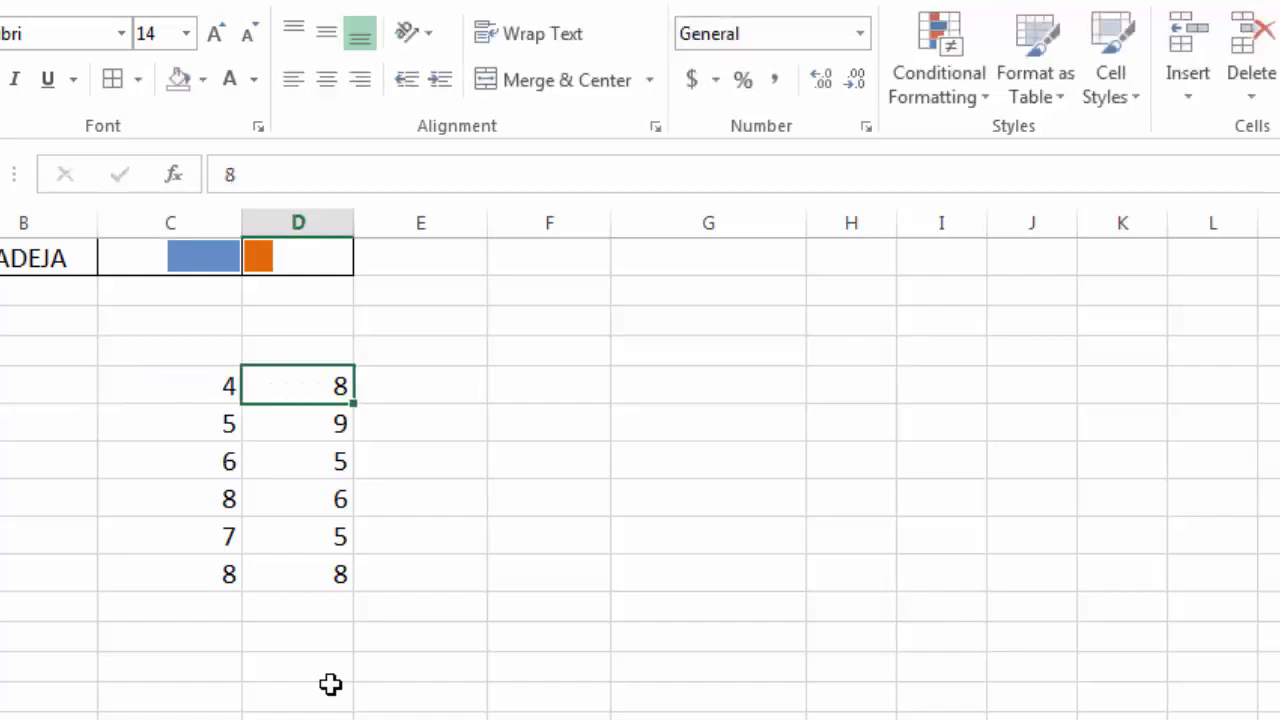
text(4)
key(Return)
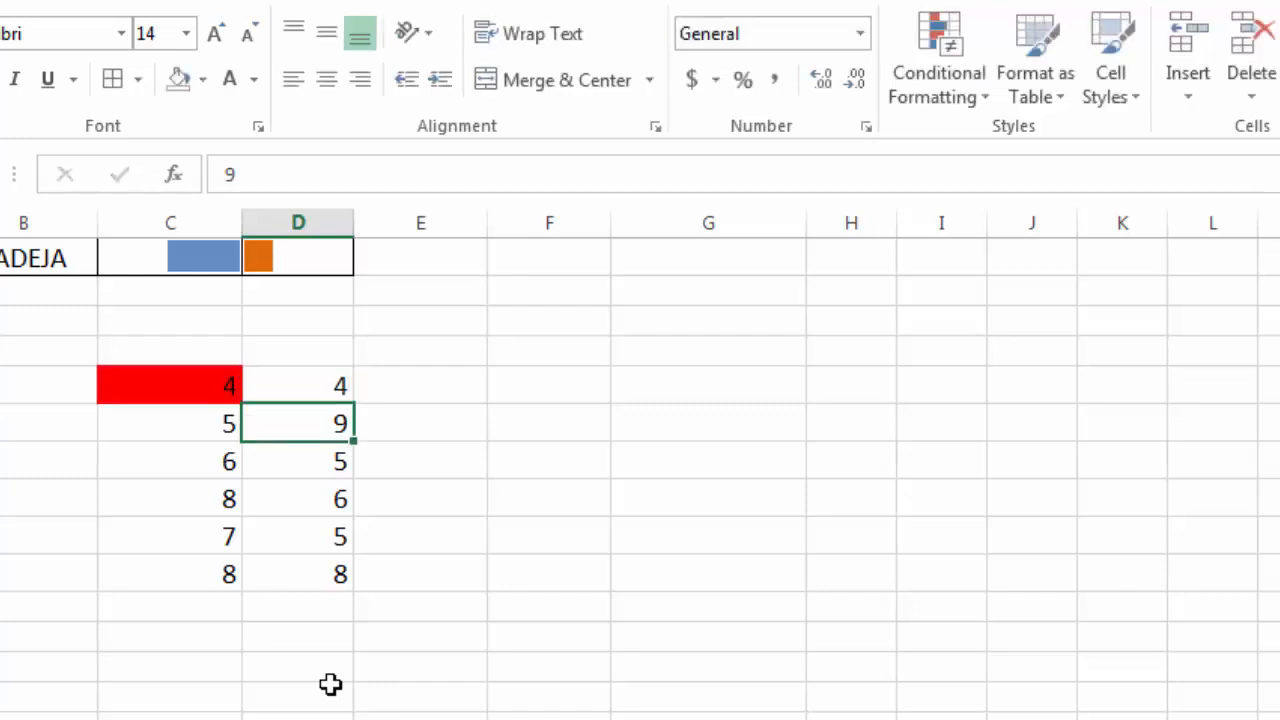
key(Up)
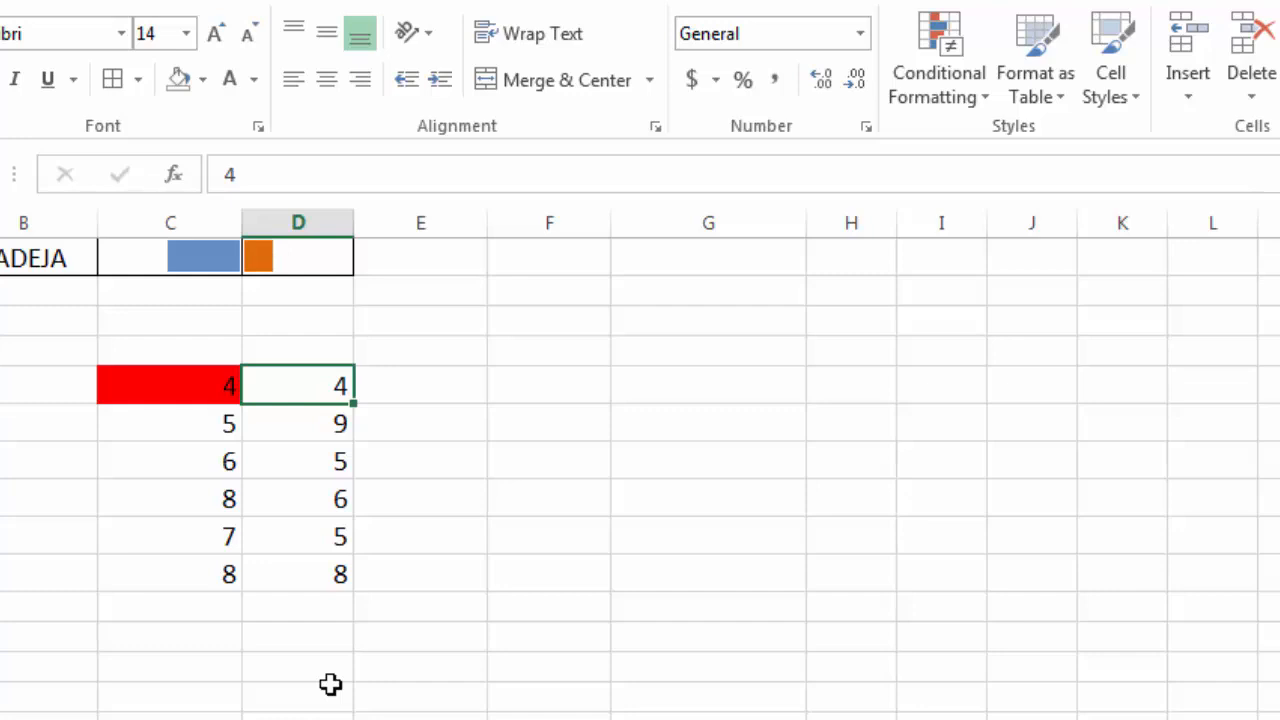
Clear the values in C21 to C25
key(Left)
key(Down)
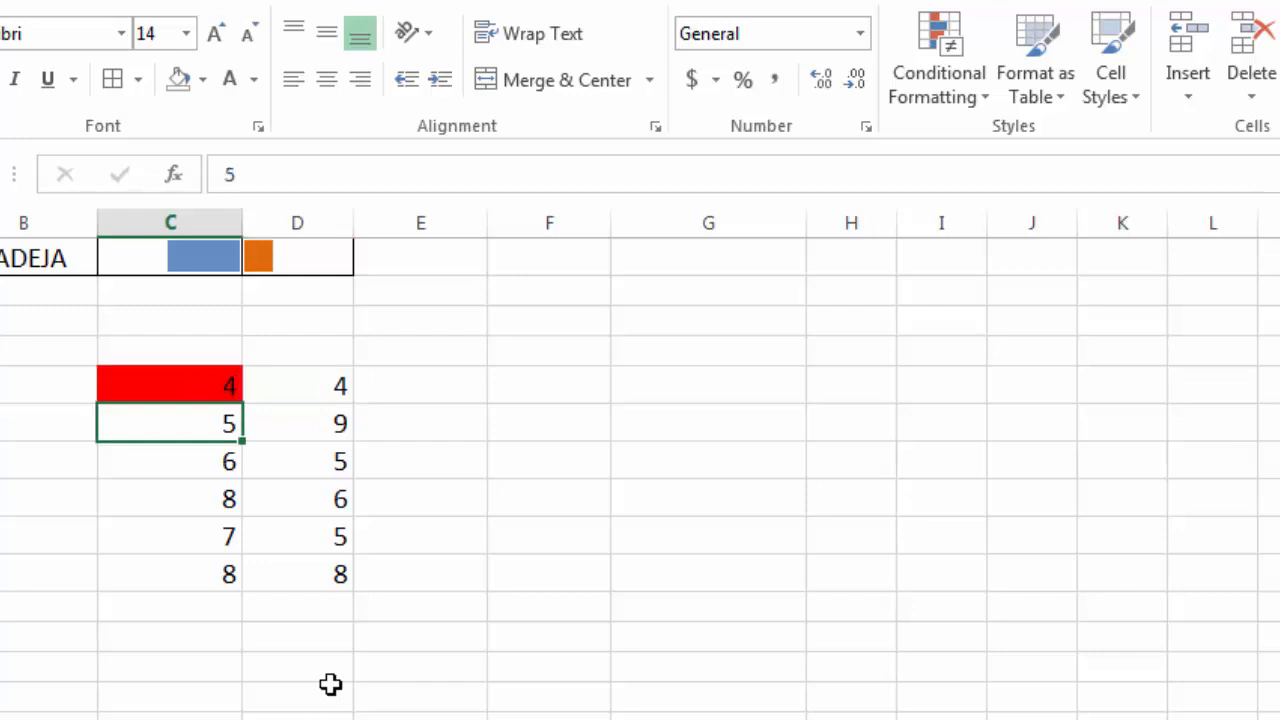
key(shift+Right)
key(shift+Right)
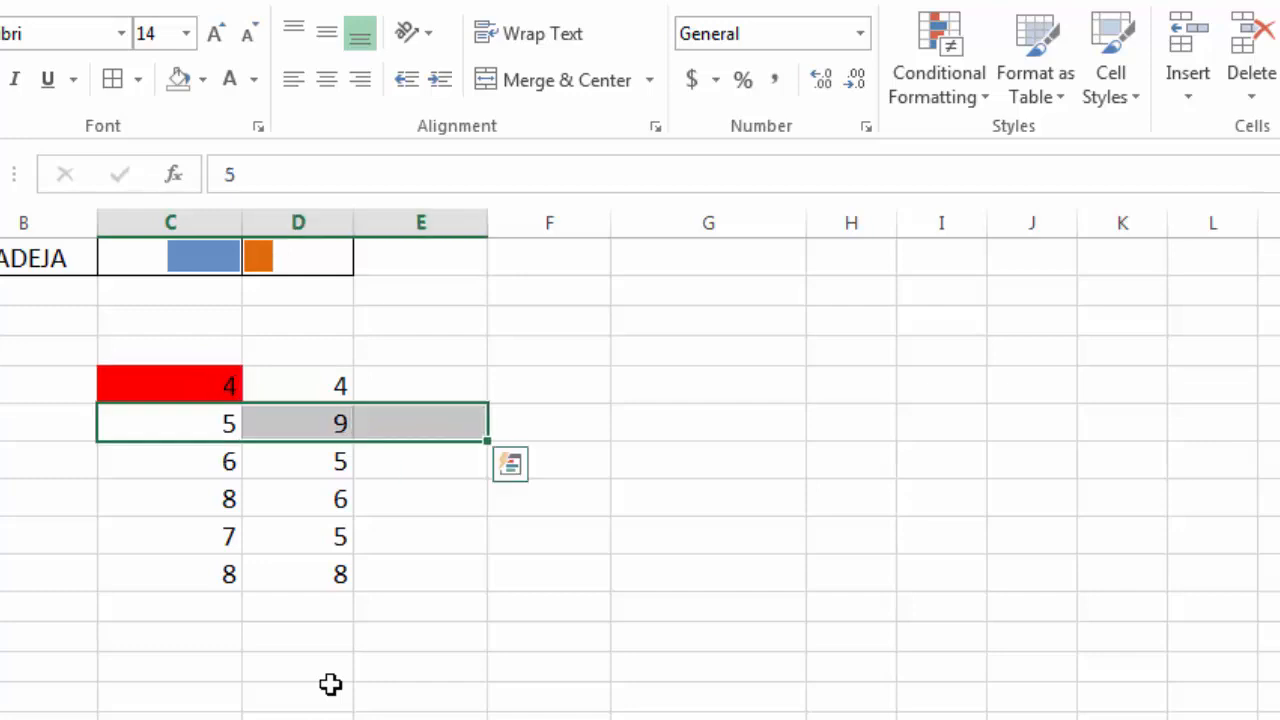
drag(185, 421, 211, 569)
key(Delete)
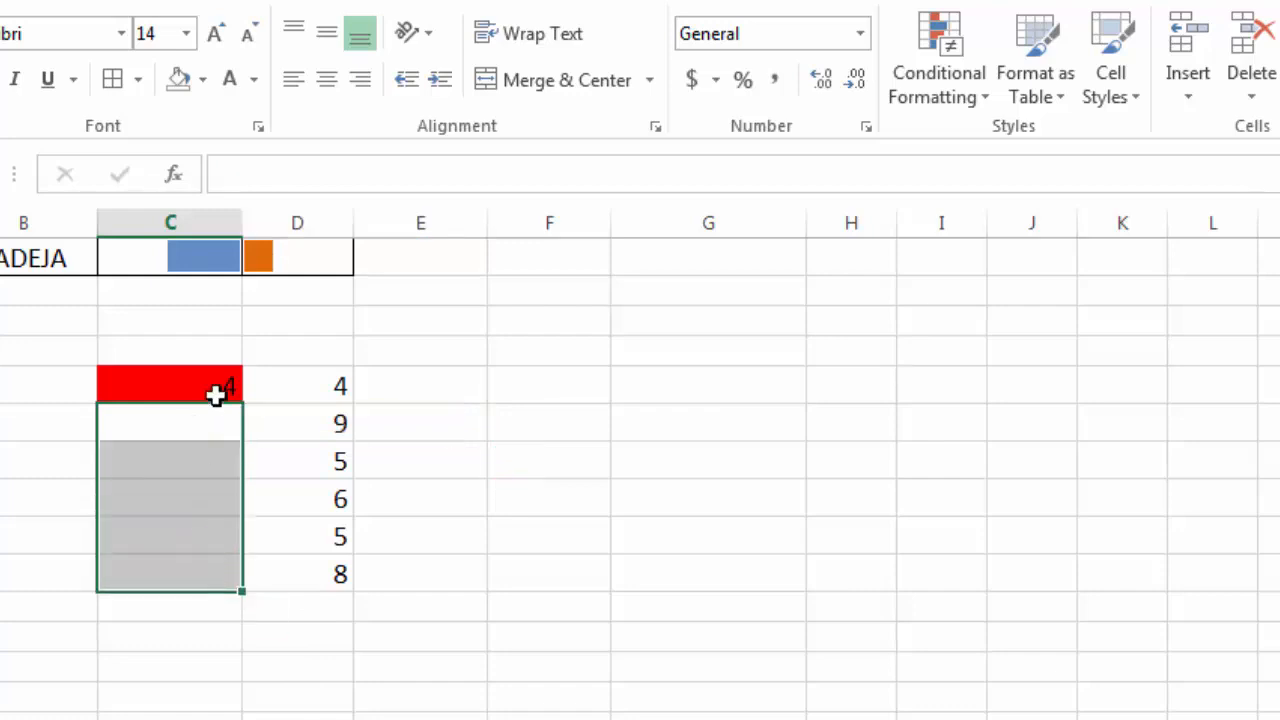
Fill C20 with its formatting down to C25, and delete the copied values from C21 to C25
click(206, 391)
drag(243, 406, 246, 583)
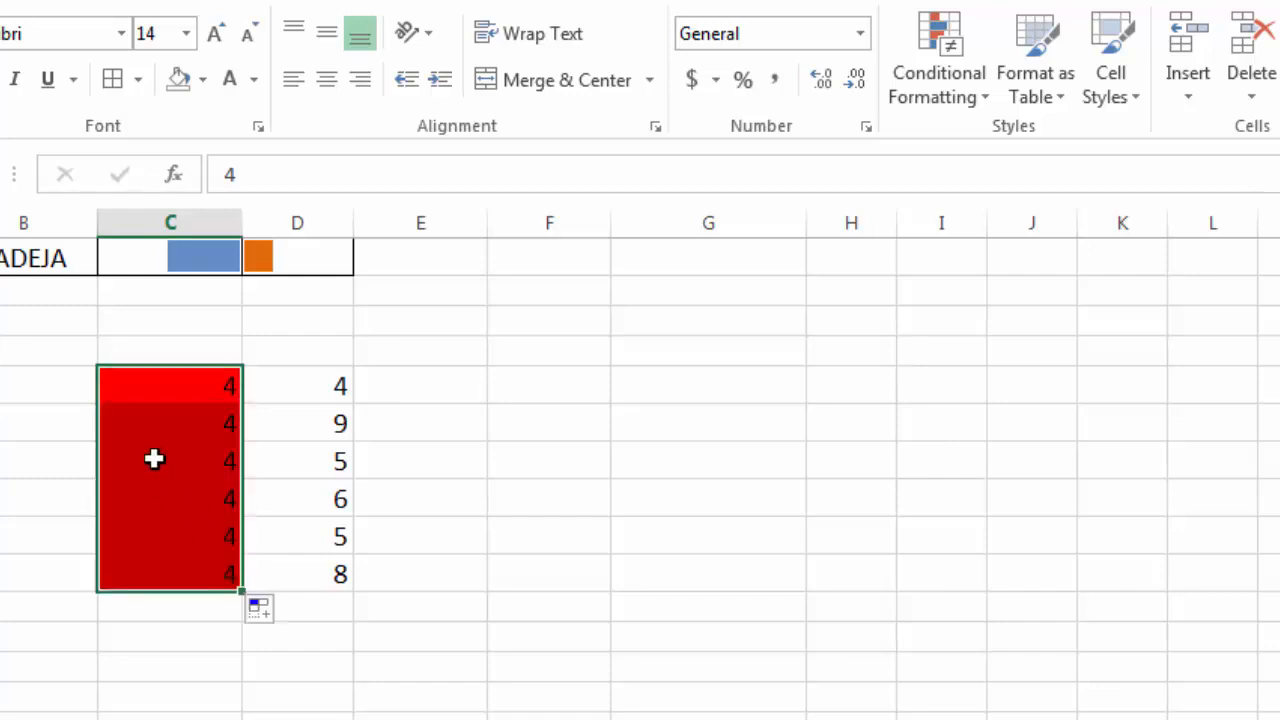
drag(177, 414, 186, 566)
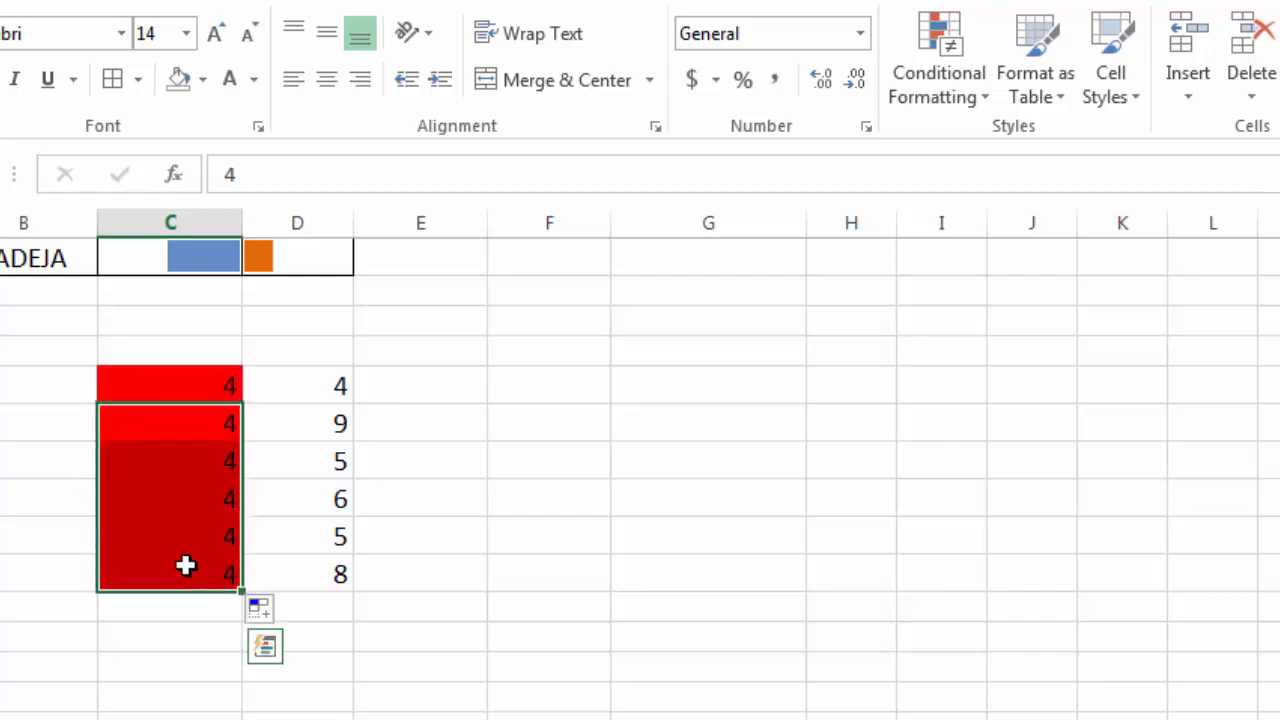
key(Delete)
Enter the values 5, 8, 6, 9 and 7 in C21 to C25
click(188, 566)
click(205, 427)
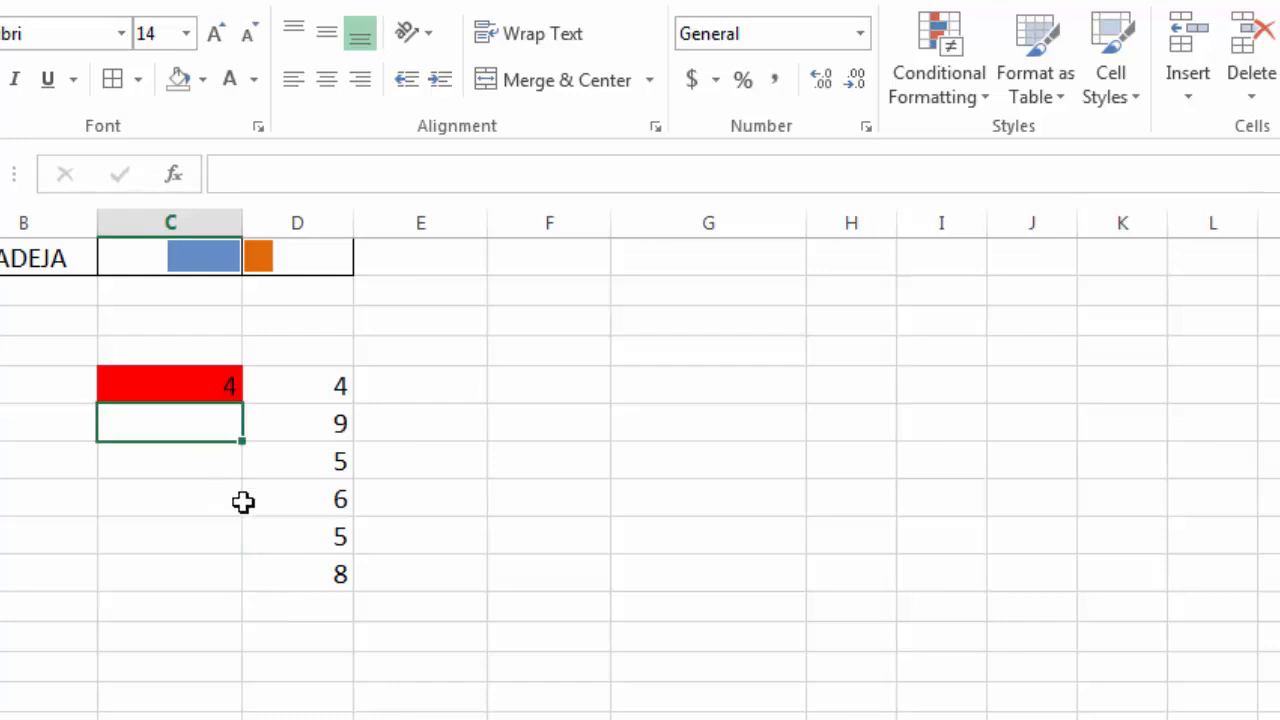
text(5)
key(Return)
text(8)
key(Return)
text(6)
key(Return)
text(9)
key(Return)
text(7)
key(Return)
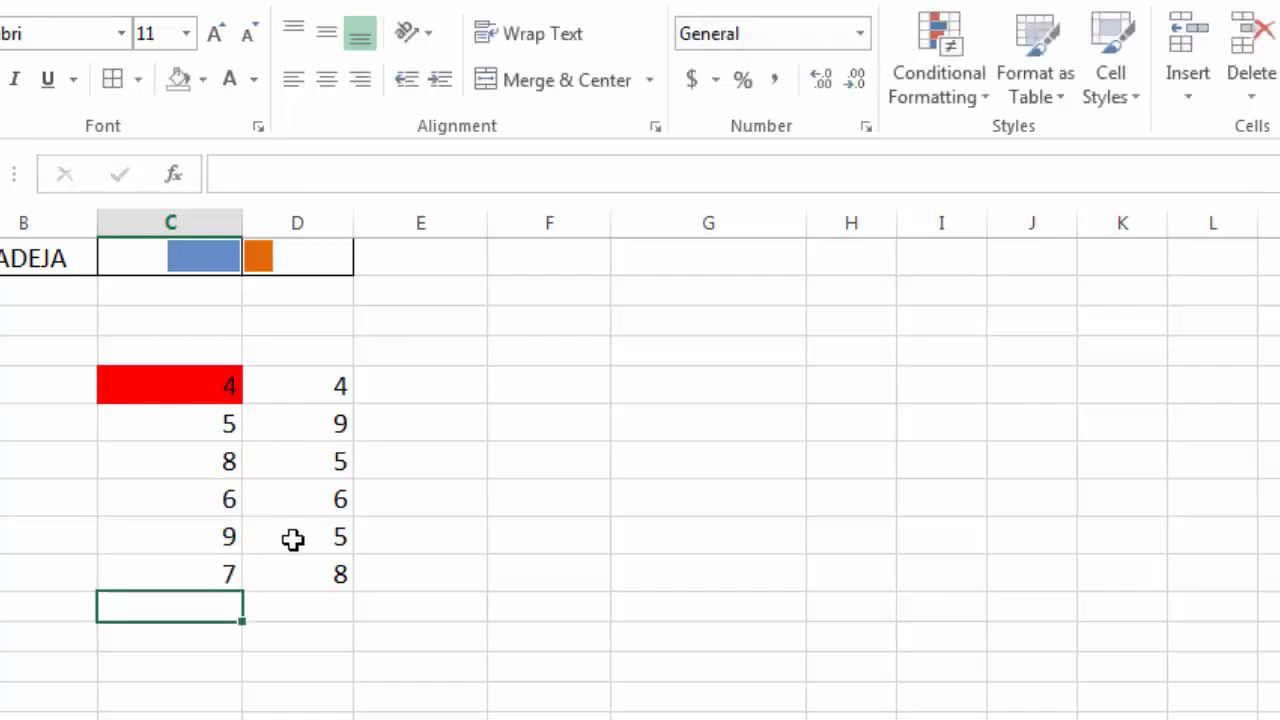
Enter 4 in C23 to test the copied rule, and compare it with D20 and D23
click(199, 501)
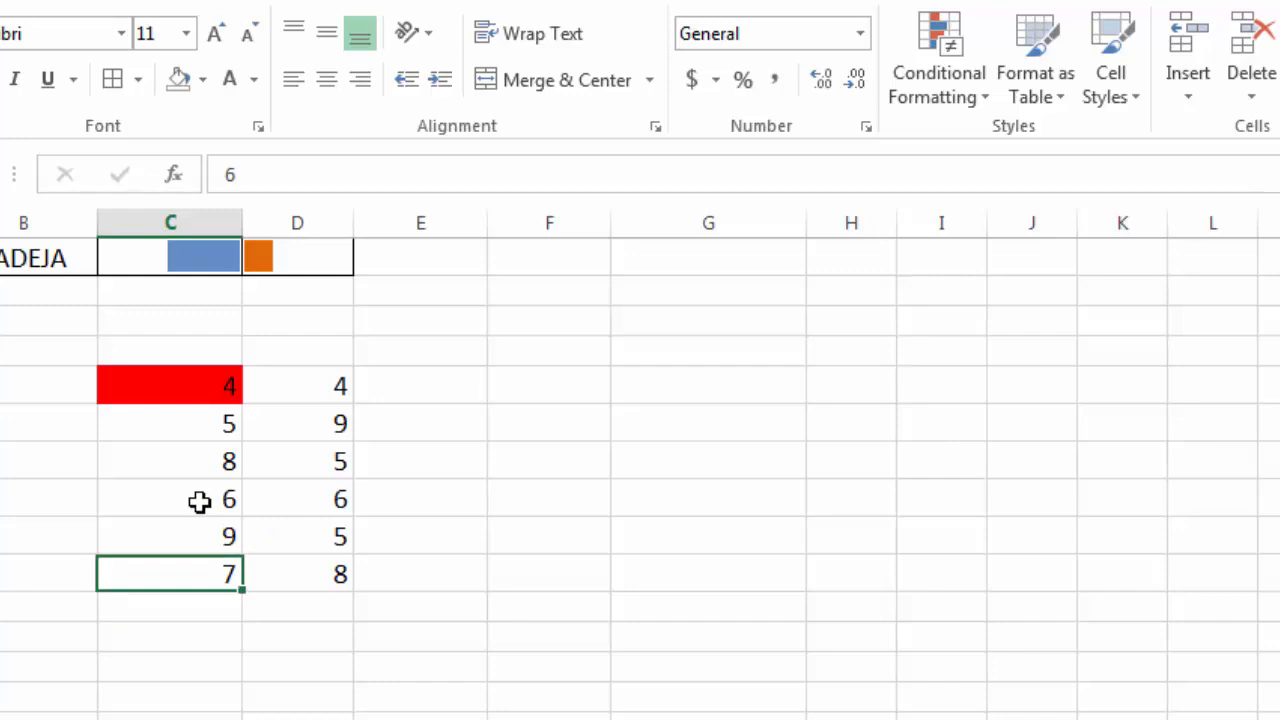
text(4)
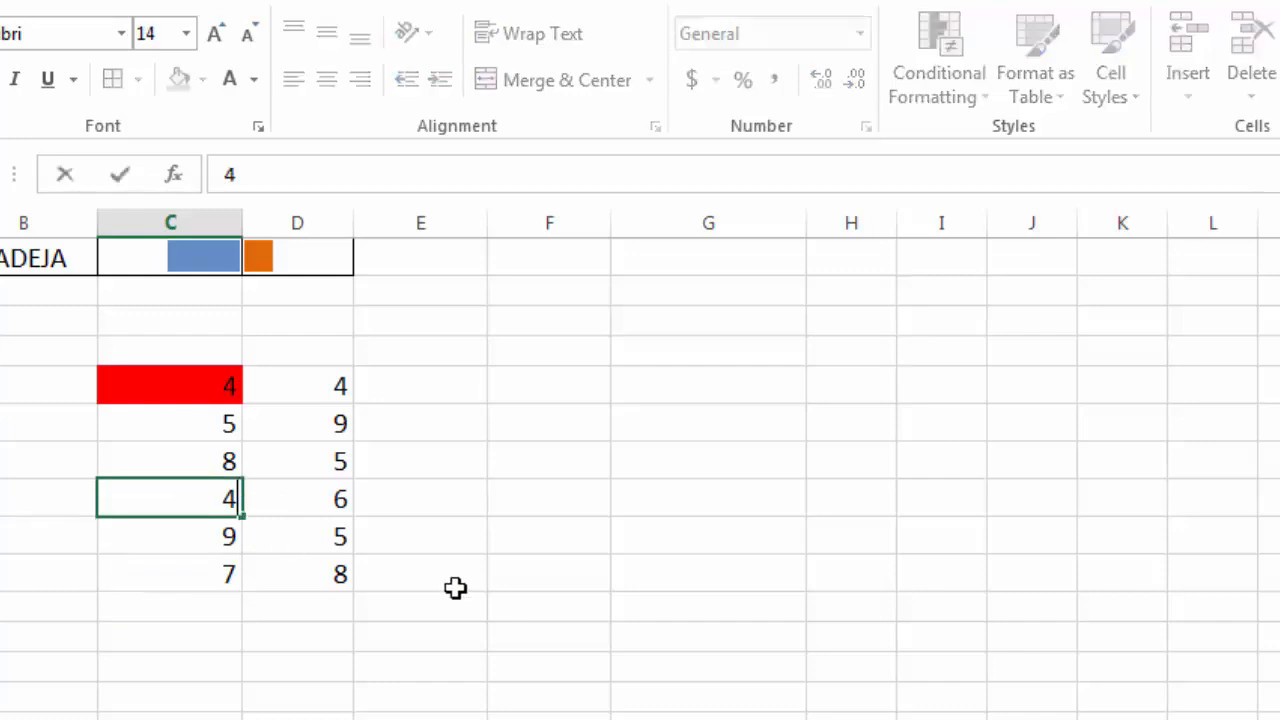
key(Return)
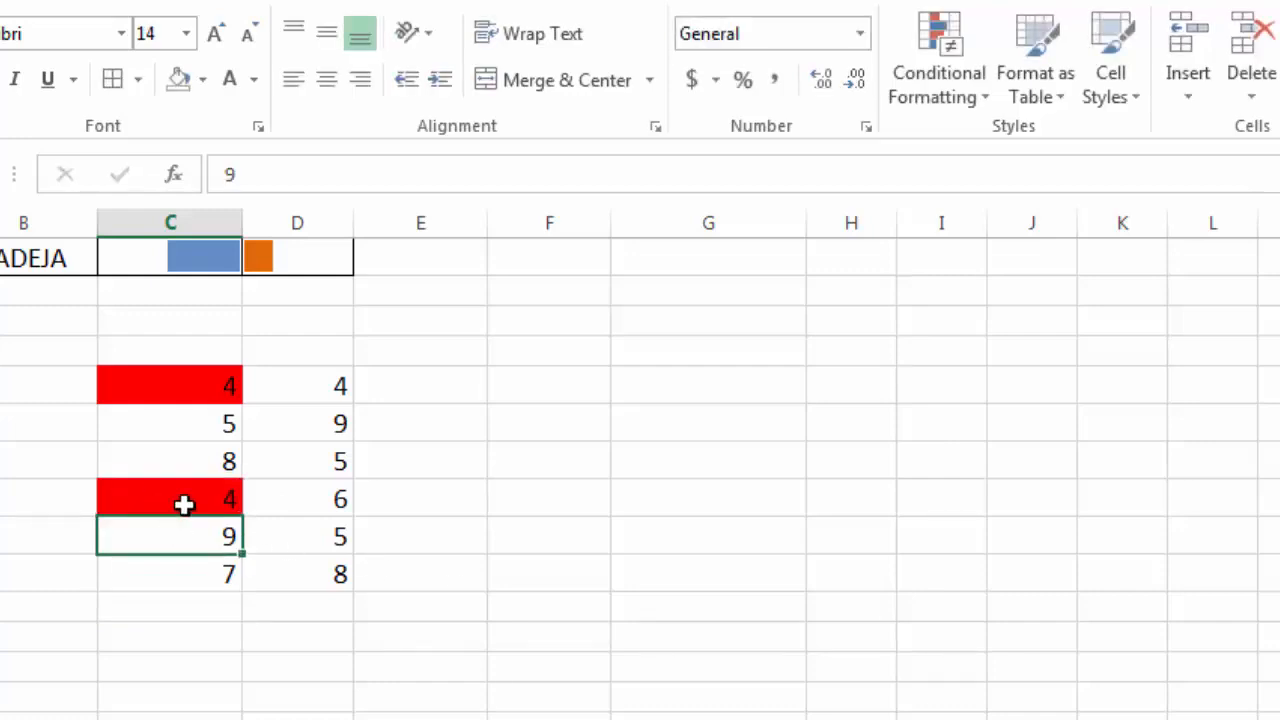
click(184, 501)
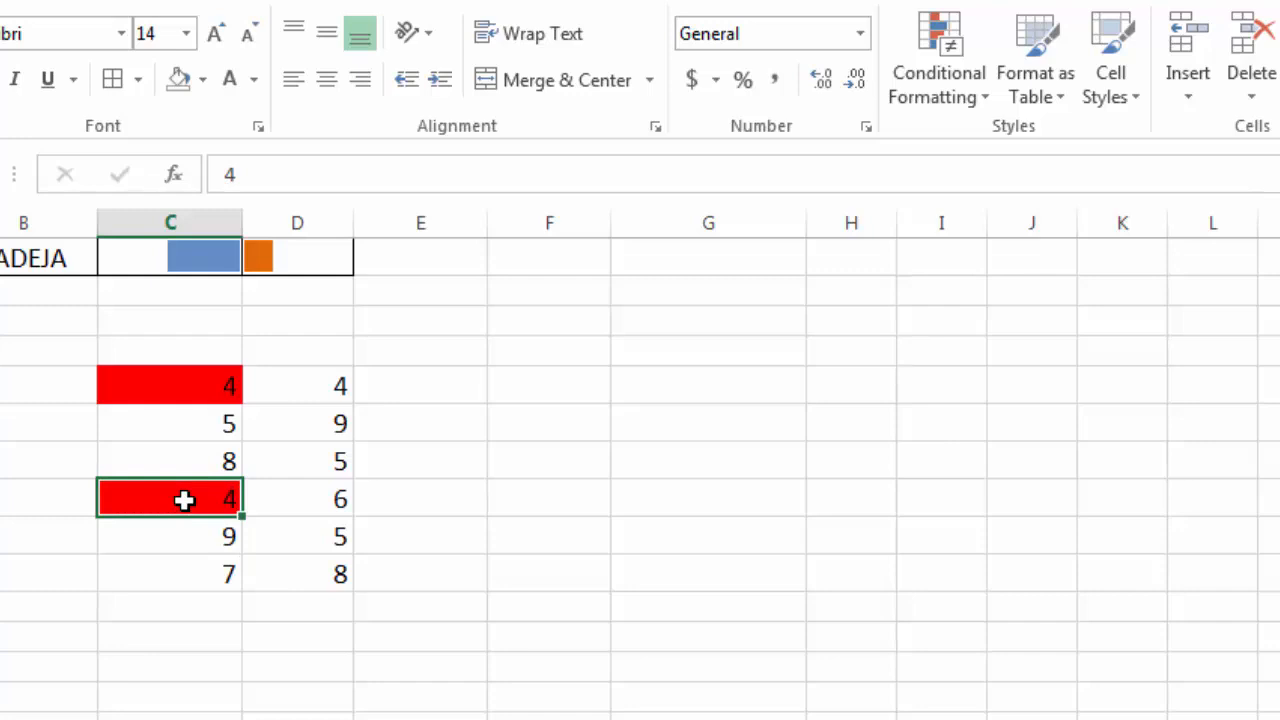
click(317, 385)
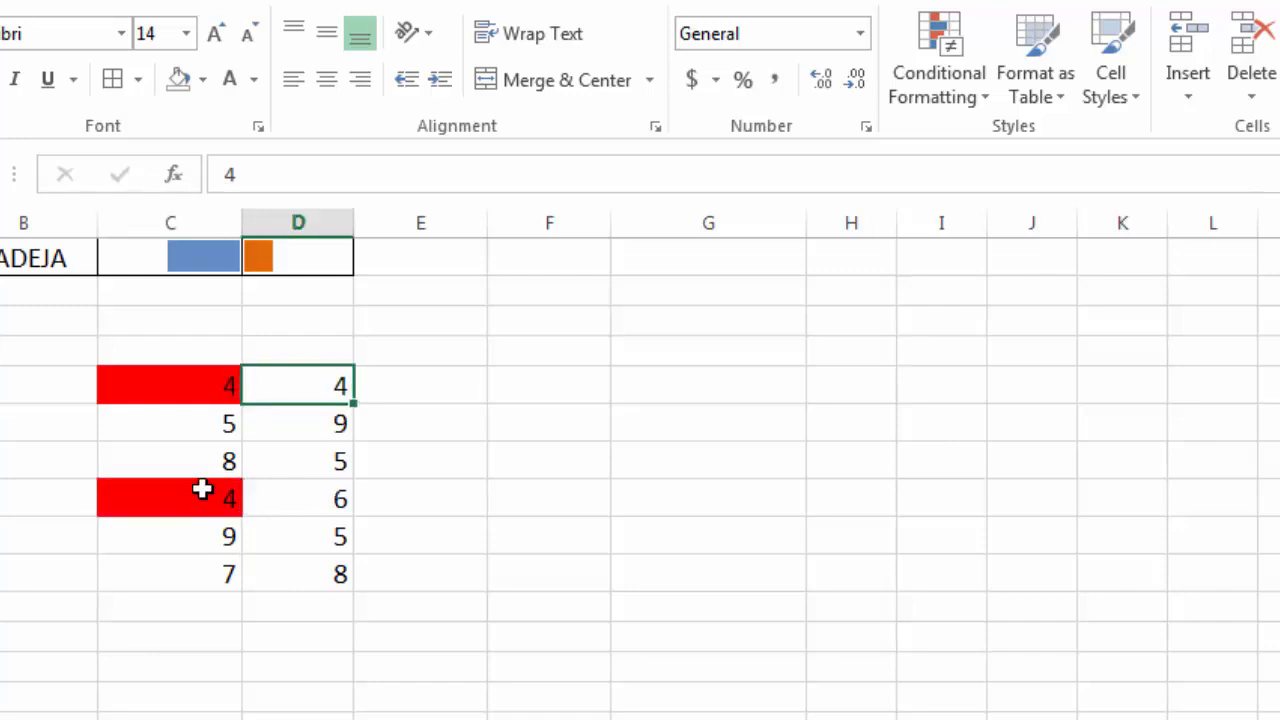
click(308, 504)
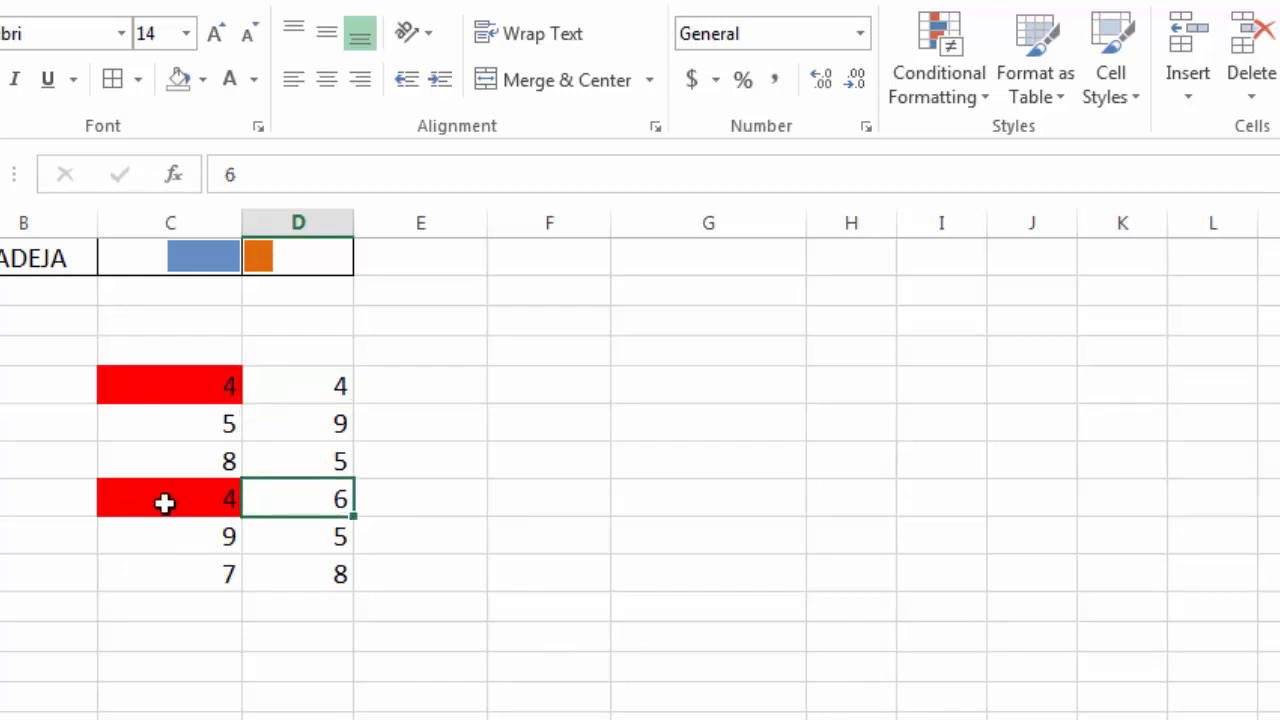
Undo the test entries in C21 to C25
key(ctrl+z)
key(ctrl+z)
key(ctrl+z)
key(ctrl+z)
key(ctrl+z)
key(ctrl+z)
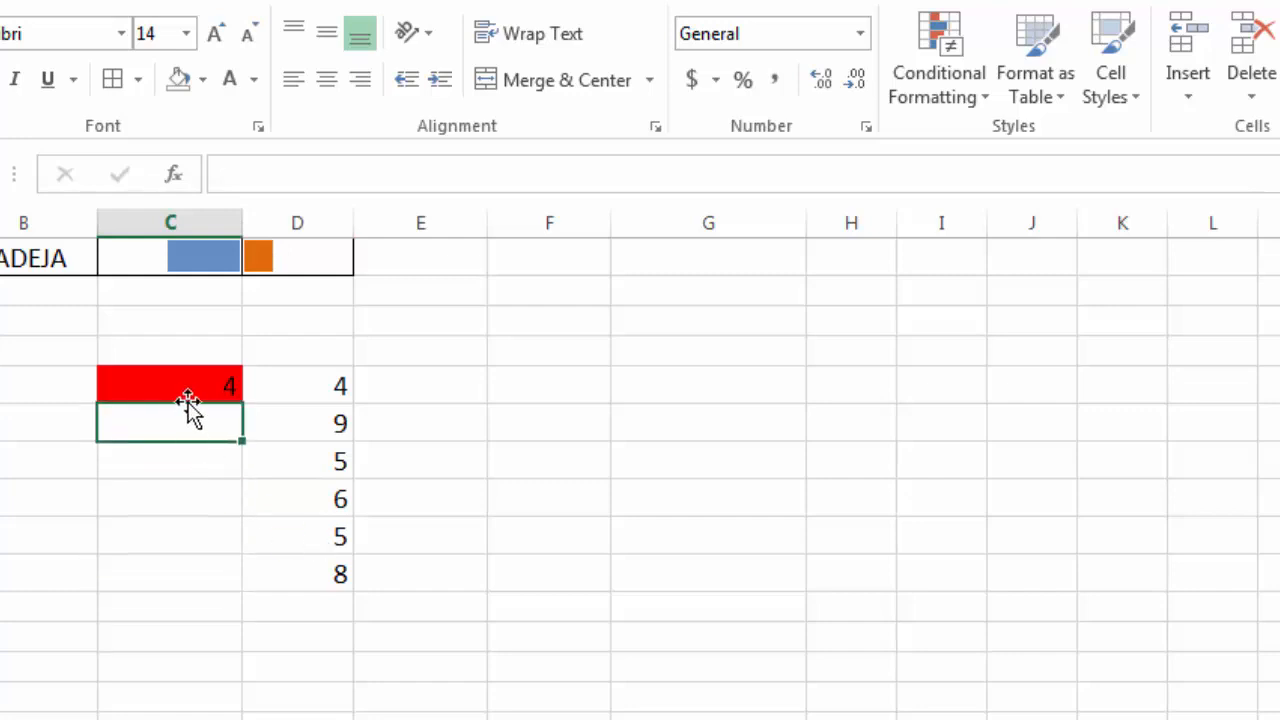
Edit the red rule on C20 so it compares the cell value with the relative reference =D20
click(176, 388)
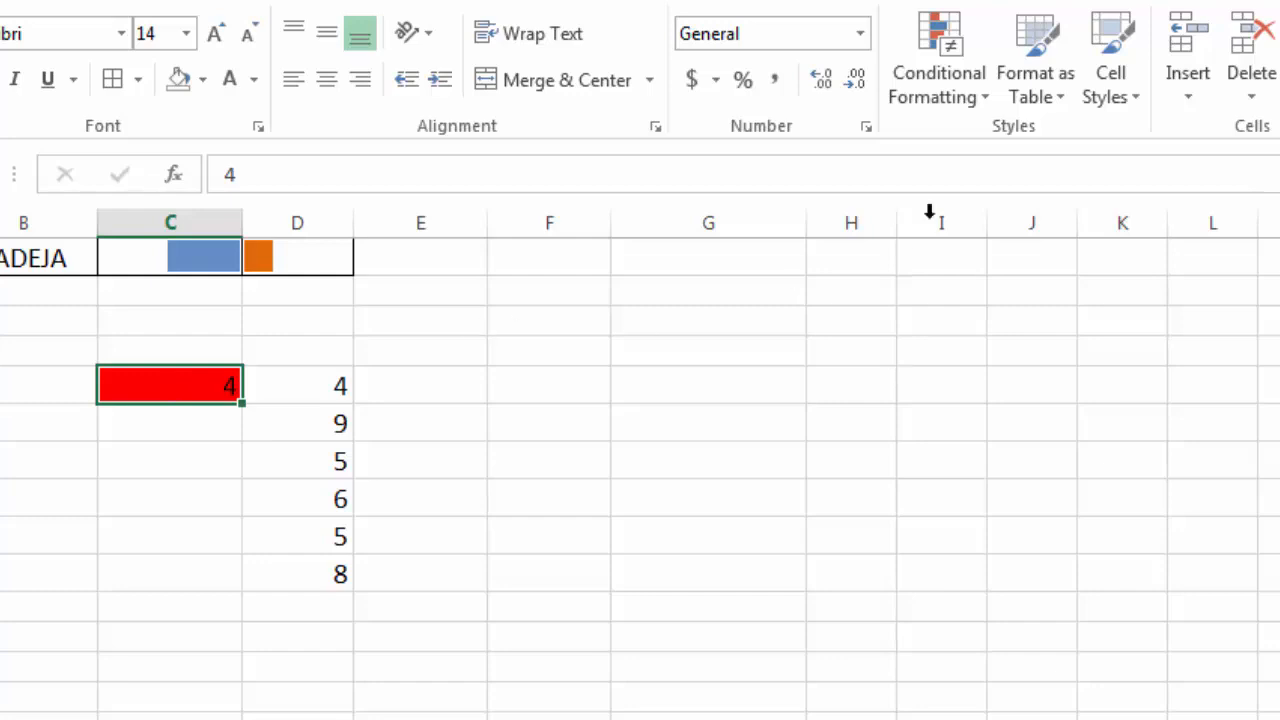
click(975, 105)
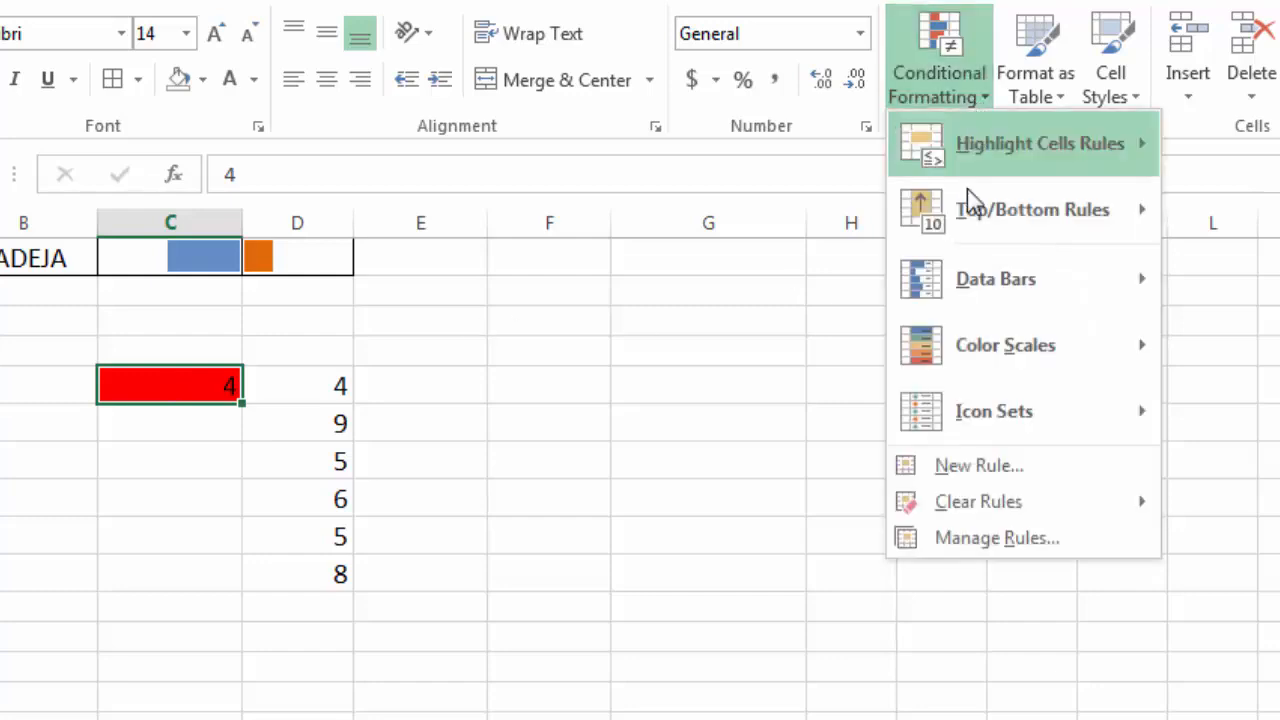
click(980, 542)
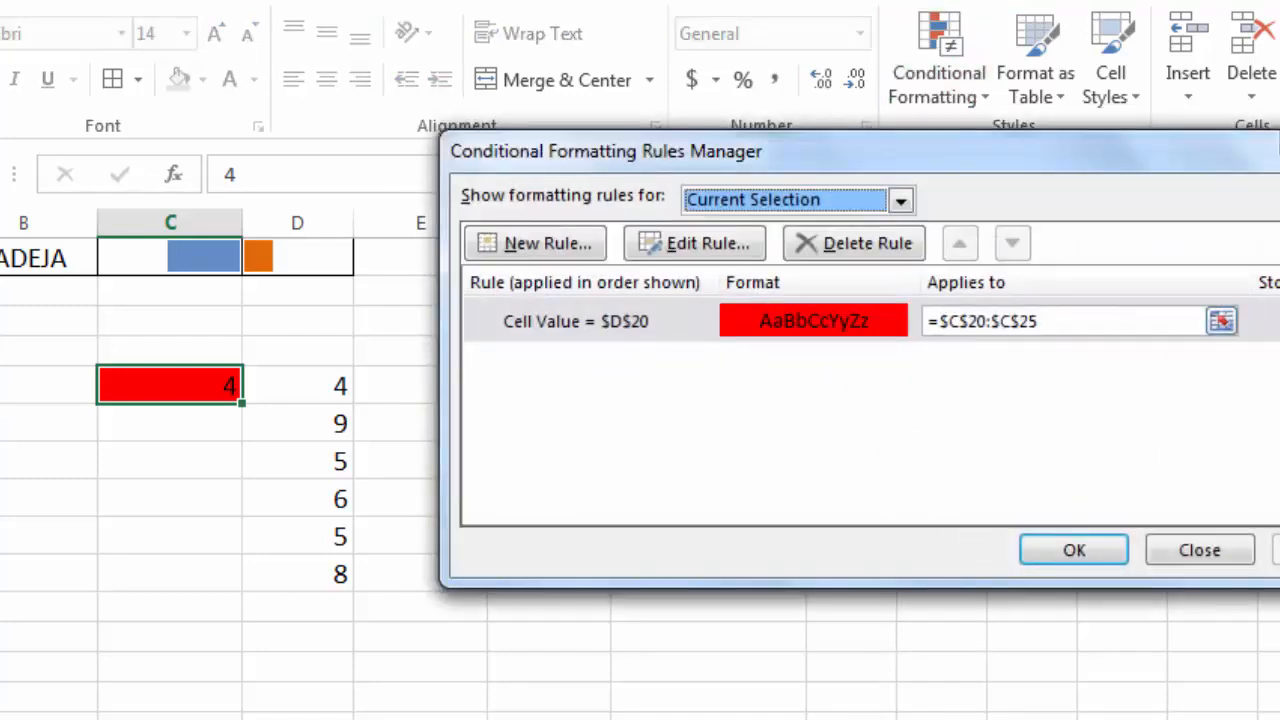
click(1260, 320)
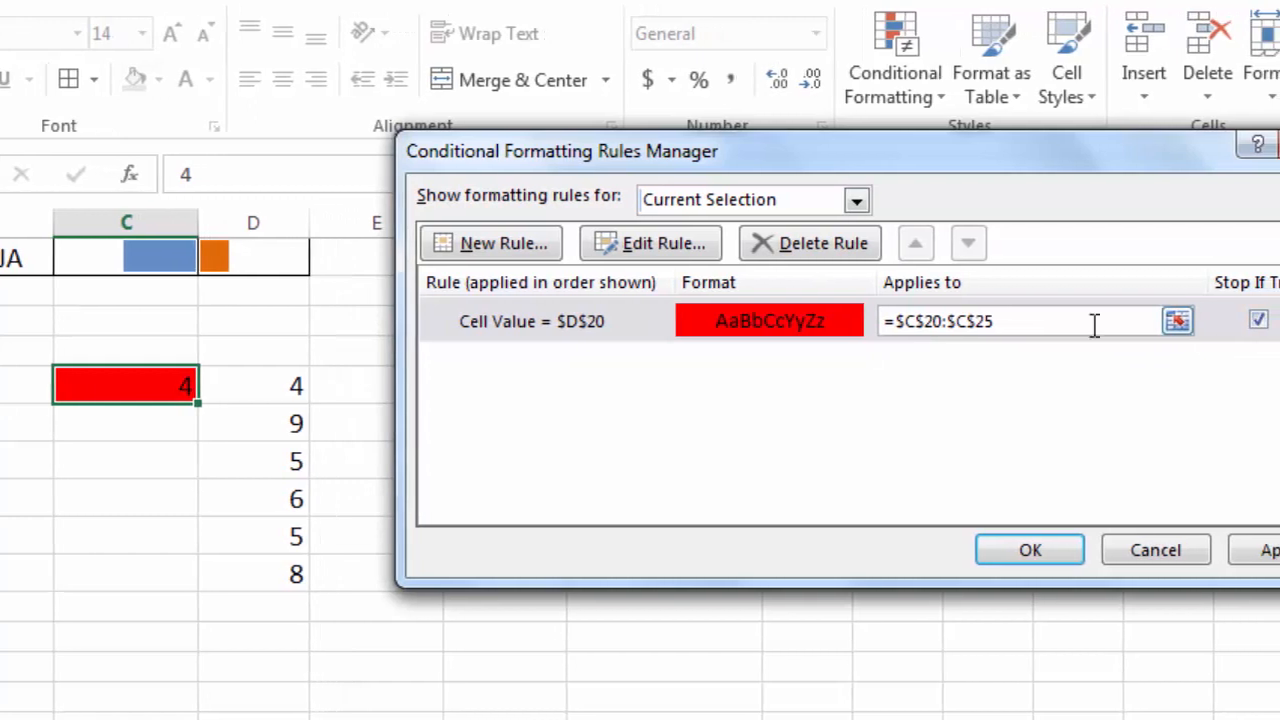
click(655, 250)
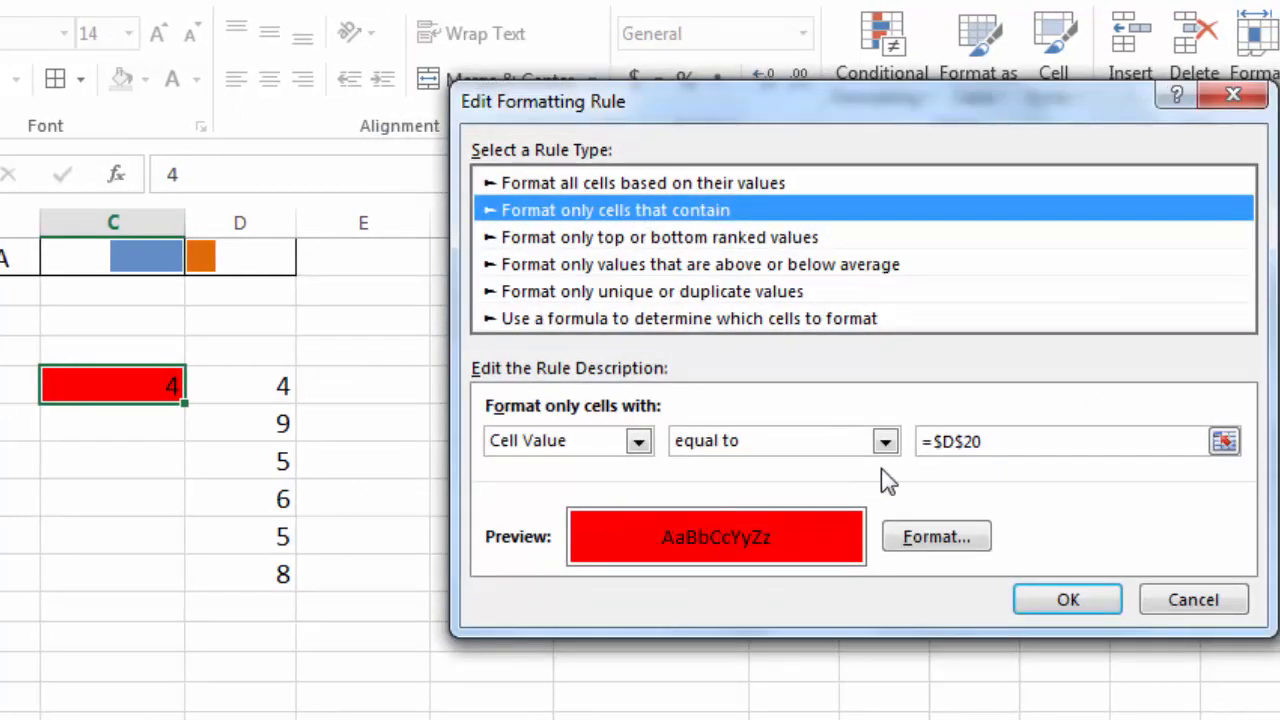
click(964, 441)
key(BackSpace)
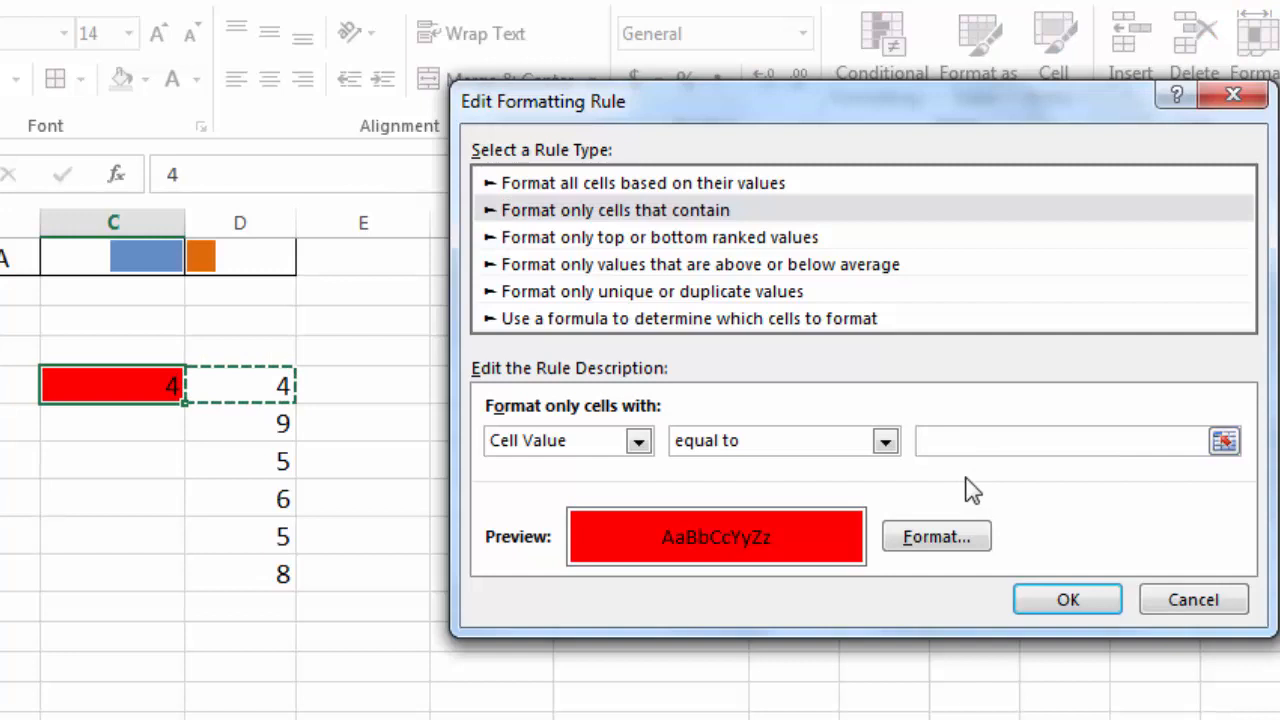
click(941, 441)
key(BackSpace)
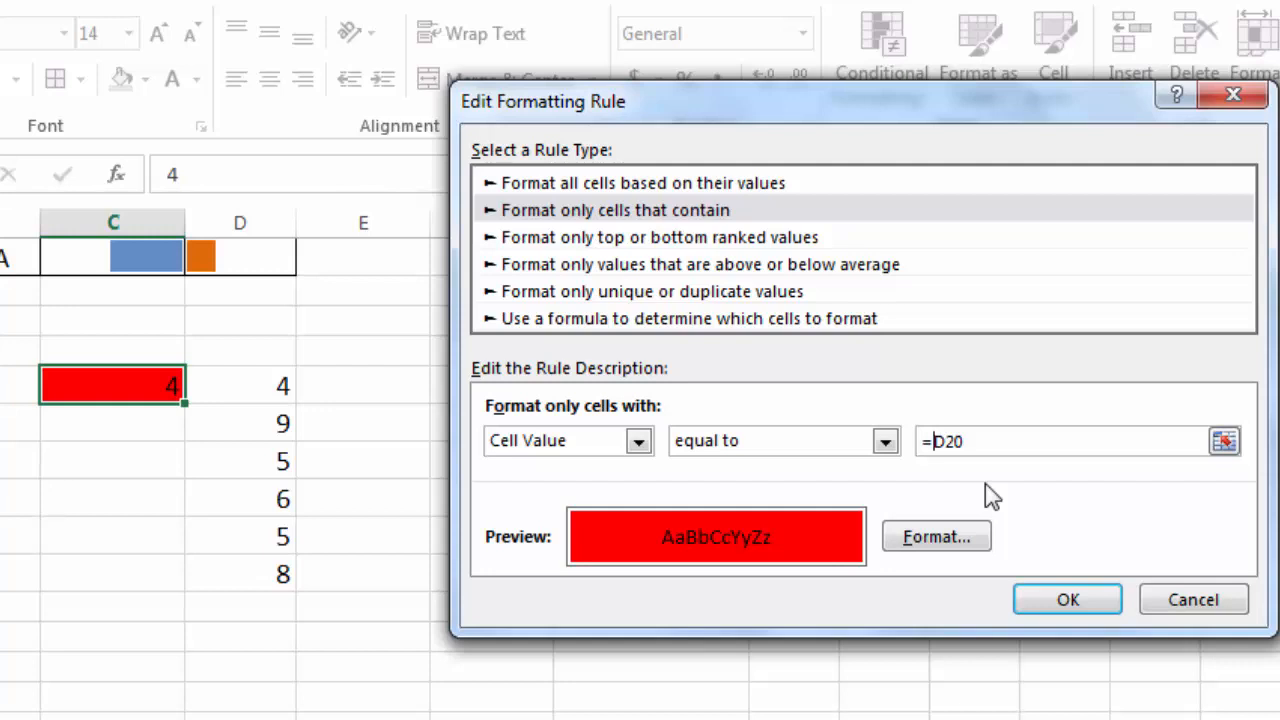
click(1066, 603)
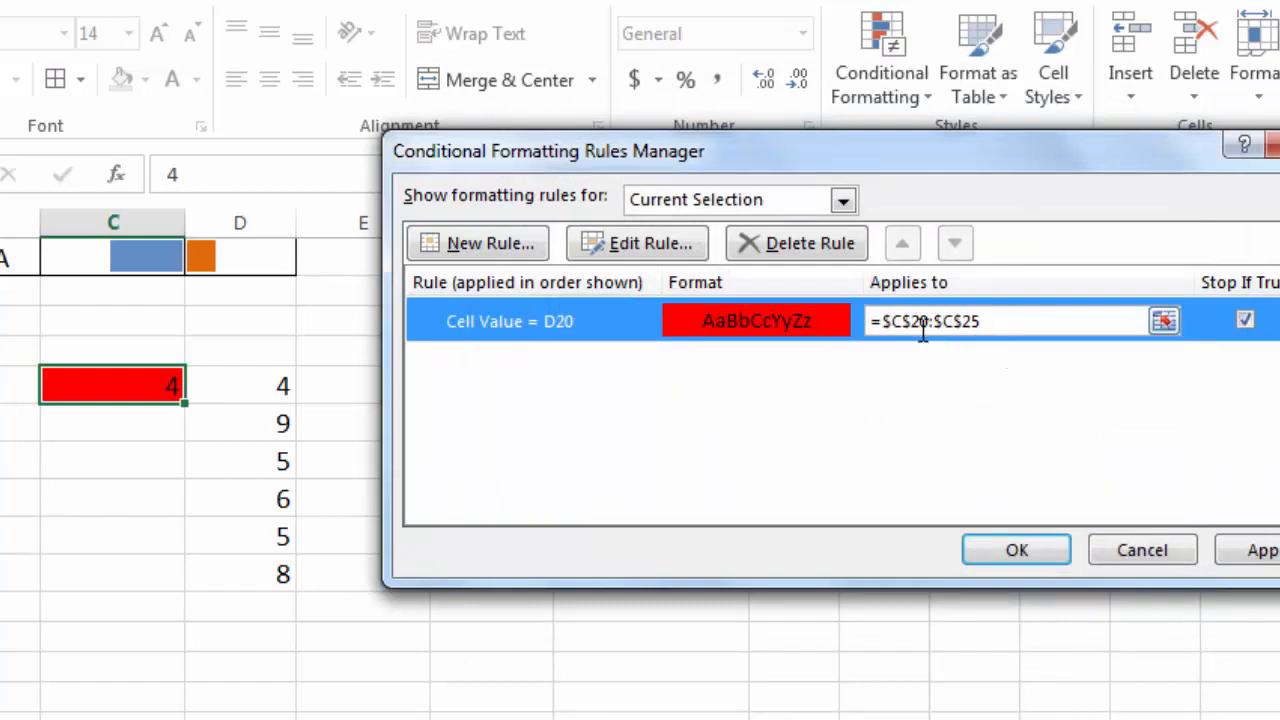
Change the rule's applies-to range to =C20 and apply it
click(992, 321)
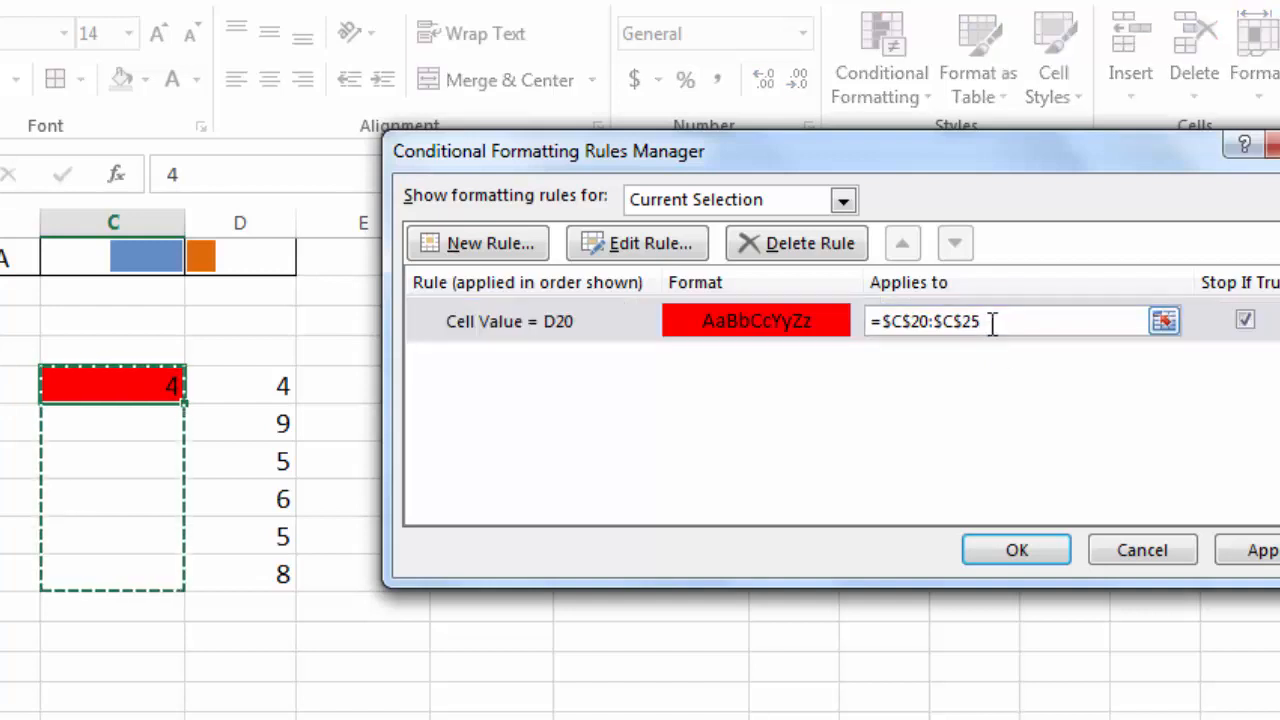
key(BackSpace)
key(BackSpace)
key(BackSpace)
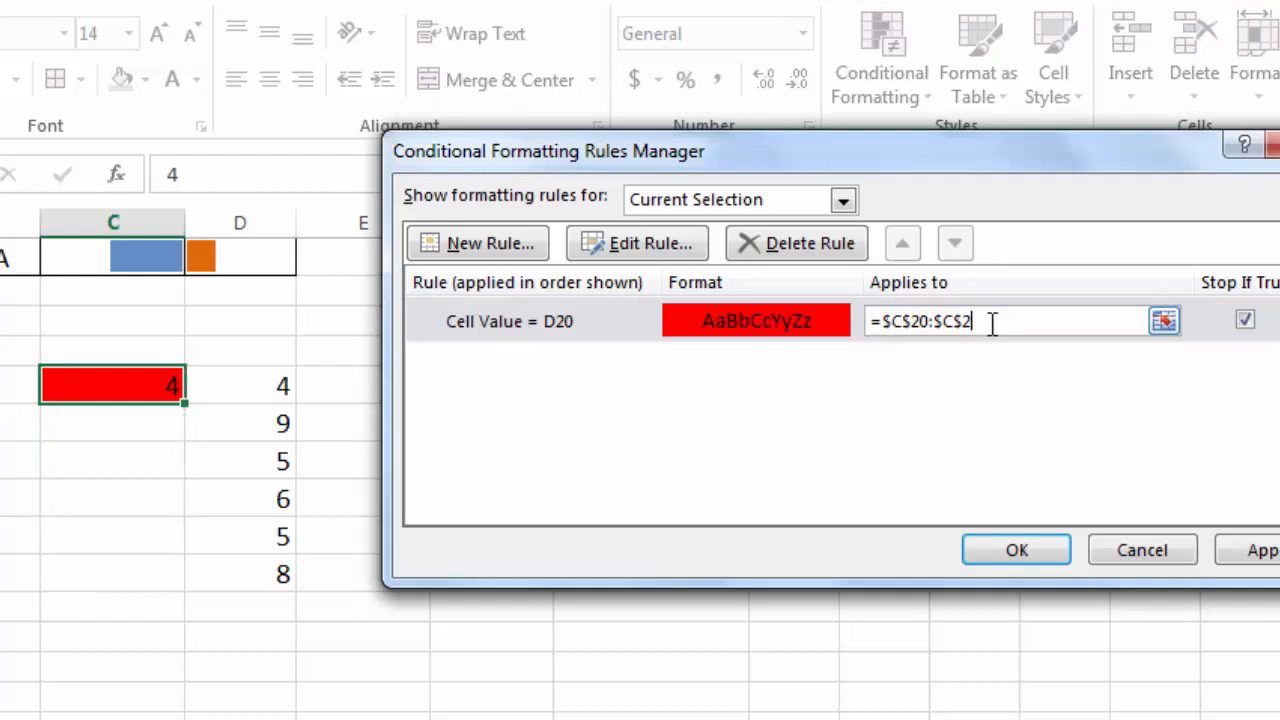
key(BackSpace)
click(907, 321)
key(BackSpace)
key(BackSpace)
click(1268, 551)
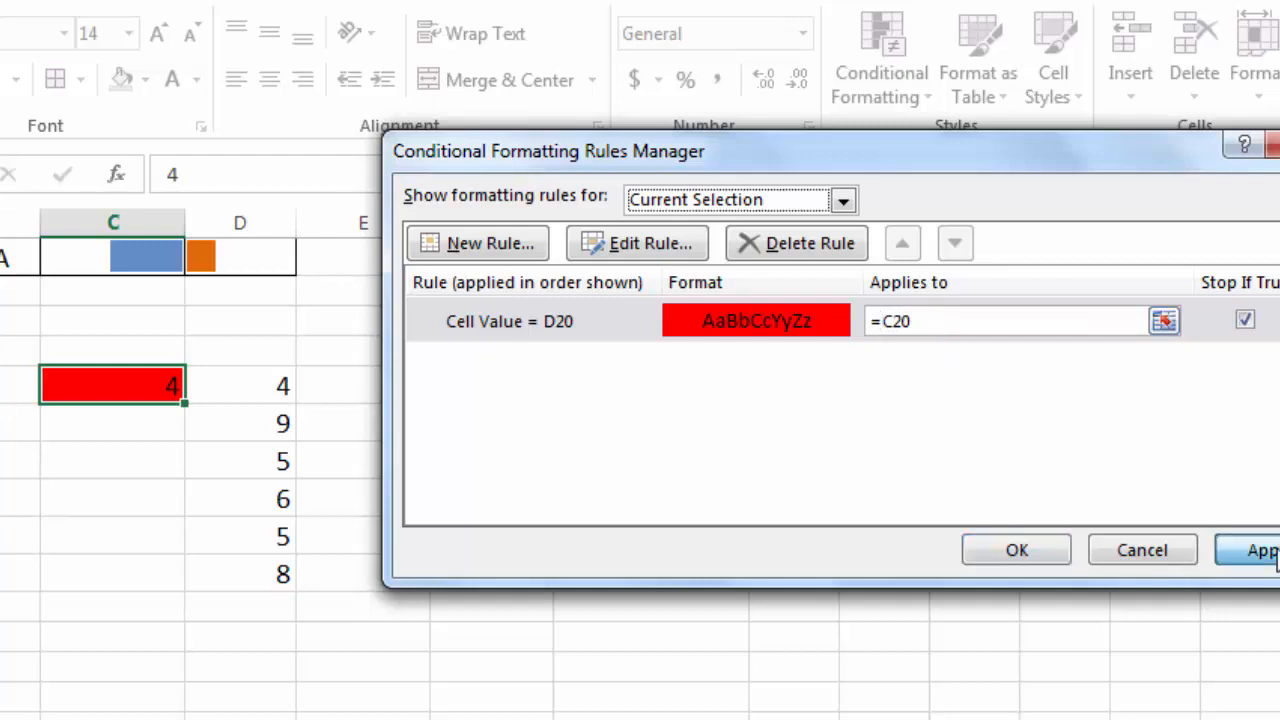
Strip the dollar signs from the rule's applies-to reference again and confirm the rule changes
click(899, 320)
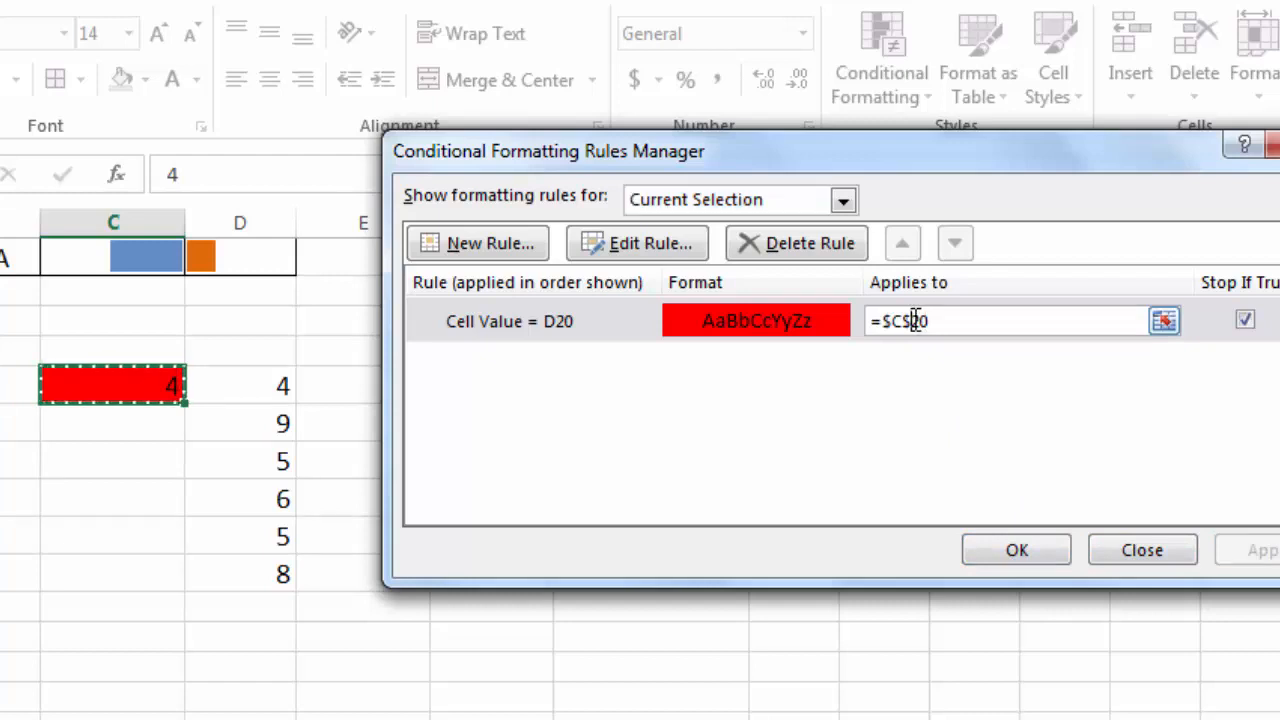
key(Delete)
key(Left)
key(BackSpace)
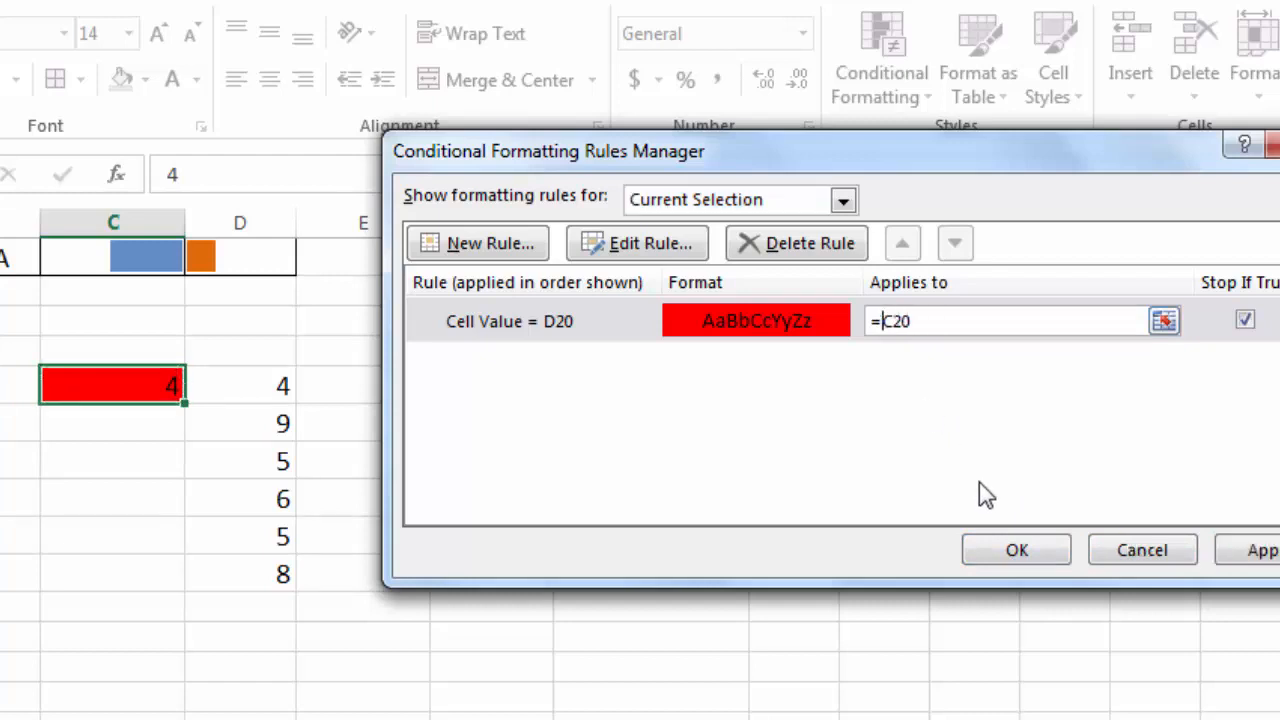
click(1028, 553)
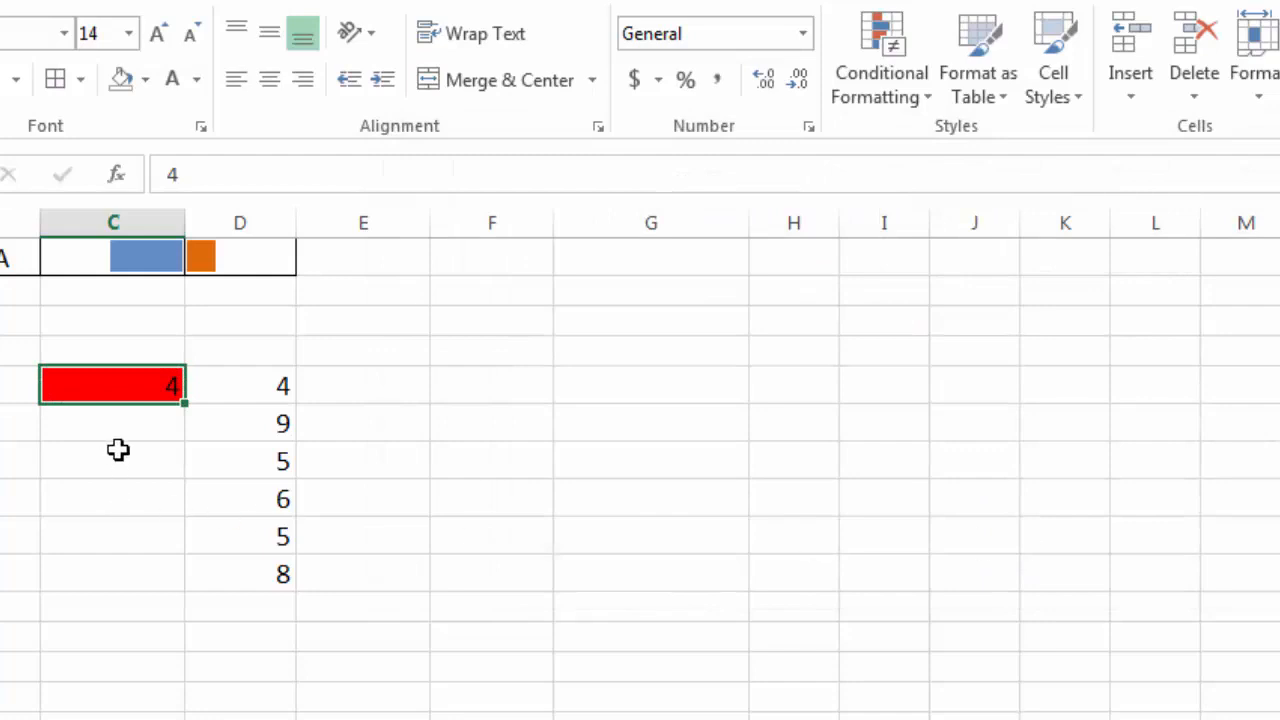
Fill C20 with its conditional formatting down to C25 and check the copied cells
click(160, 415)
click(176, 390)
drag(184, 404, 184, 588)
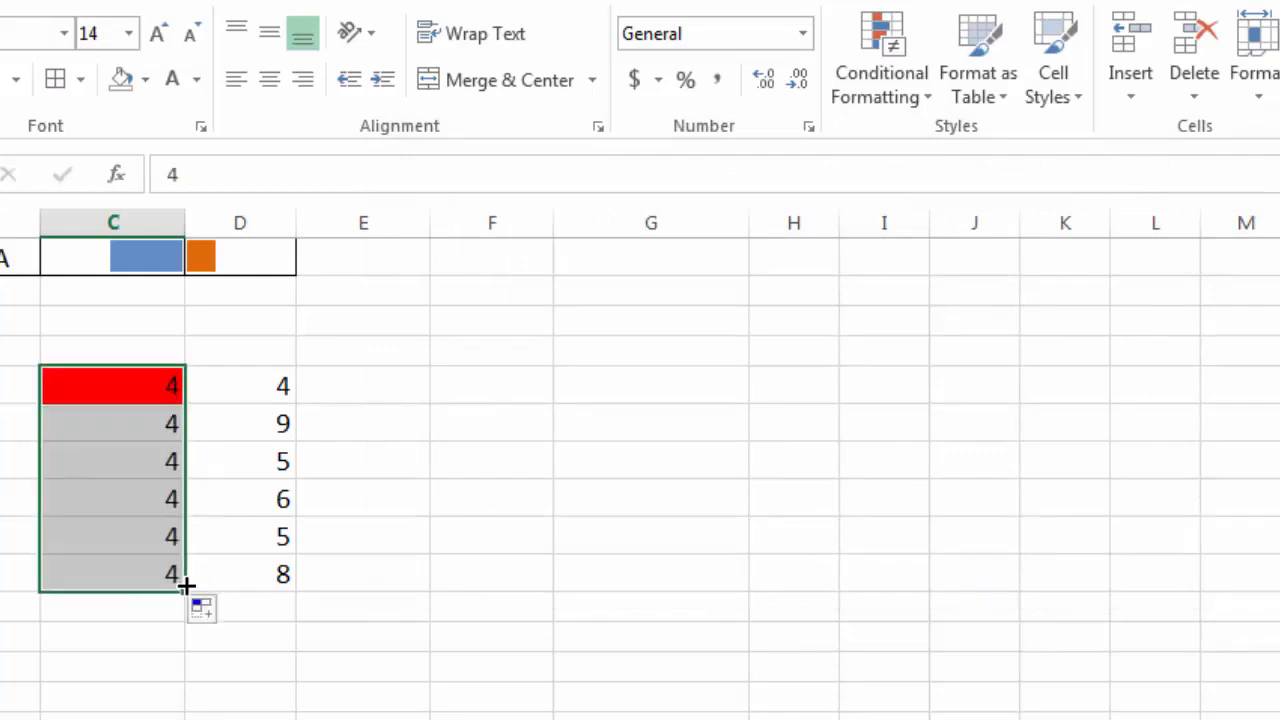
click(103, 431)
click(106, 563)
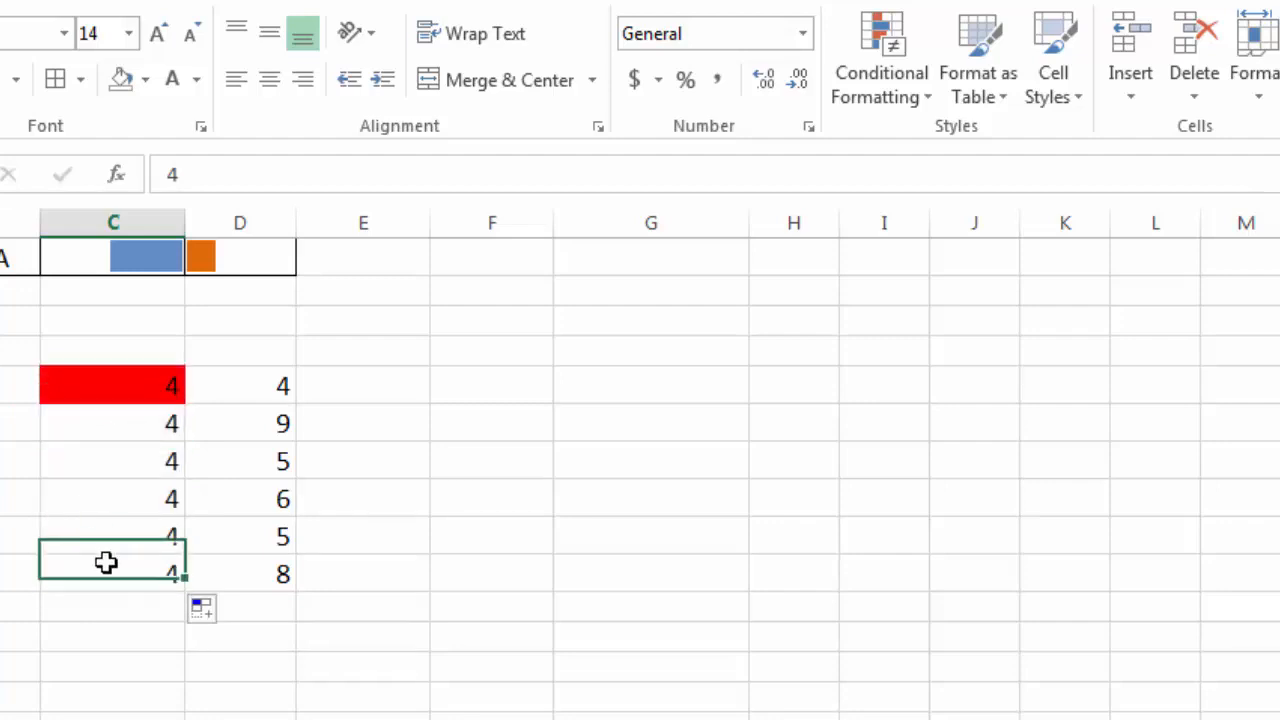
click(107, 436)
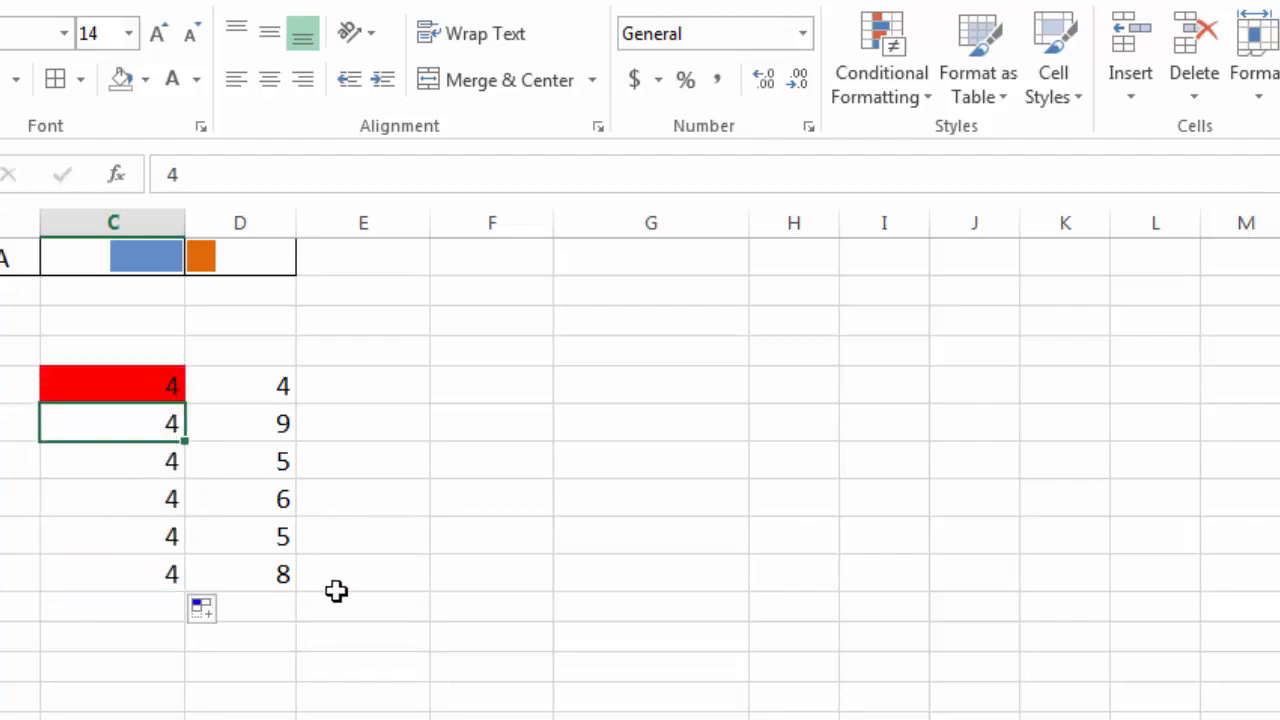
Enter the values 8, 5, 6, 9 and 7 in C21 to C25
text(8)
key(Return)
text(5)
key(Return)
text(6)
key(Return)
text(9 7)
key(Return)
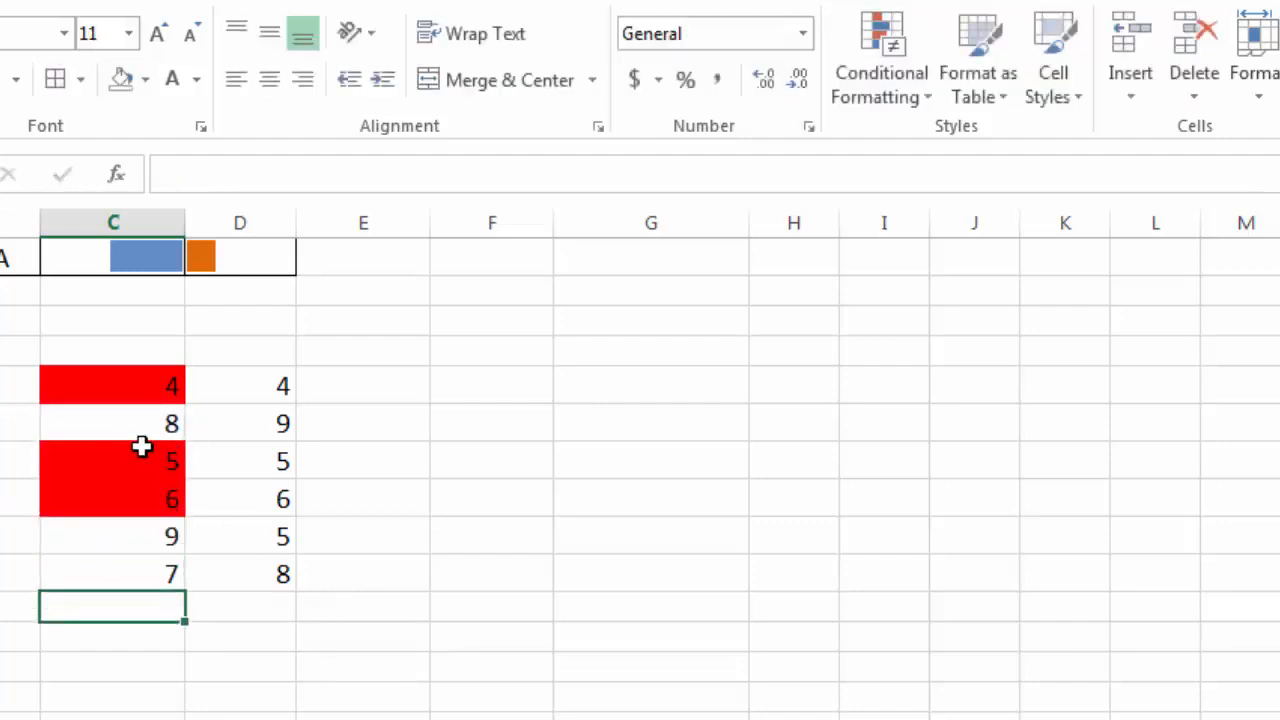
Enter 8 in both C22 and C25 to test the relative rule, and compare C25 with D25
click(151, 460)
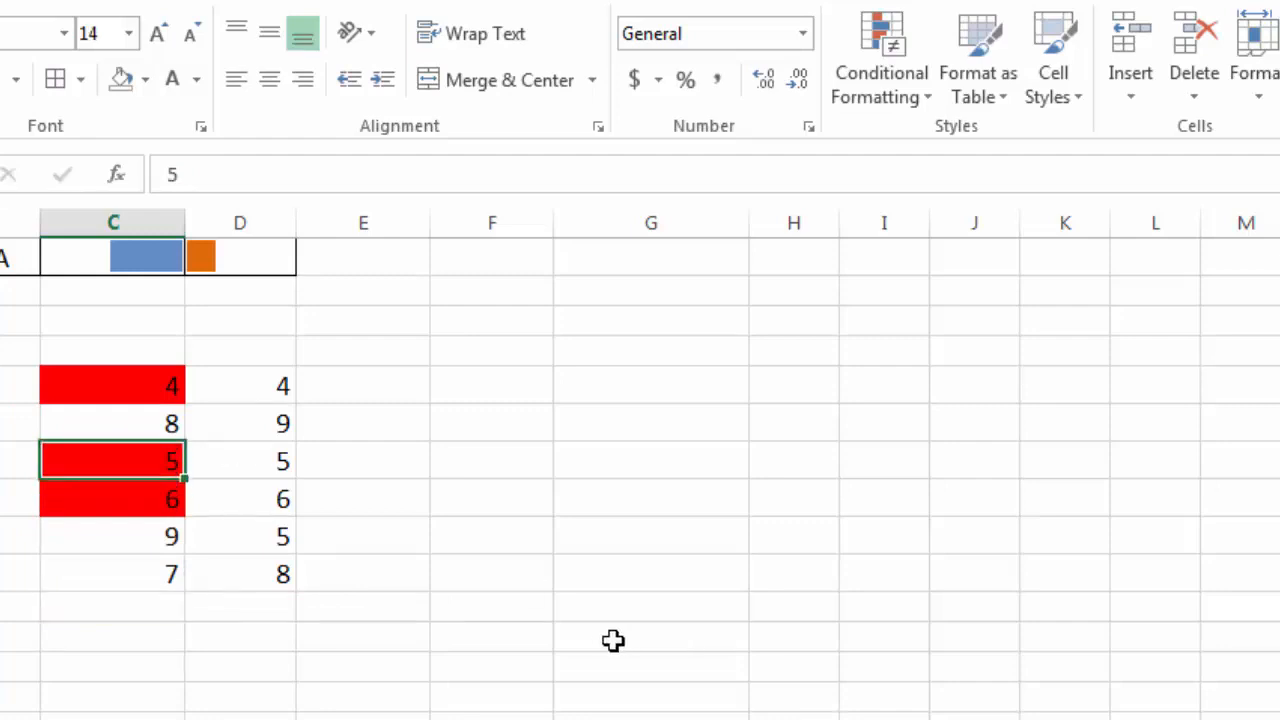
text(8)
key(Return)
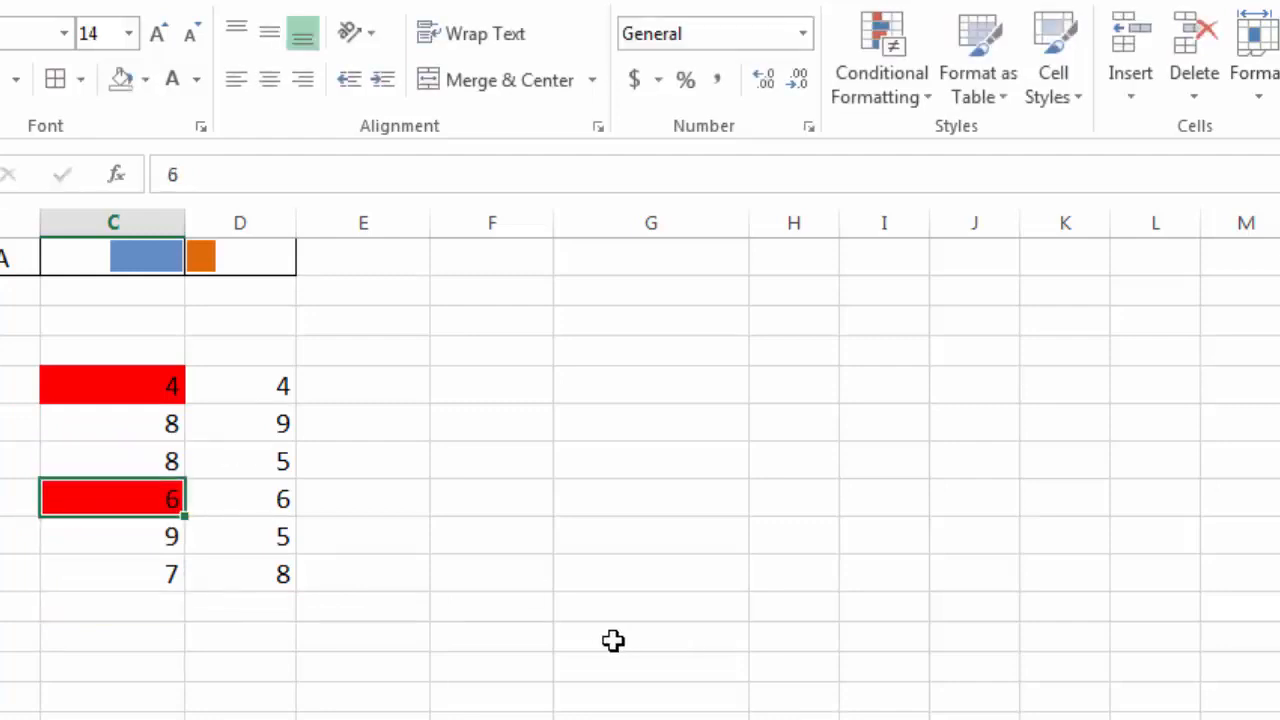
key(Return)
key(Return)
text(8)
key(Return)
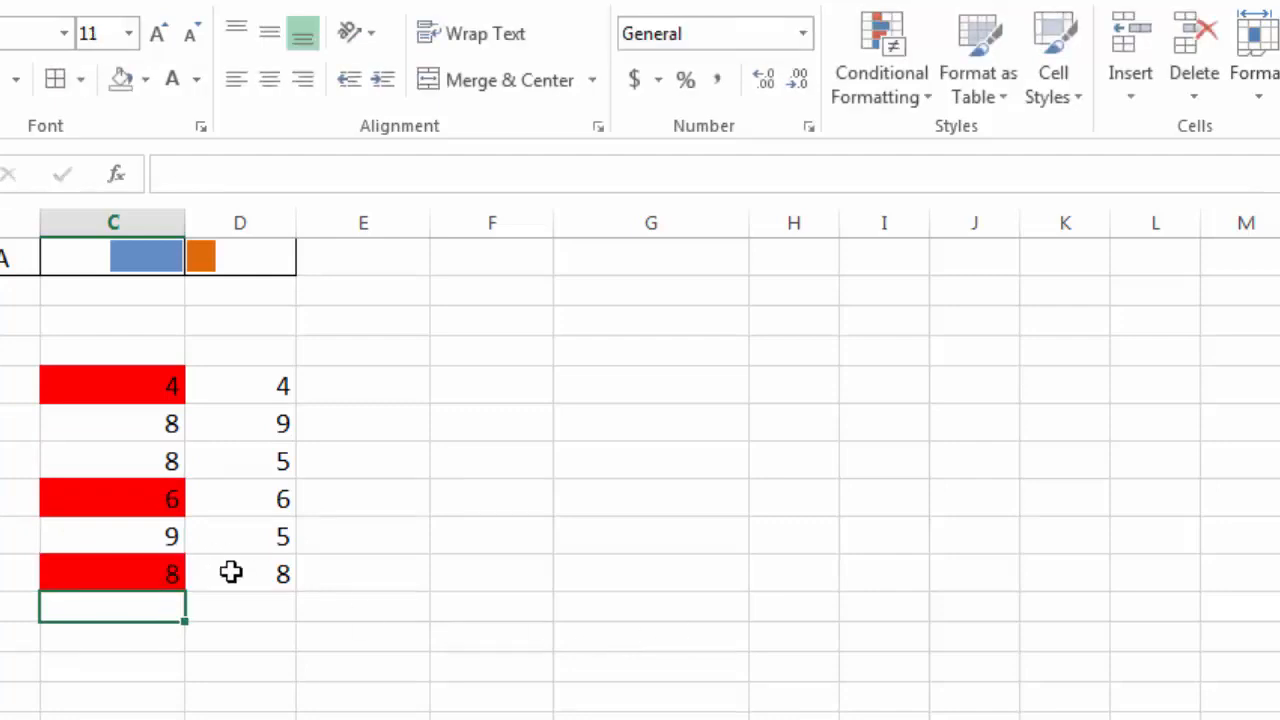
click(262, 571)
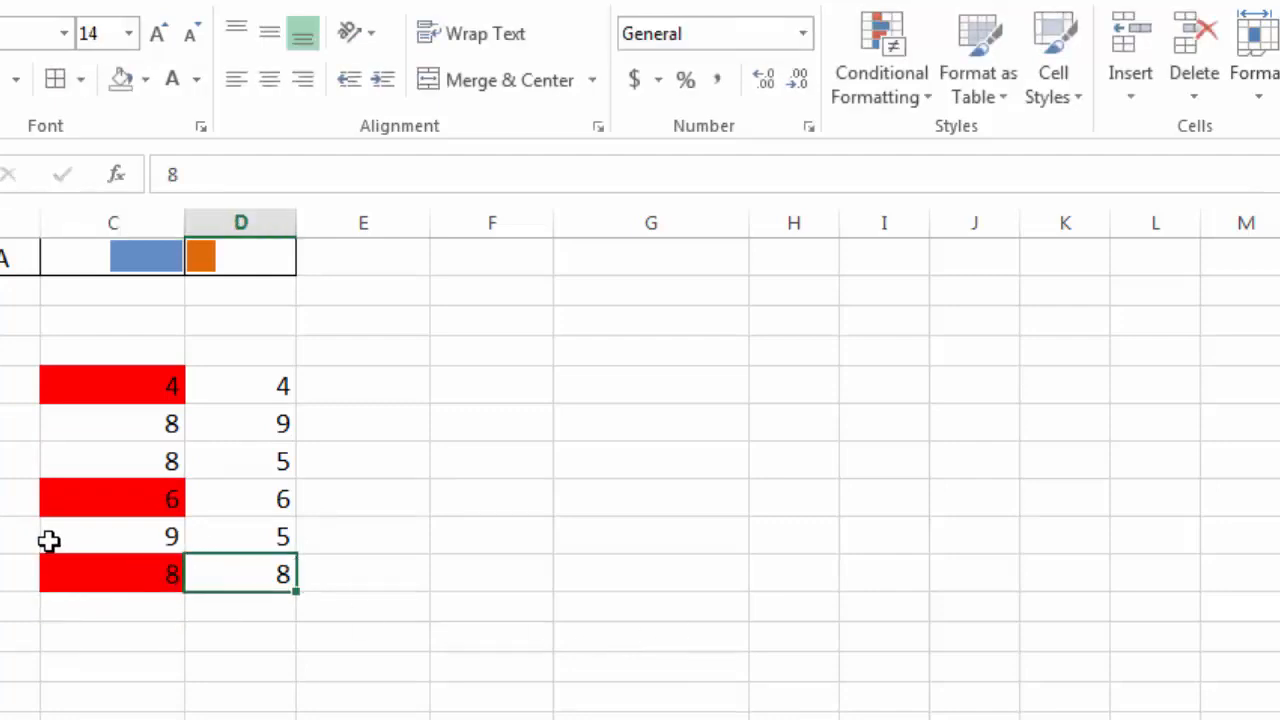
click(929, 110)
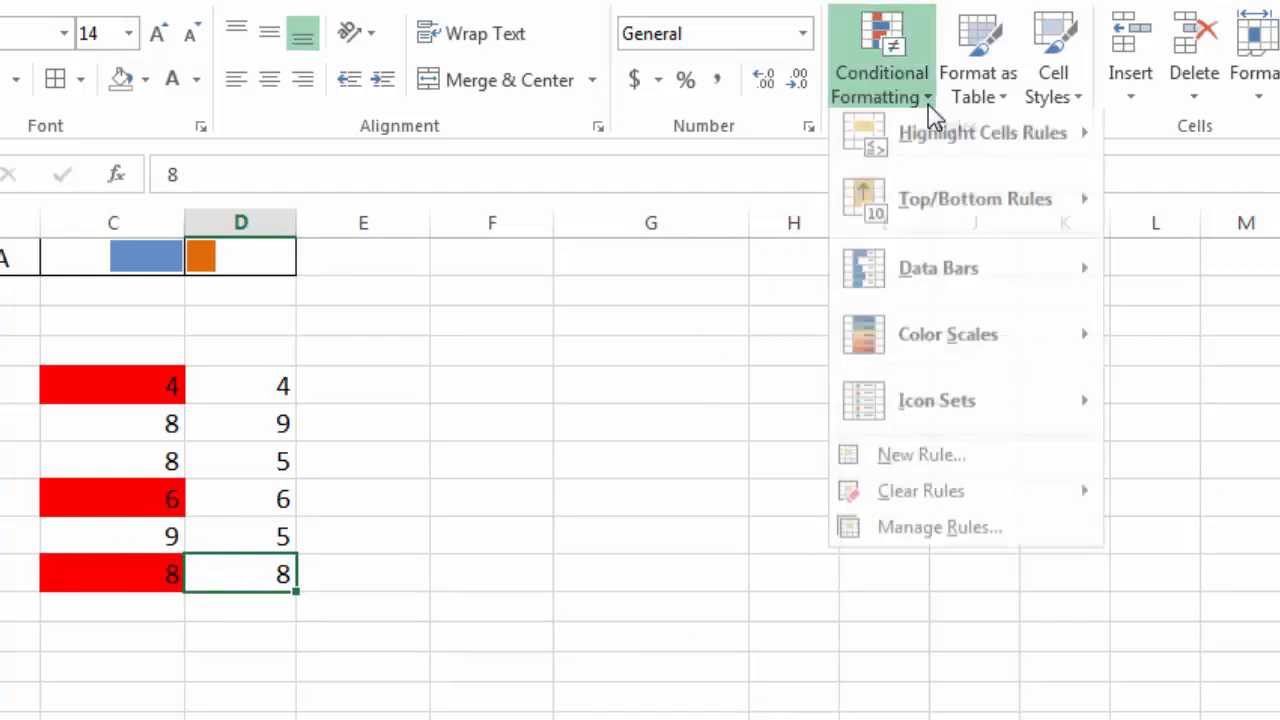
click(228, 466)
scroll(228, 466, up, 2)
click(223, 648)
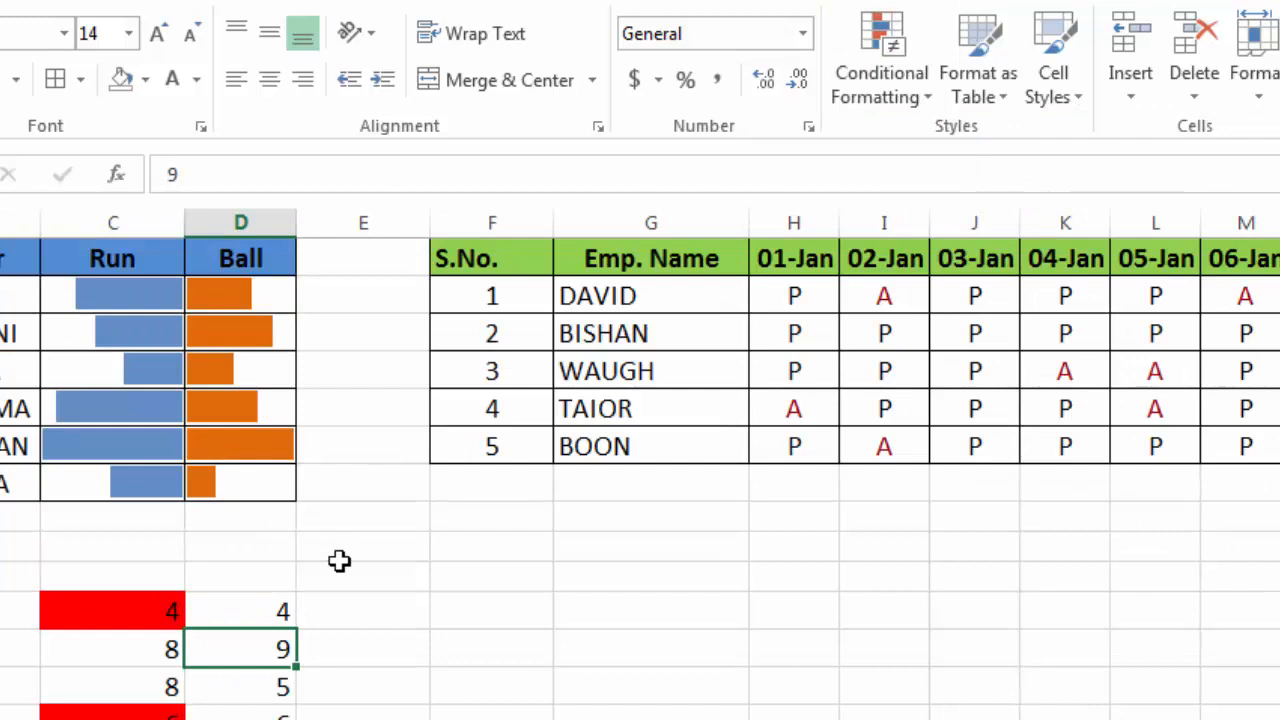
scroll(339, 561, down, 1)
scroll(484, 553, up, 4)
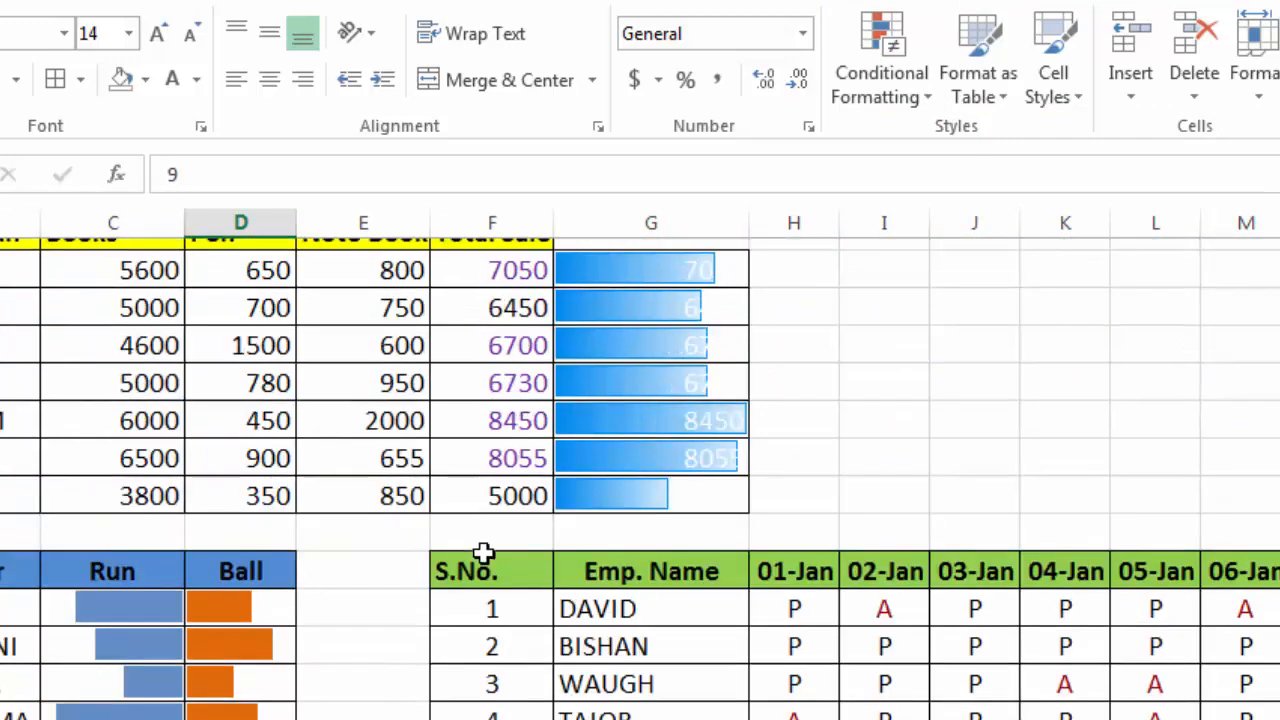
scroll(484, 553, down, 4)
Apply the 5 Ratings icon set to the numbers in D20 to D25
click(257, 497)
drag(258, 529, 262, 684)
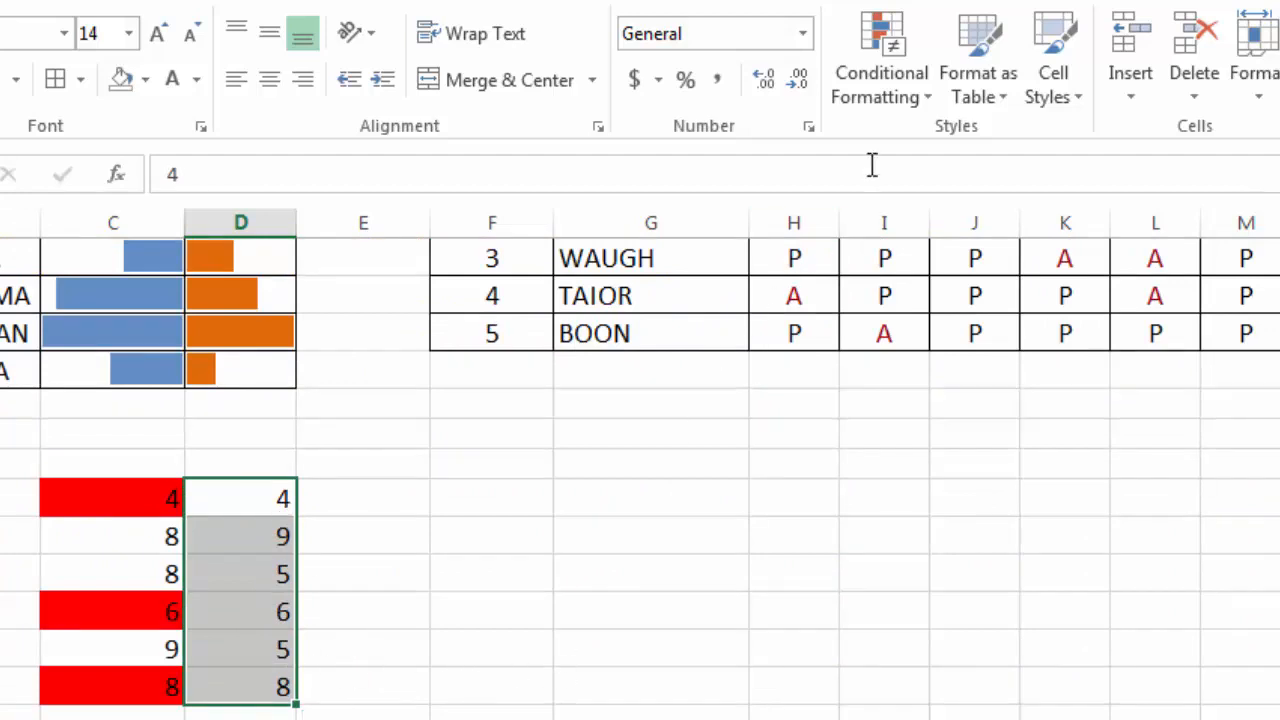
click(921, 105)
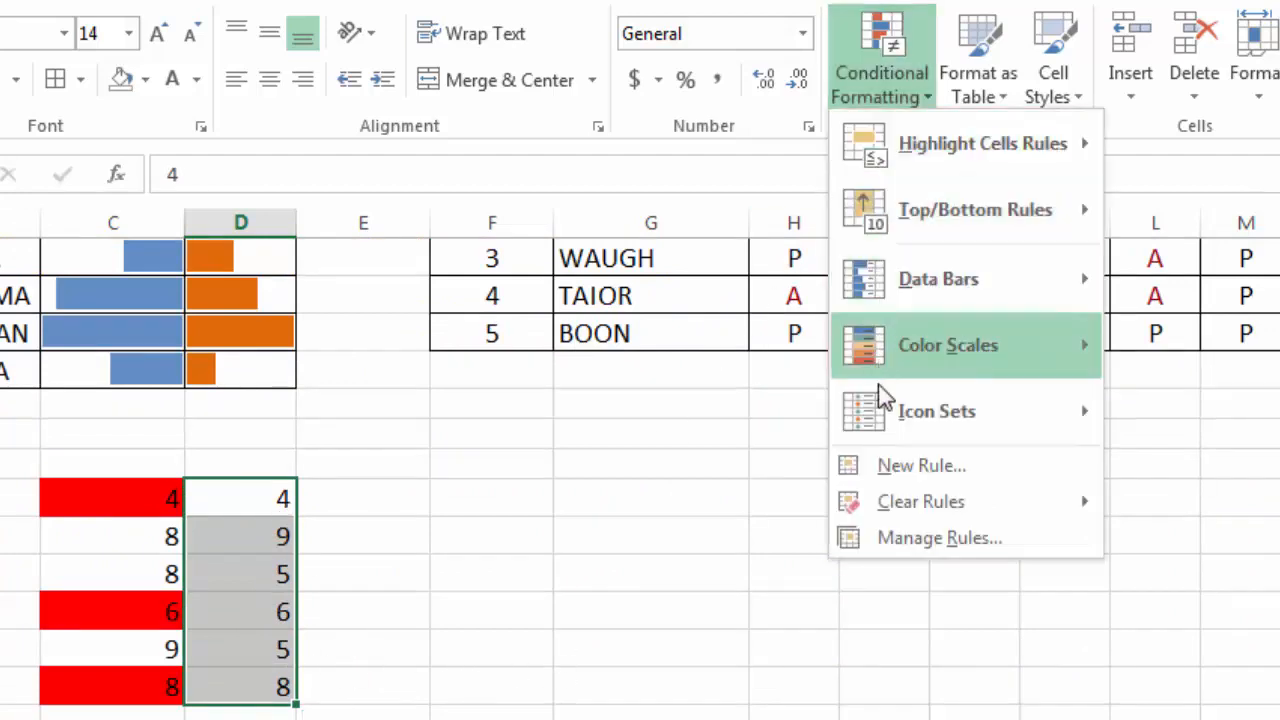
mouse_move(897, 410)
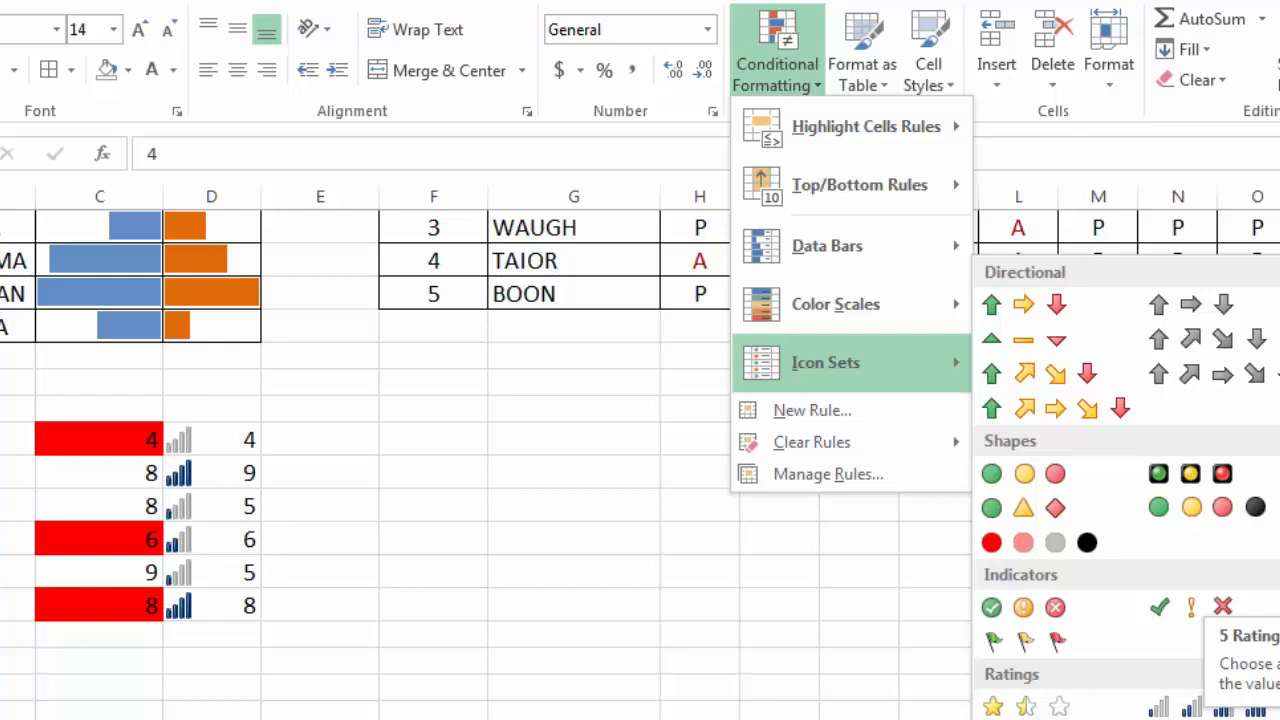
click(1222, 706)
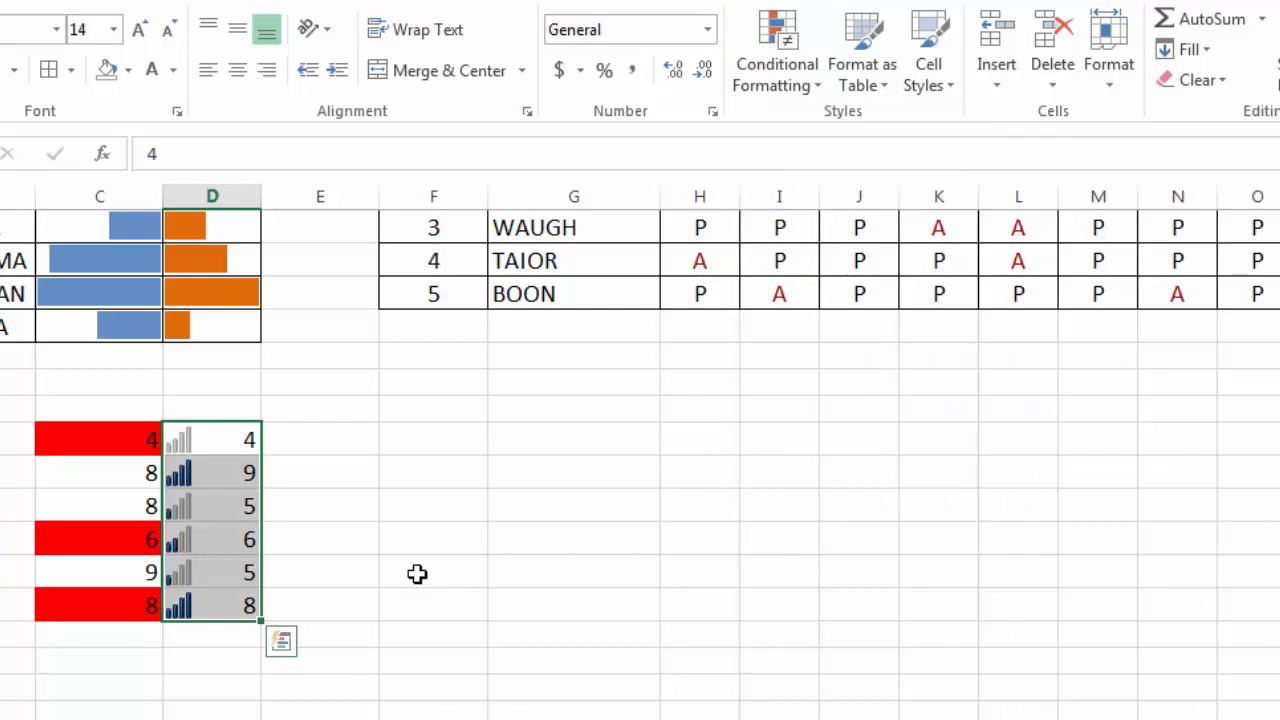
click(417, 574)
Format the attendance range F10:O15 as a table with headers, using the light purple style with a solid header row
scroll(500, 585, up, 3)
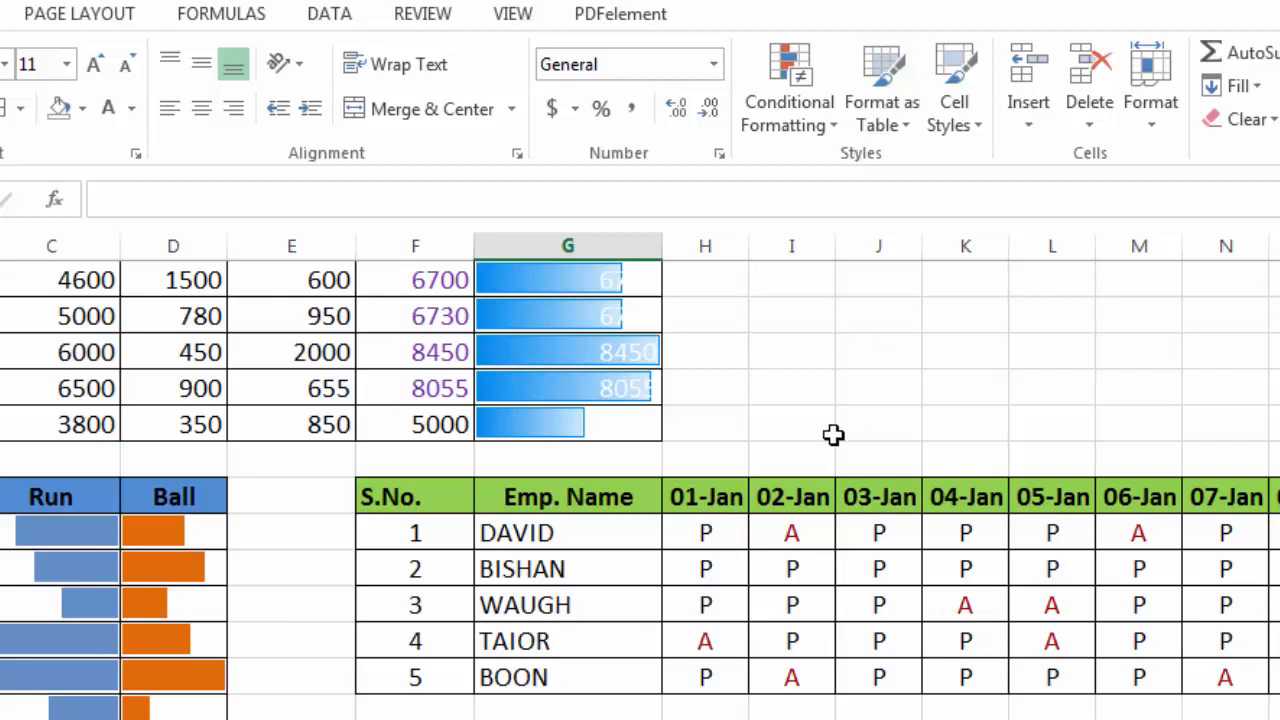
drag(408, 503, 1275, 685)
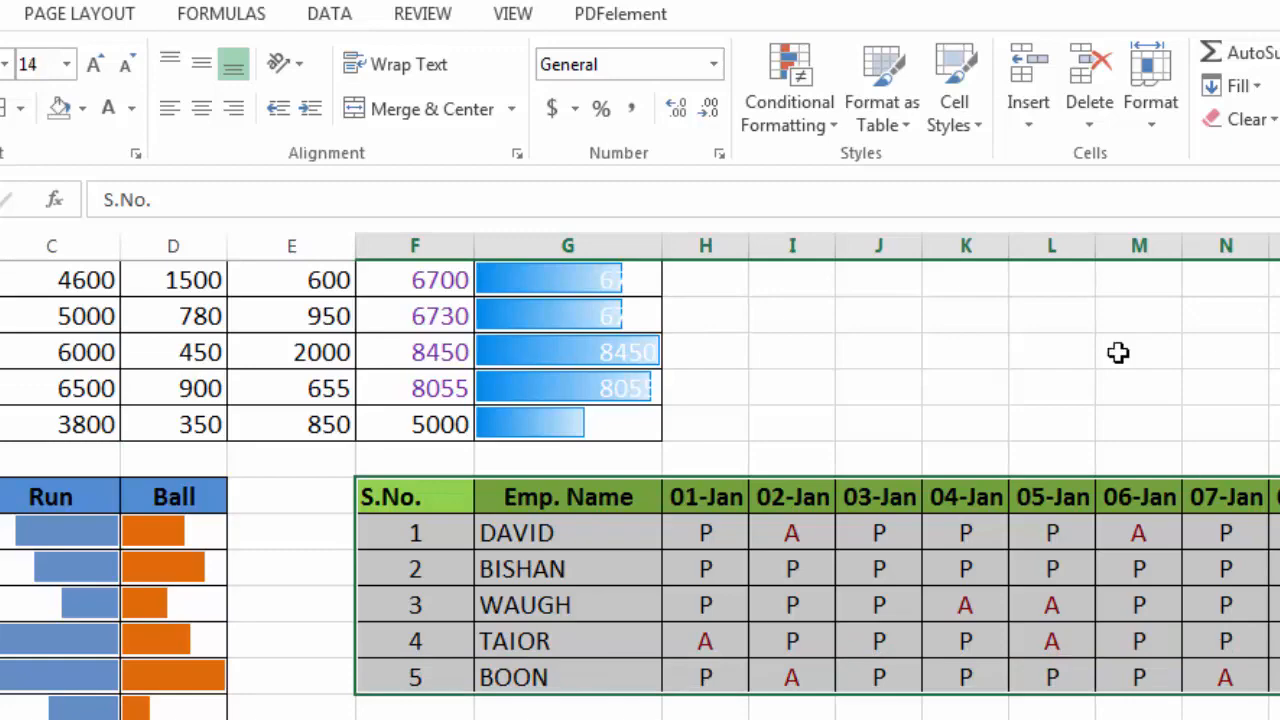
click(912, 125)
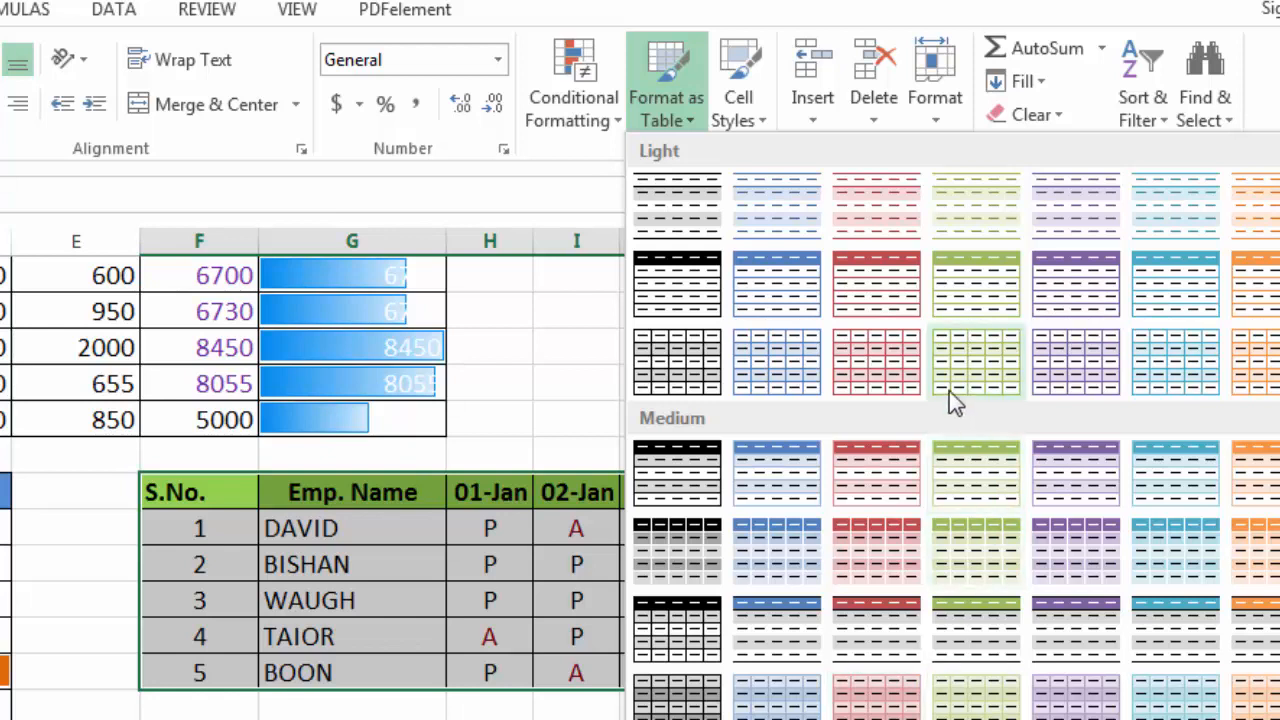
click(1057, 311)
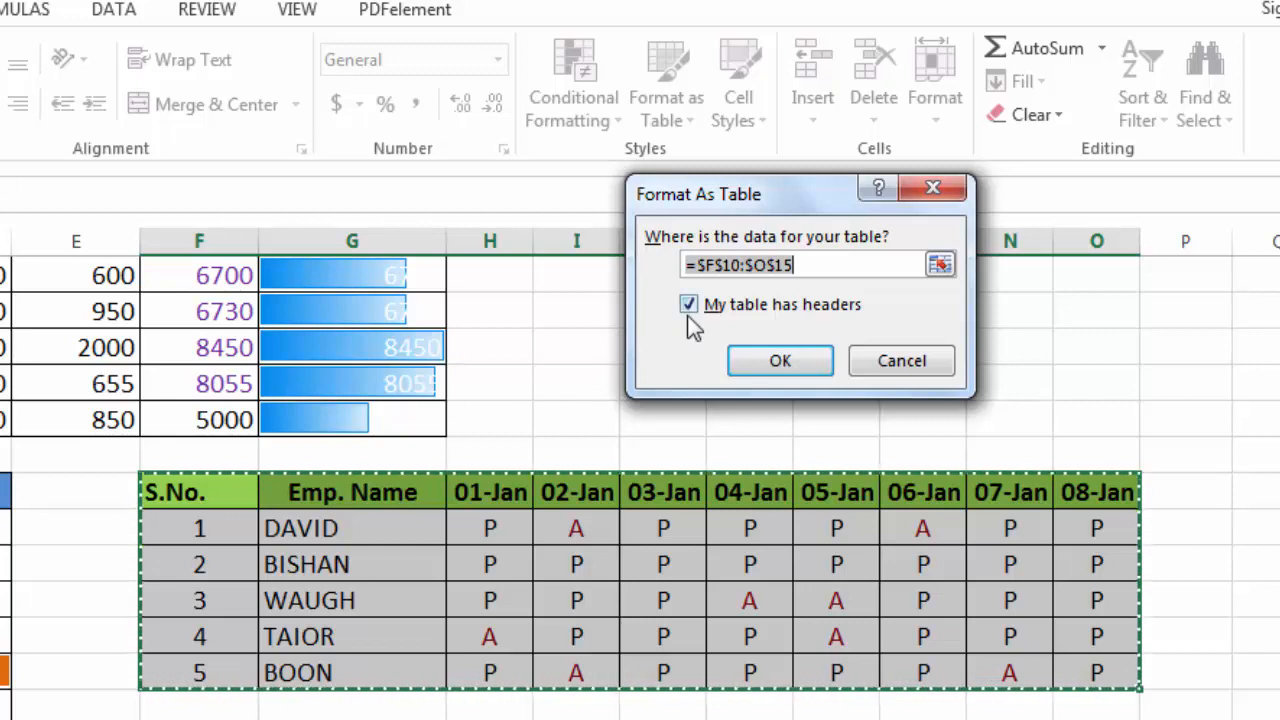
click(780, 362)
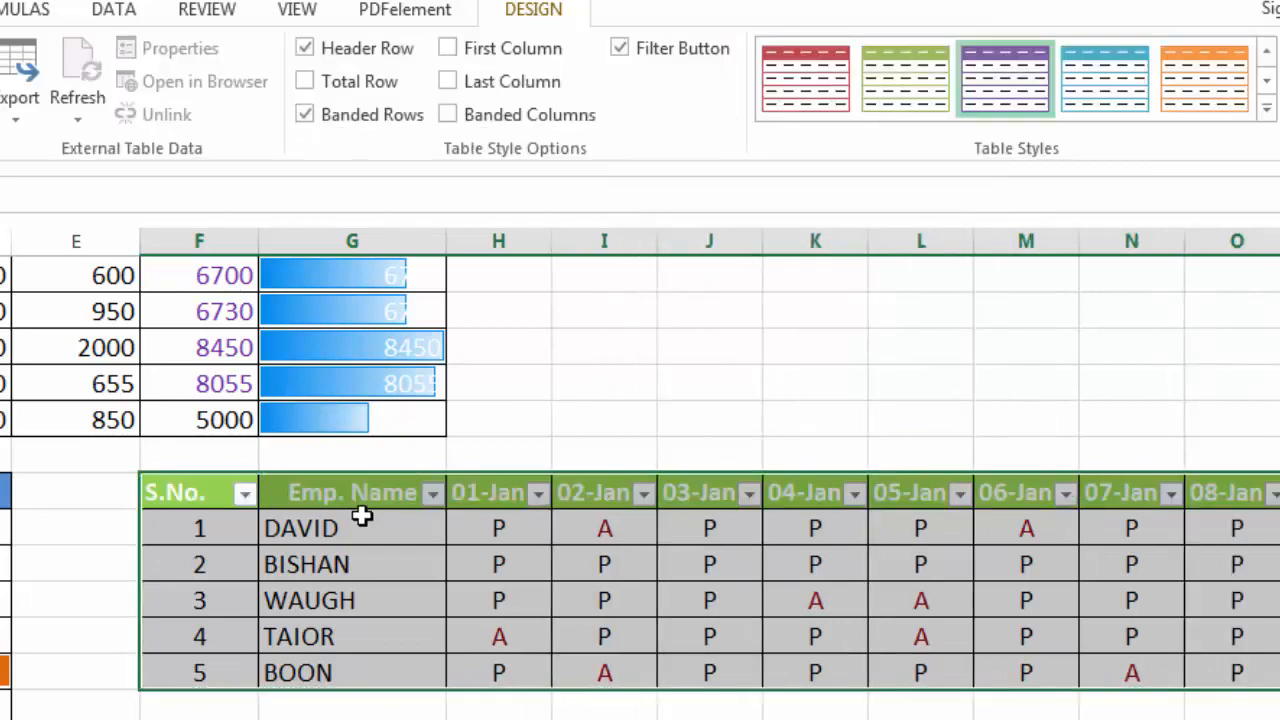
click(409, 566)
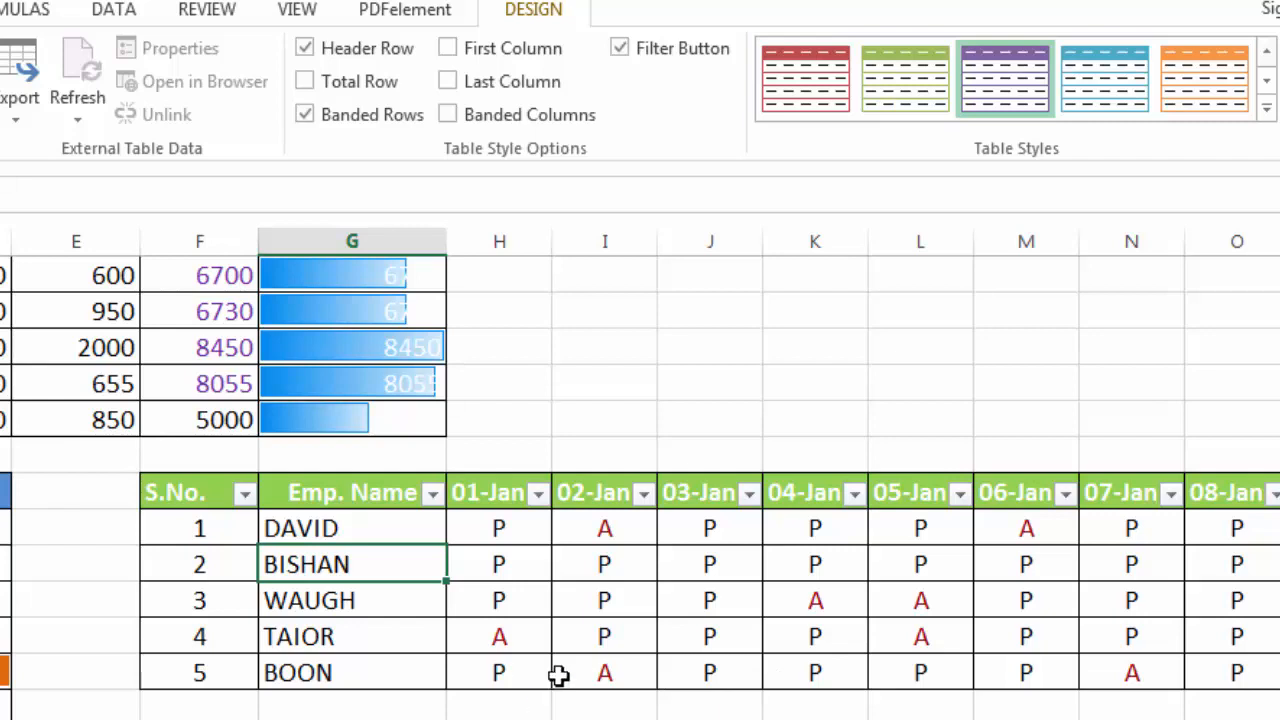
Apply the Good cell style to the sales table's header row, from S.No. through Total Sale
scroll(558, 676, down, 1)
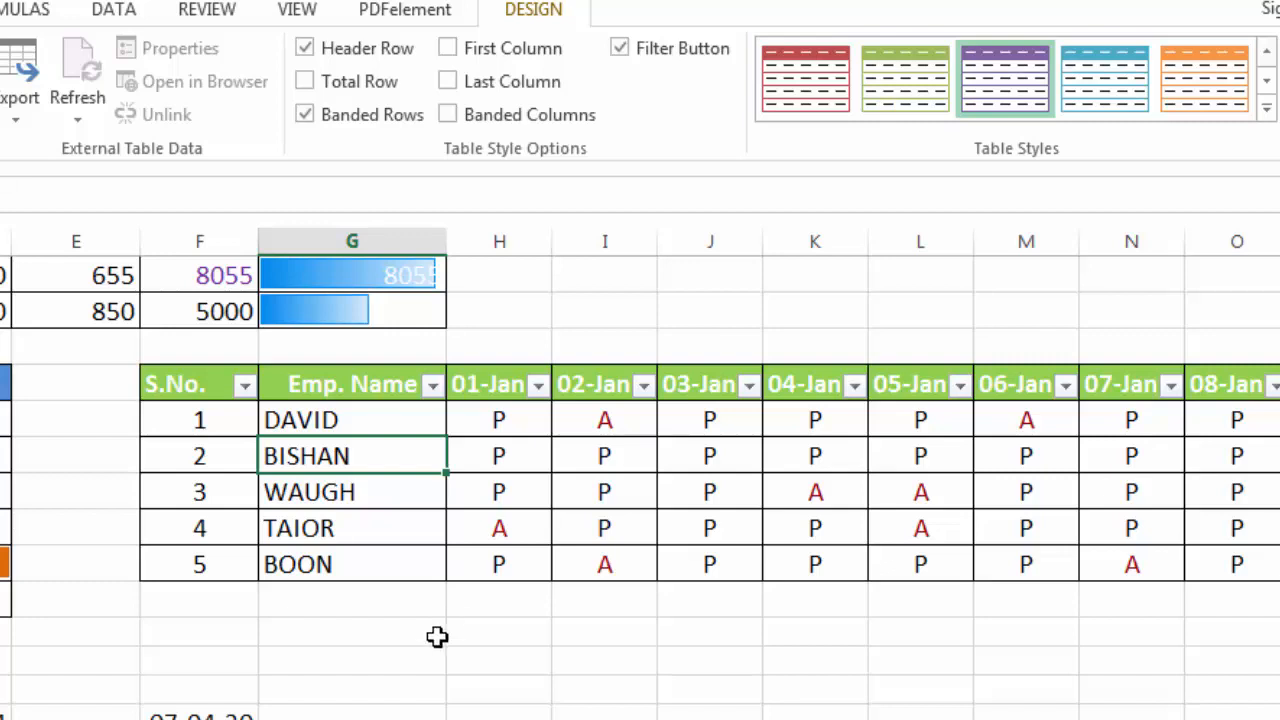
click(437, 637)
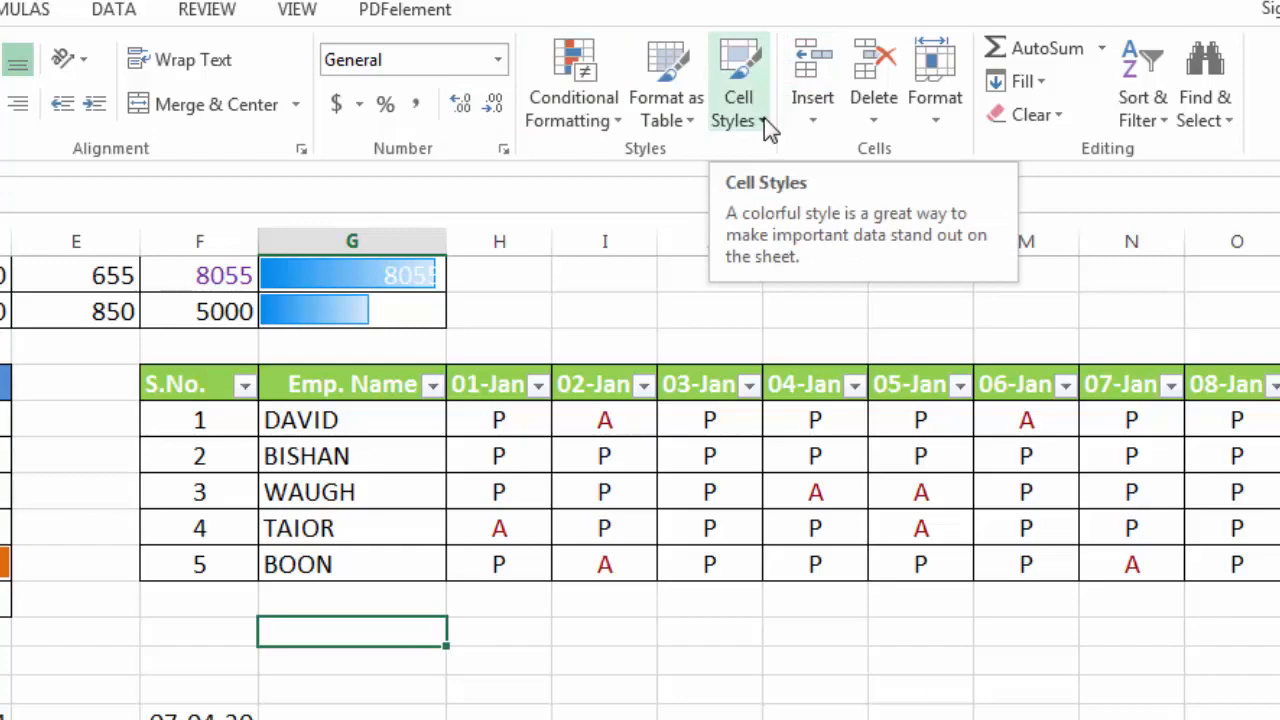
scroll(755, 354, up, 2)
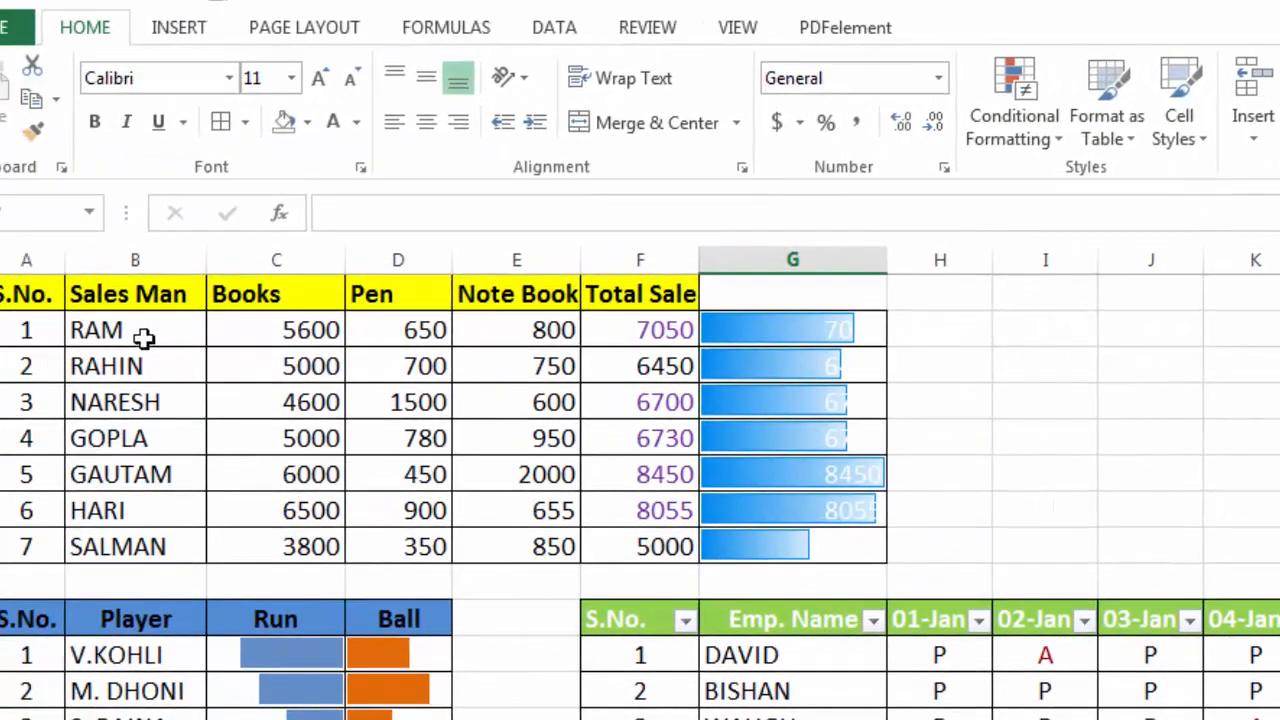
drag(23, 290, 651, 286)
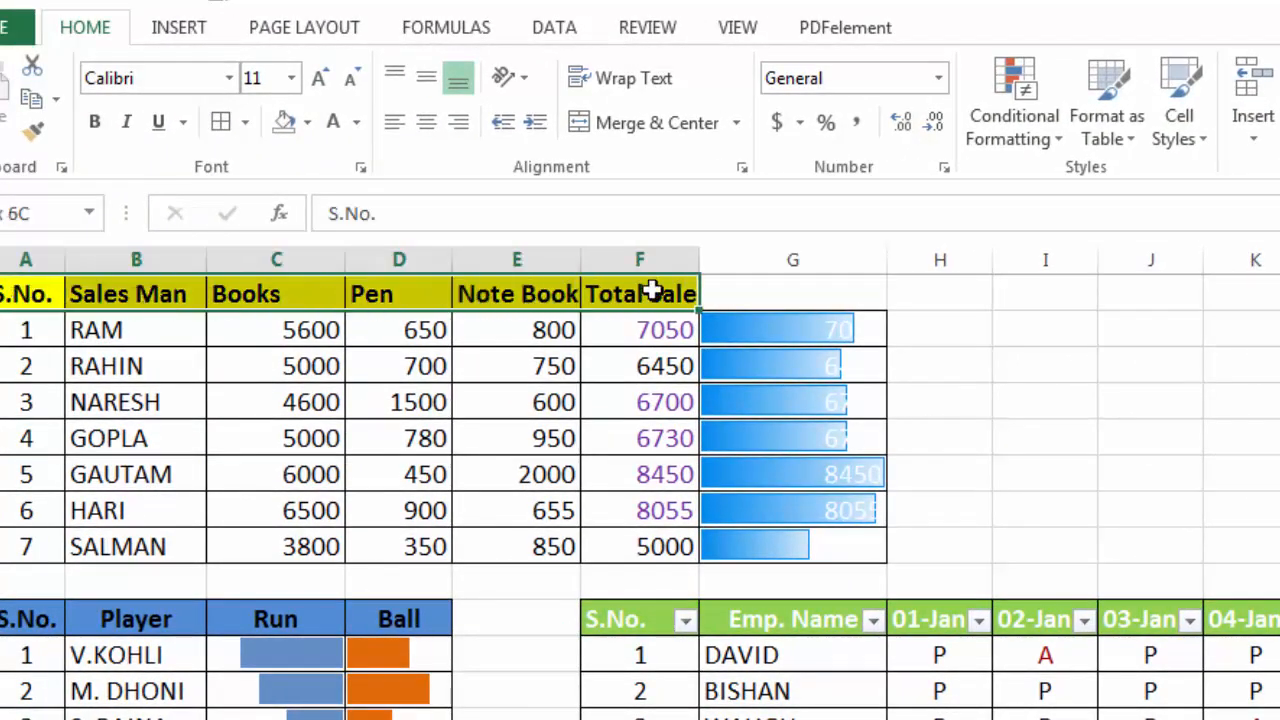
click(1206, 137)
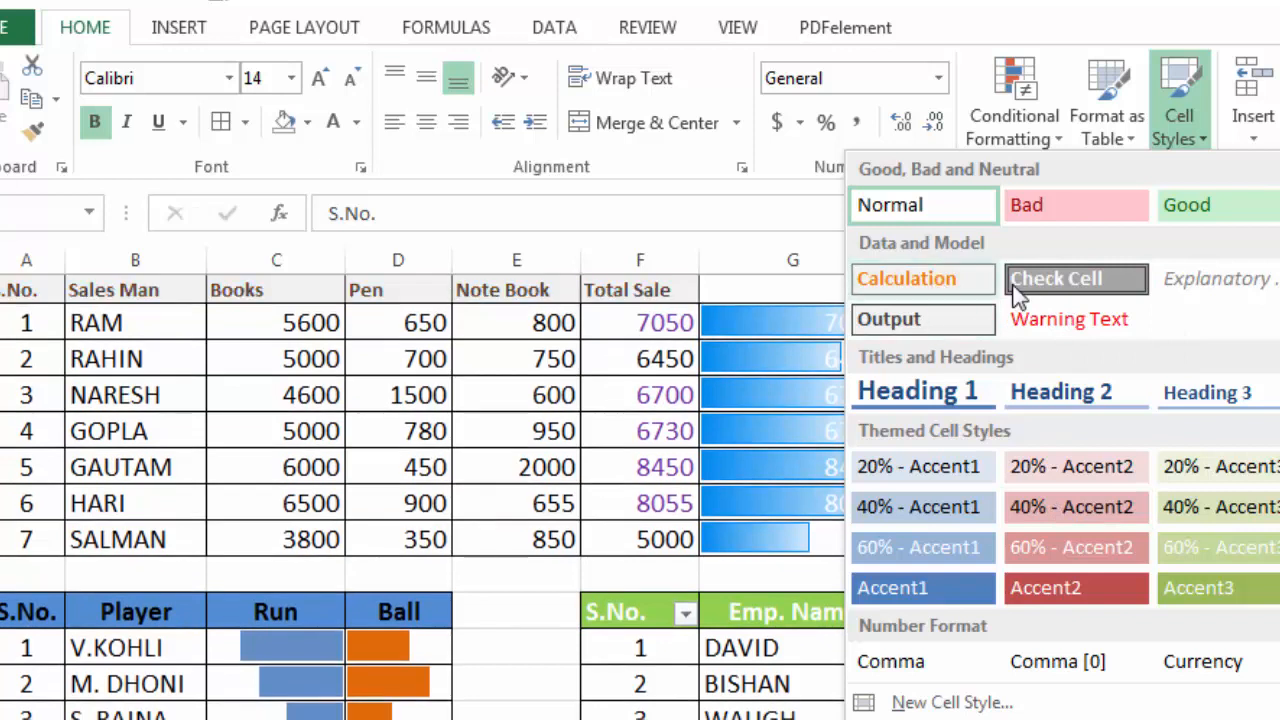
click(1213, 215)
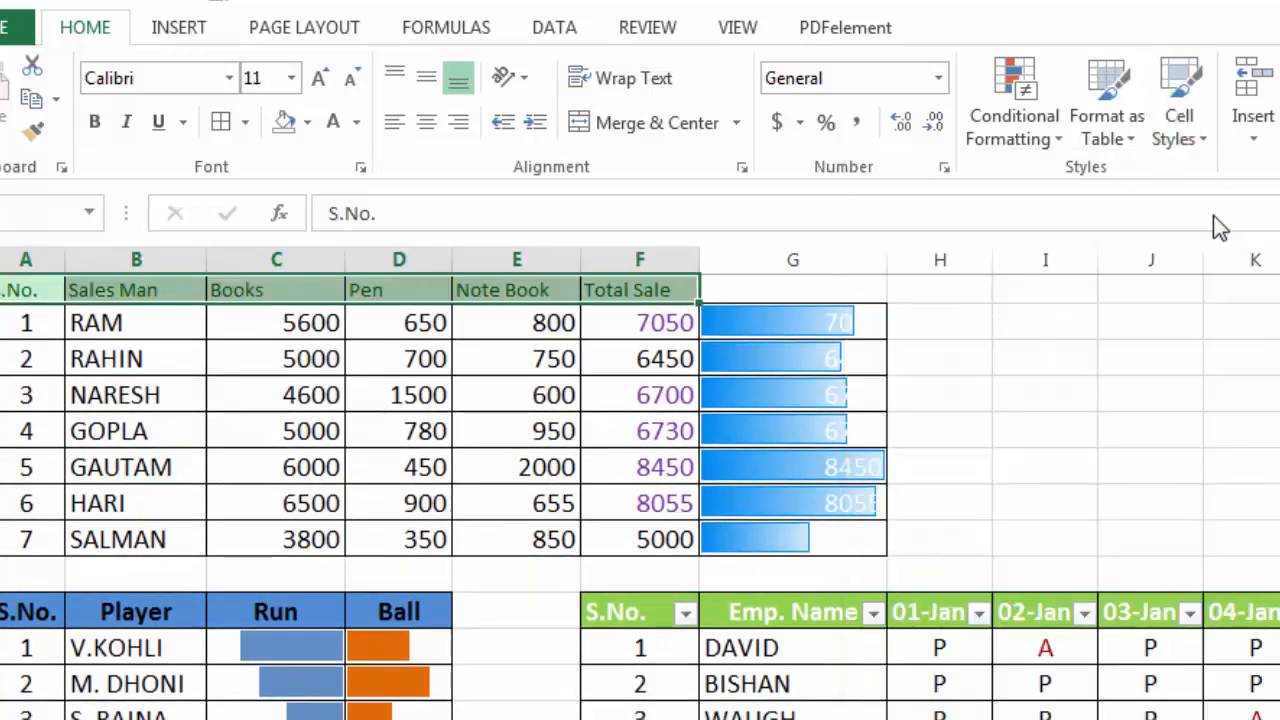
click(1034, 392)
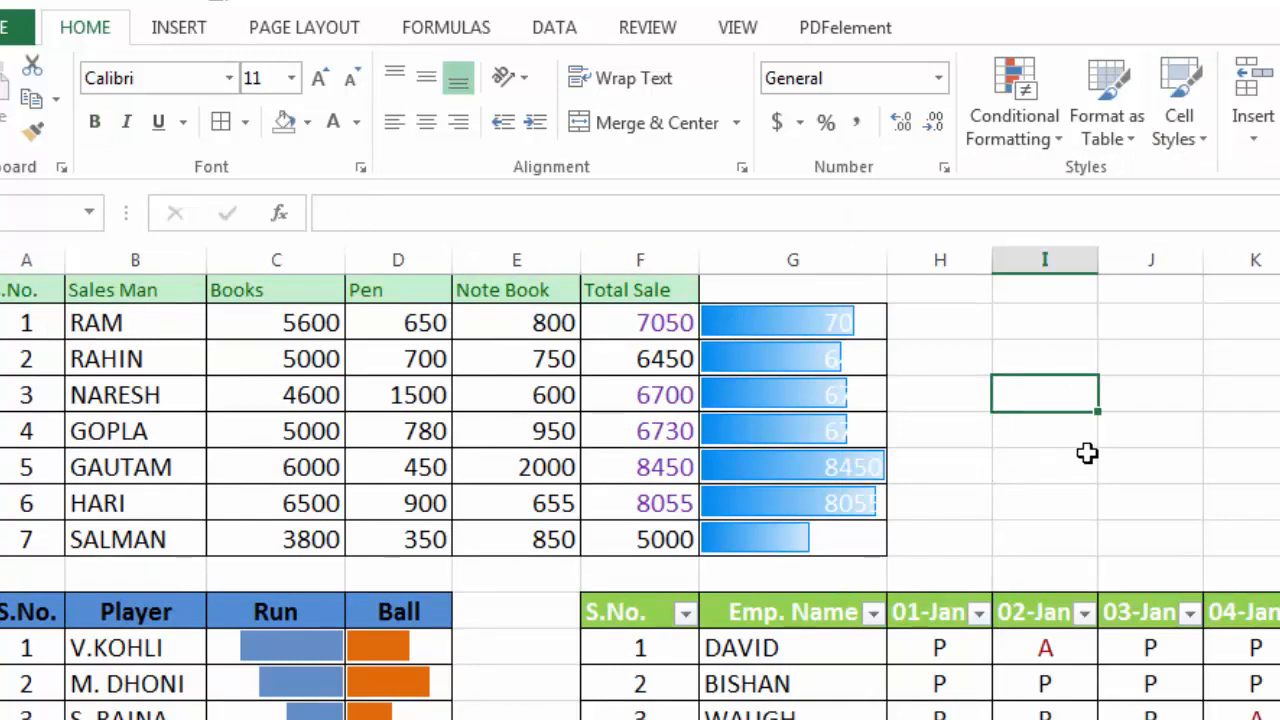
click(1054, 510)
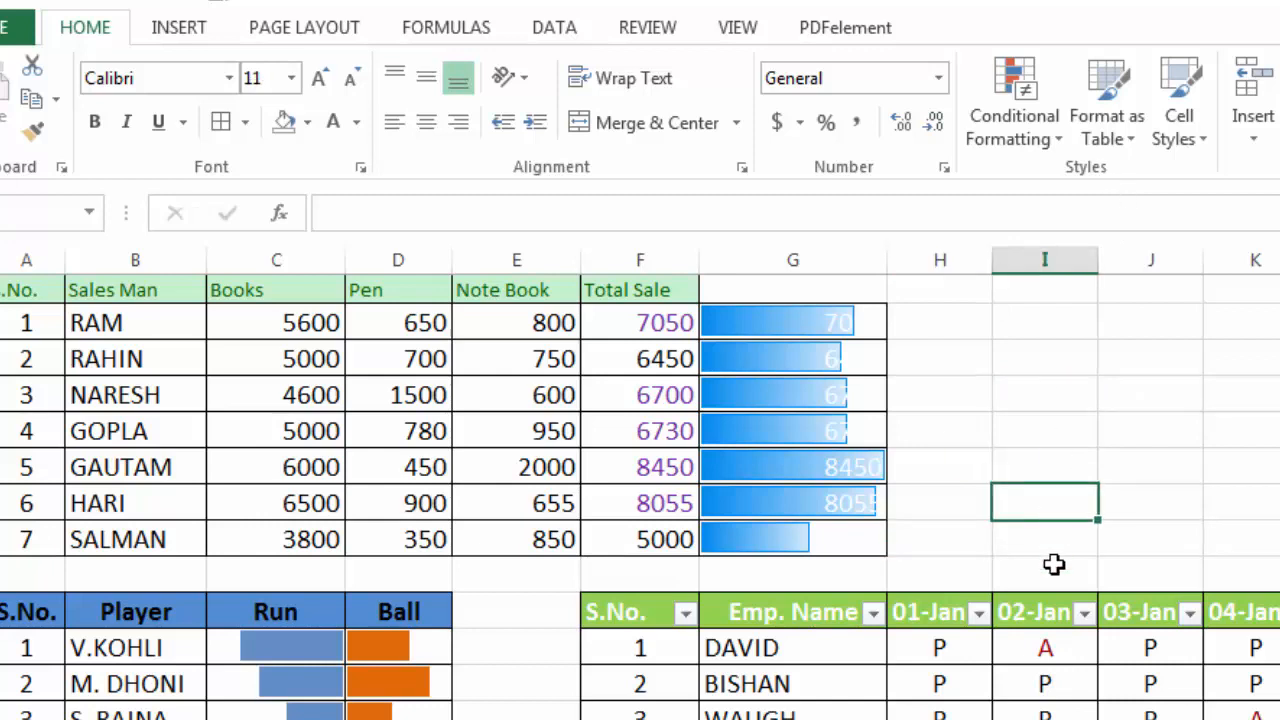
click(1054, 547)
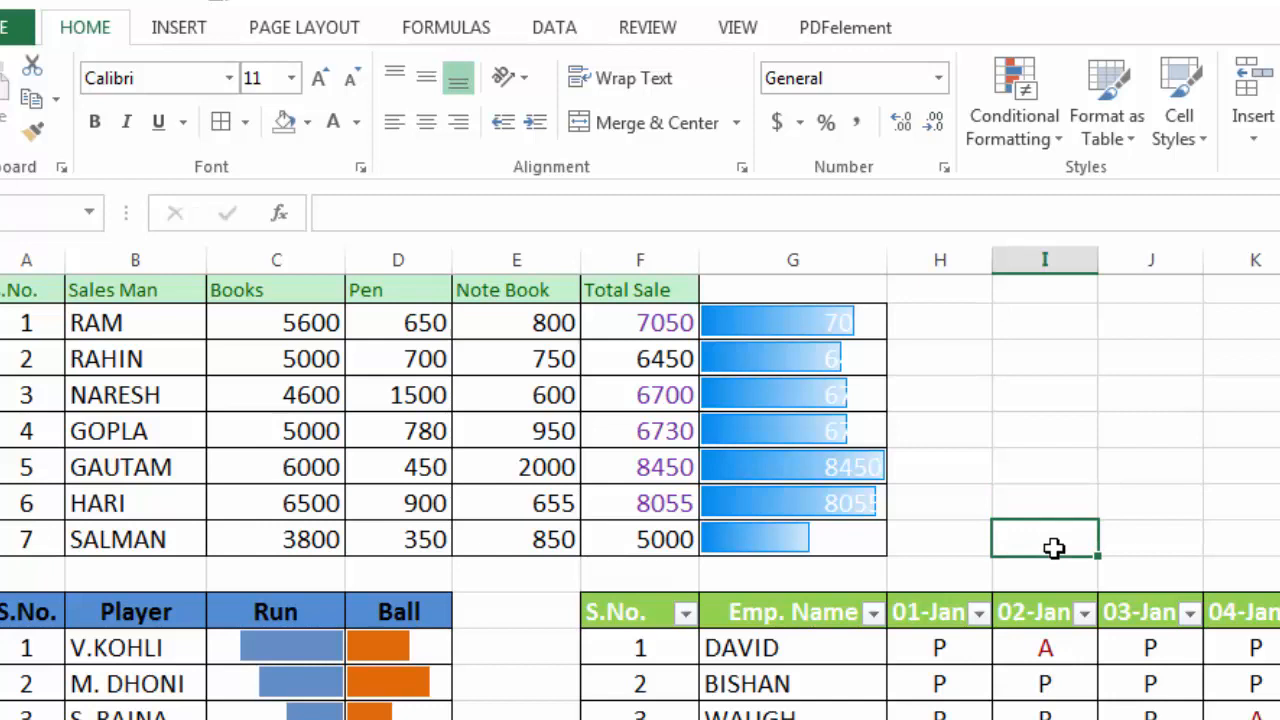
scroll(1054, 547, down, 1)
scroll(1054, 547, up, 1)
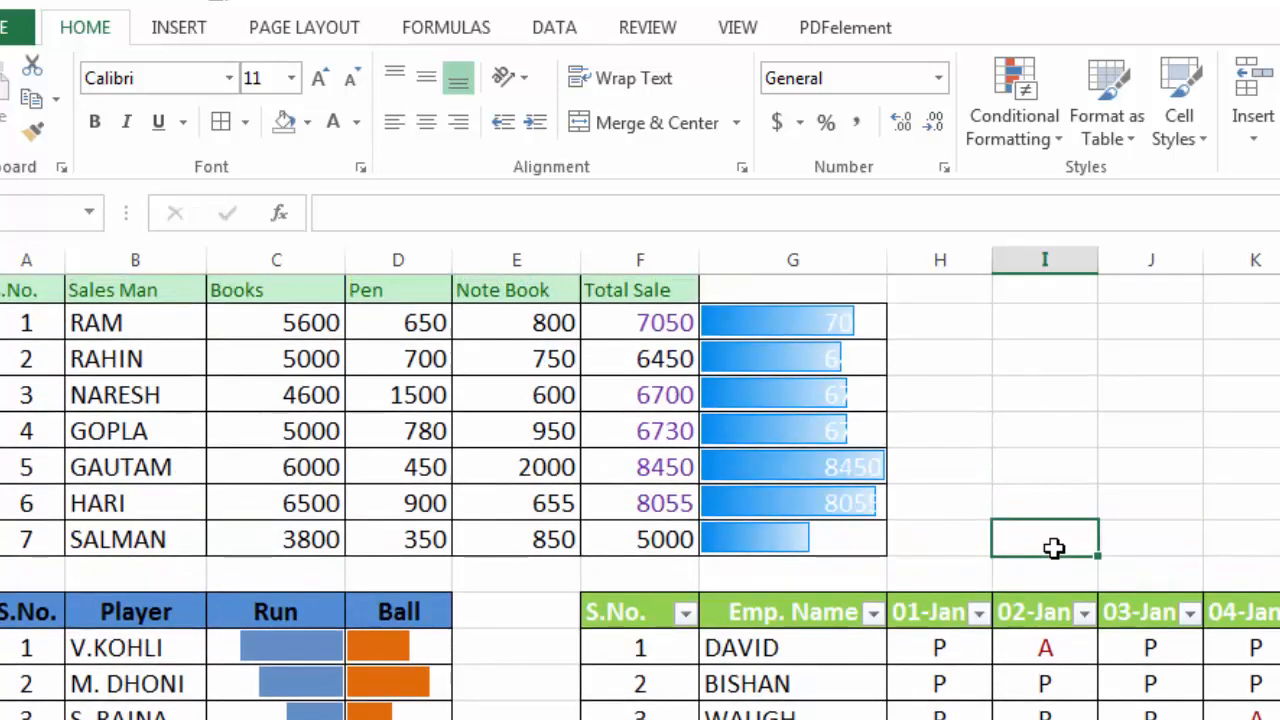